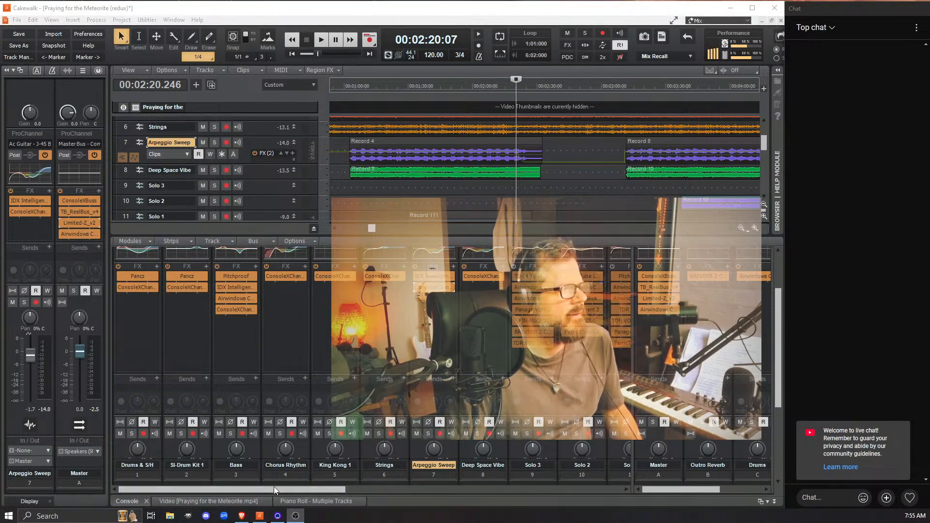
Look through the console's channel strips up to Main Vocal, and collapse the console to show the full track list.
drag(277, 491, 623, 490)
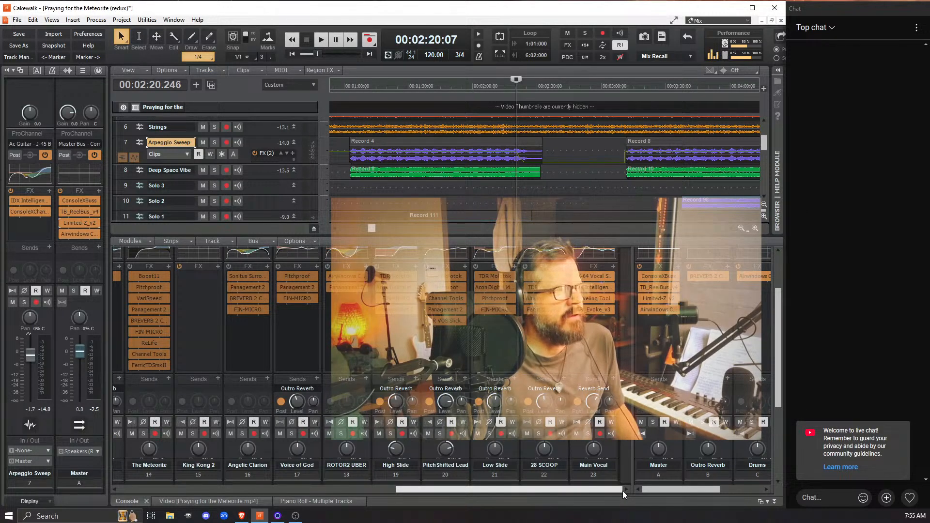
drag(562, 493, 215, 493)
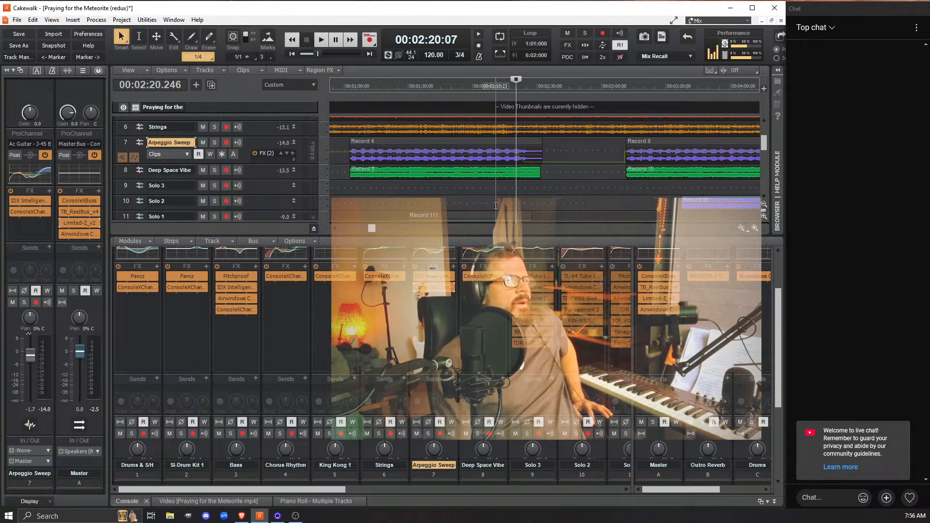
click(774, 502)
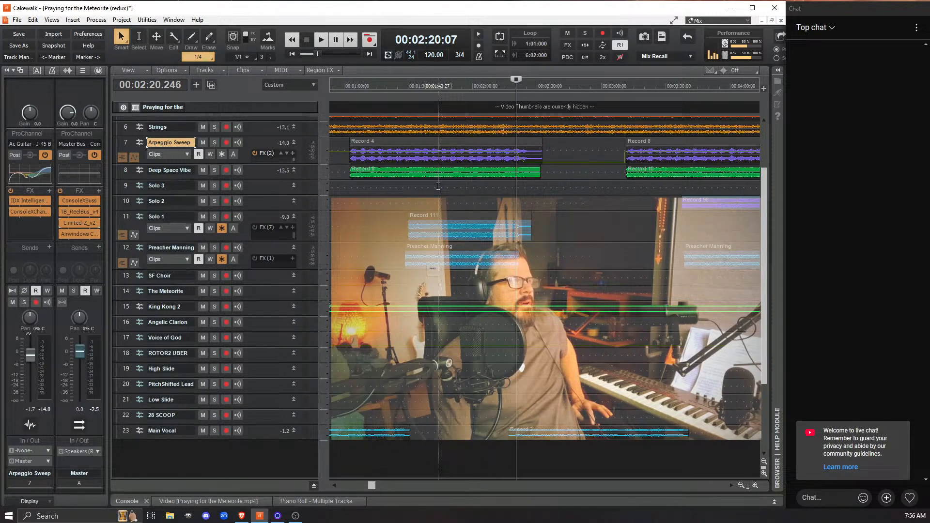
Look over the arrangement from the opening to the dense later section, and select the Preacher Manning track.
drag(372, 487, 519, 477)
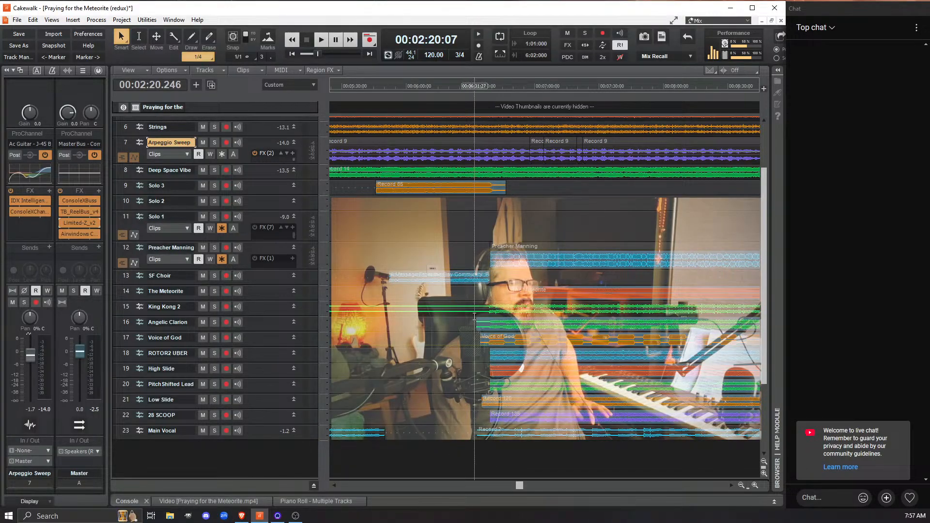
drag(521, 486, 302, 496)
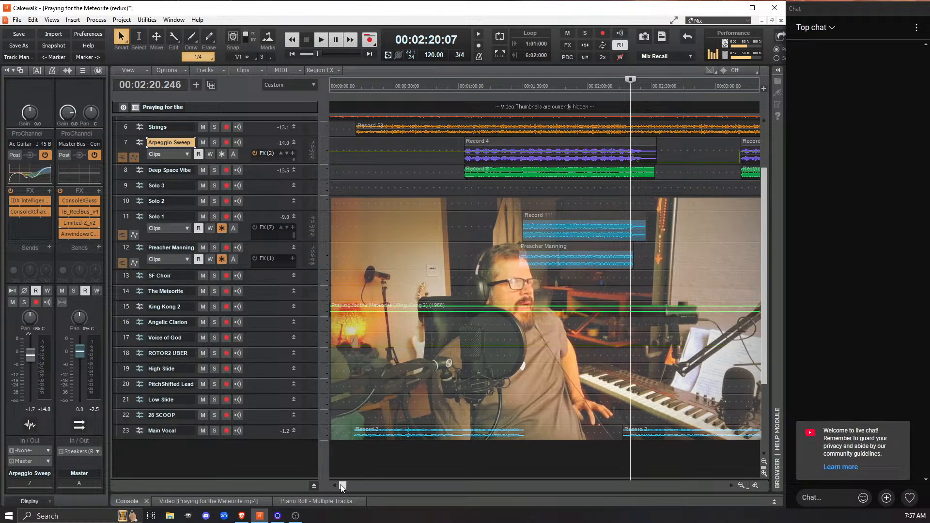
drag(342, 485, 325, 481)
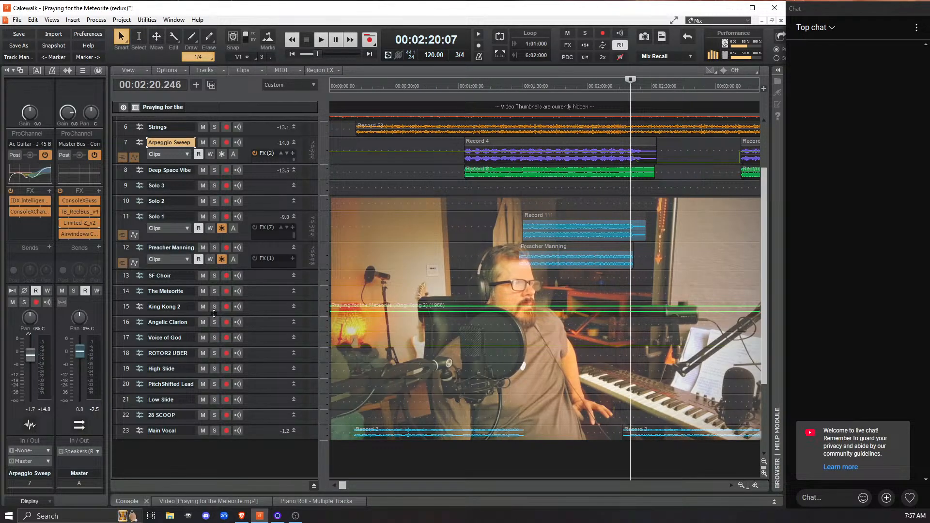
click(170, 247)
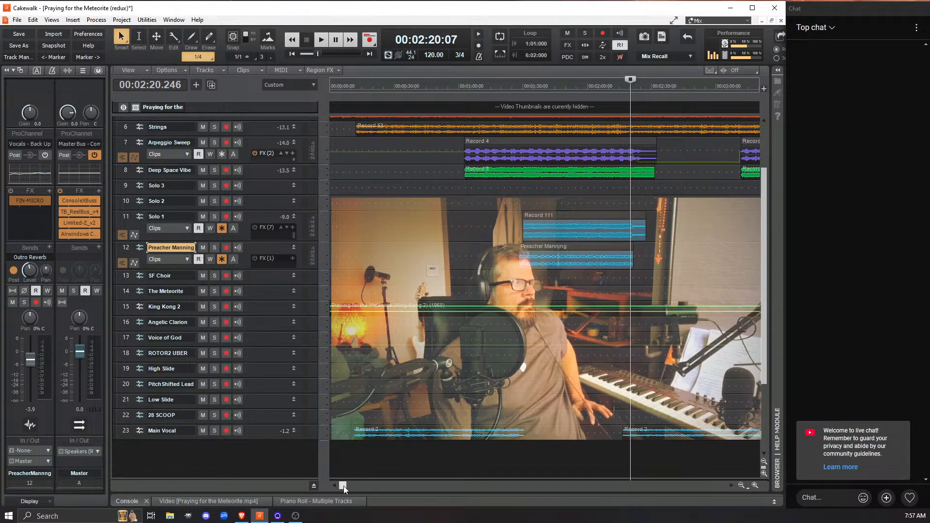
drag(344, 487, 324, 490)
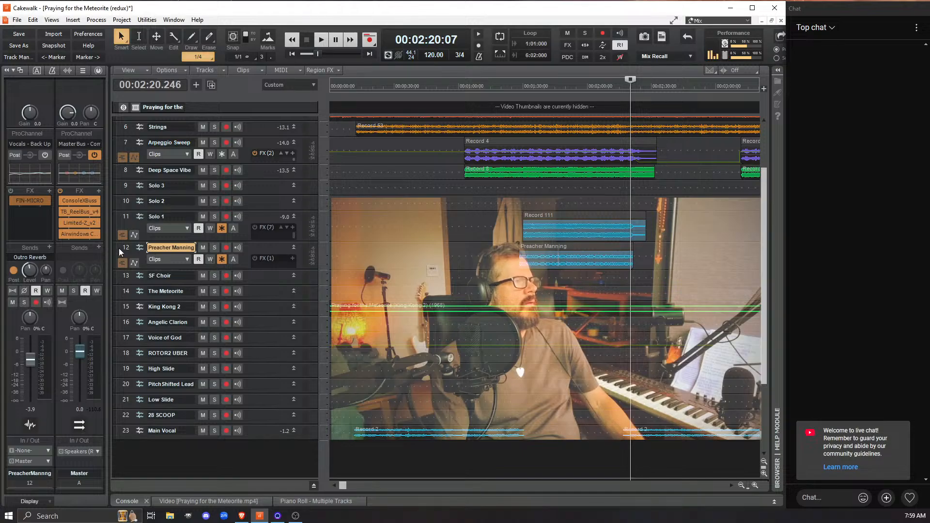
Insert the Airwindows Consolidated effect on the Master bus and place its window over the track area.
click(97, 192)
mouse_move(187, 214)
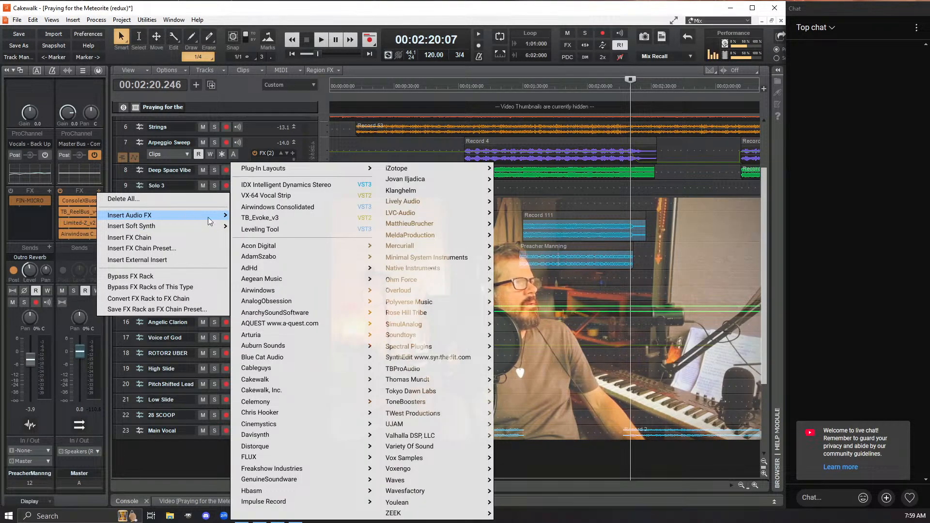
click(301, 205)
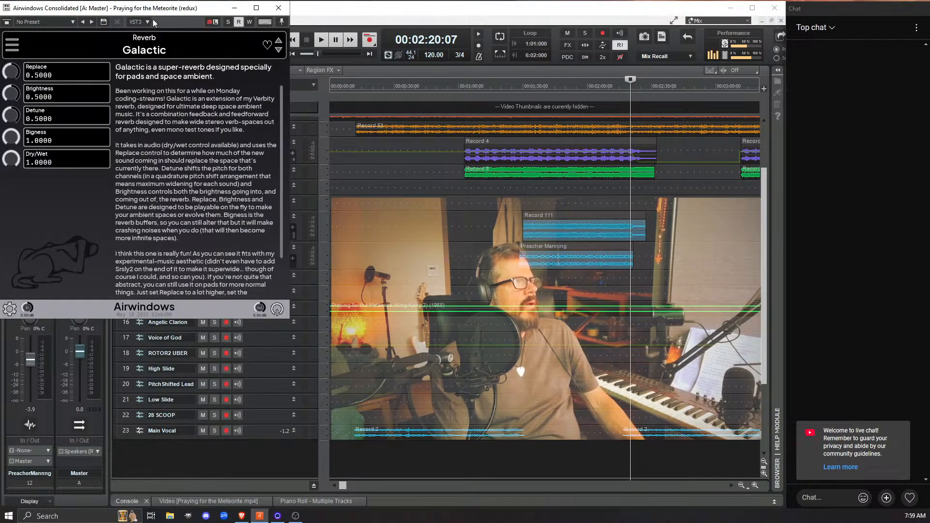
drag(128, 10, 442, 71)
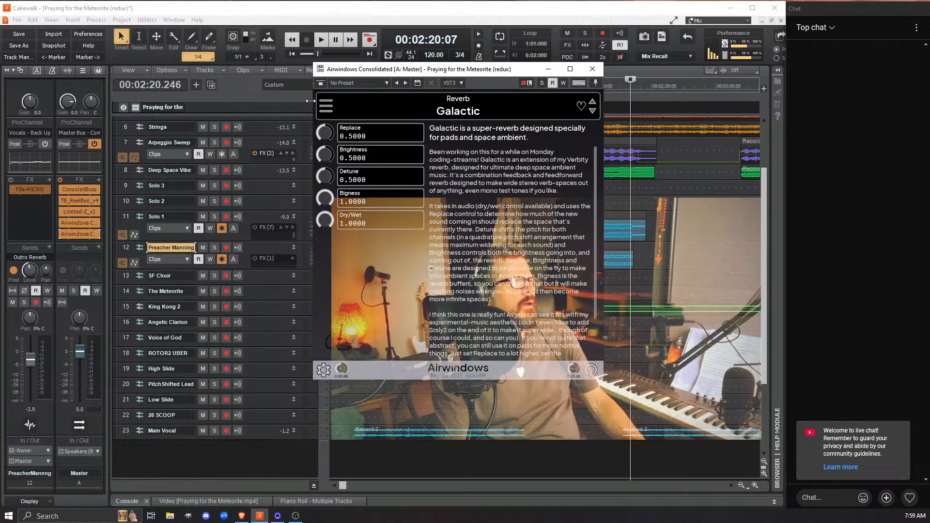
Load the Stonefire filter in Airwindows Consolidated.
click(324, 109)
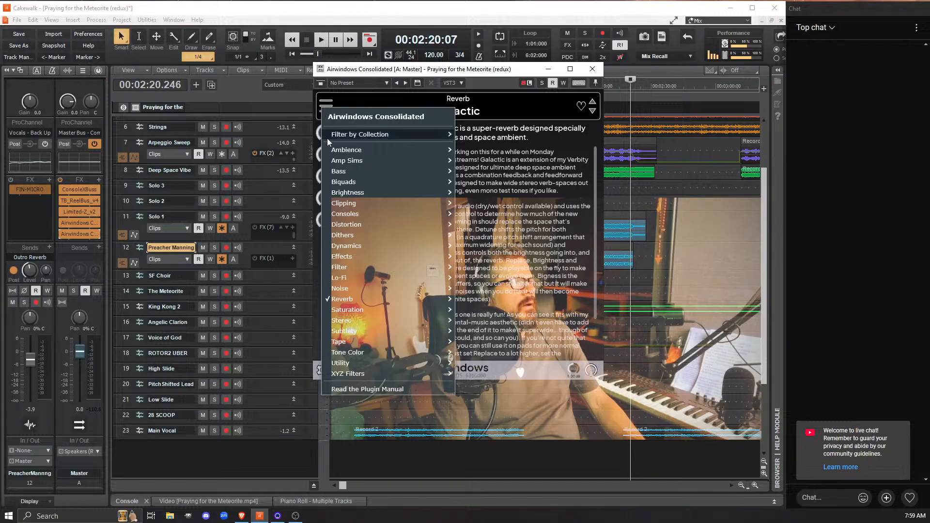
mouse_move(361, 273)
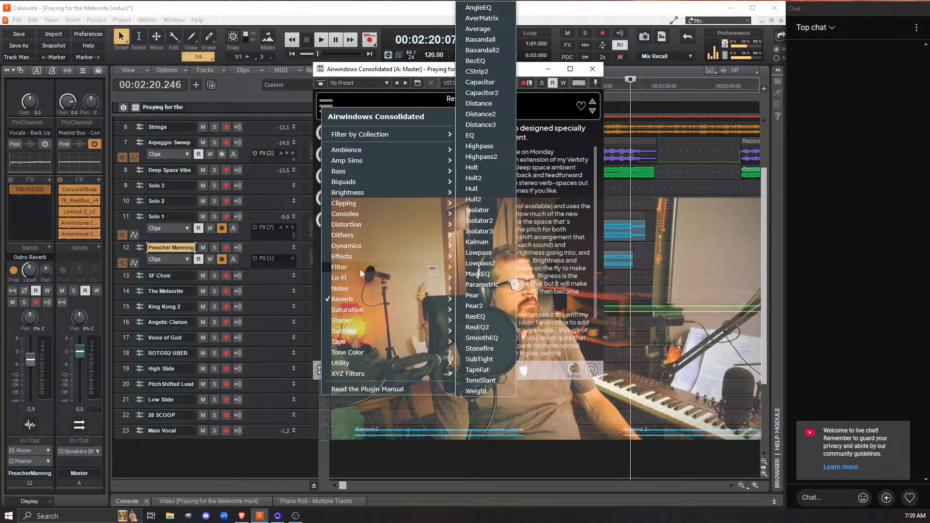
click(479, 348)
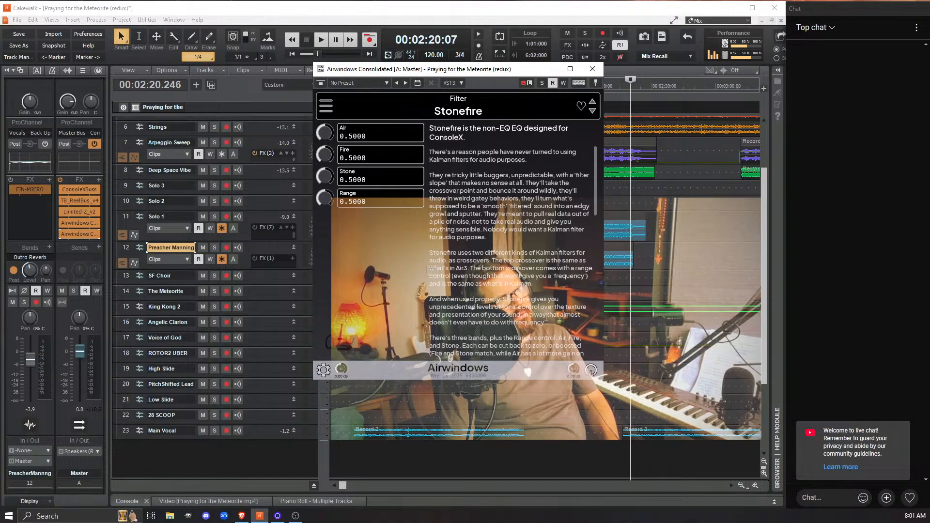
Read through the Stonefire description to its end, and highlight the paragraphs on the Fire and Stone controls.
scroll(546, 319, down, 3)
scroll(546, 317, down, 2)
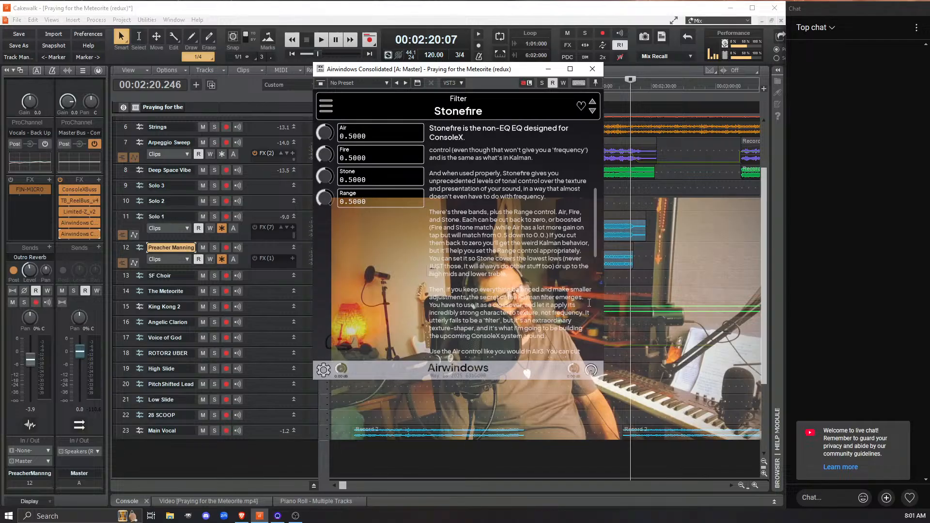
scroll(582, 302, down, 4)
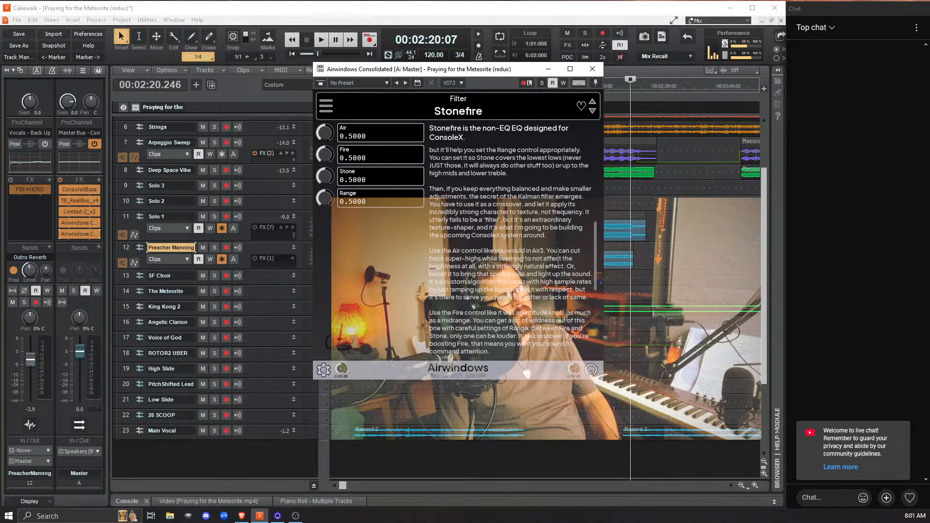
scroll(566, 318, down, 5)
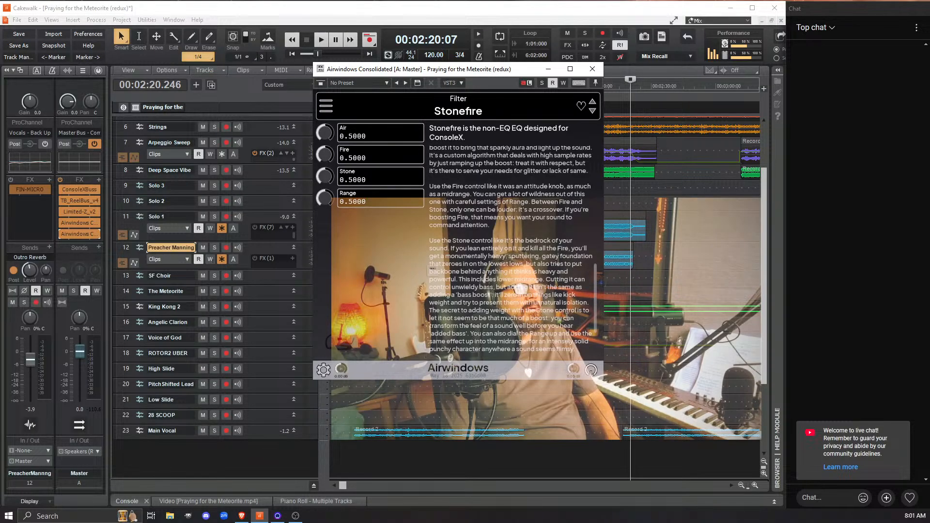
scroll(566, 317, down, 1)
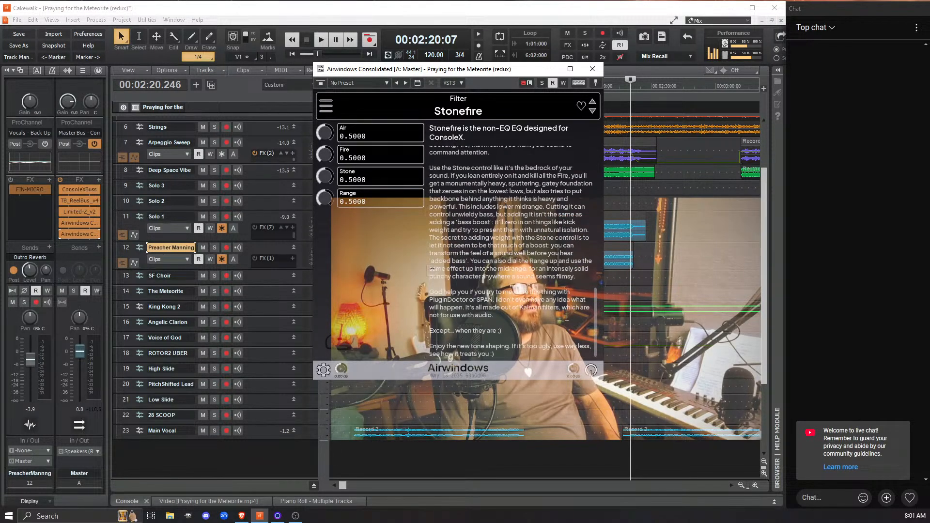
scroll(567, 316, down, 1)
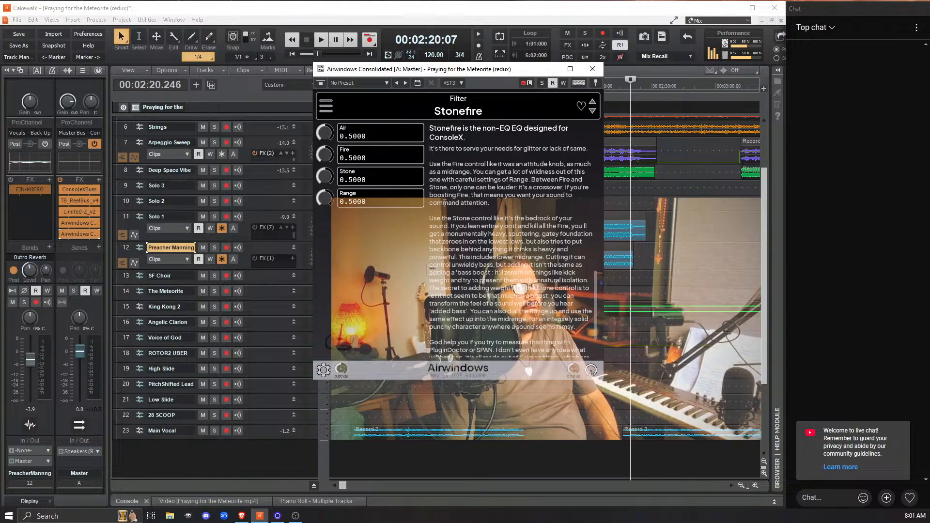
drag(430, 165, 599, 328)
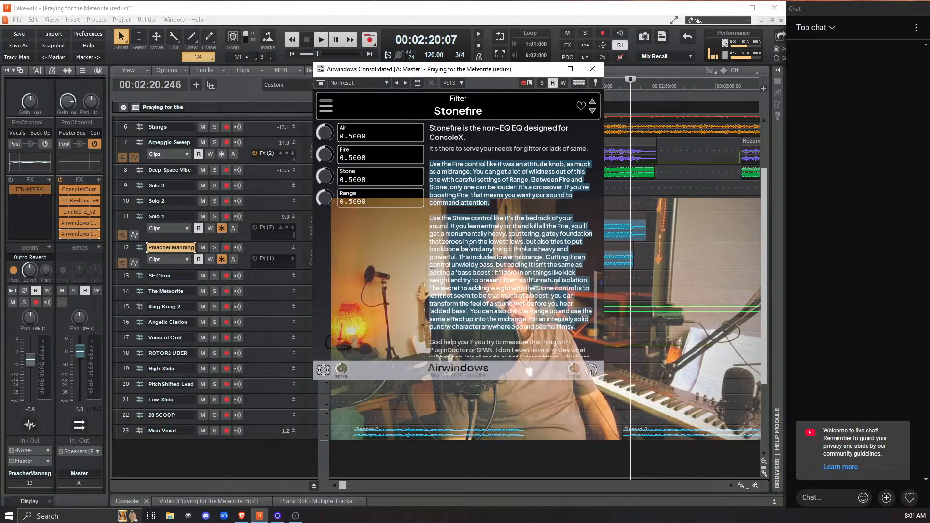
click(325, 112)
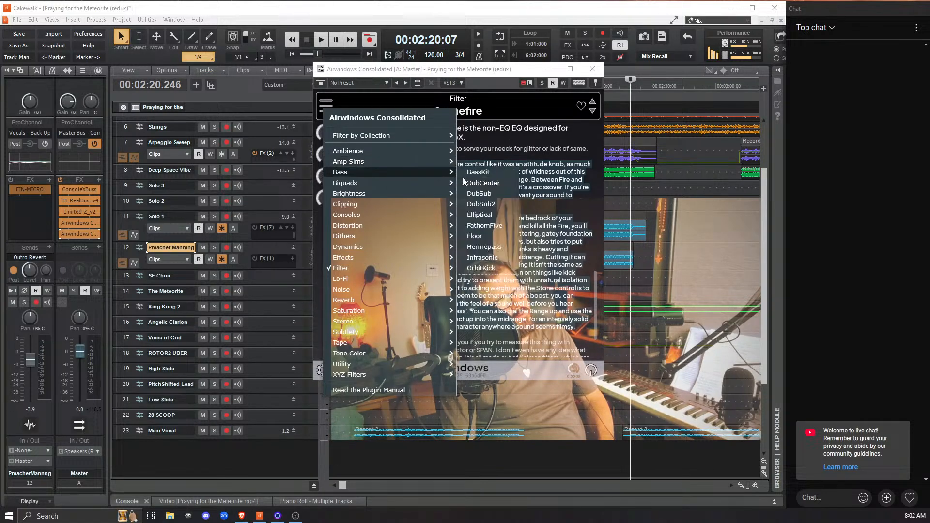
mouse_move(420, 195)
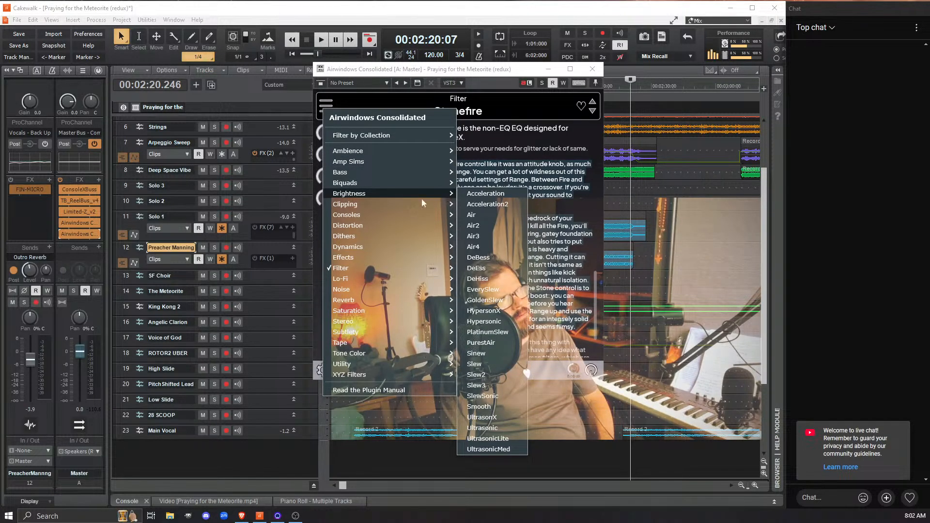
mouse_move(395, 214)
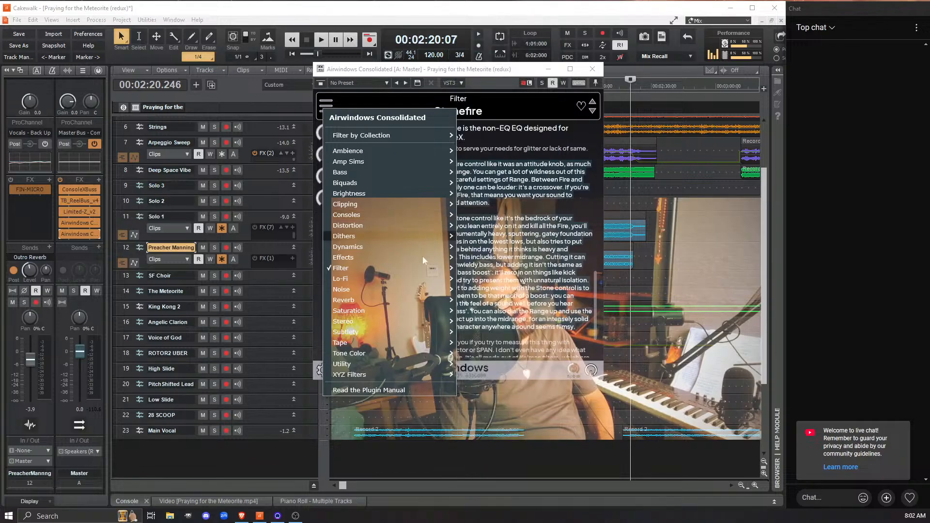
mouse_move(423, 280)
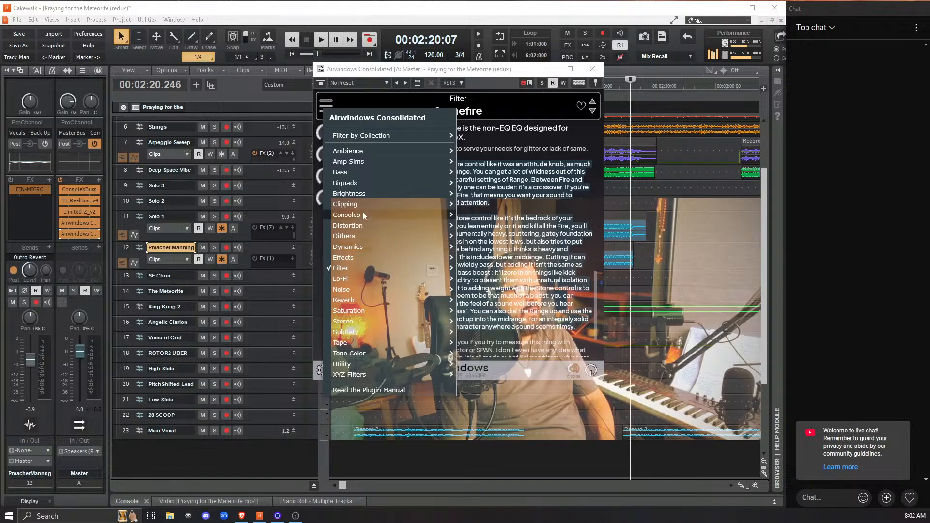
mouse_move(377, 270)
click(545, 204)
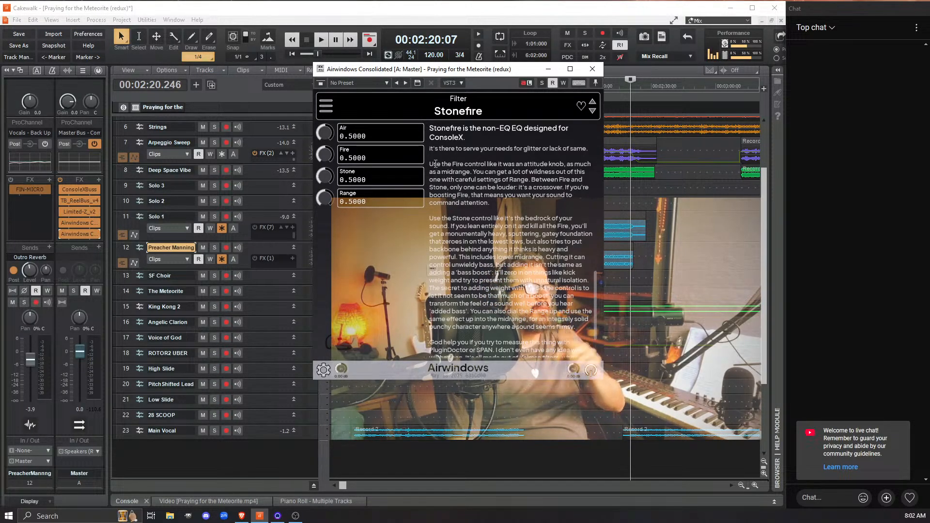
Highlight the Fire control paragraph, and then the Stone control passage from its start through "unnatural isolation".
drag(429, 163, 518, 226)
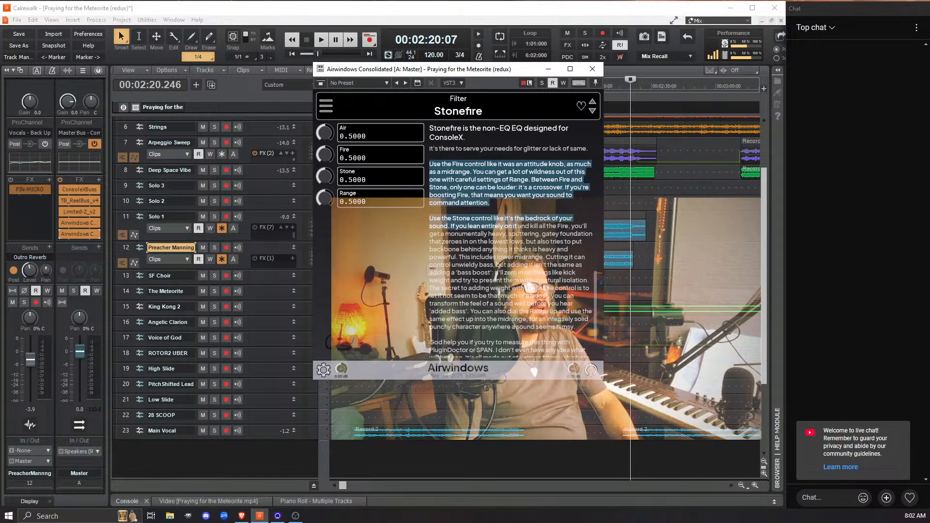
drag(517, 226, 523, 212)
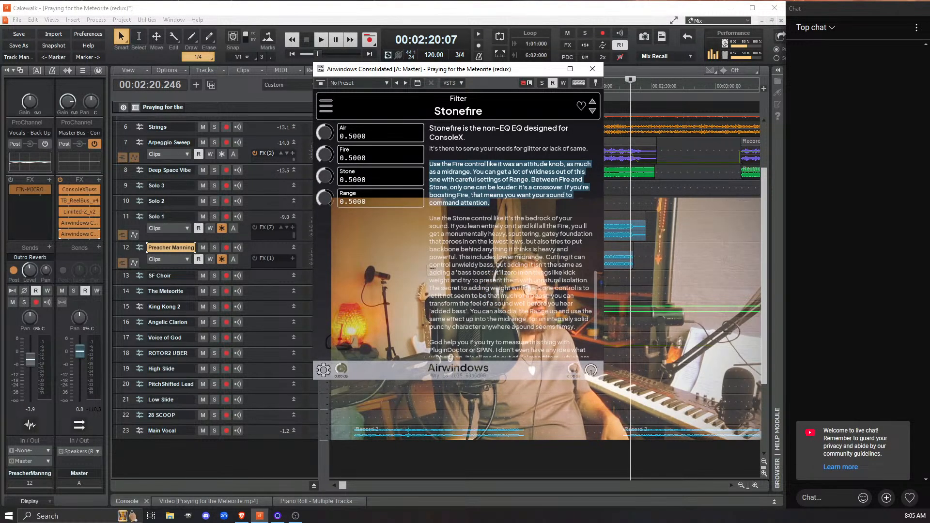
click(432, 219)
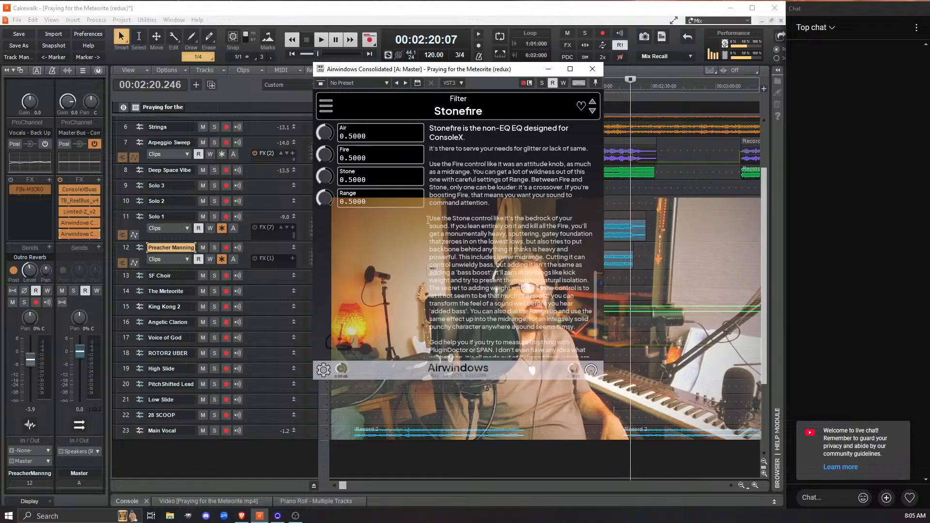
drag(429, 219, 553, 258)
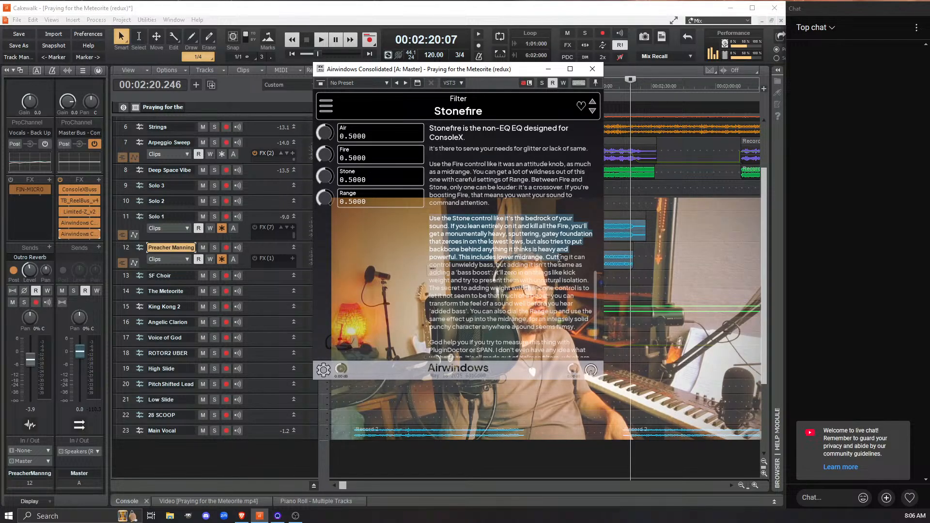
drag(560, 257, 579, 280)
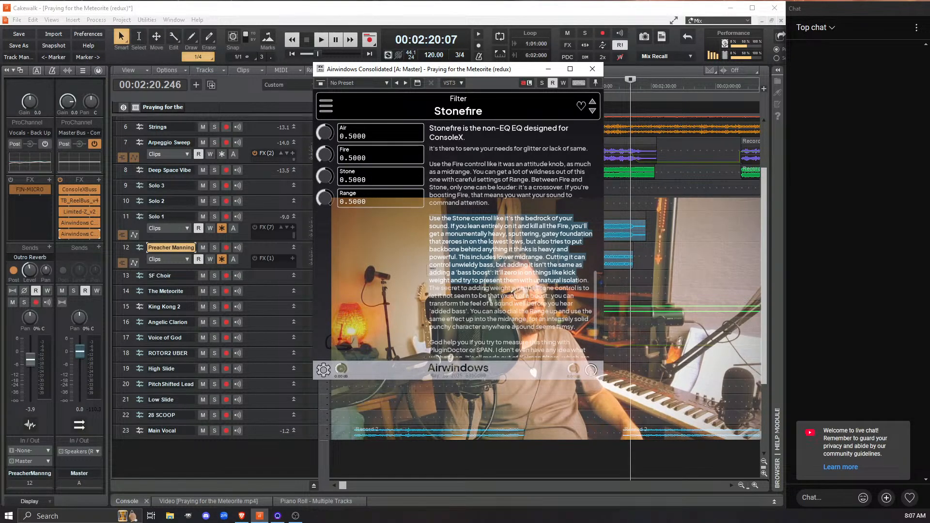
Highlight only the Stone sentence from "Cutting it can control unwieldy bass" through "unnatural isolation".
click(550, 257)
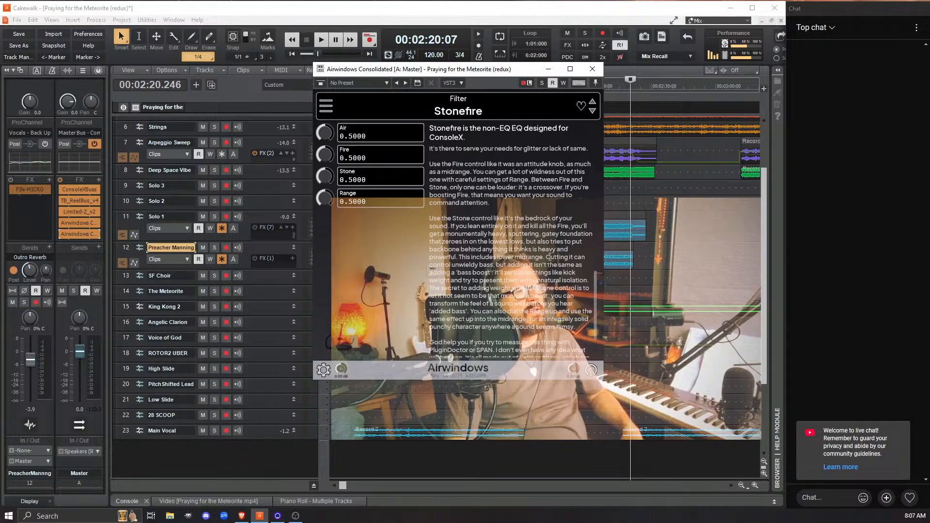
drag(550, 257, 551, 266)
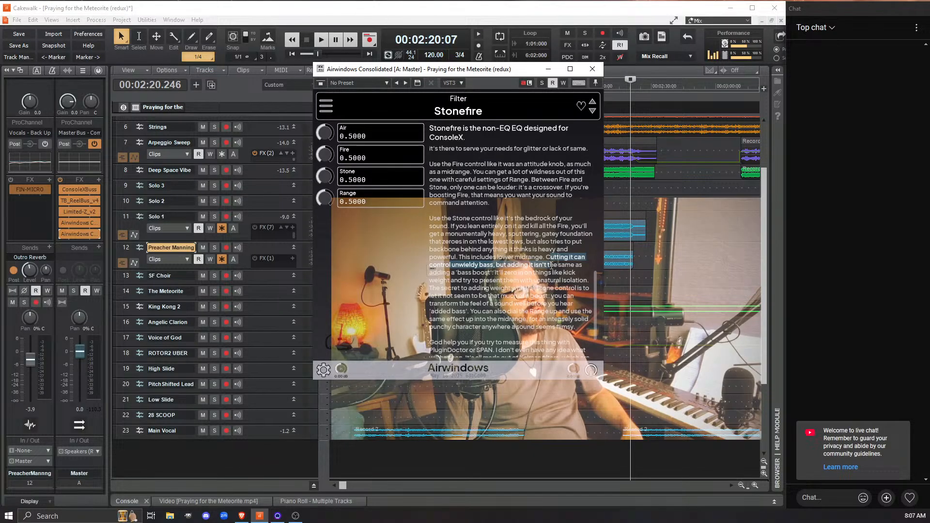
click(548, 259)
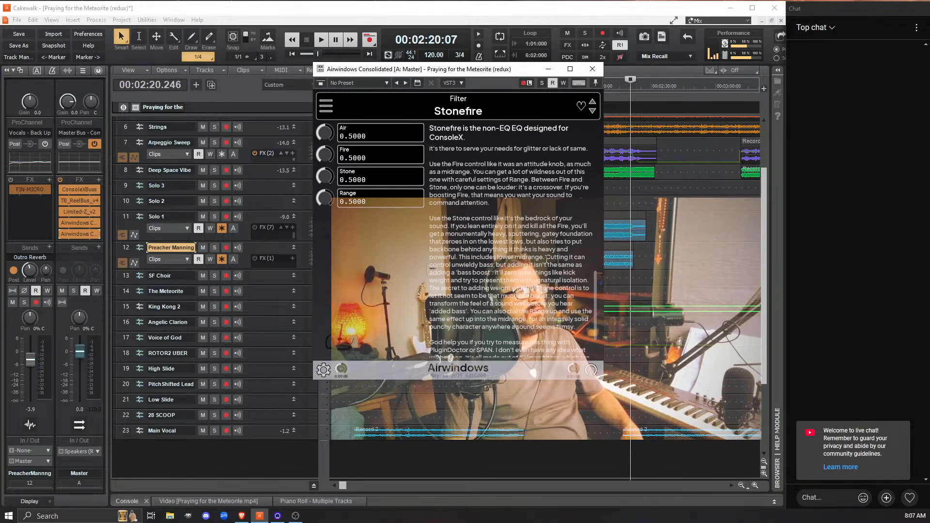
drag(547, 258, 557, 280)
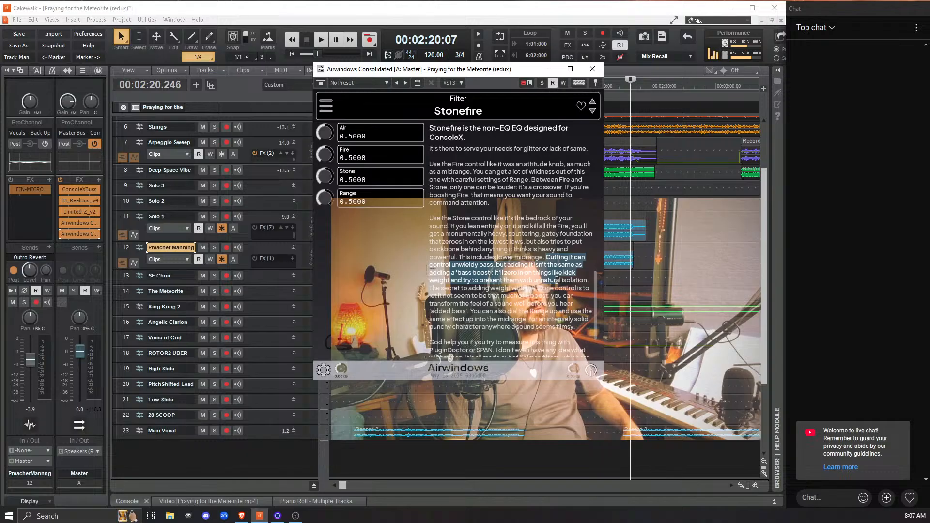
drag(568, 282, 589, 284)
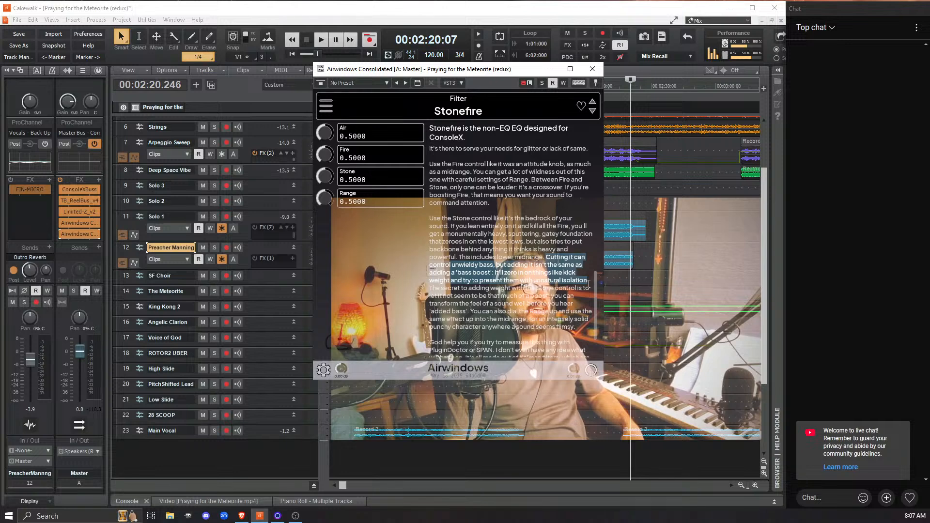
Extend the Stone highlight through "anywhere a sound seems flimsy" to read the rest of the paragraph, and close the Stonefire window.
drag(588, 284, 586, 296)
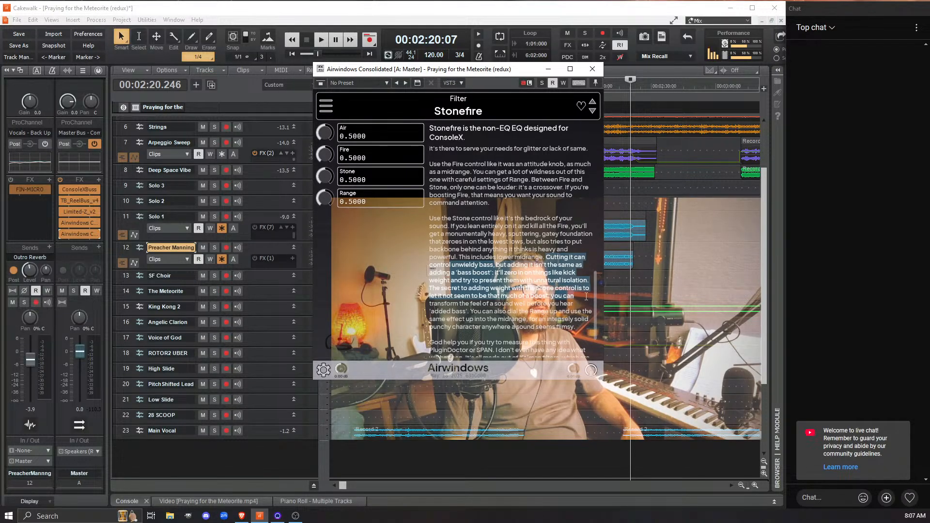
drag(586, 296, 586, 301)
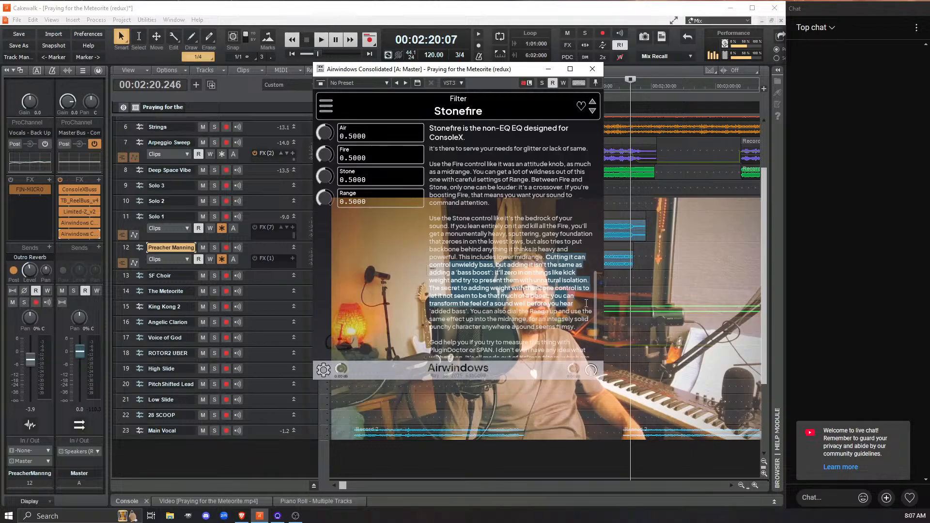
drag(587, 303, 591, 325)
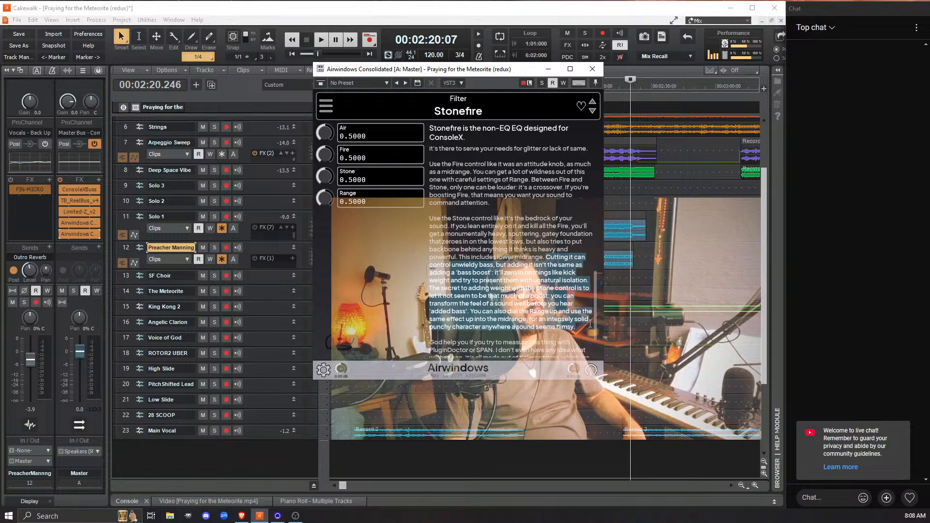
click(524, 326)
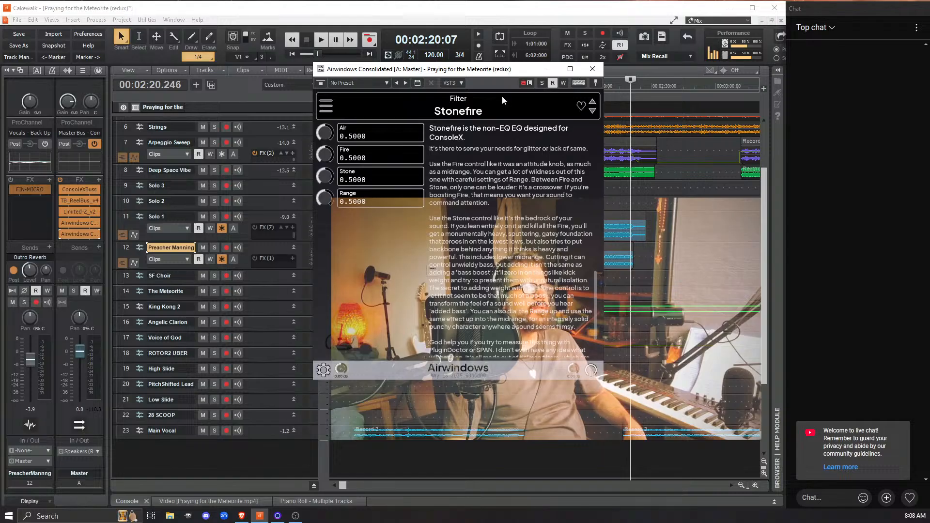
click(594, 72)
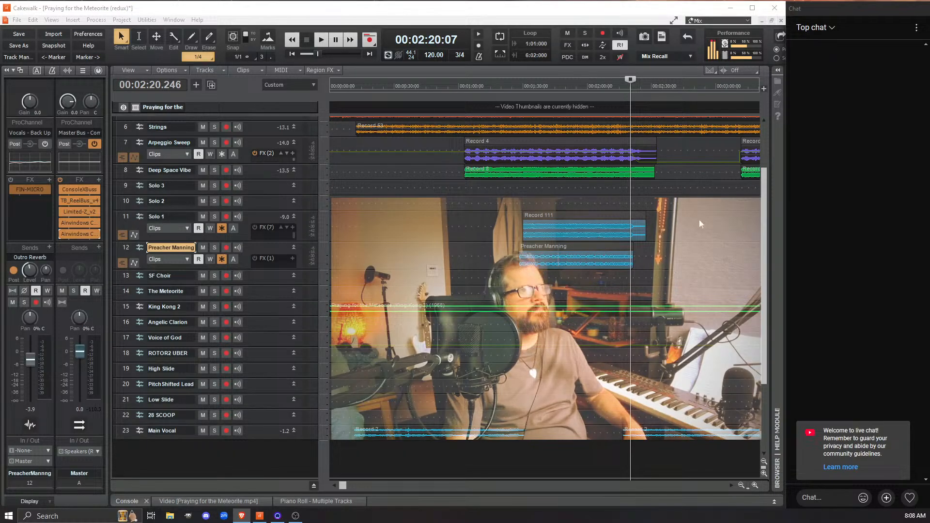
Switch to Brave, search the web for "What is a Kalman filter?", and read the full expanded answer before returning to Cakewalk.
key(ctrl+t)
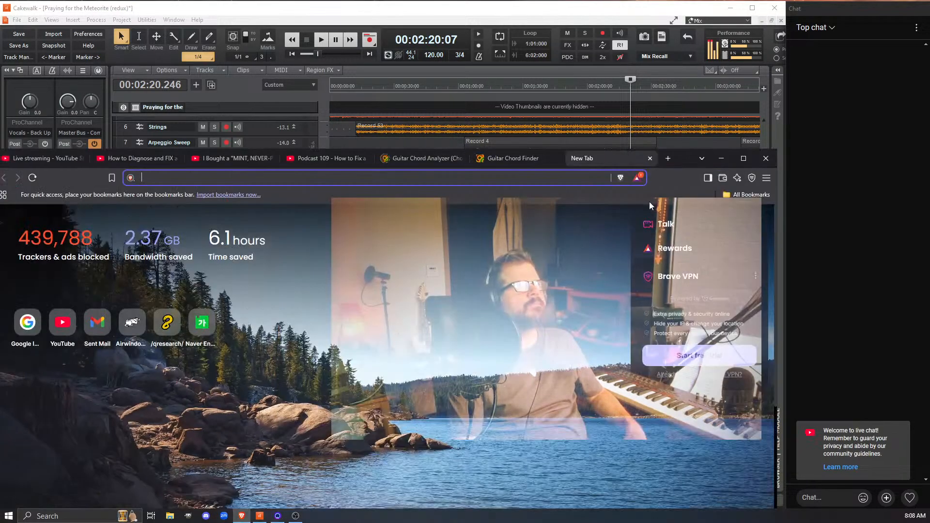
click(744, 158)
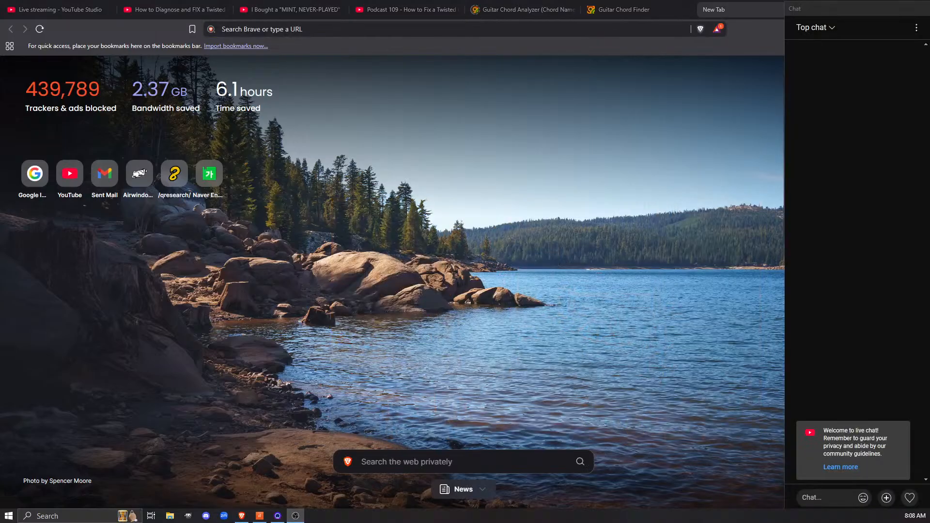
click(273, 24)
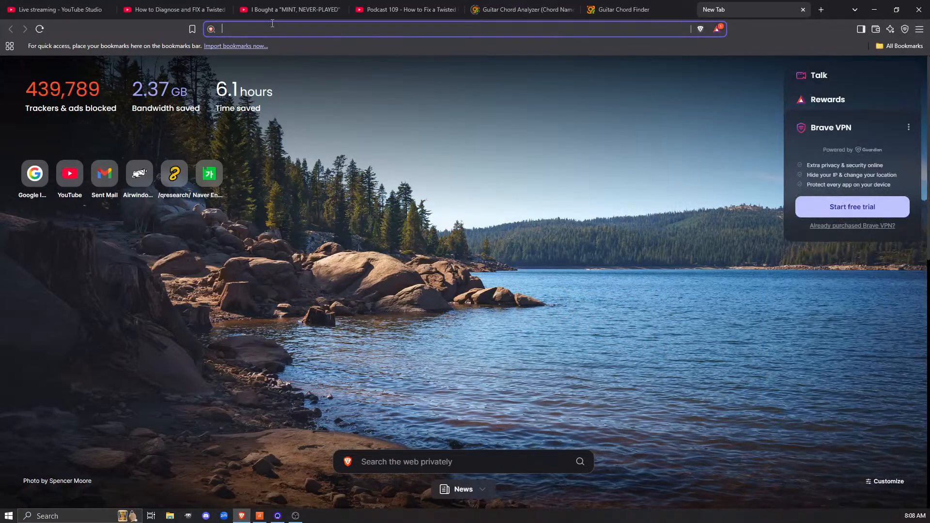
text(What)
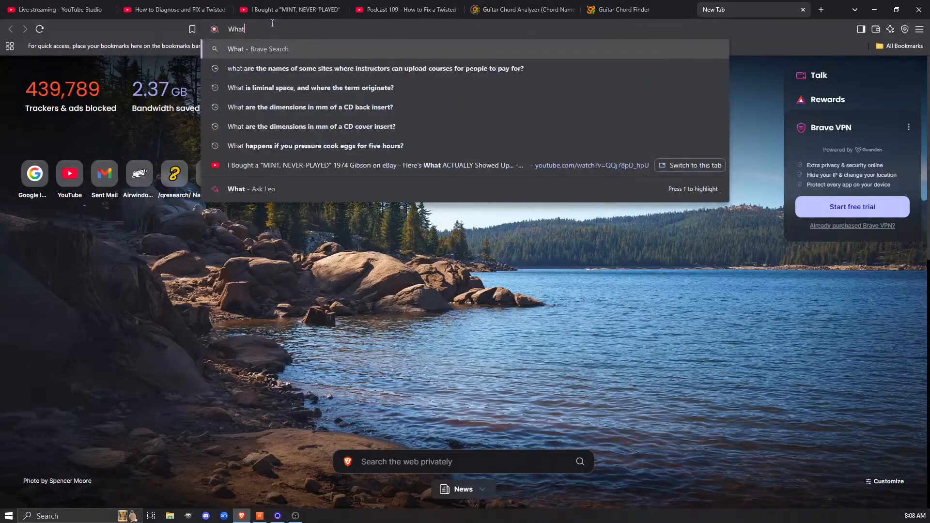
text( is a Kalman filger)
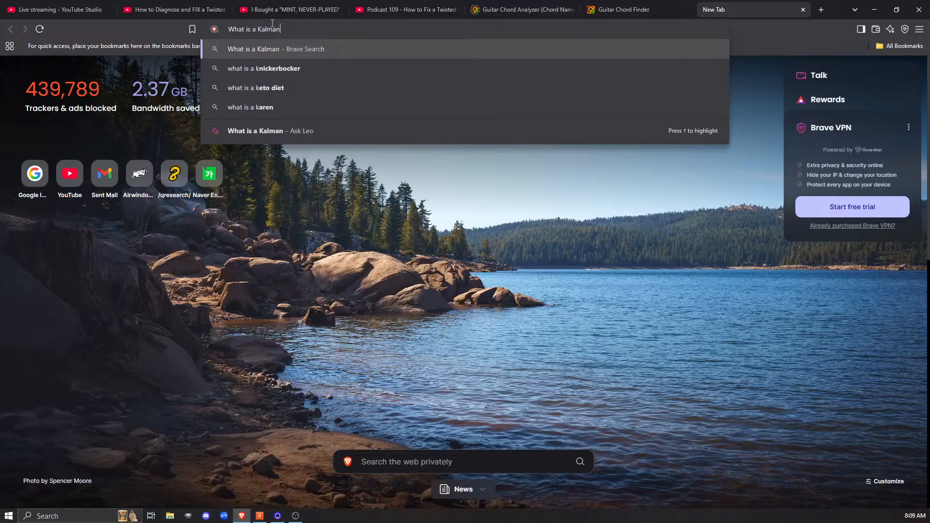
key(BackSpace)
key(BackSpace)
key(BackSpace)
text(ter?)
key(Return)
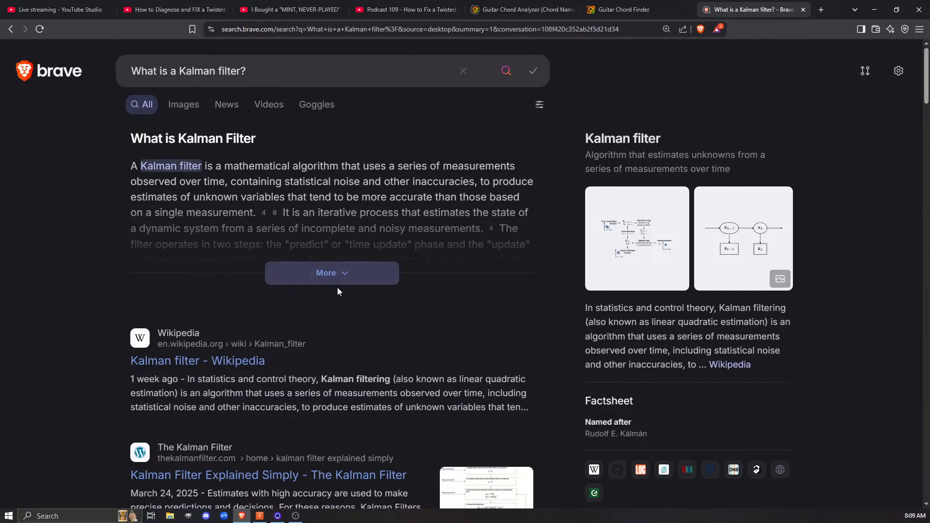
click(321, 272)
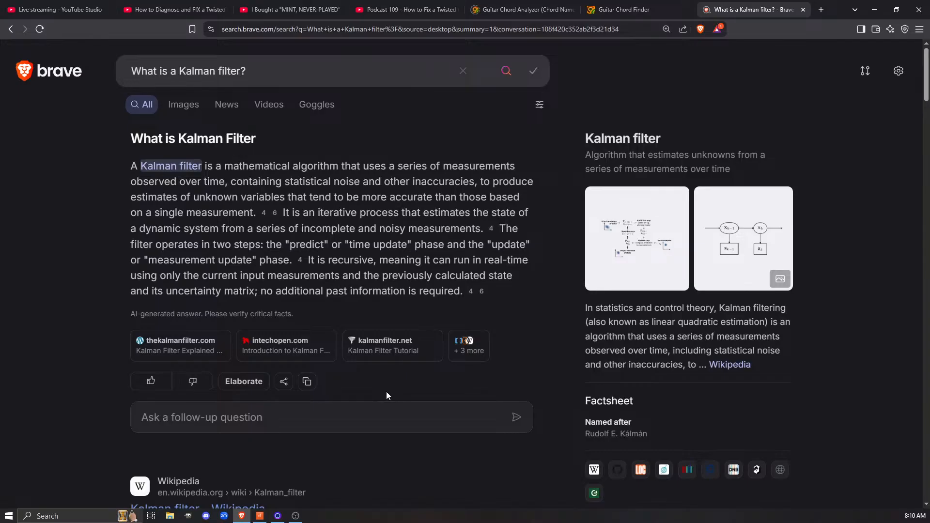
click(877, 10)
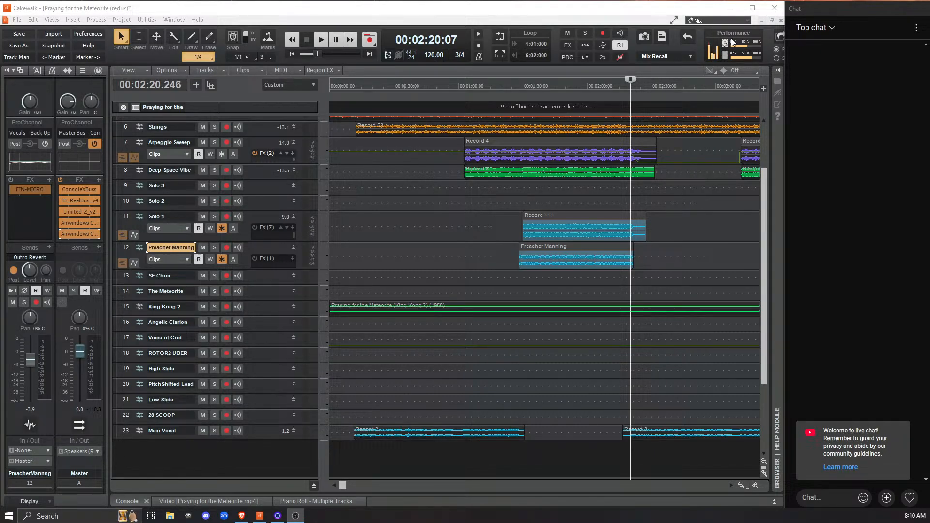
Check the Limited-Z_v2 limiter on the Master bus, delete it from the effects rack, and play the mix without it.
mouse_move(730, 43)
double_click(85, 210)
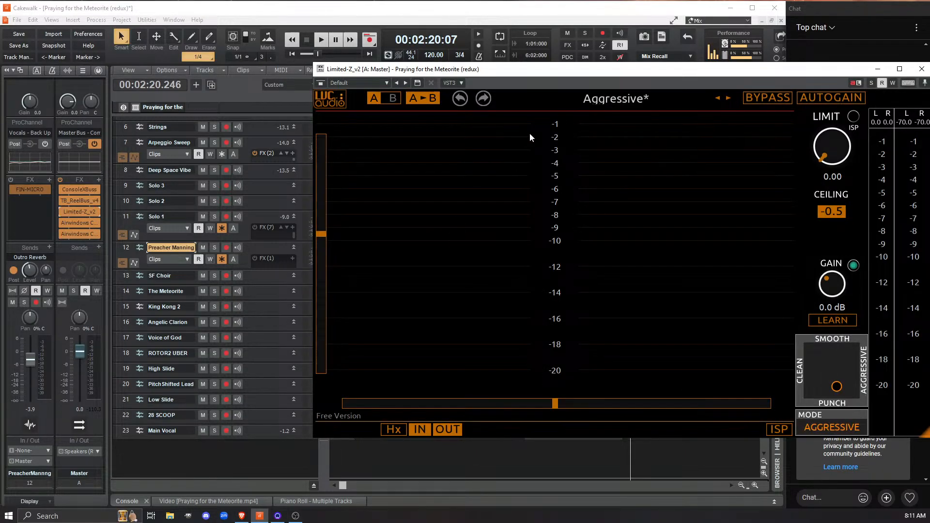
drag(554, 76, 471, 73)
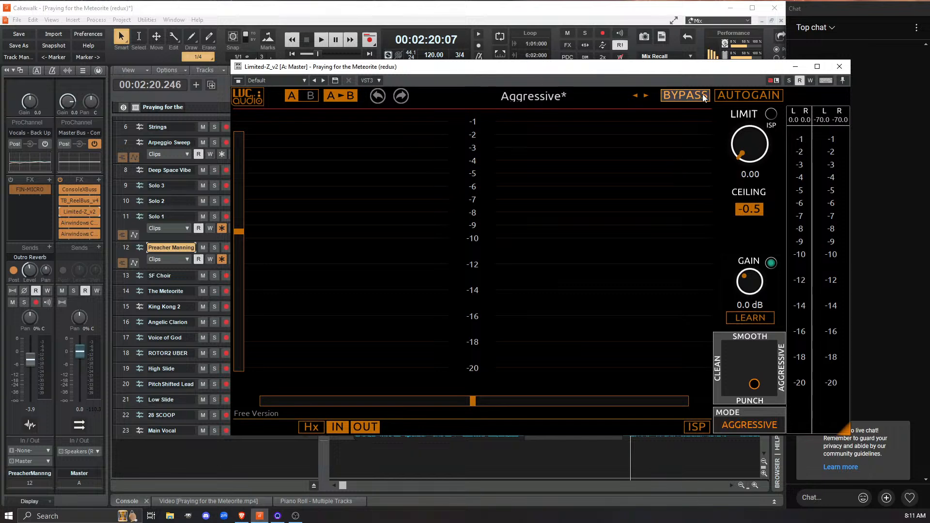
click(840, 66)
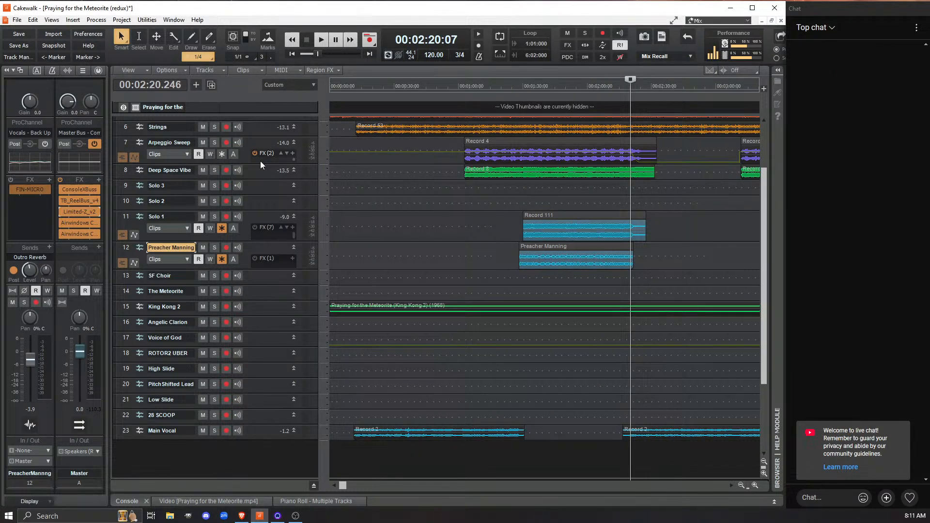
right_click(79, 211)
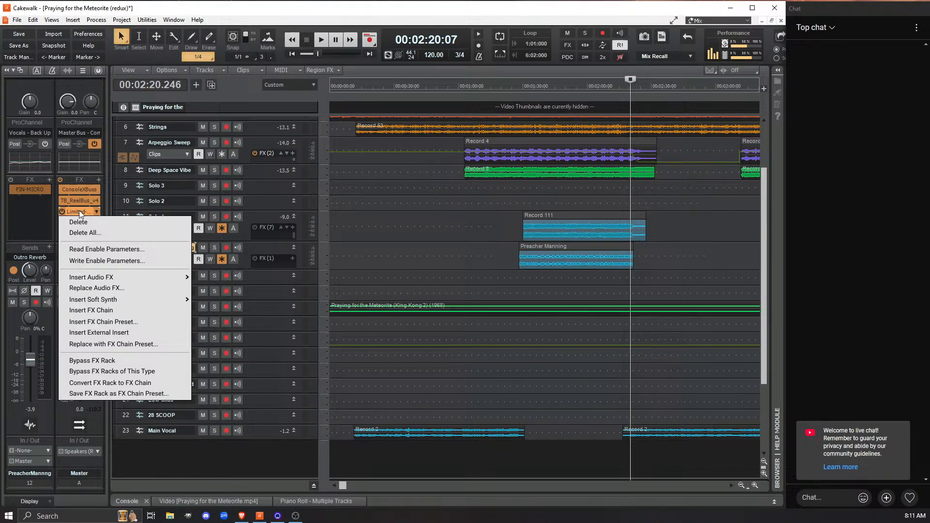
click(82, 224)
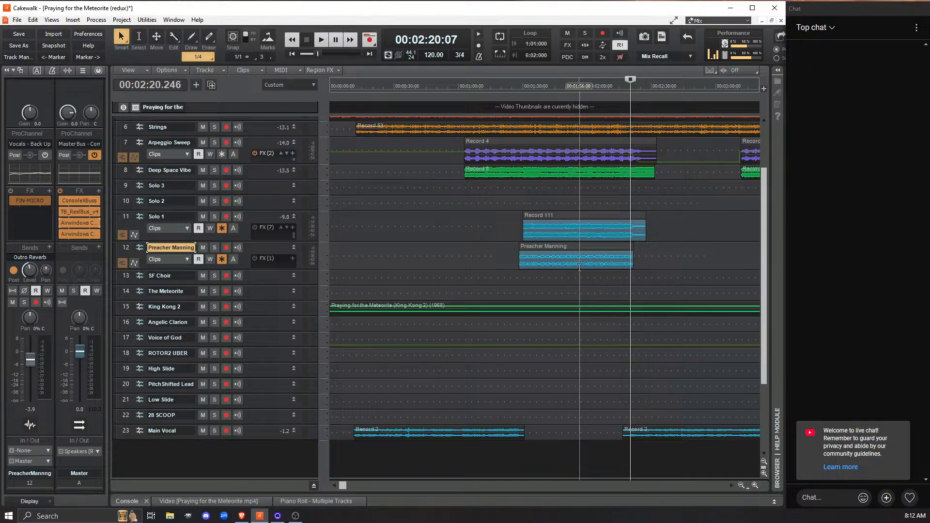
key(space)
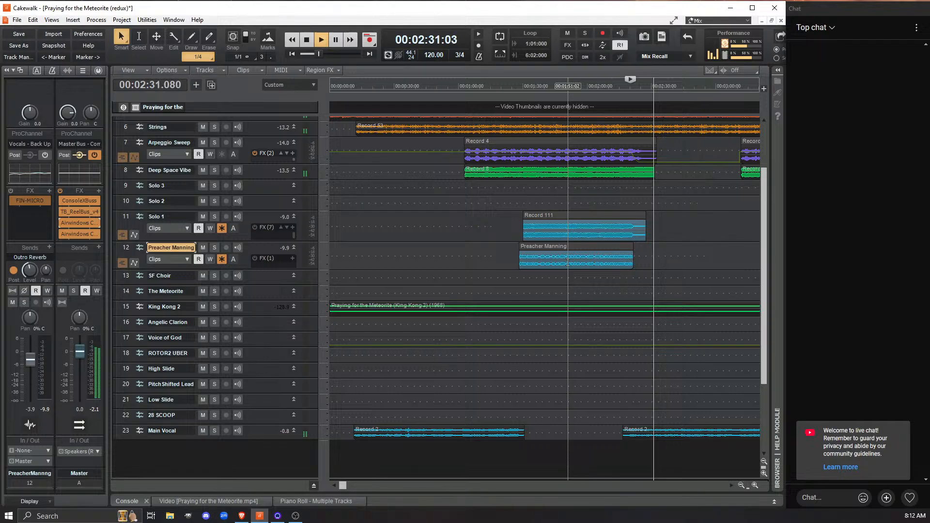
key(space)
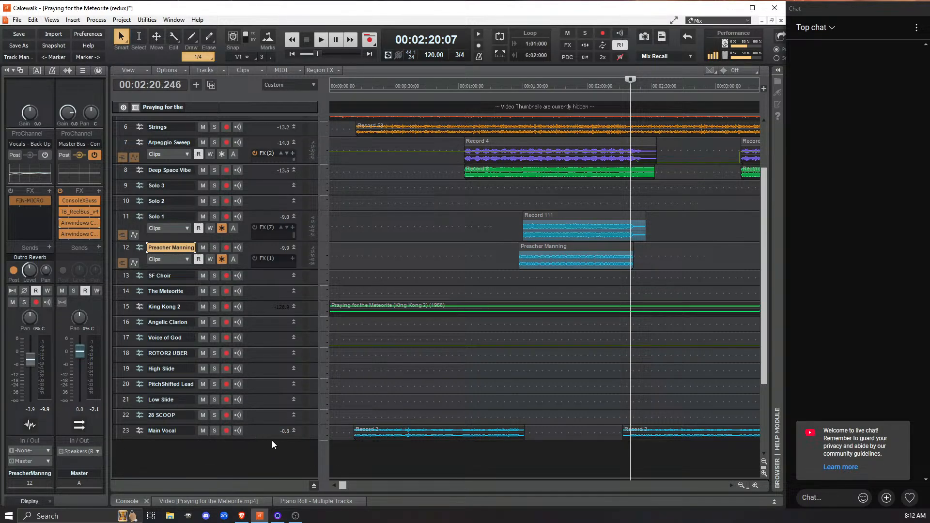
Select the Main Vocal track and enlarge its strip until its clips and effects rack show.
click(292, 428)
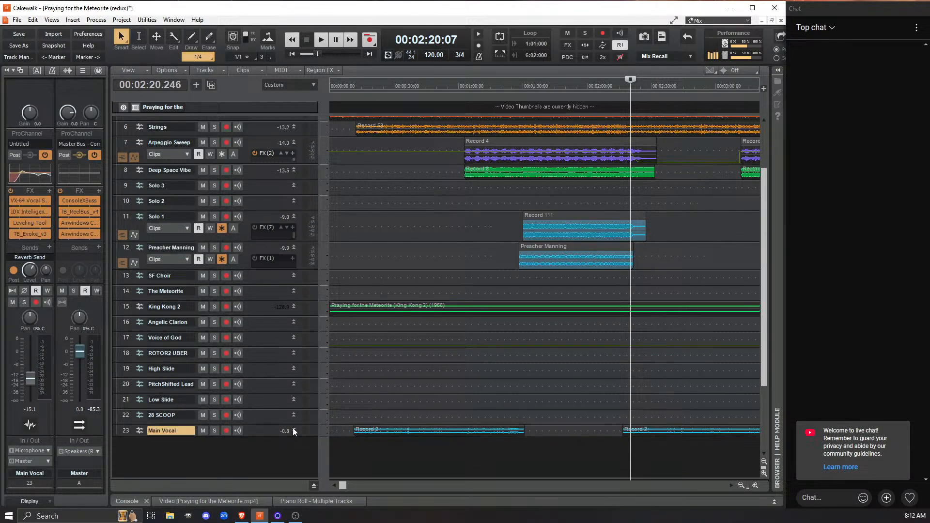
click(293, 430)
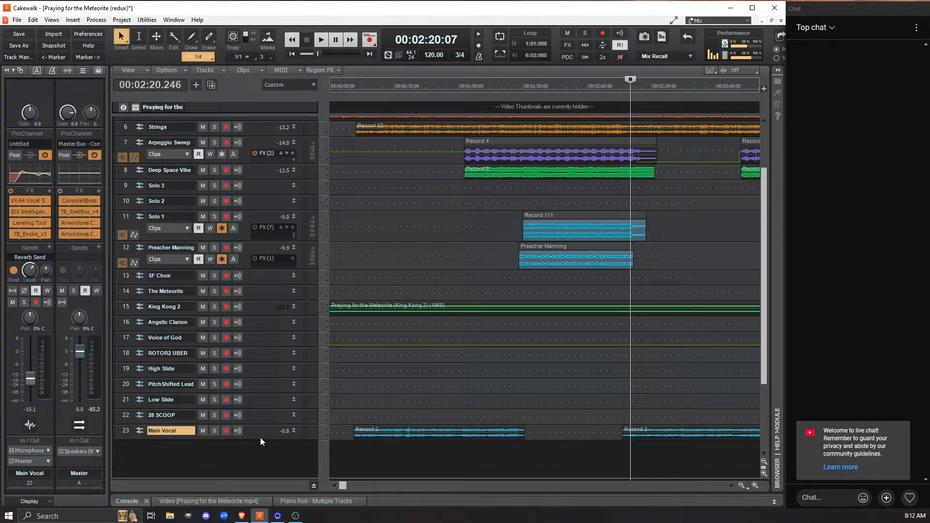
drag(264, 439, 267, 476)
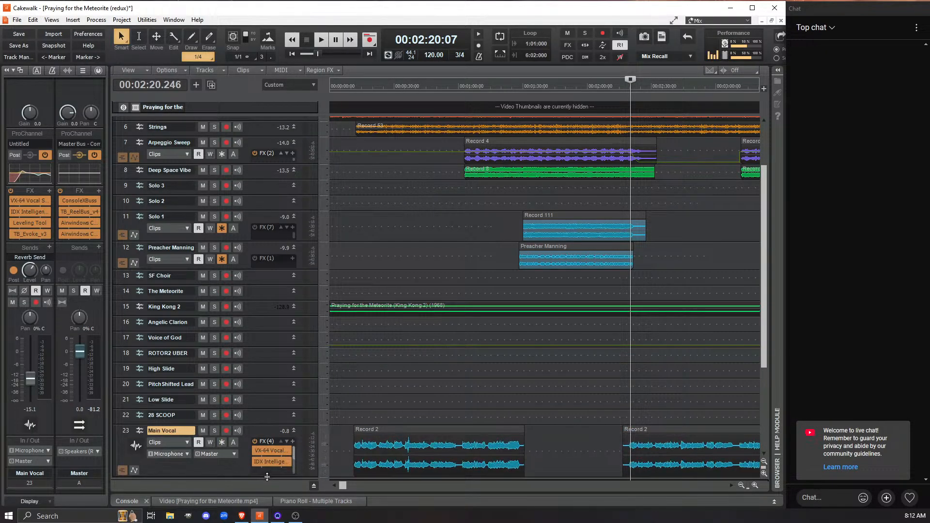
In the Main Vocal's VX-64 Vocal Strip, set the delay feedback to 14.4% and the delay level to -20.3 dB.
double_click(271, 449)
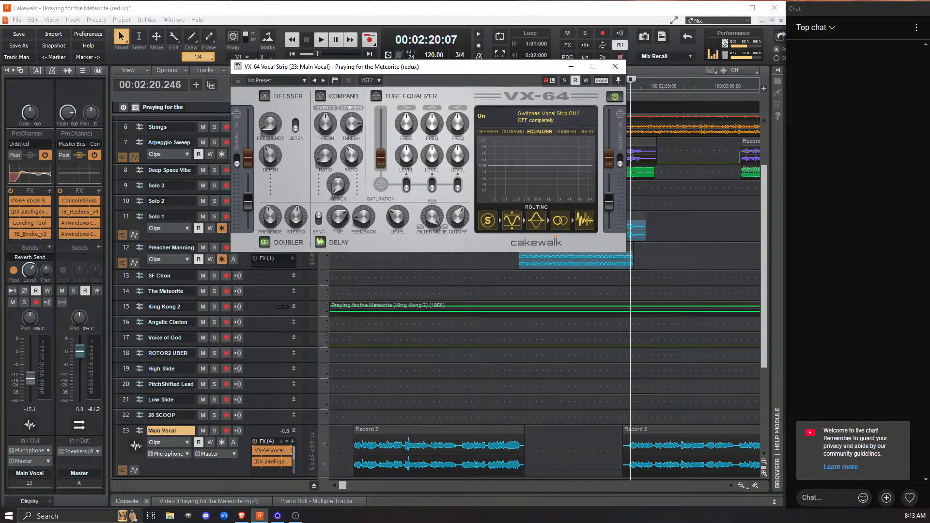
key(alt+Tab)
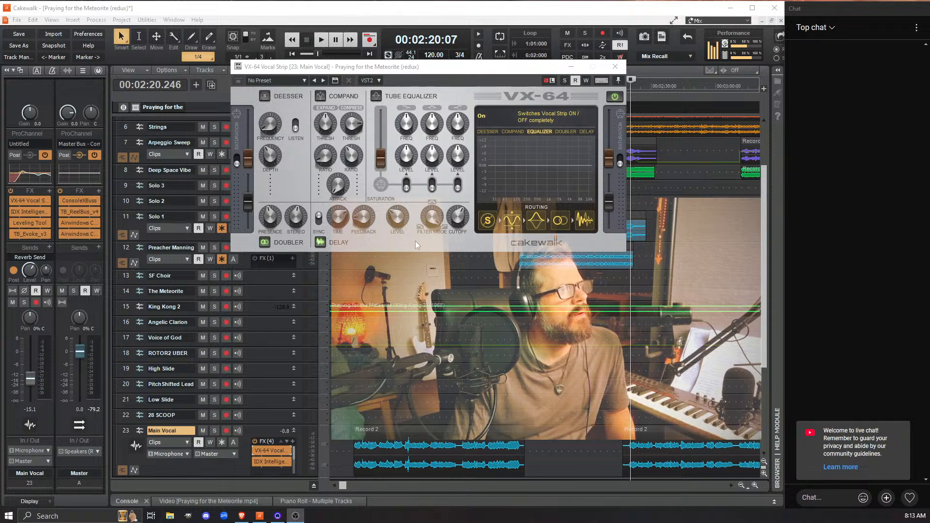
click(360, 221)
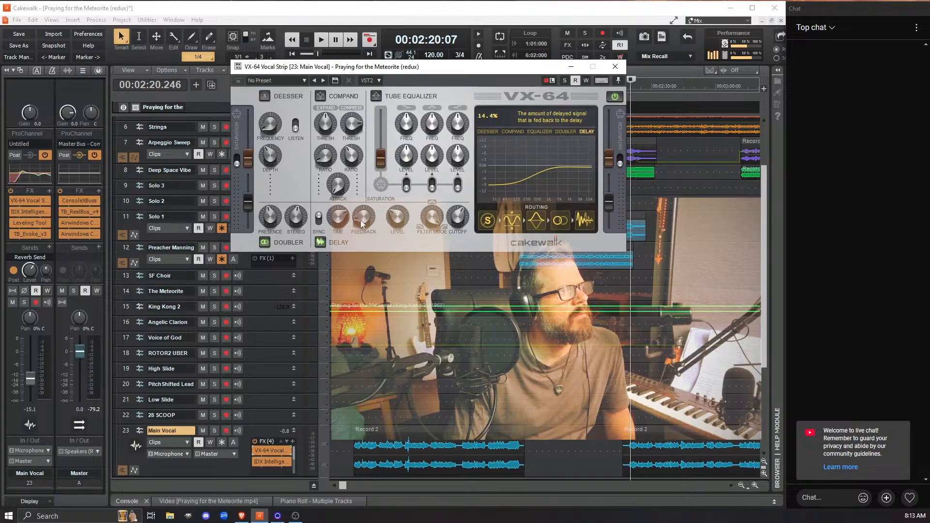
mouse_move(396, 218)
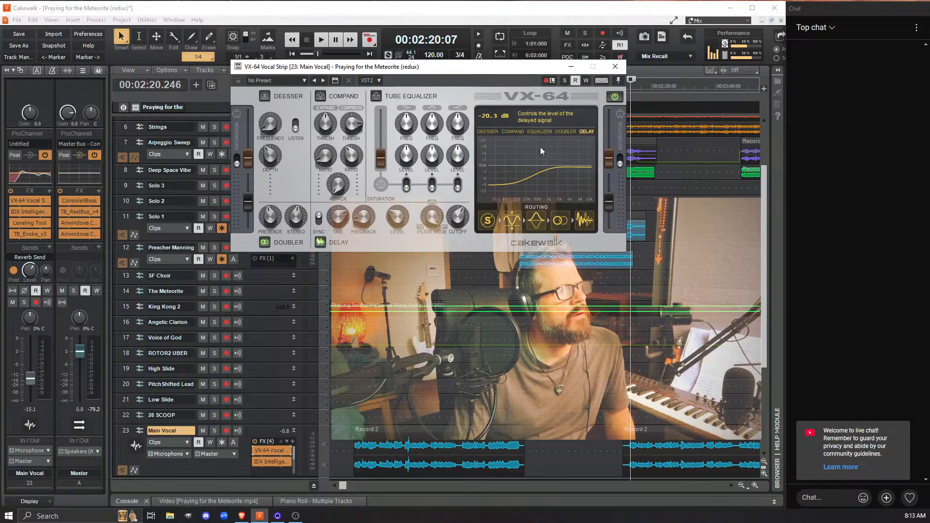
click(570, 68)
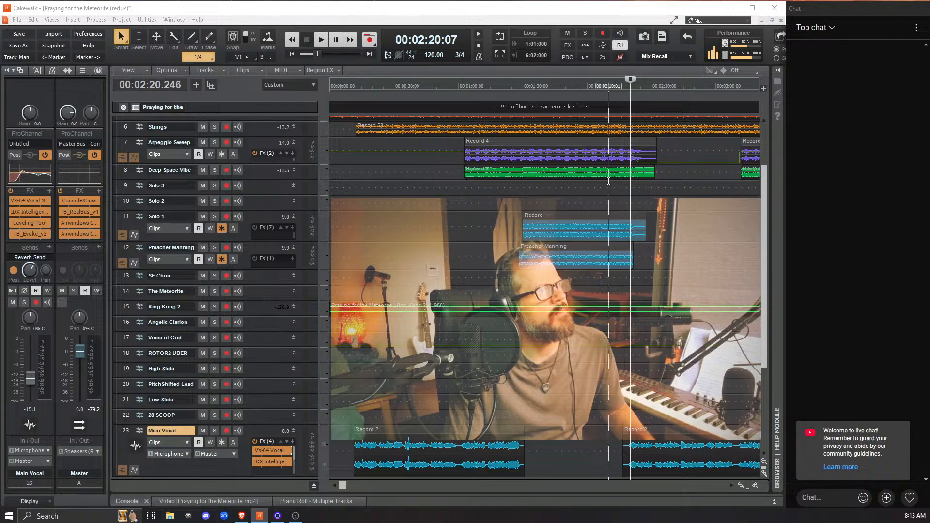
Audition the Main Vocal in the mix, and lower the VX-64 Vocal Strip's delay level to -23.4 dB.
key(space)
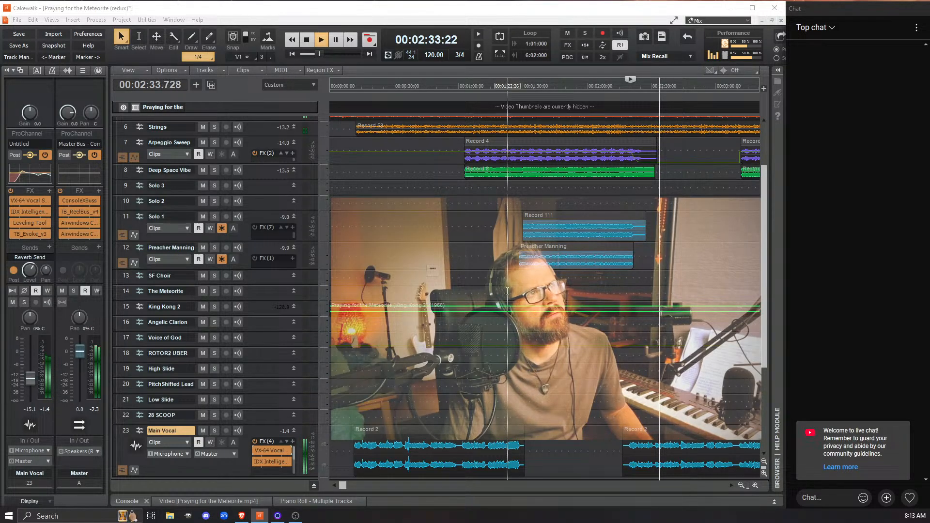
key(space)
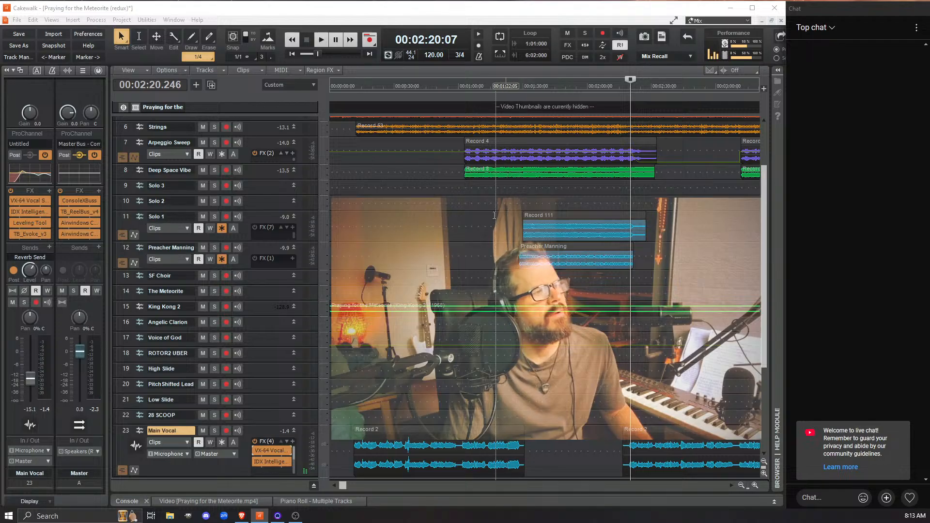
double_click(275, 453)
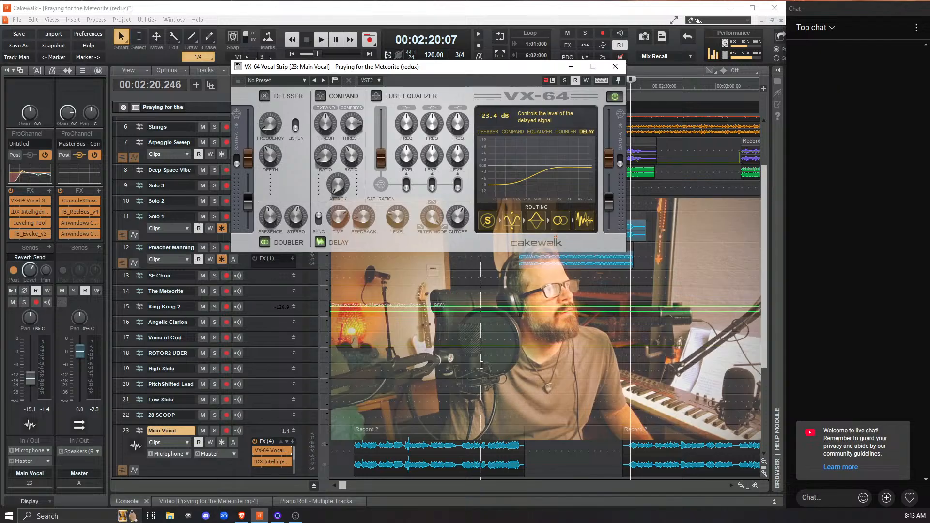
click(615, 67)
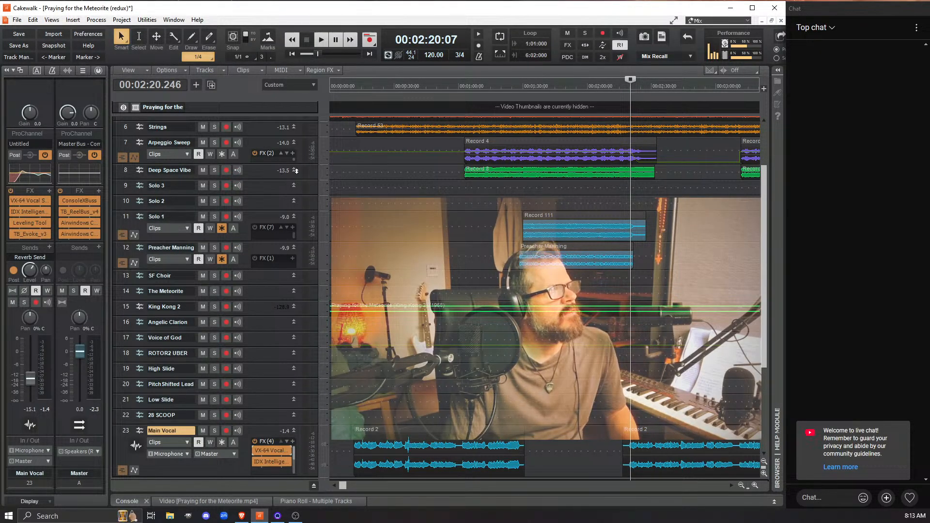
Enlarge the Deep Space Vibe track, show its automation lane, and heighten the lane until its Volume parameter is visible.
click(267, 177)
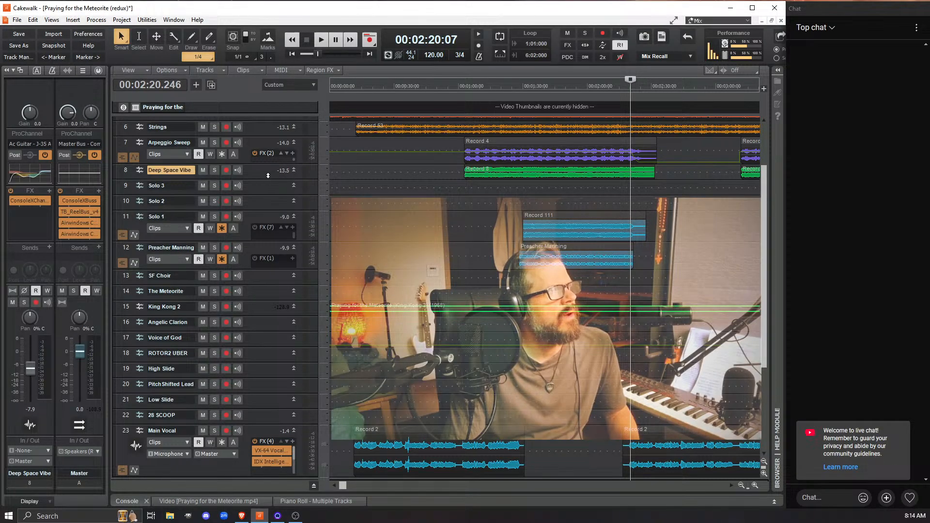
double_click(270, 186)
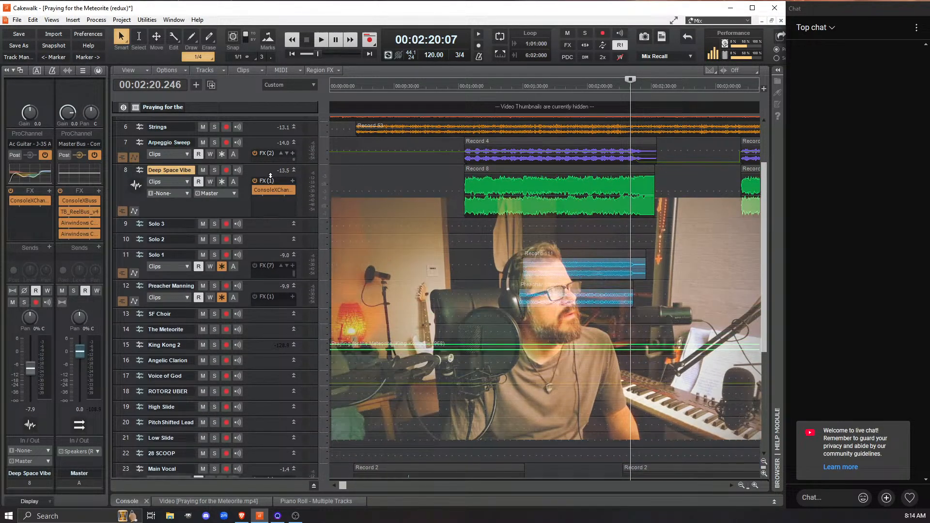
right_click(263, 171)
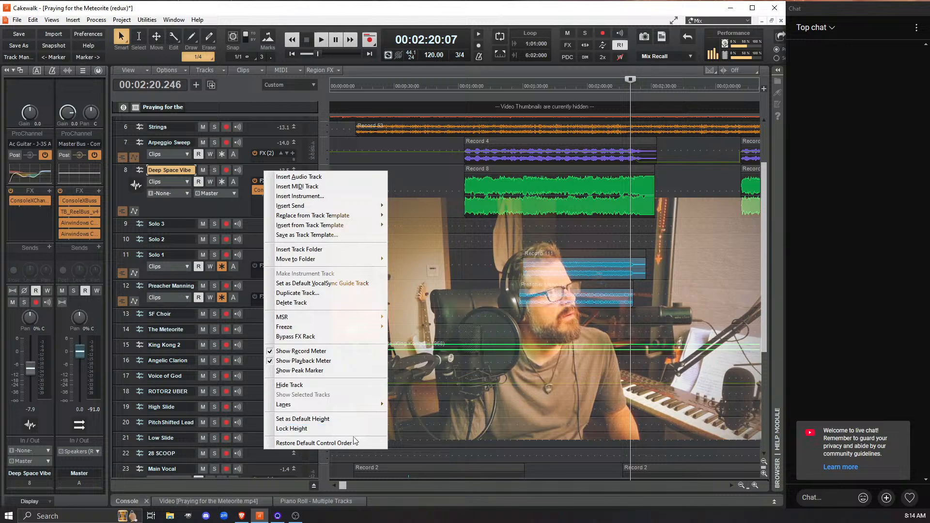
mouse_move(363, 406)
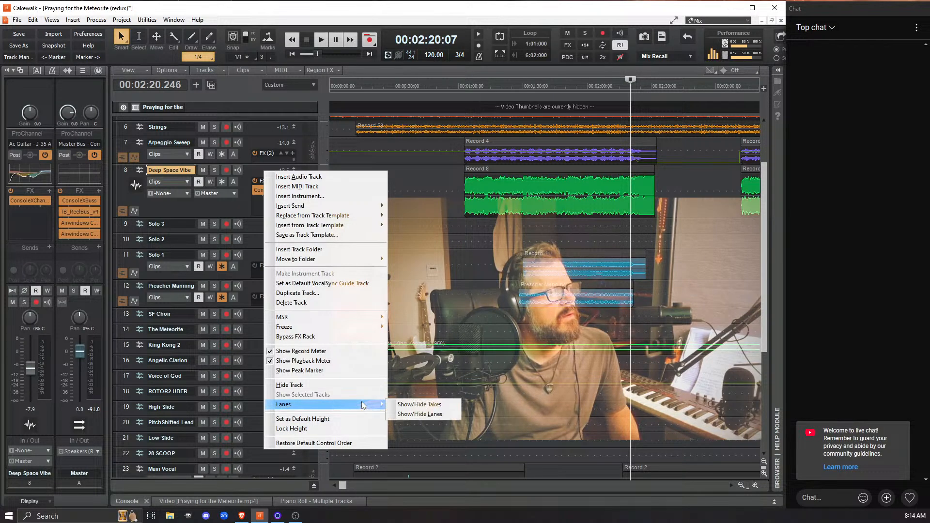
click(426, 417)
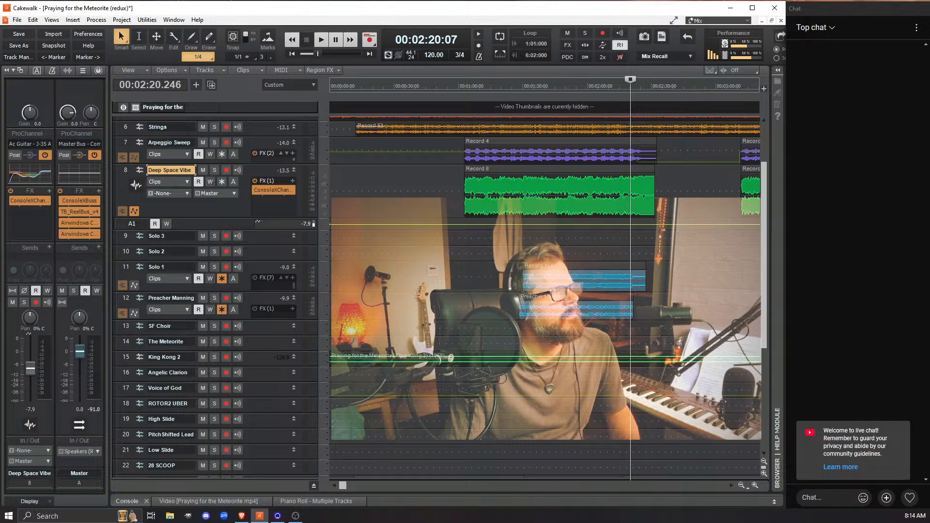
drag(269, 228, 251, 248)
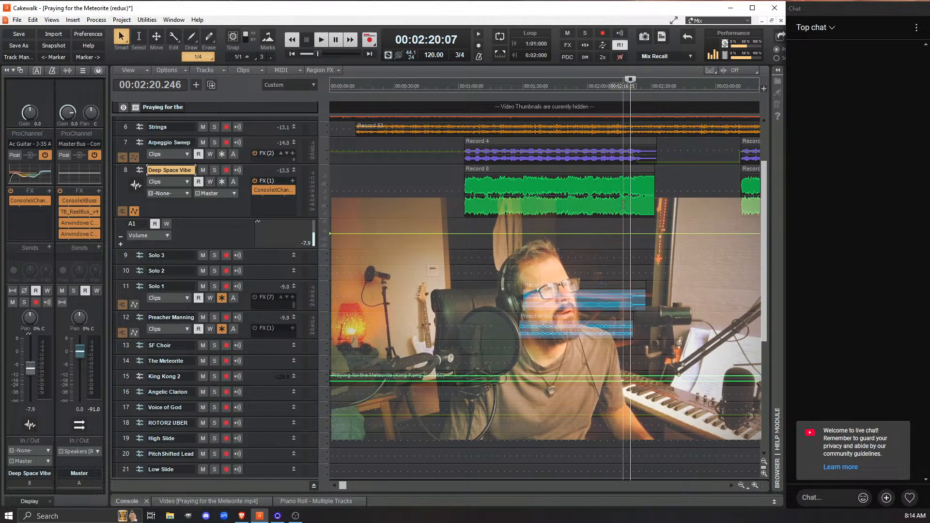
Play the mix from 2:16:04 to find where Deep Space Vibe should start fading, pausing at 2:21:20.
click(622, 203)
key(space)
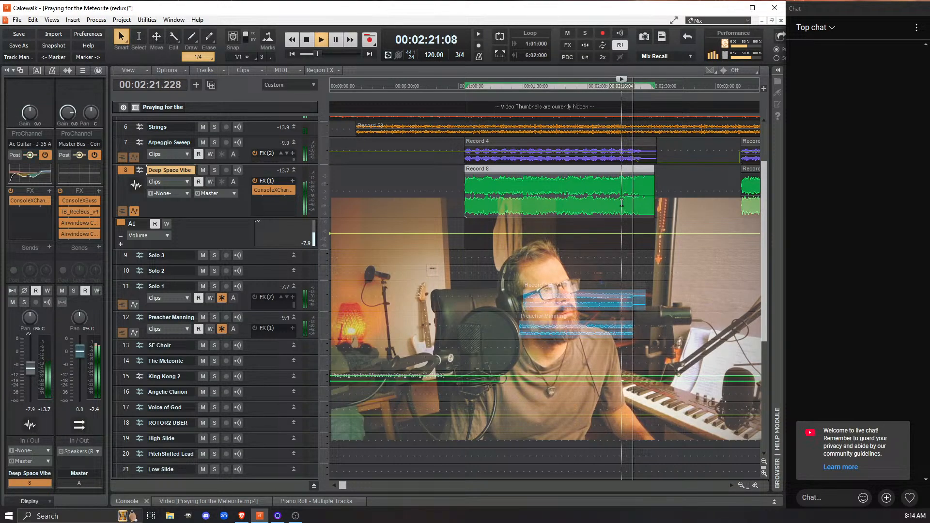
key(space)
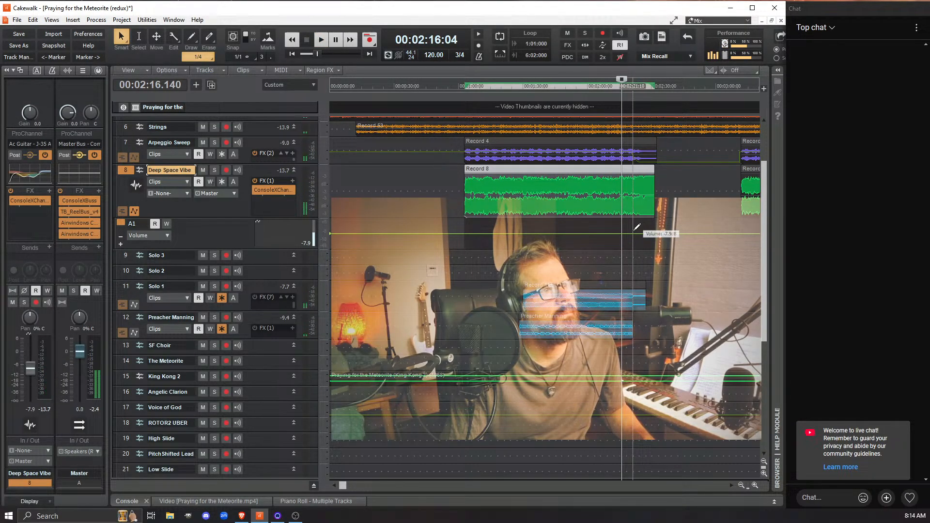
key(space)
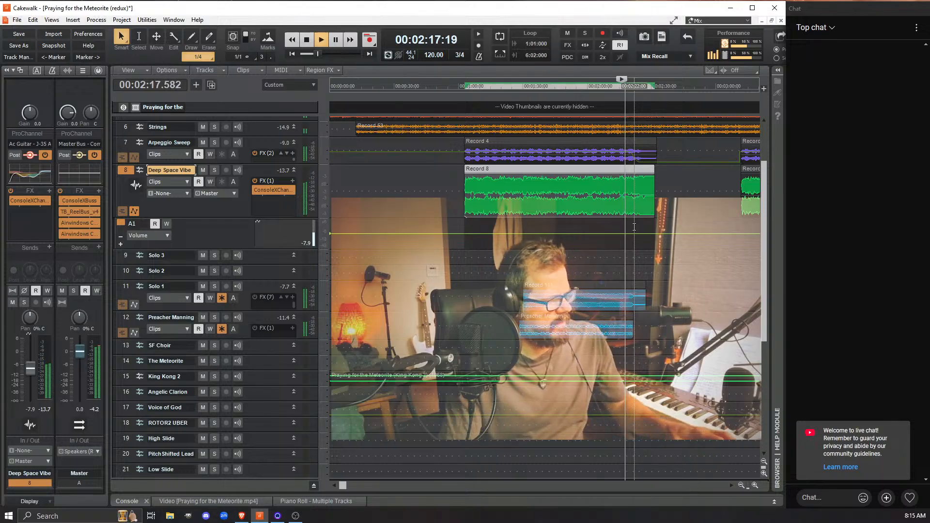
click(321, 42)
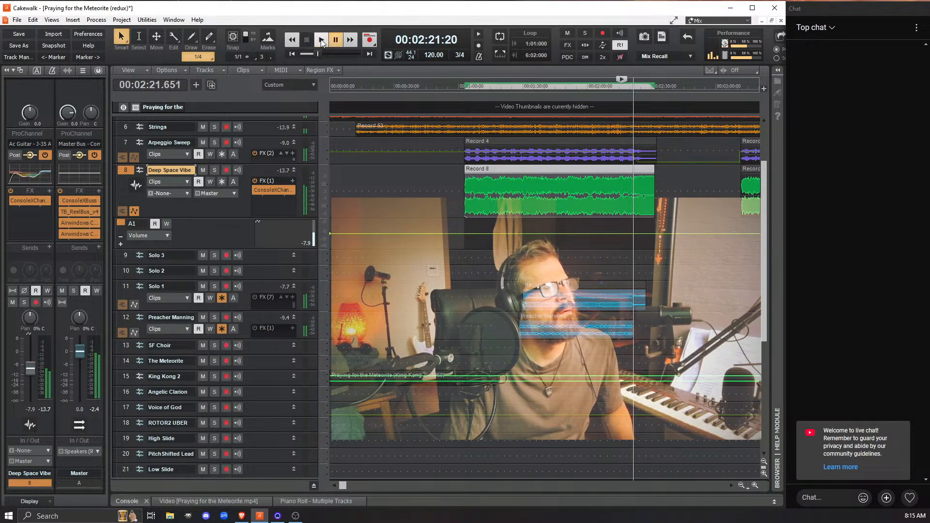
On Deep Space Vibe's volume envelope, add nodes at 2:21:20 and about 3:12, and lower the level just before its next clip.
click(634, 233)
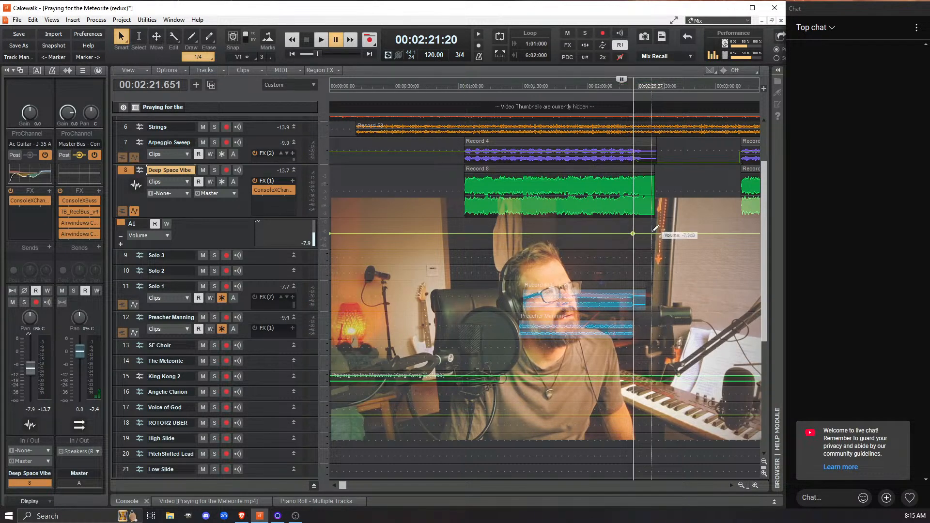
click(740, 235)
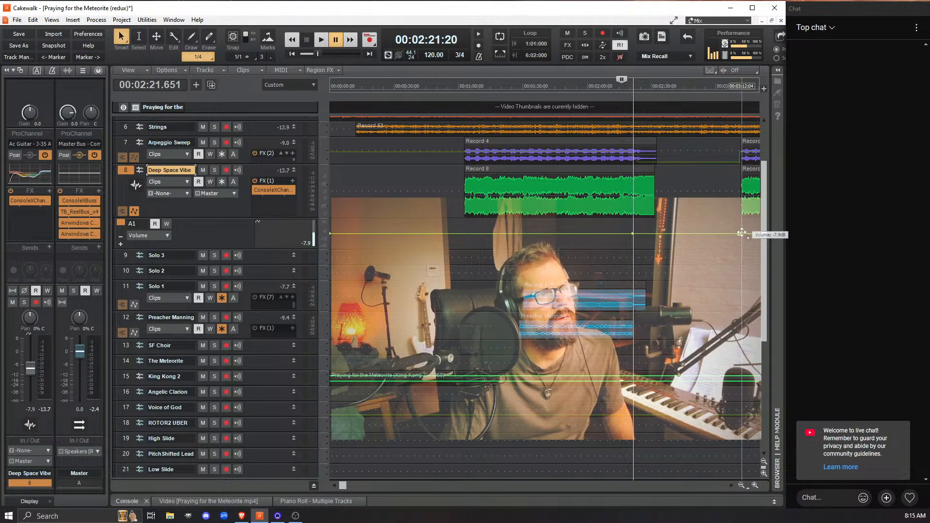
drag(741, 233, 738, 247)
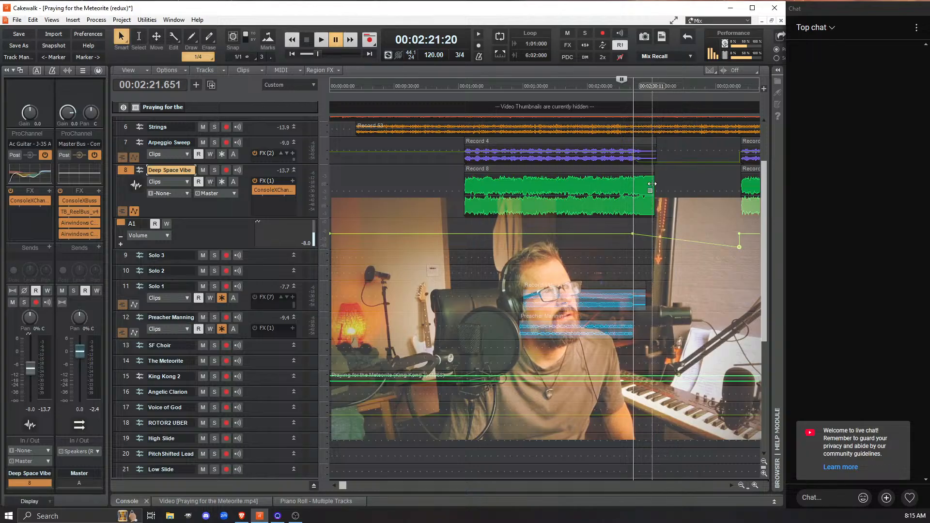
Show the Arpeggio Sweep track's automation lane with its volume envelope.
click(273, 143)
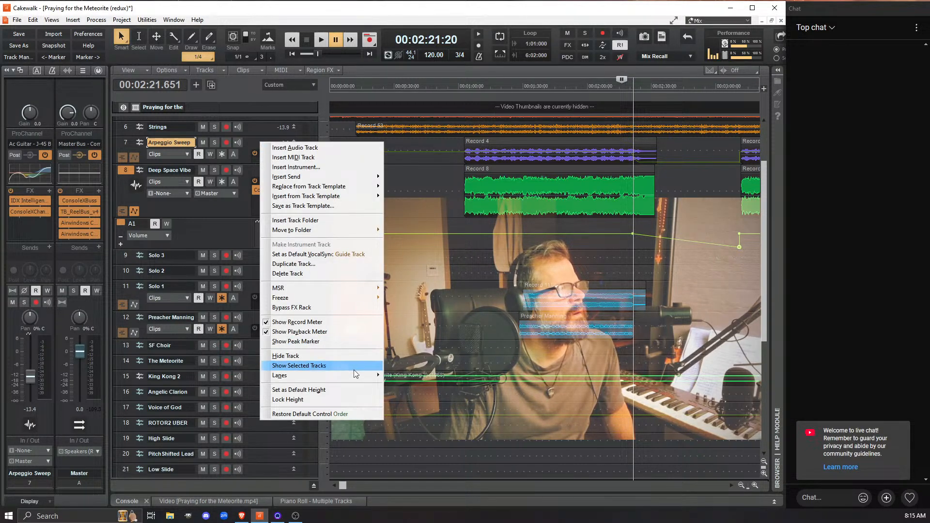
mouse_move(363, 374)
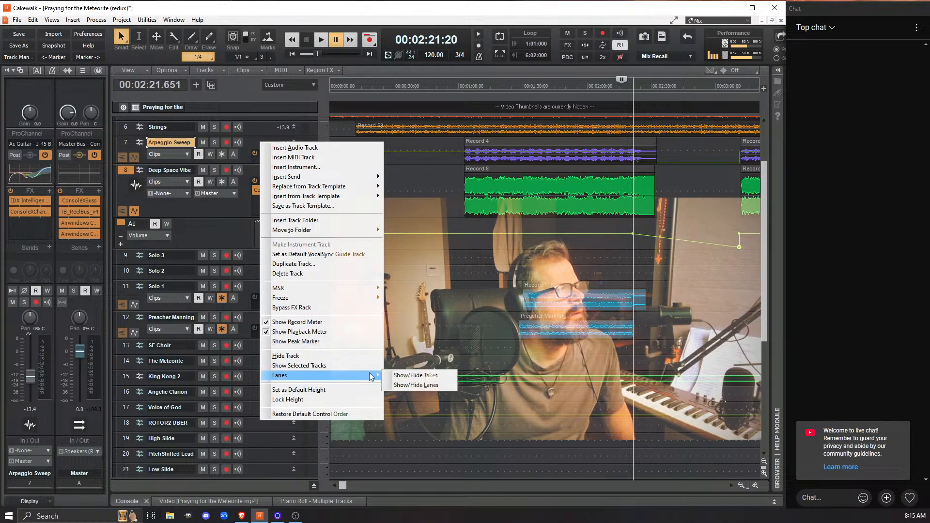
click(435, 385)
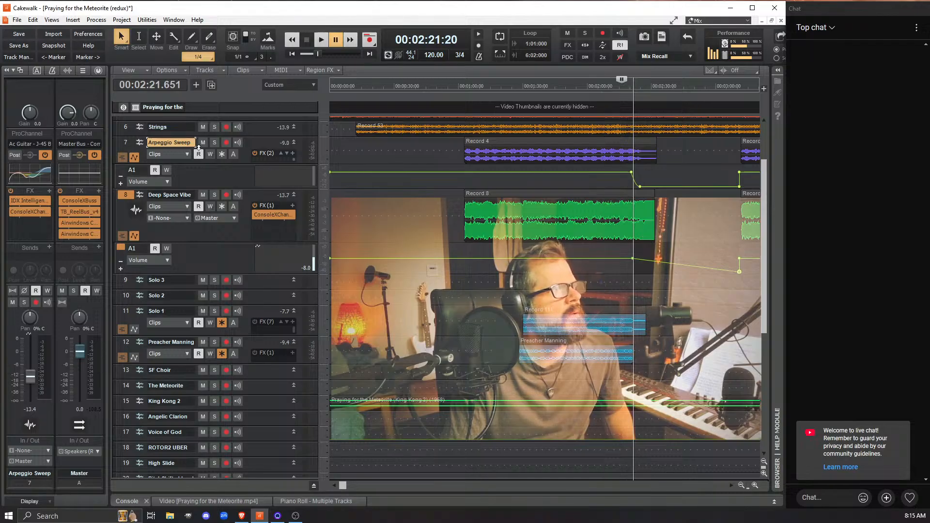
Move Deep Space Vibe's fade-start volume node back to about 2:20:20, keeping it at -7.9 dB and undoing the accidental level change.
click(631, 227)
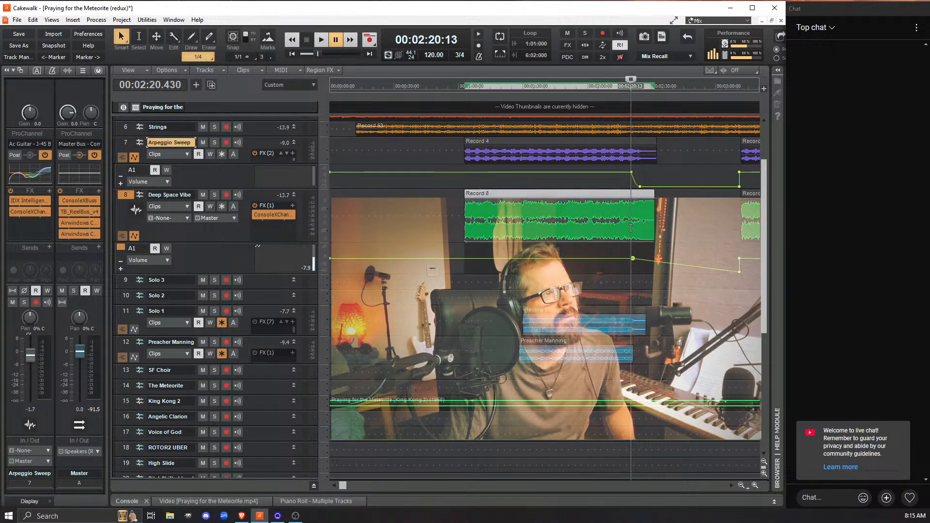
click(631, 258)
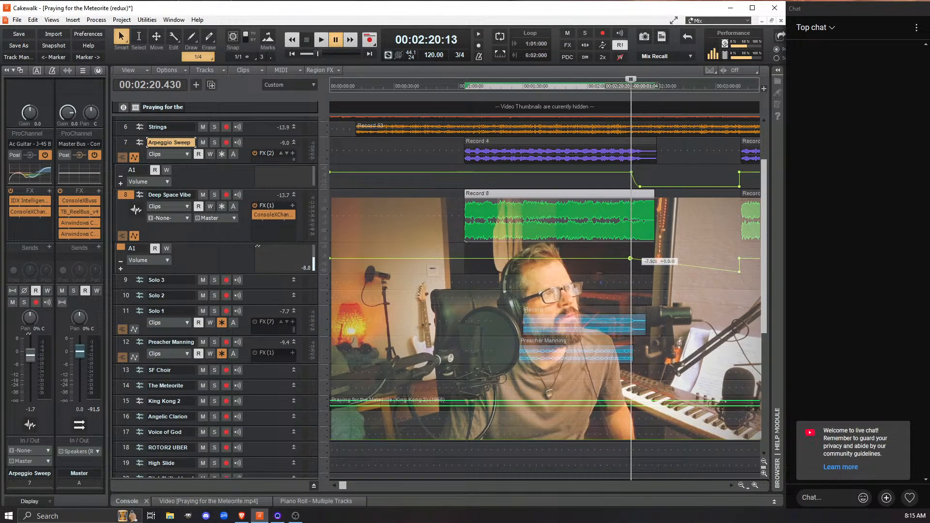
drag(630, 258, 630, 259)
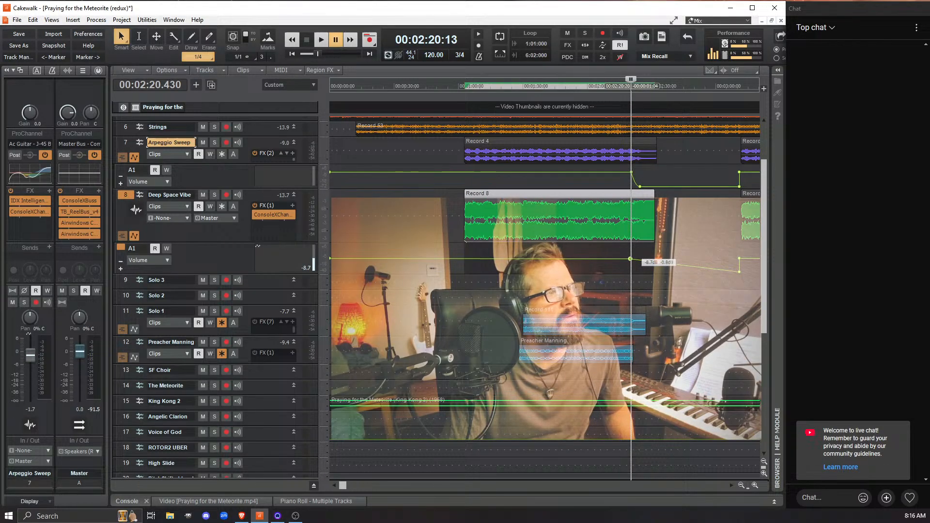
click(34, 20)
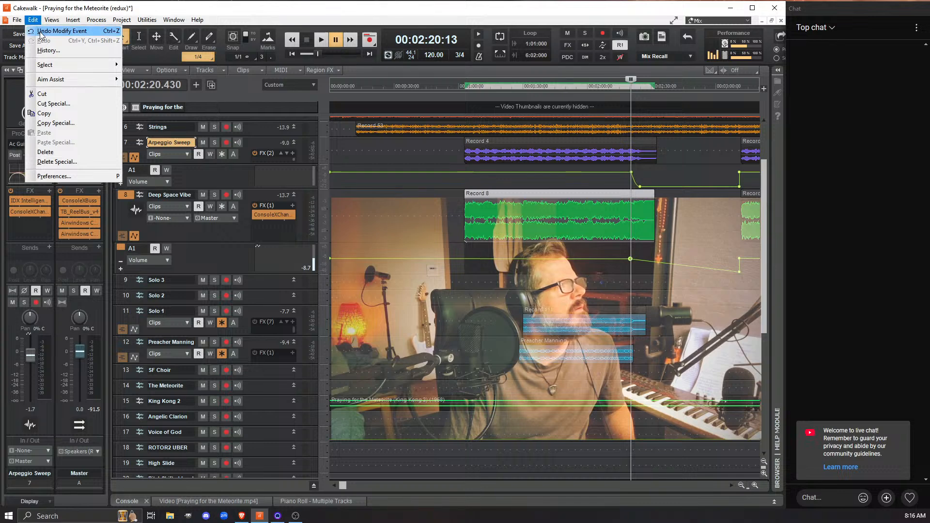
click(62, 31)
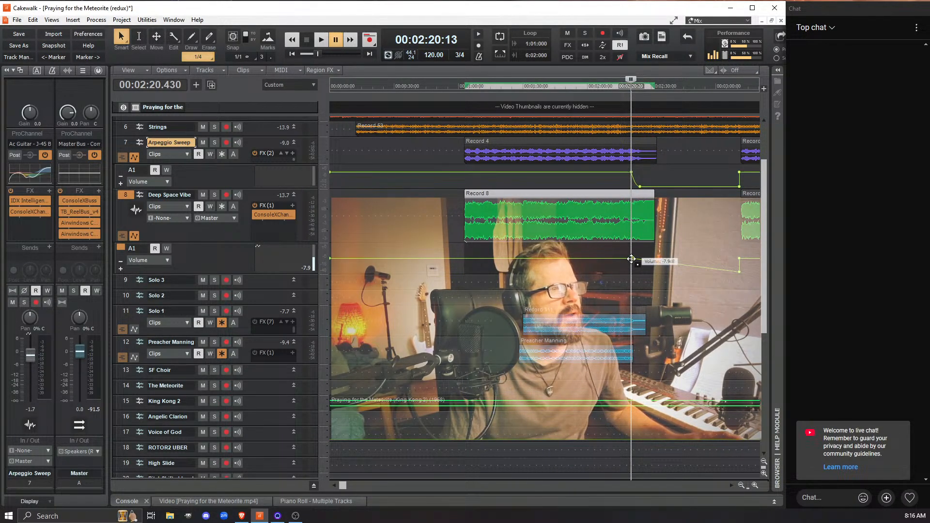
drag(631, 259, 630, 258)
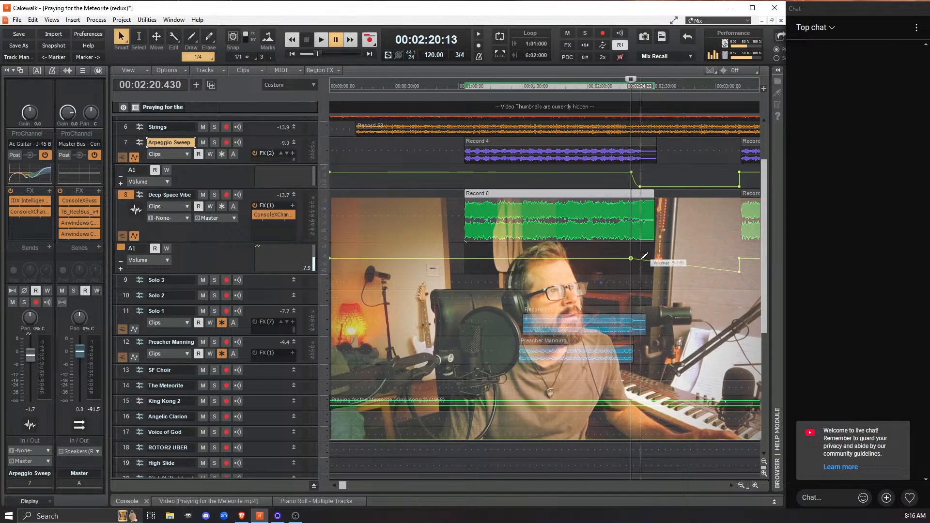
Add a Deep Space Vibe volume node at about 2:24, lower it to -INF, and shape the fade leading to it as a Fast Curve.
drag(641, 259, 639, 272)
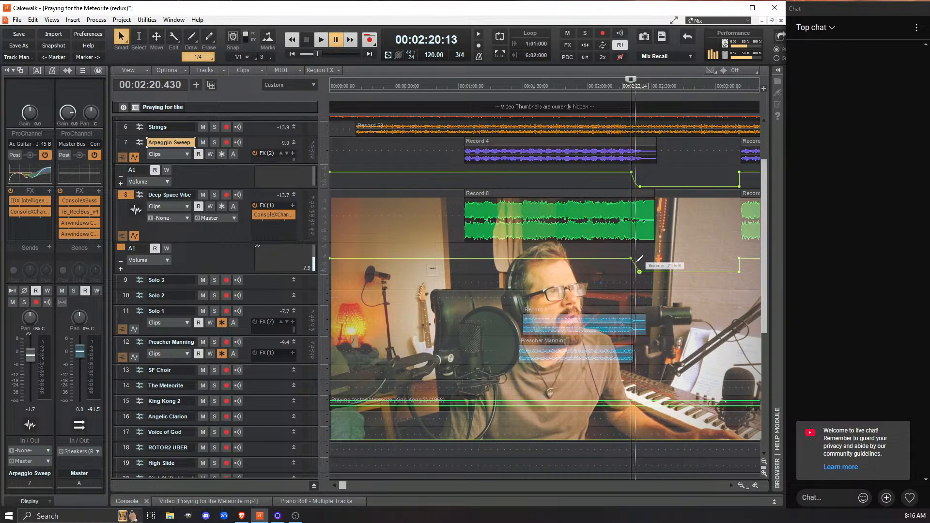
right_click(640, 259)
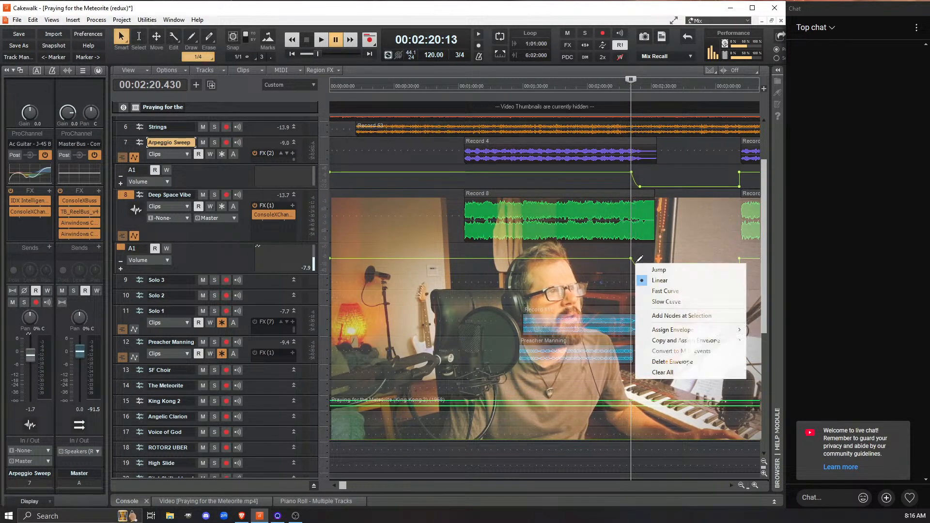
click(651, 292)
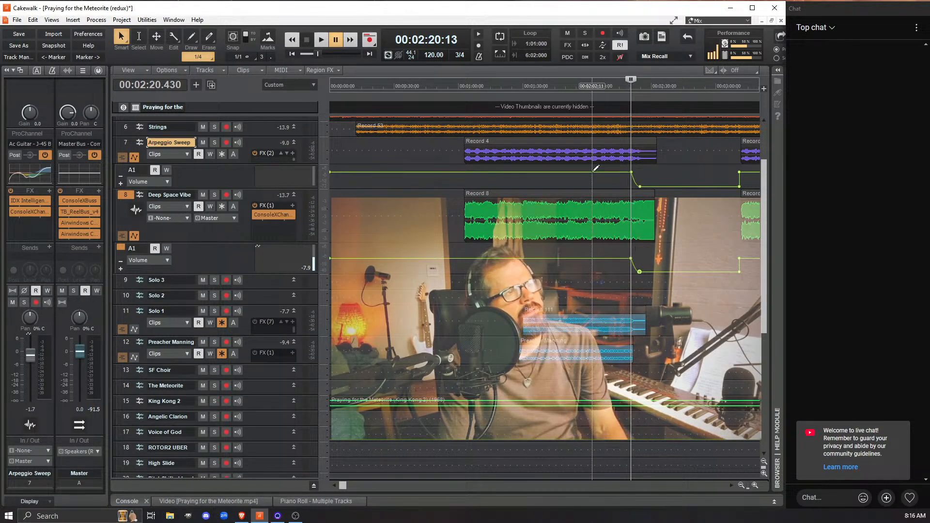
Audition the Deep Space Vibe fade in the mix, playing from 2:12:23 past the end of the clip.
click(614, 86)
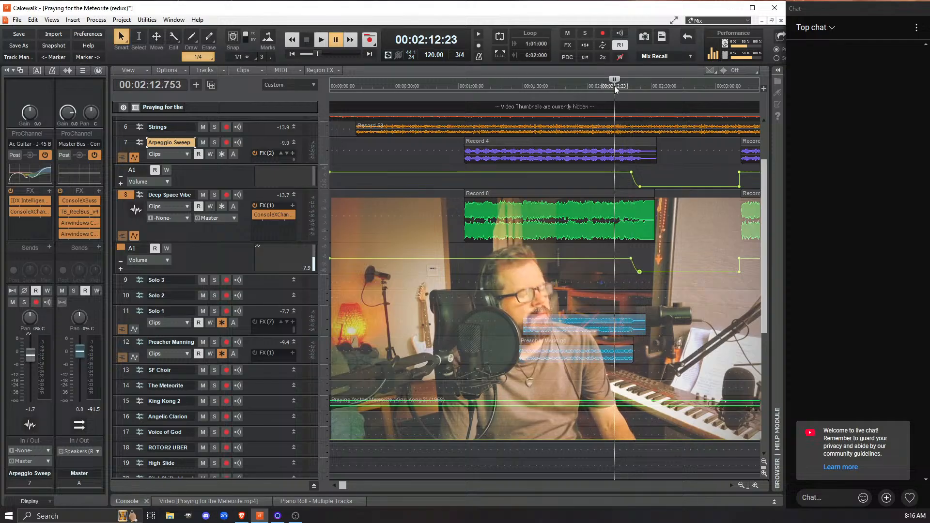
key(space)
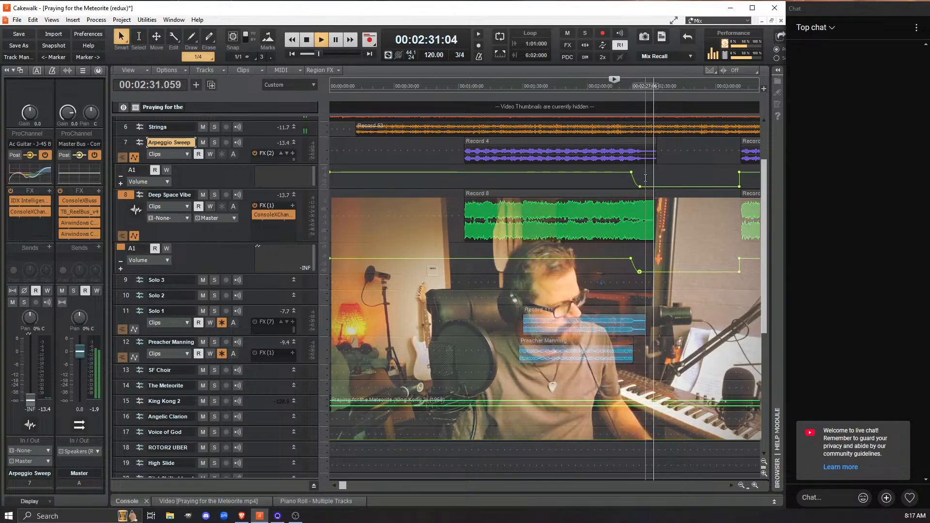
key(space)
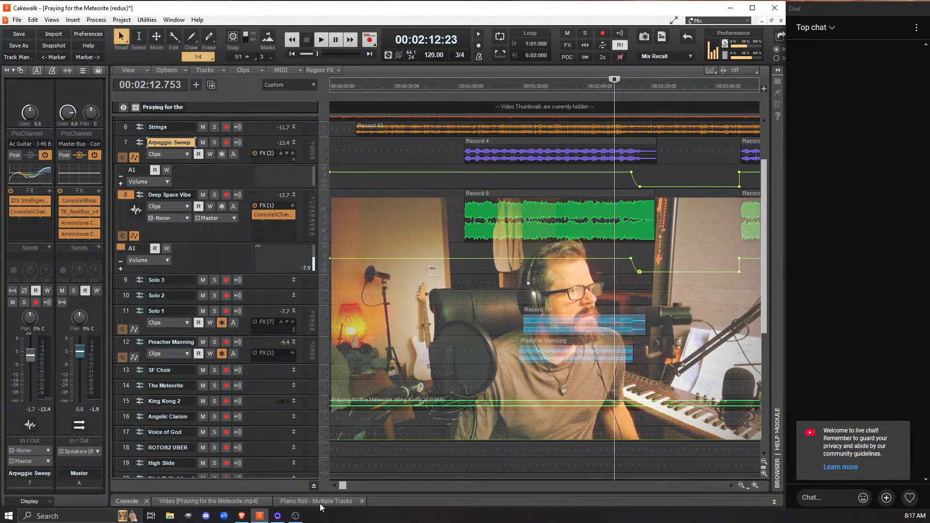
Enlarge the Solo 1 track to inspect its clip and effects rack, and shrink it back.
drag(341, 486, 377, 486)
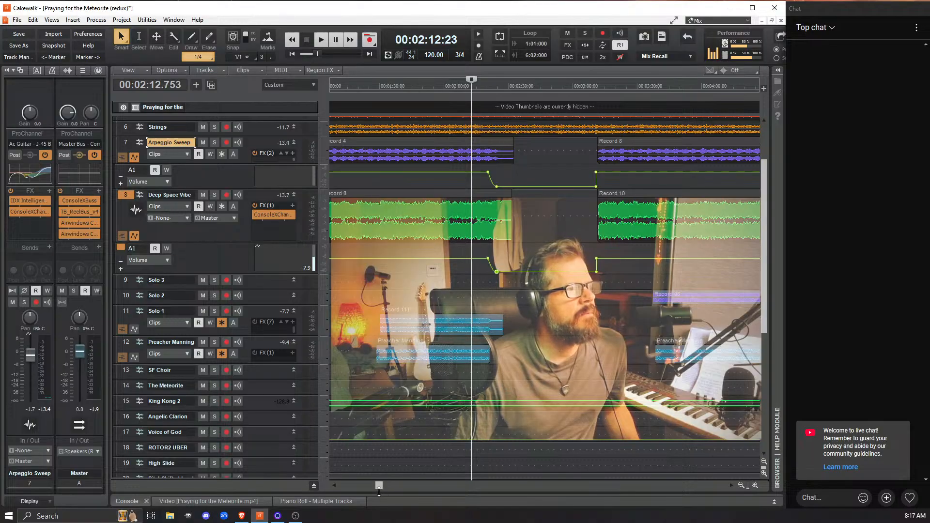
mouse_move(380, 487)
mouse_down()
mouse_move(412, 490)
mouse_move(380, 493)
mouse_up()
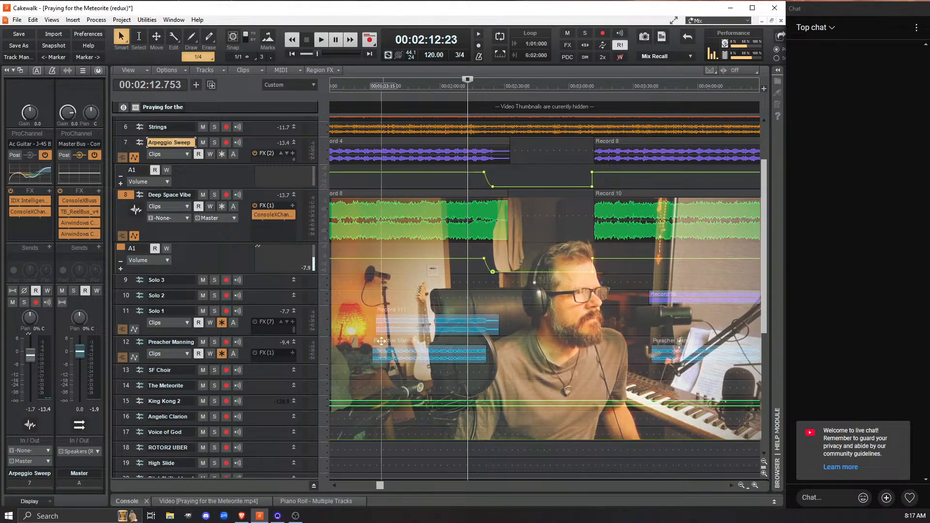
drag(272, 336, 272, 366)
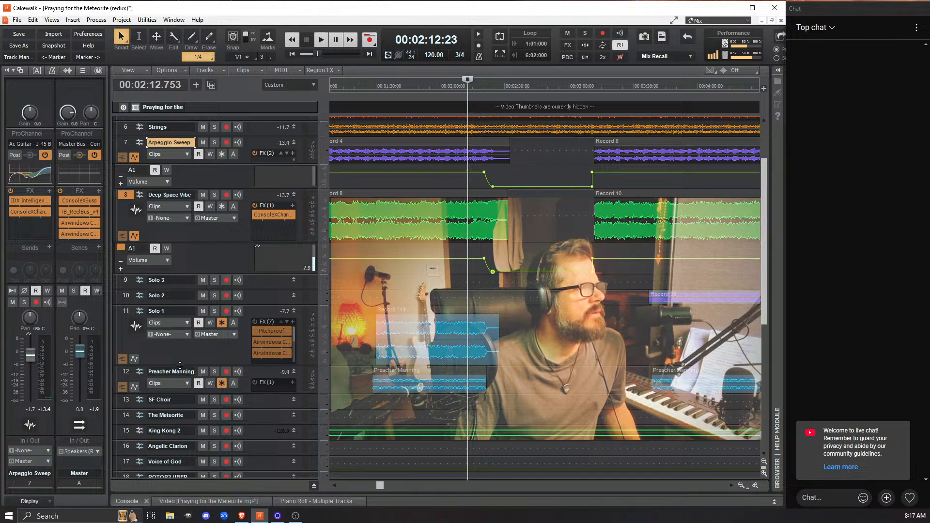
drag(181, 359, 184, 329)
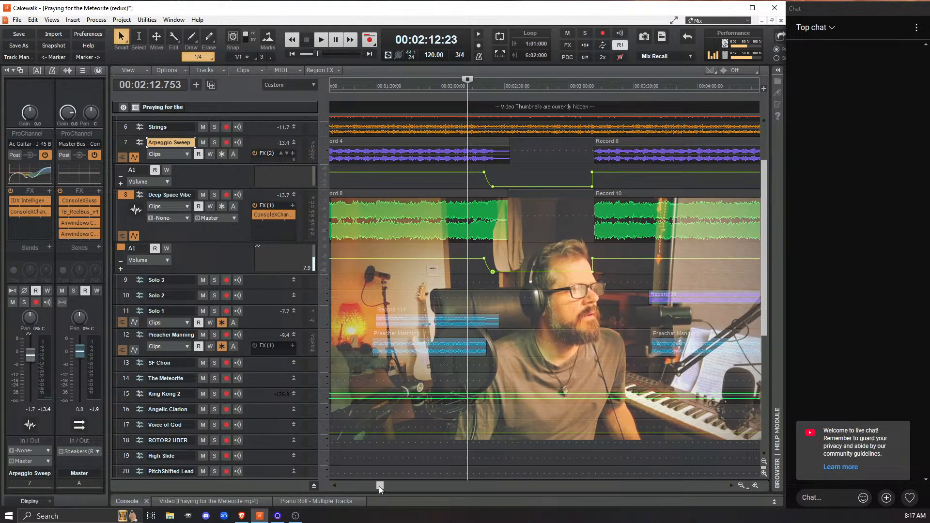
Enlarge the Solo 2 track around its clip past 3:30, and place the playhead at 4:31:12 near the clip's end.
drag(379, 486, 439, 488)
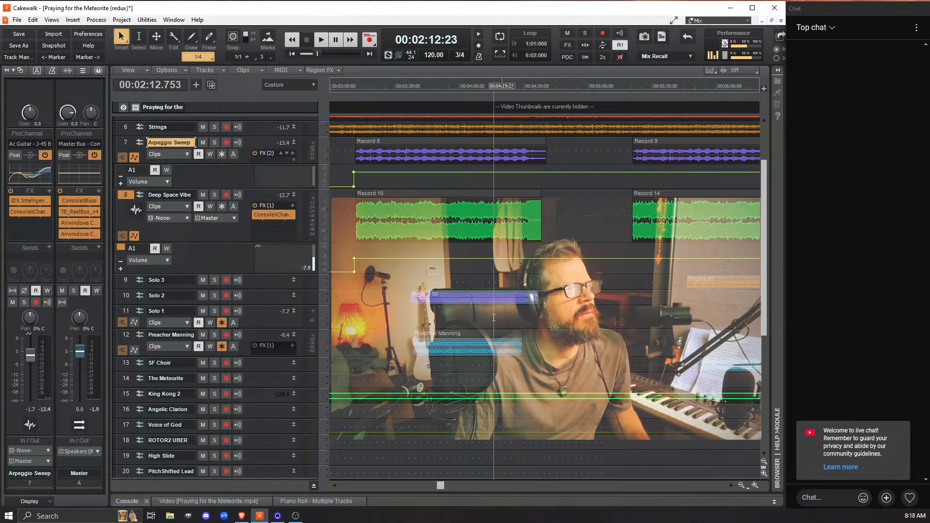
drag(263, 310, 267, 348)
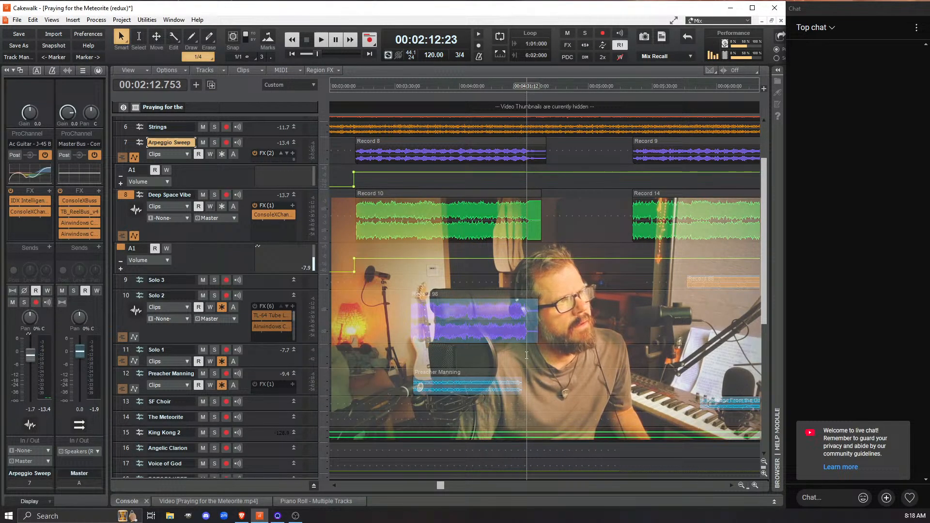
click(527, 355)
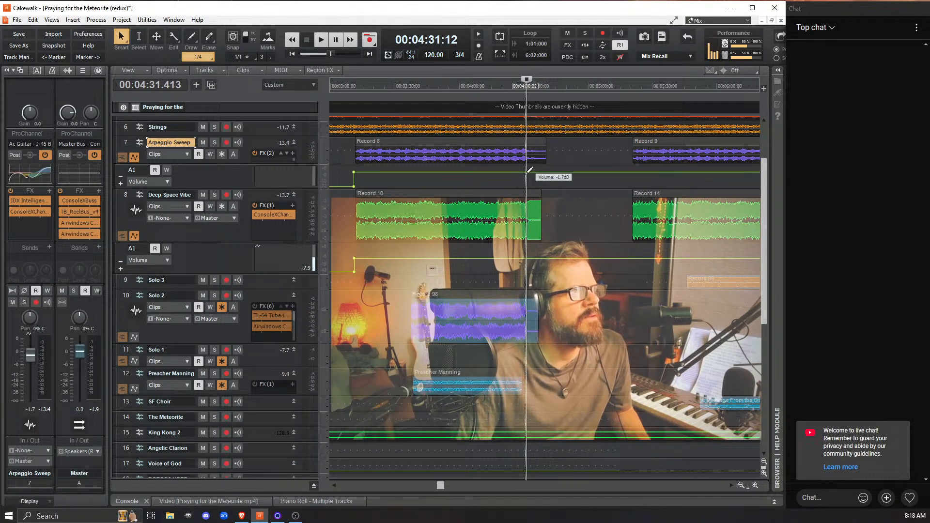
Place the playhead at 4:31:21 and add volume nodes there on the Arpeggio Sweep and Deep Space Vibe automation lanes.
click(754, 485)
click(754, 486)
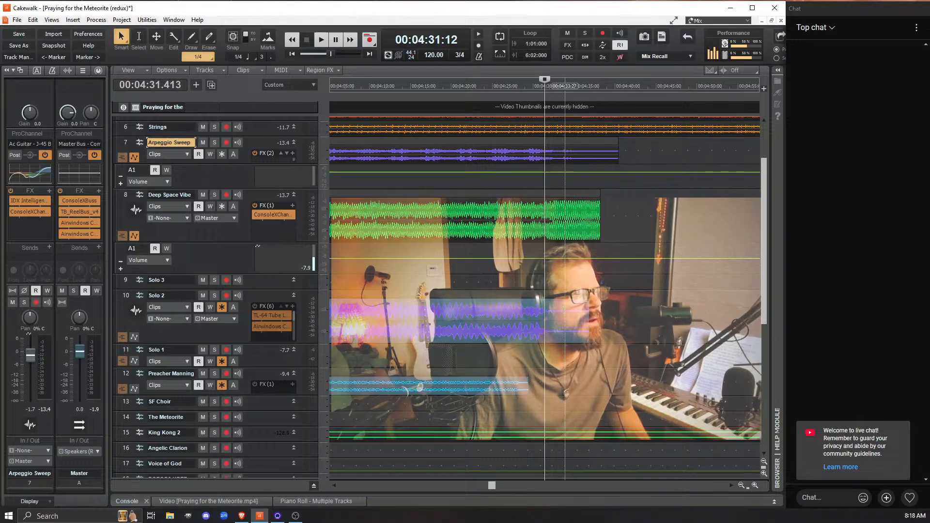
click(547, 358)
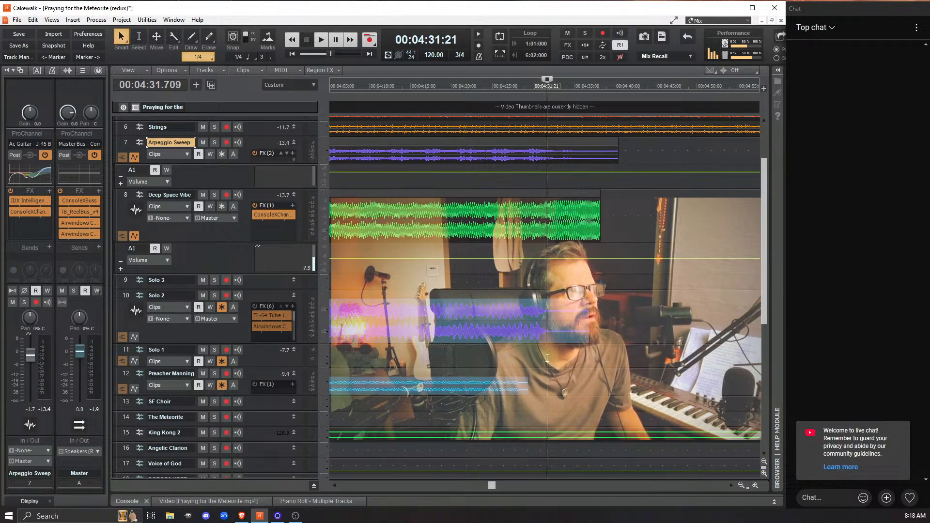
click(546, 172)
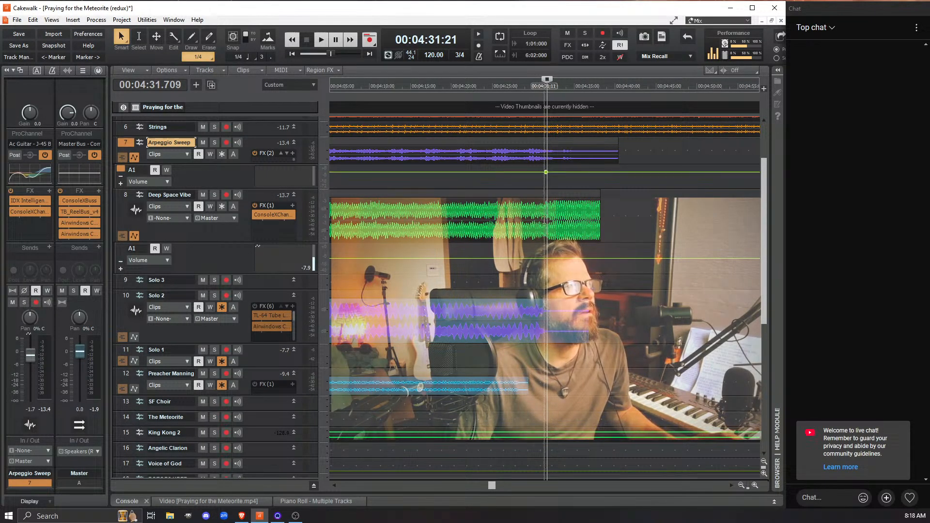
click(547, 260)
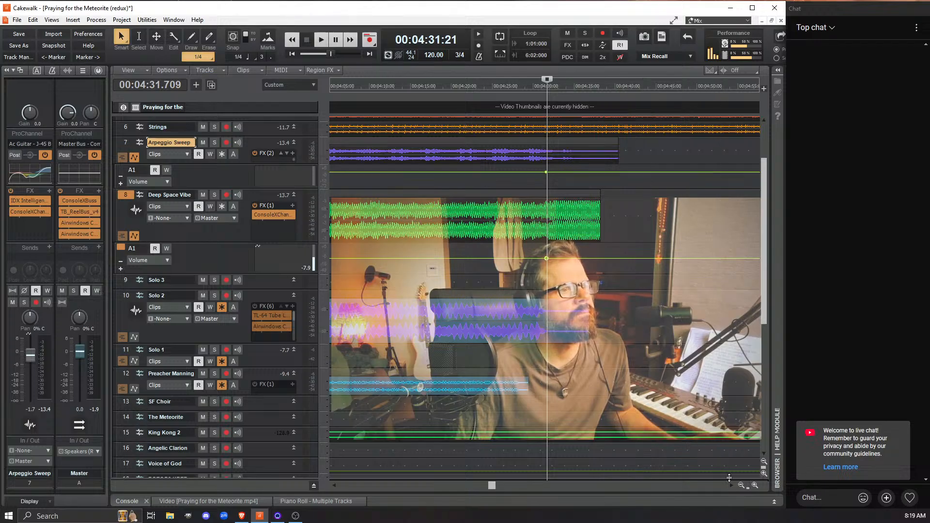
Add volume nodes at about 5:20, where Record 9 and Record 14 start, and lower them to -INF on Arpeggio Sweep and Deep Space Vibe.
drag(490, 485, 522, 487)
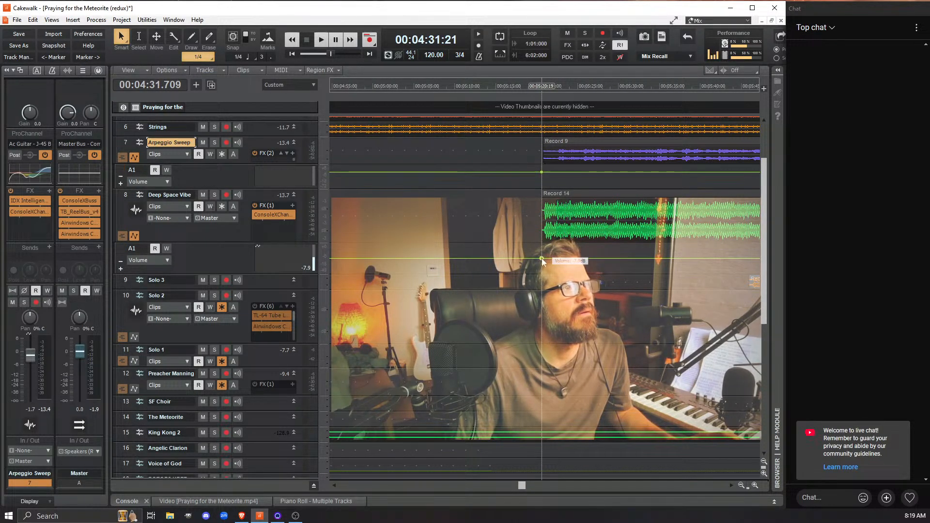
click(541, 258)
drag(524, 486, 499, 485)
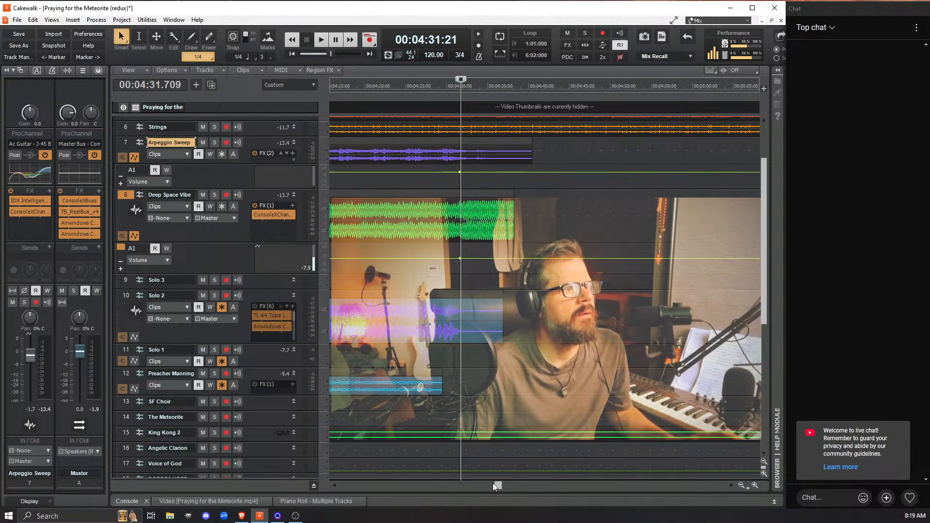
drag(497, 484, 516, 485)
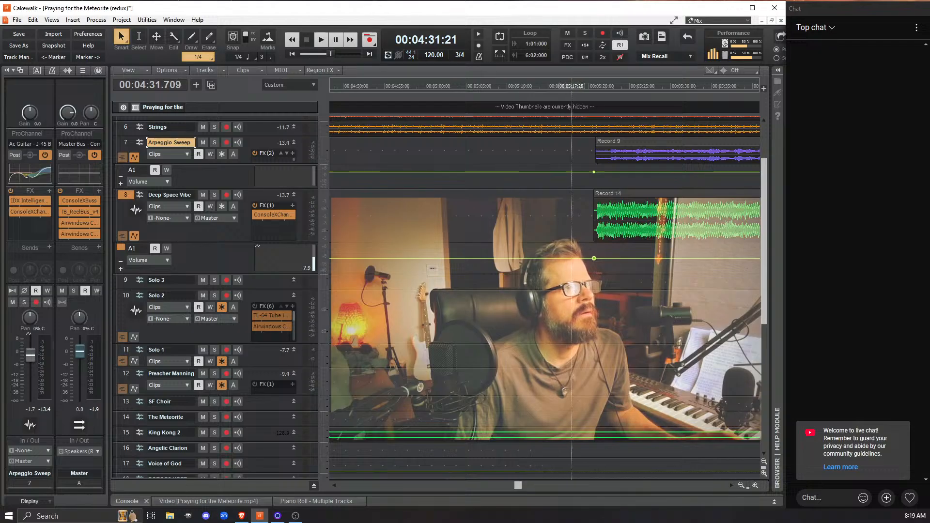
drag(590, 258, 594, 271)
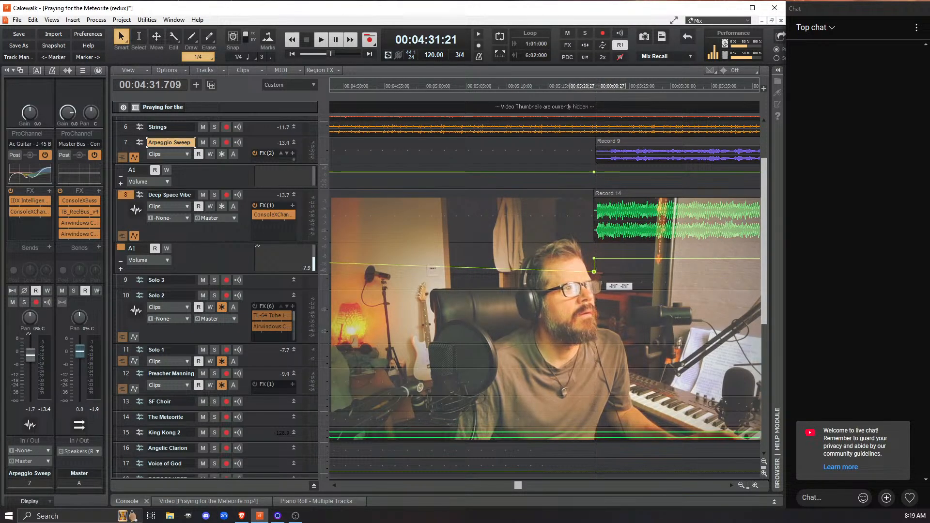
drag(585, 172, 594, 186)
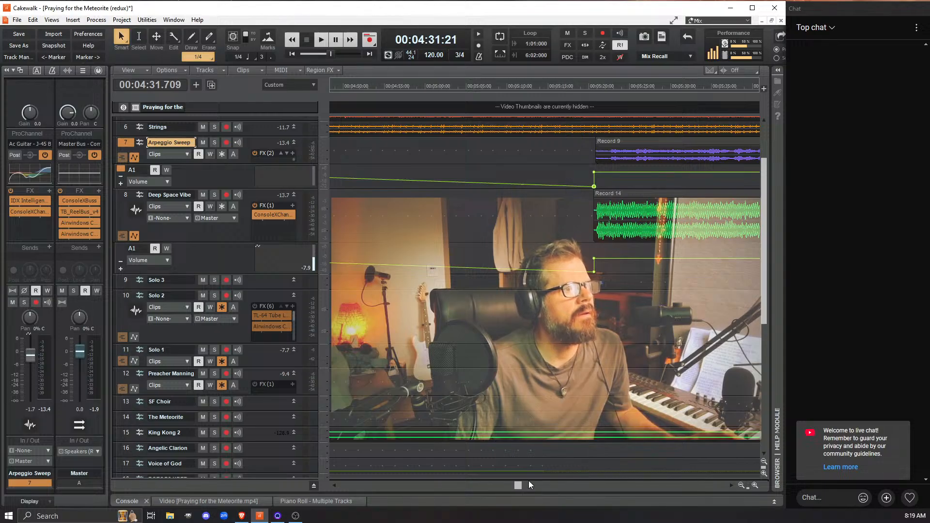
Add volume nodes at about 4:36 on Arpeggio Sweep and Deep Space Vibe, and pull them down to silence, matching the earlier fades.
drag(516, 485, 494, 488)
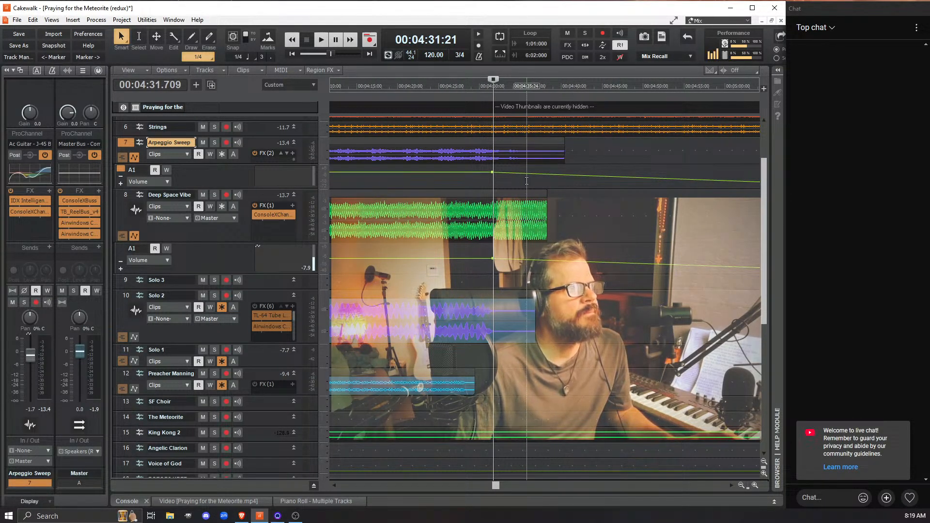
drag(495, 485, 422, 495)
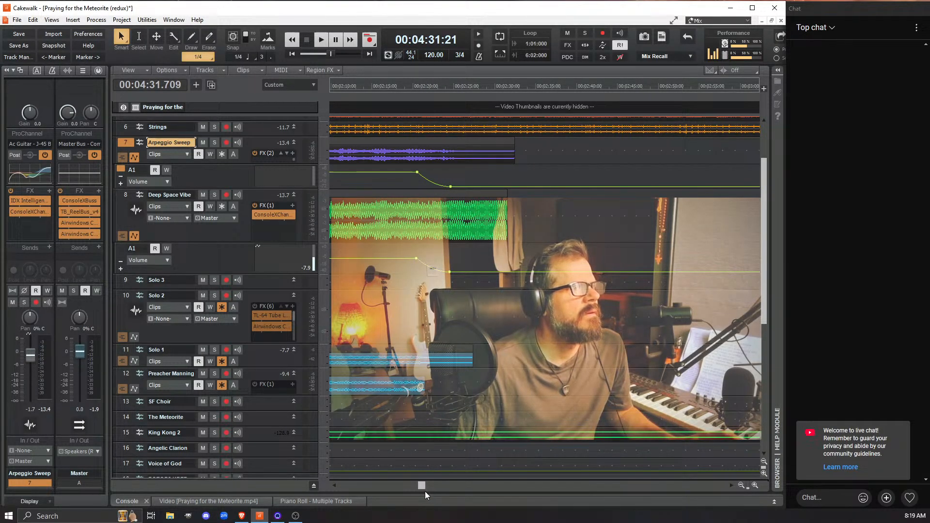
drag(422, 486, 498, 490)
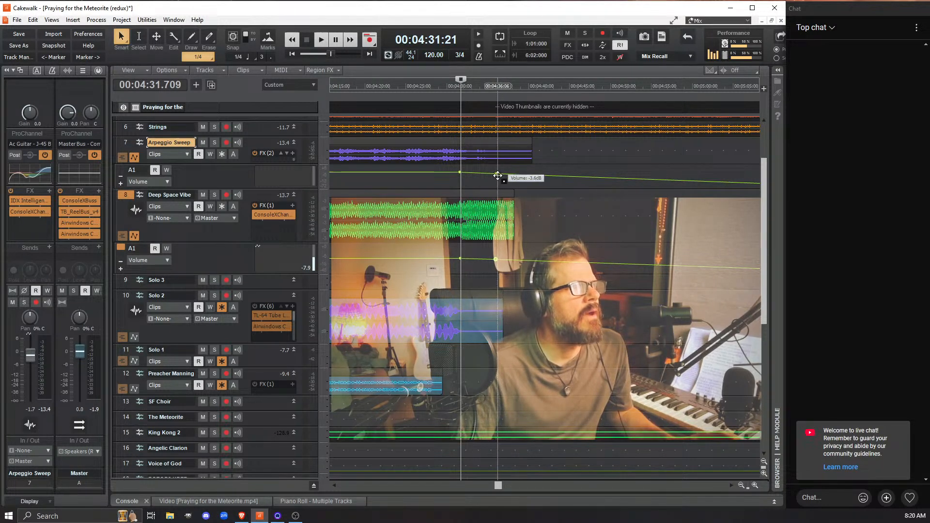
drag(497, 176, 497, 206)
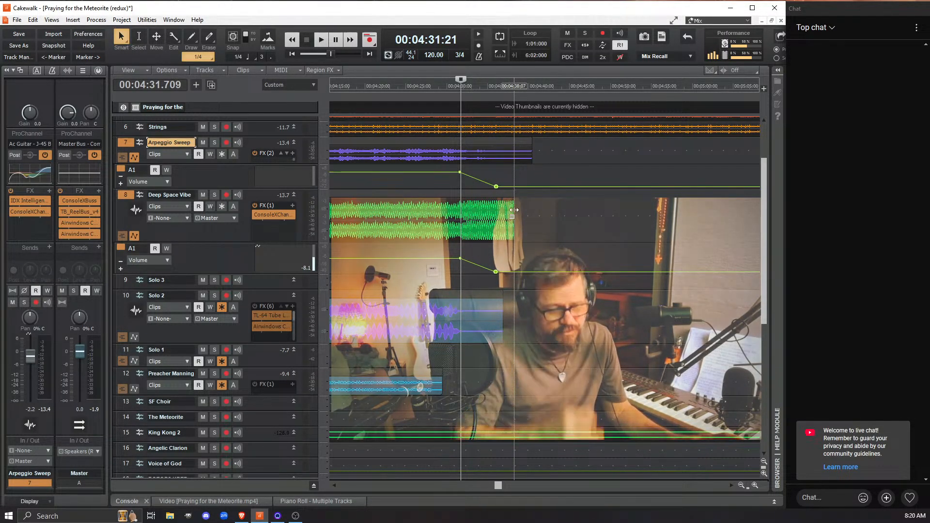
Shape the volume fades between about 4:31 and 4:36 on Arpeggio Sweep and Deep Space Vibe as Fast Curves.
right_click(482, 176)
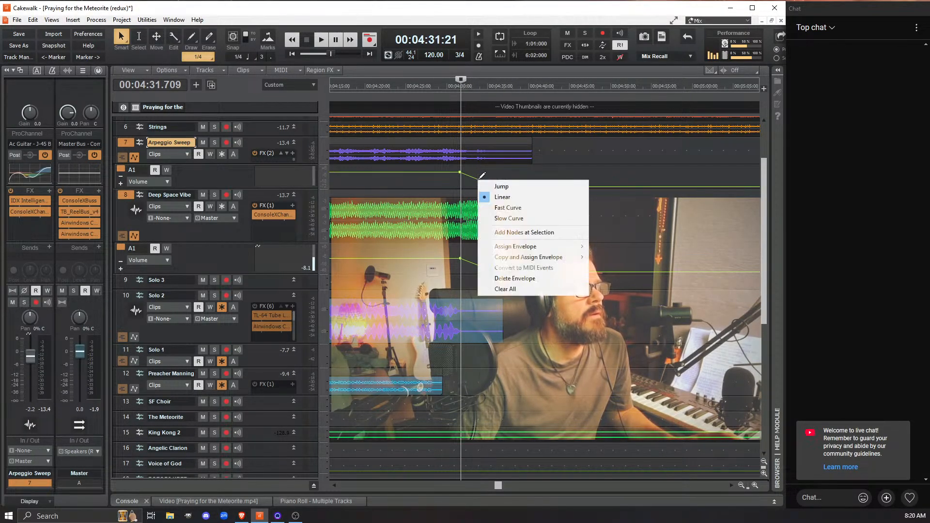
click(531, 206)
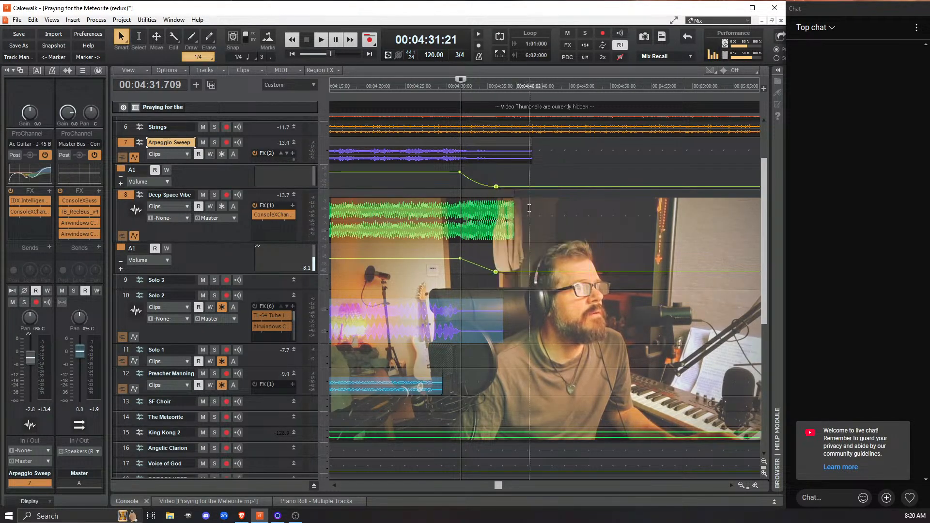
right_click(482, 261)
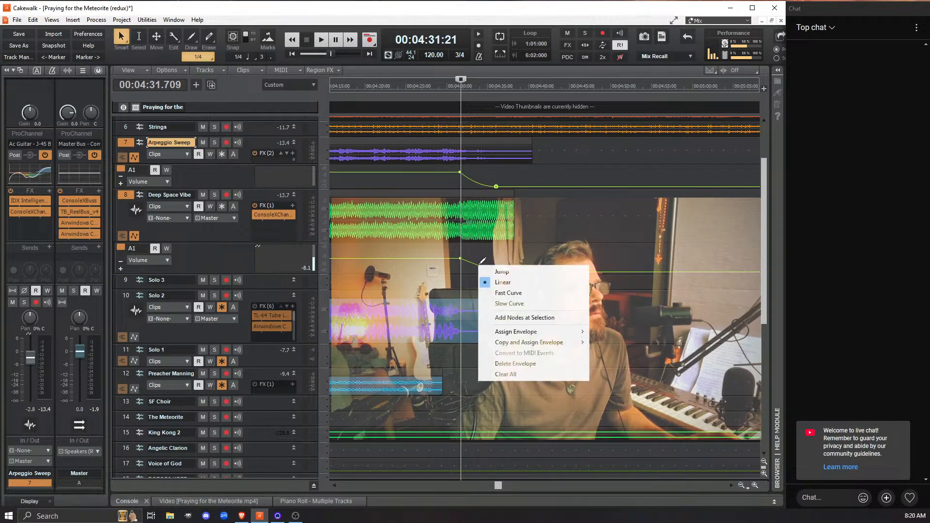
click(508, 292)
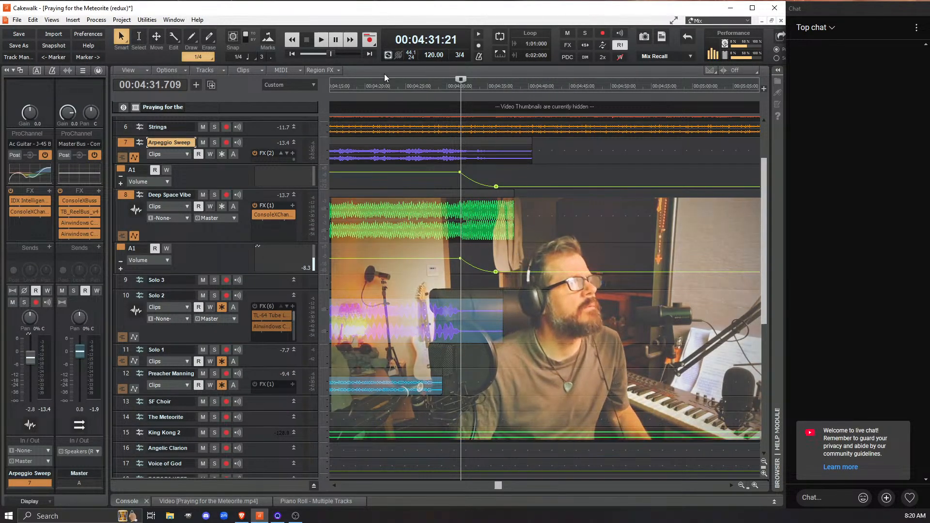
Audition the Arpeggio Sweep and Deep Space Vibe fades in the mix, playing from 4:21:02 past the silent nodes.
click(374, 88)
key(space)
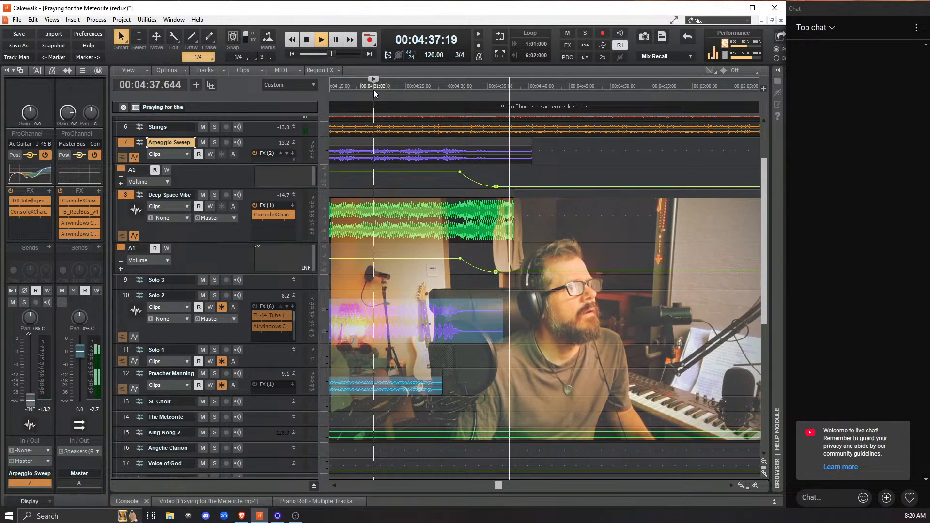
key(space)
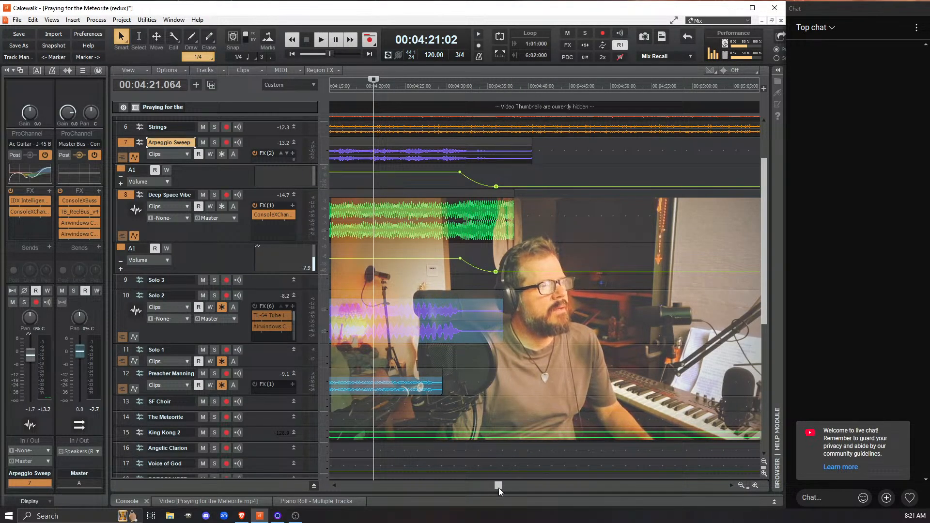
Hide the automation lanes of the Arpeggio Sweep and Deep Space Vibe tracks.
drag(498, 487, 323, 511)
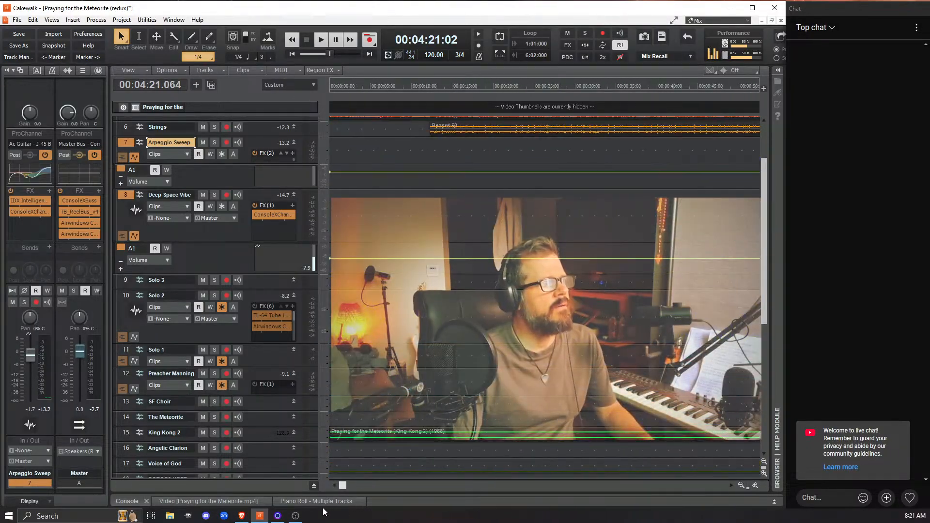
right_click(260, 142)
mouse_move(364, 376)
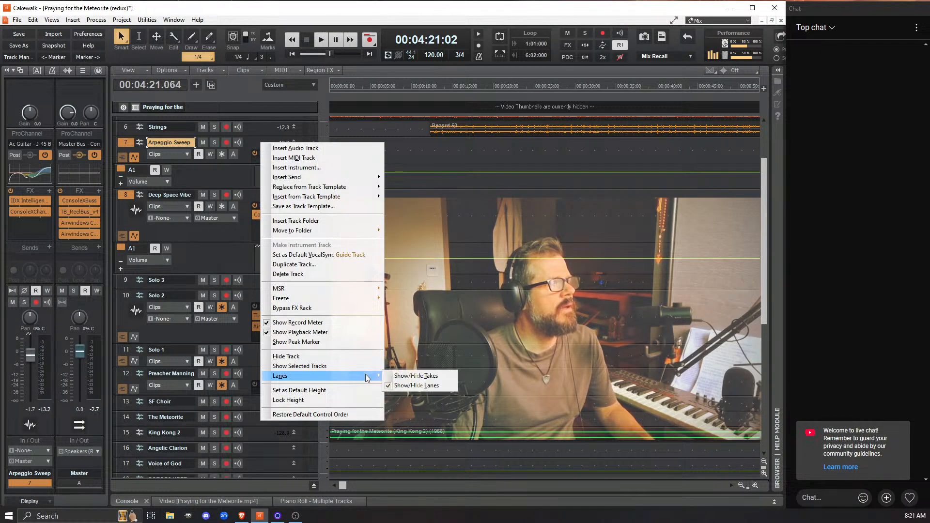
click(426, 382)
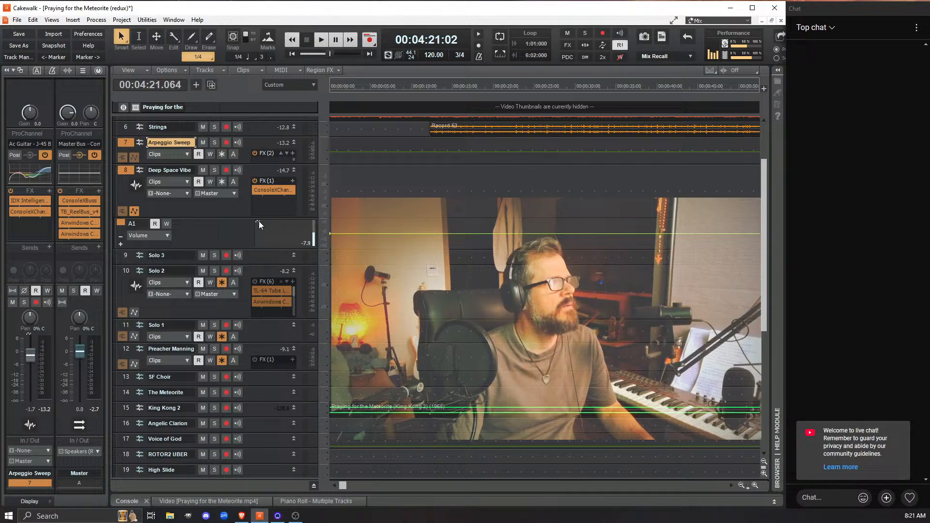
right_click(257, 173)
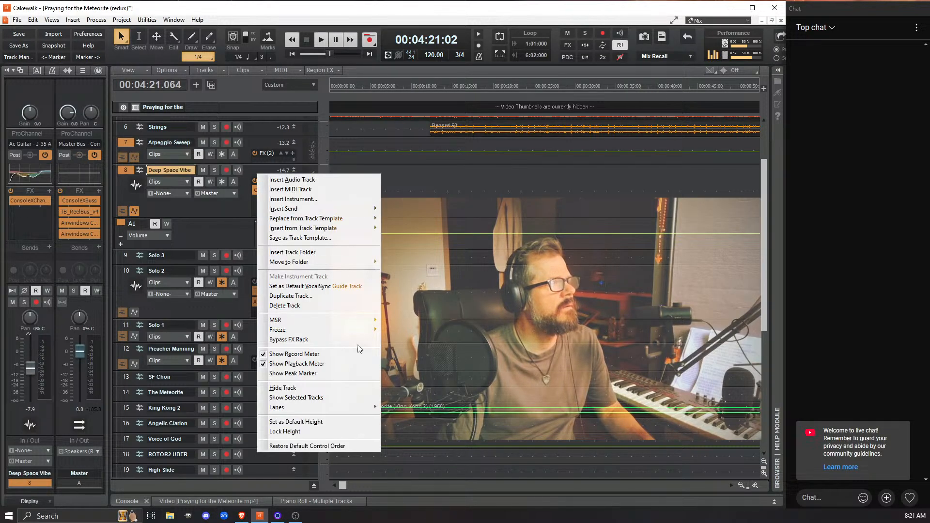
mouse_move(376, 409)
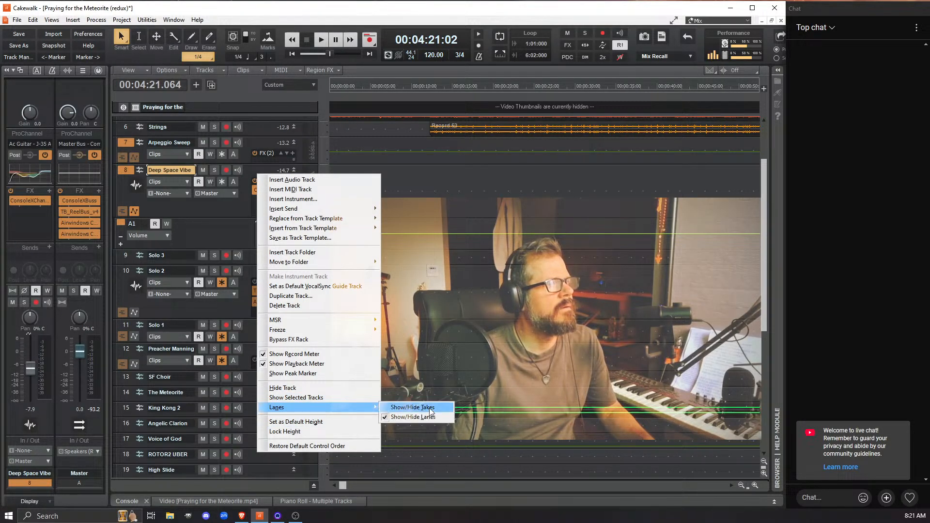
click(433, 418)
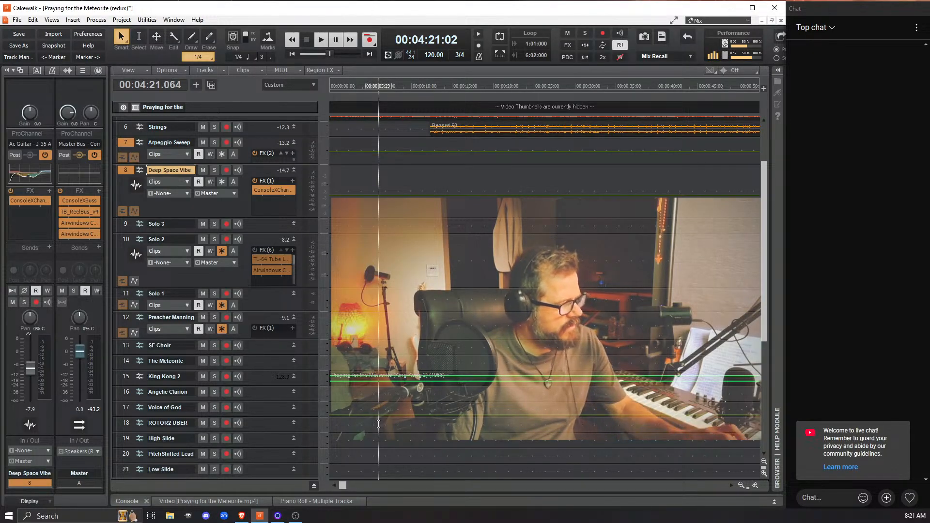
Fit the whole project in the track view, expand the Console, and return the playhead to the project start.
key(f)
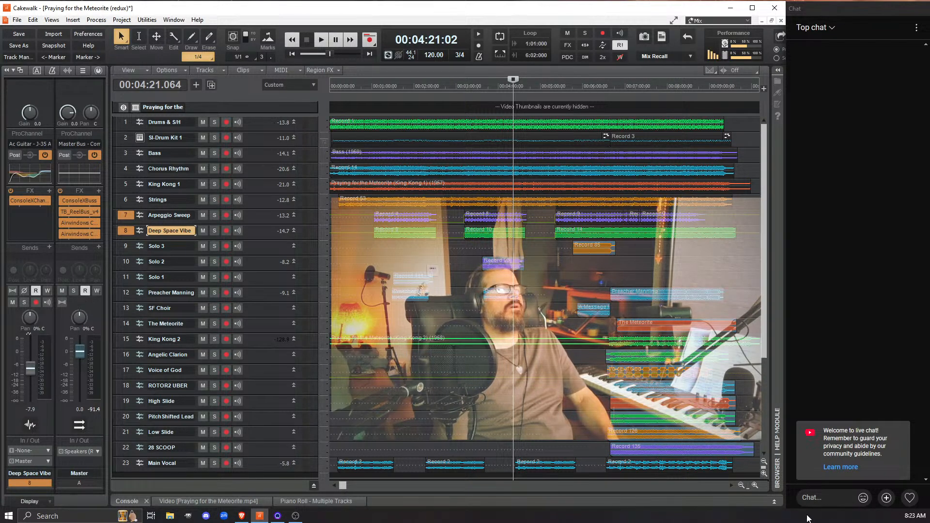
click(774, 503)
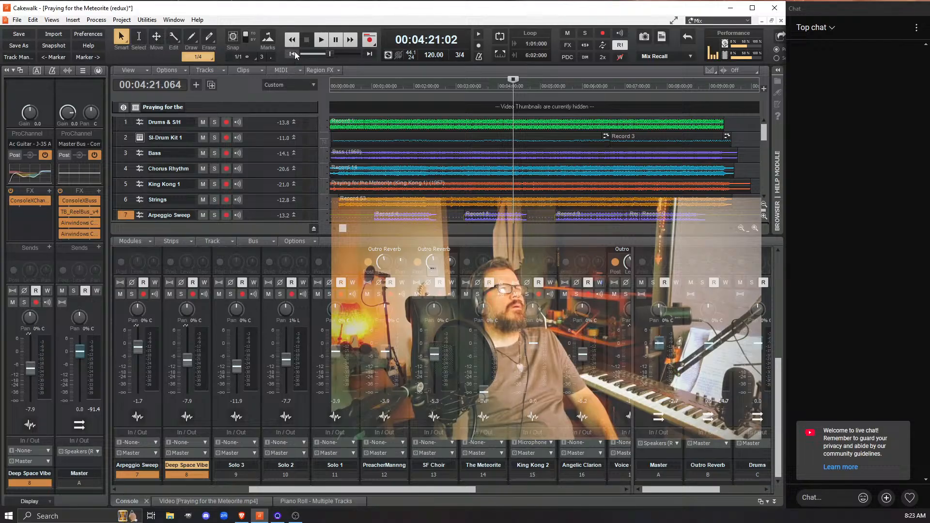
click(292, 53)
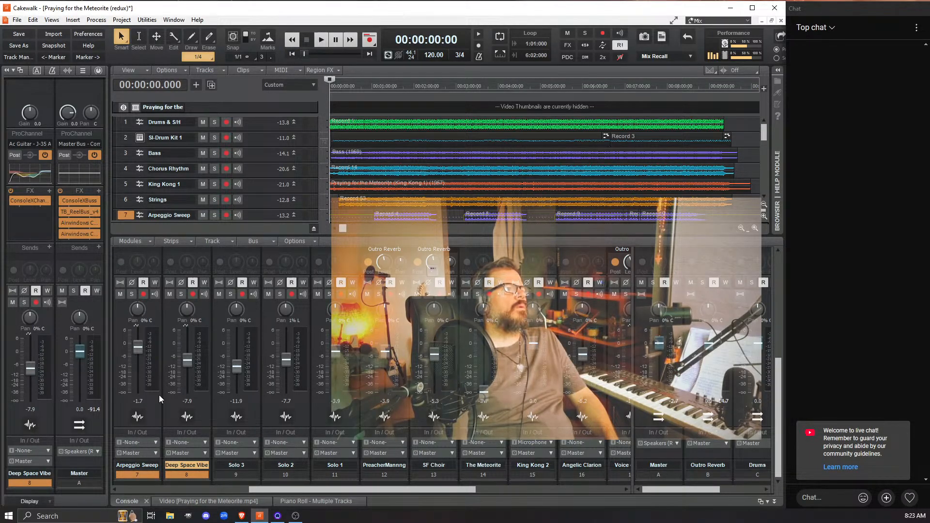
Open the ConsoleXChannel plug-in on the Bass channel strip and place its window above the Console.
scroll(186, 398, up, 1)
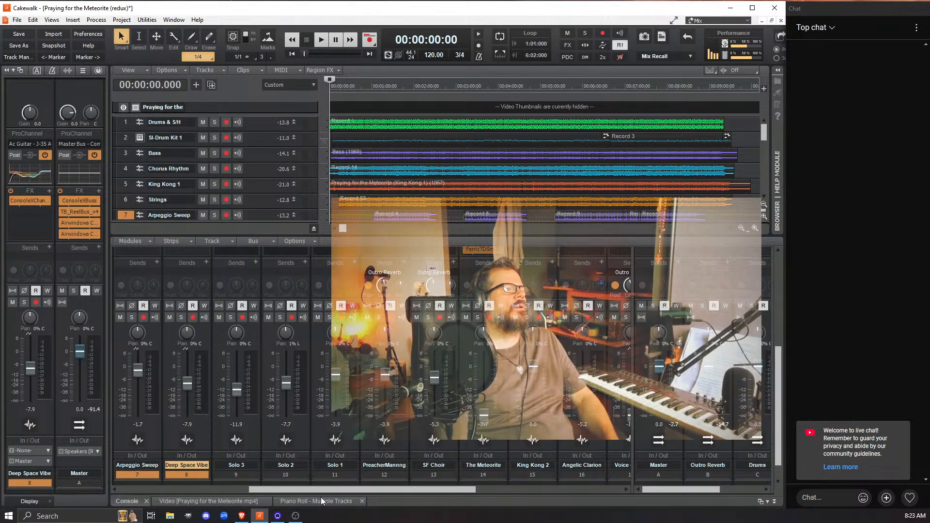
drag(316, 489, 130, 493)
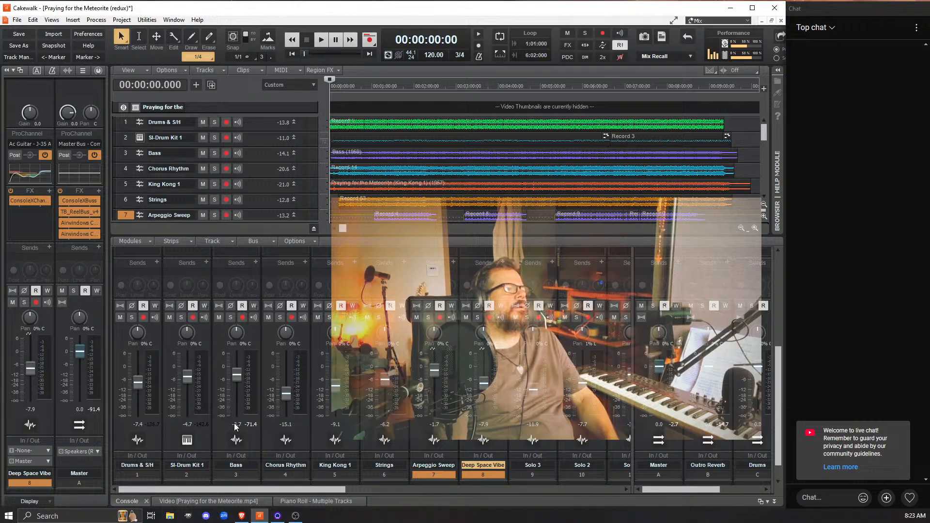
scroll(249, 324, up, 4)
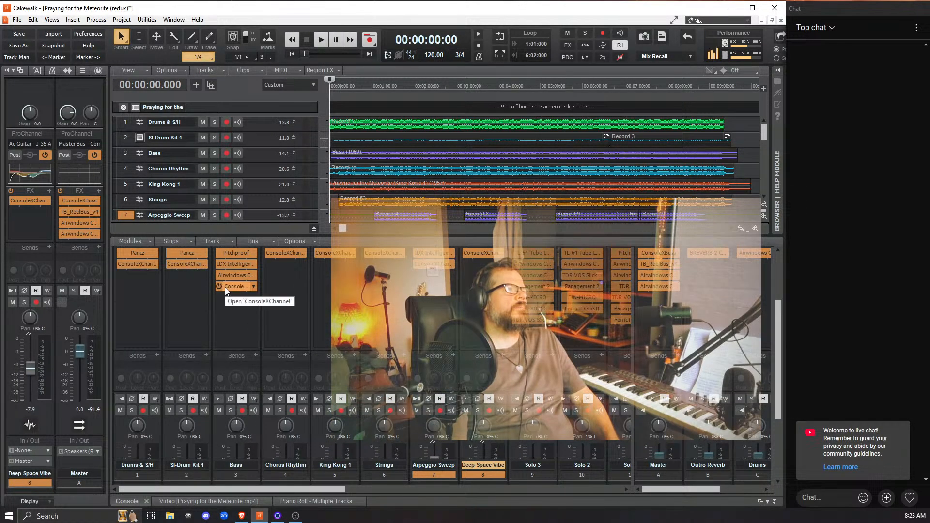
double_click(229, 286)
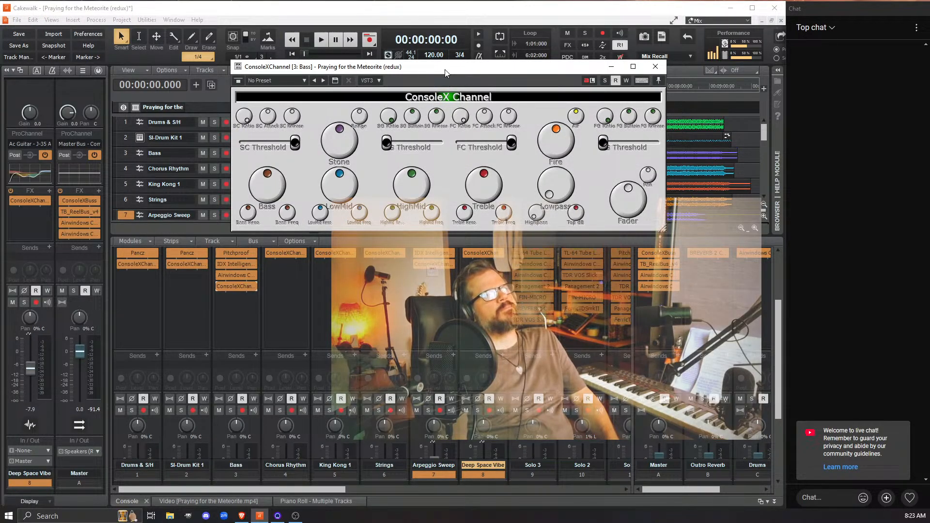
drag(446, 72, 470, 290)
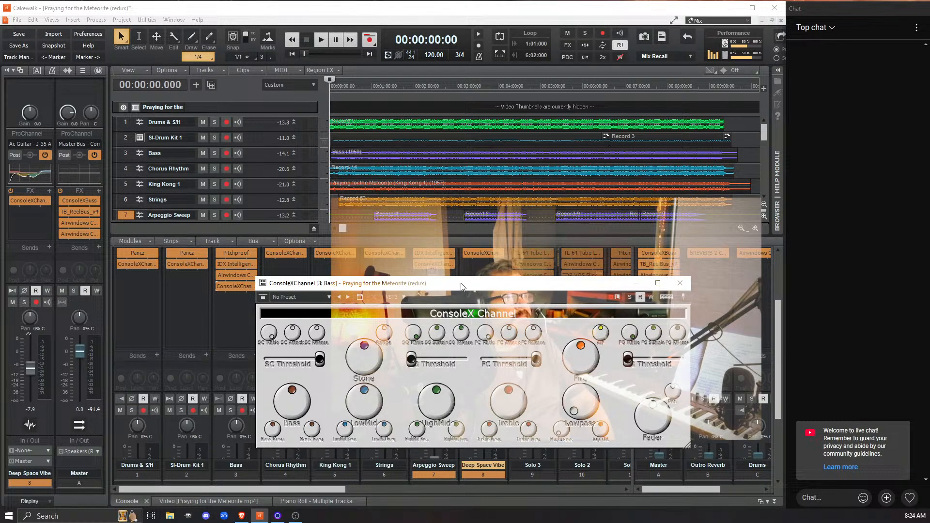
drag(461, 72, 478, 50)
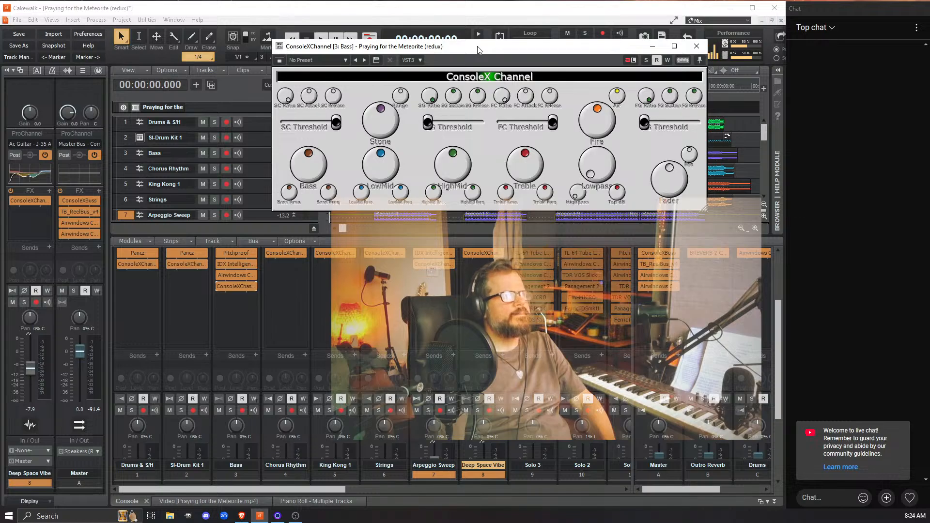
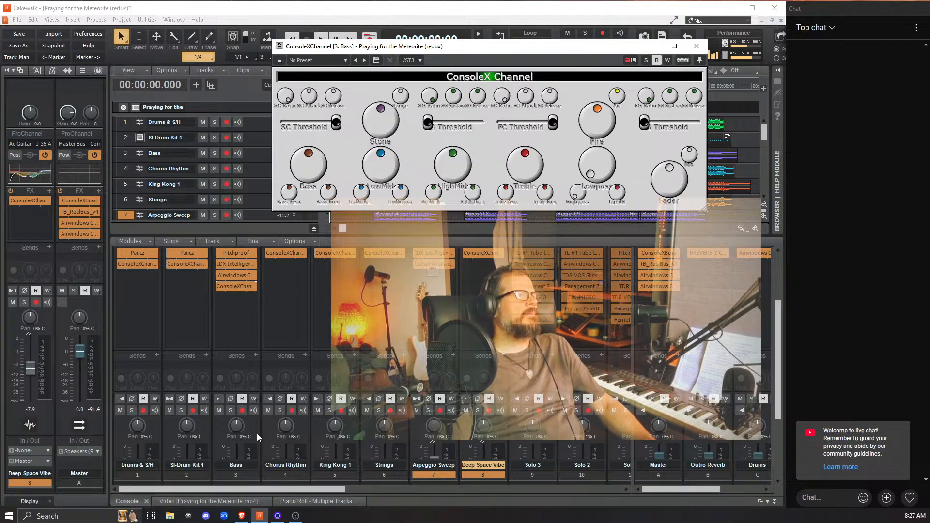
Solo the Bass track and play it from the project start while adjusting the LowMid and Bass knobs in ConsoleXChannel.
click(231, 410)
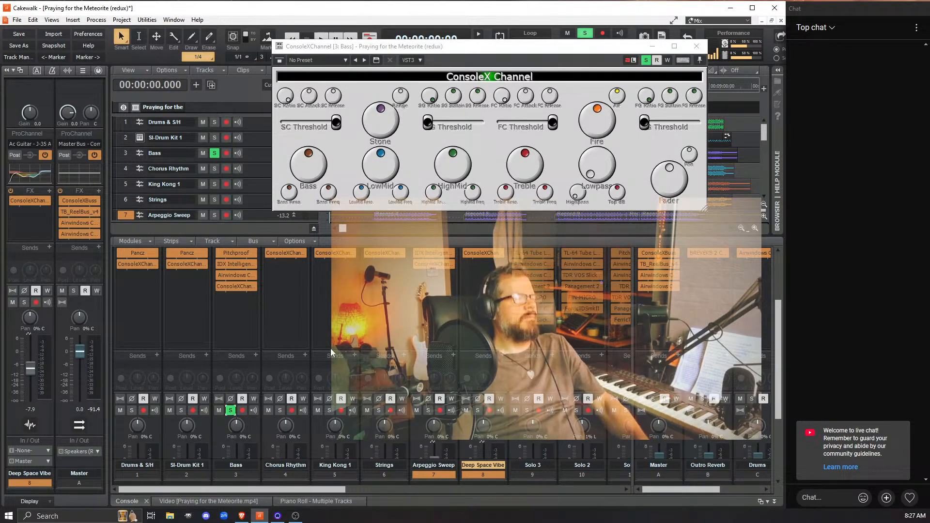
key(space)
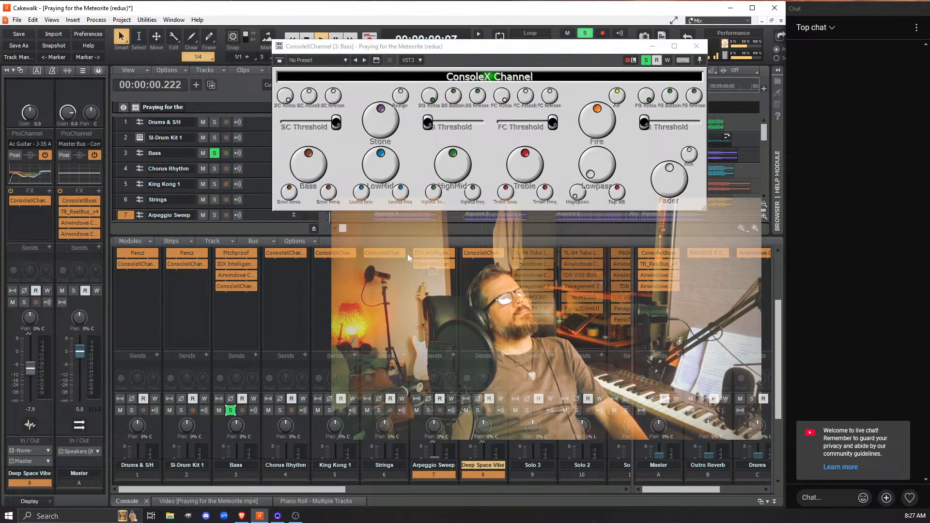
click(380, 173)
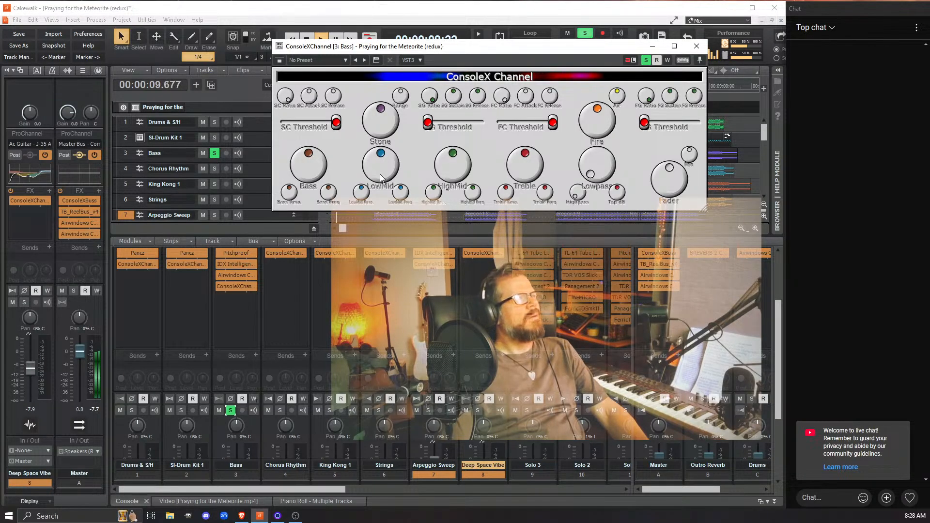
mouse_move(380, 173)
mouse_down()
mouse_move(368, 109)
mouse_move(381, 175)
mouse_up()
drag(309, 167, 326, 213)
key(space)
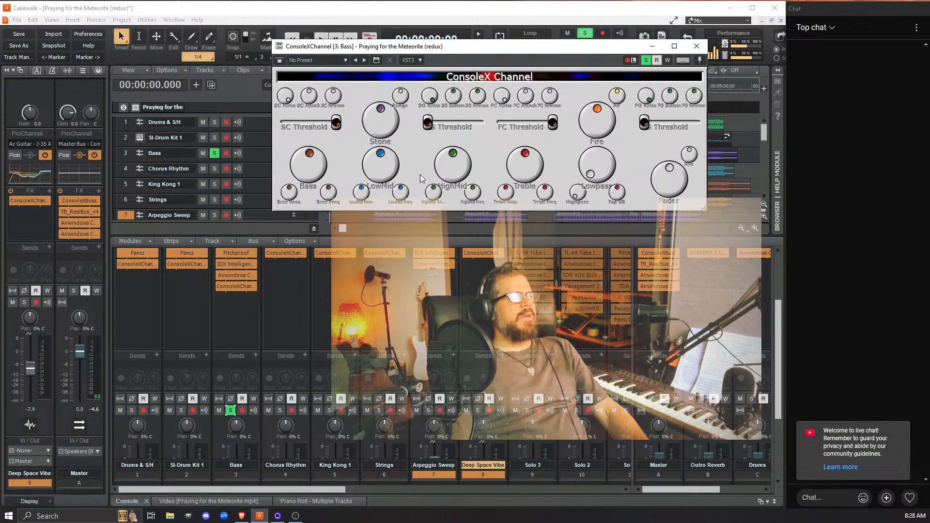
Move the plug-in window clear of the transport, place the playhead at 00:00:05.512, and audition the soloed bass from there.
key(space)
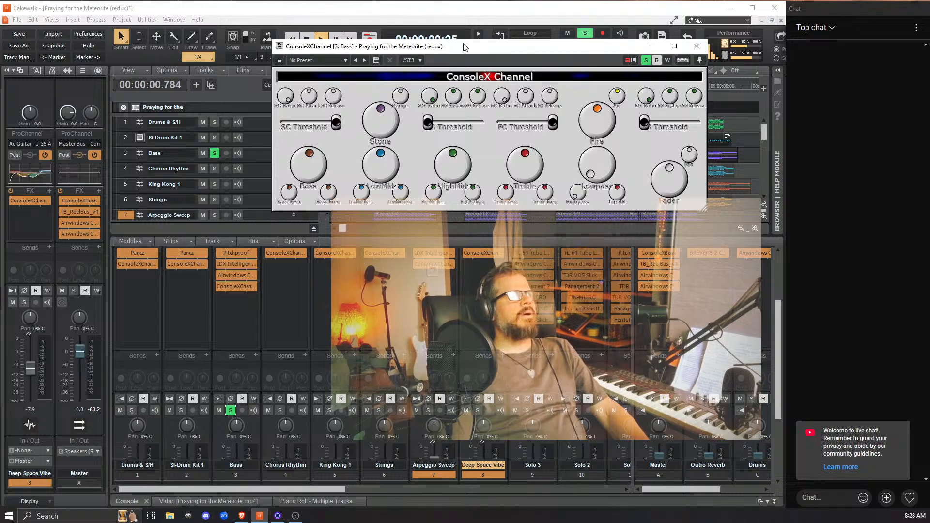
drag(466, 51, 628, 49)
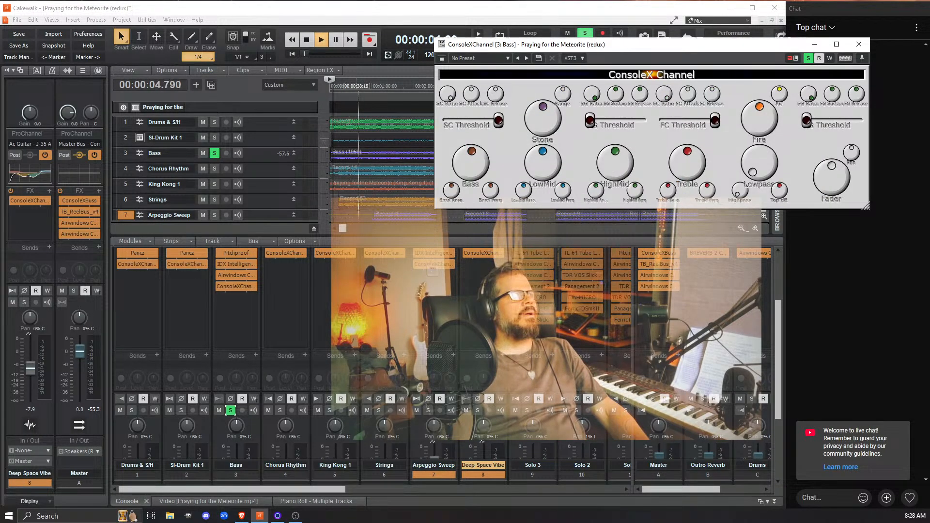
click(335, 40)
click(333, 214)
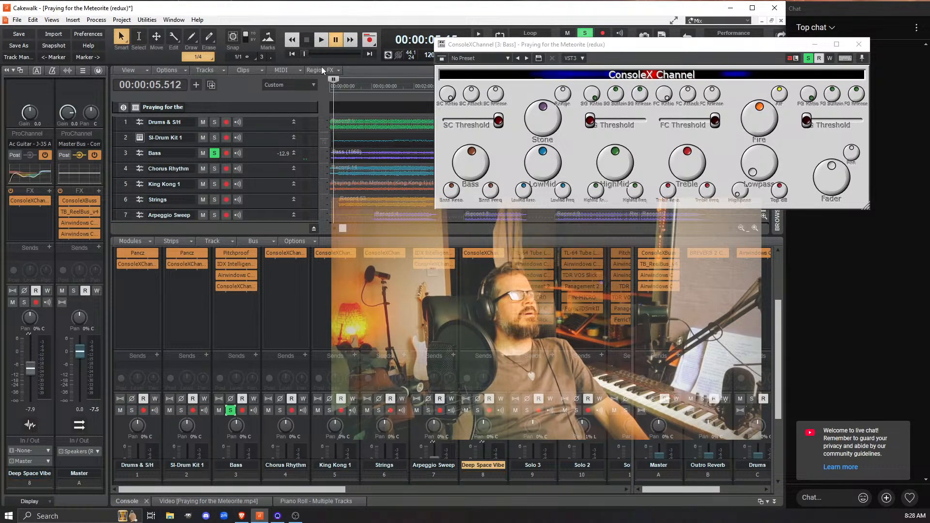
click(322, 41)
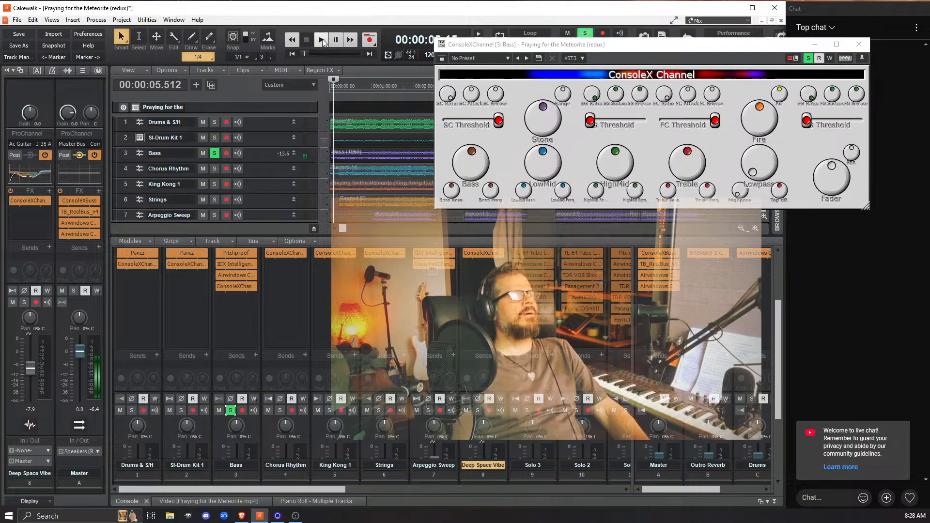
key(space)
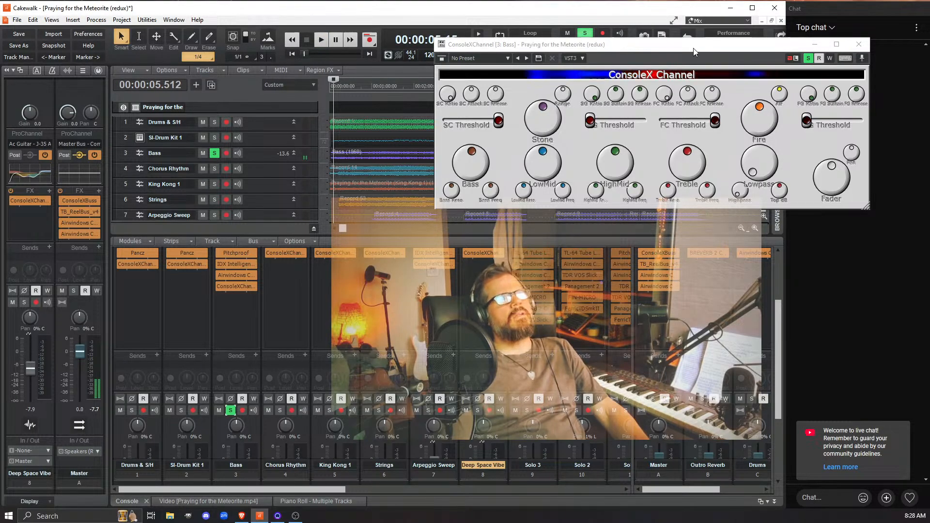
Bring the ConsoleXChannel window back over the track view and turn its Bass knob up to maximum boost.
click(504, 43)
drag(502, 43, 295, 35)
drag(474, 41, 492, 45)
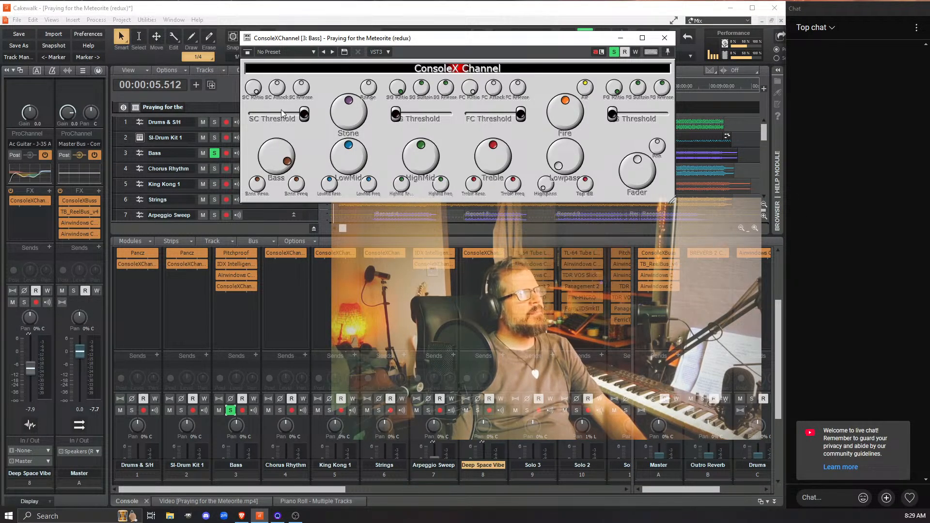
drag(282, 170, 257, 12)
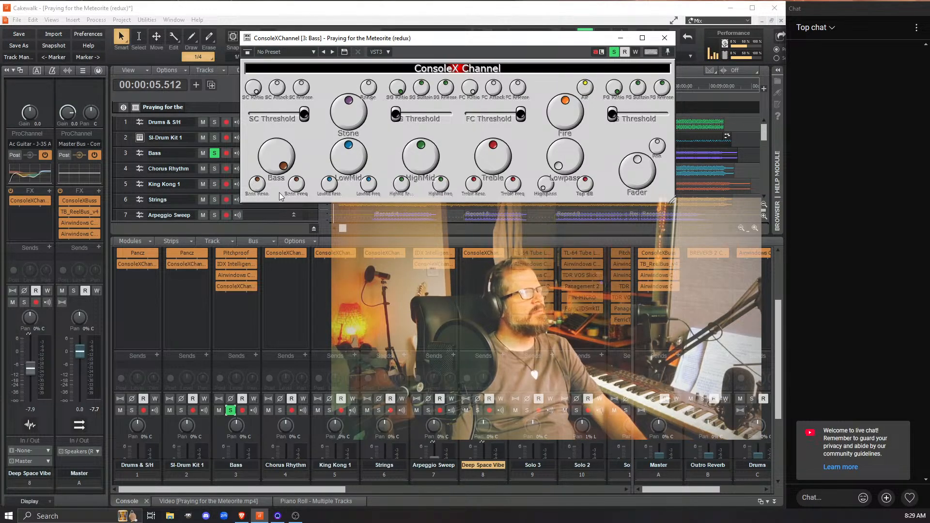
Sweep the boosted band during playback, raising Bass Freq above its midpoint and turning Bass Reso well below its midpoint.
key(space)
mouse_move(295, 189)
mouse_down()
mouse_move(289, 162)
mouse_move(294, 212)
mouse_move(281, 170)
mouse_move(282, 200)
mouse_up()
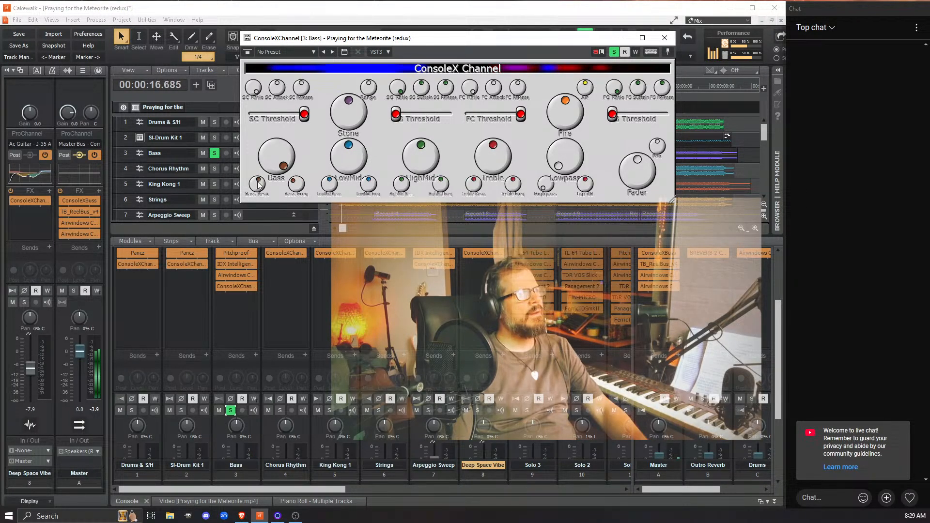
drag(247, 139, 260, 223)
drag(292, 188, 287, 133)
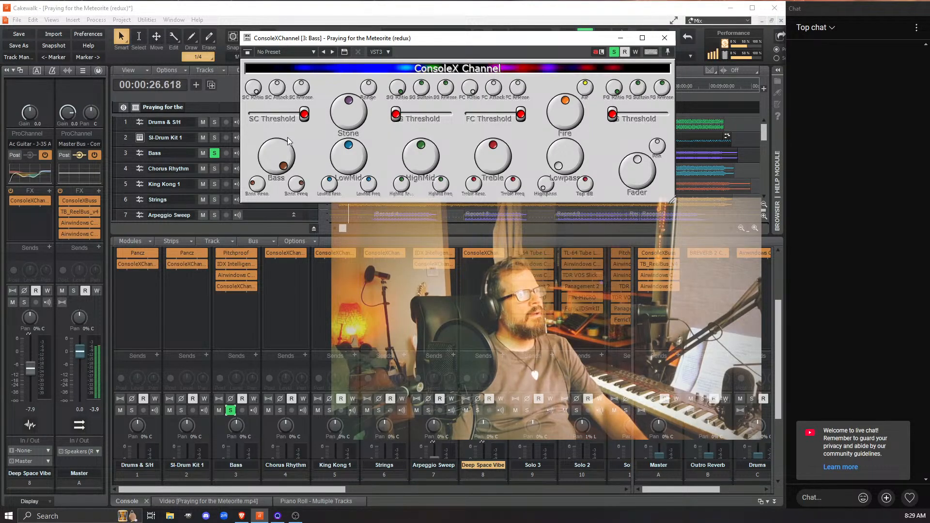
mouse_move(260, 199)
mouse_down()
mouse_move(260, 100)
mouse_move(263, 196)
mouse_move(249, 106)
mouse_move(260, 197)
mouse_up()
key(space)
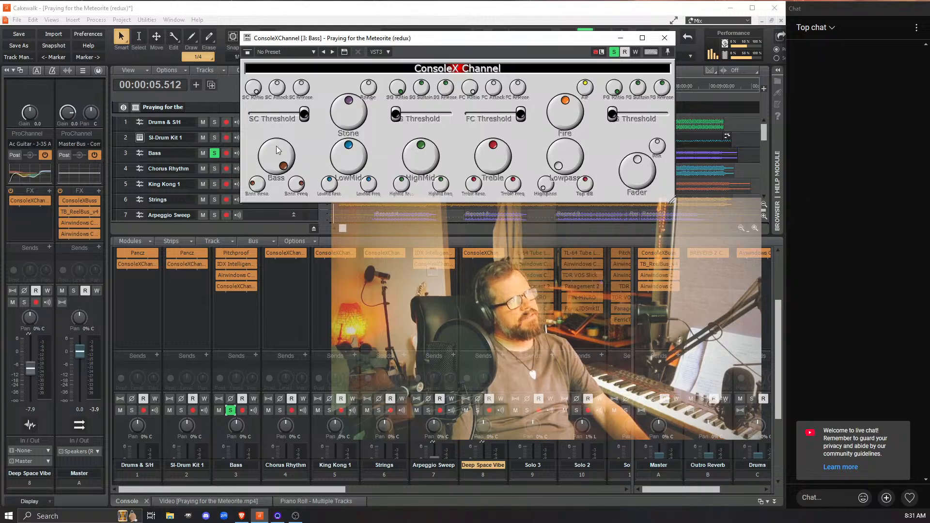
During soloed playback, return the Bass knob to its centre and set Bass Reso slightly below its midpoint.
key(space)
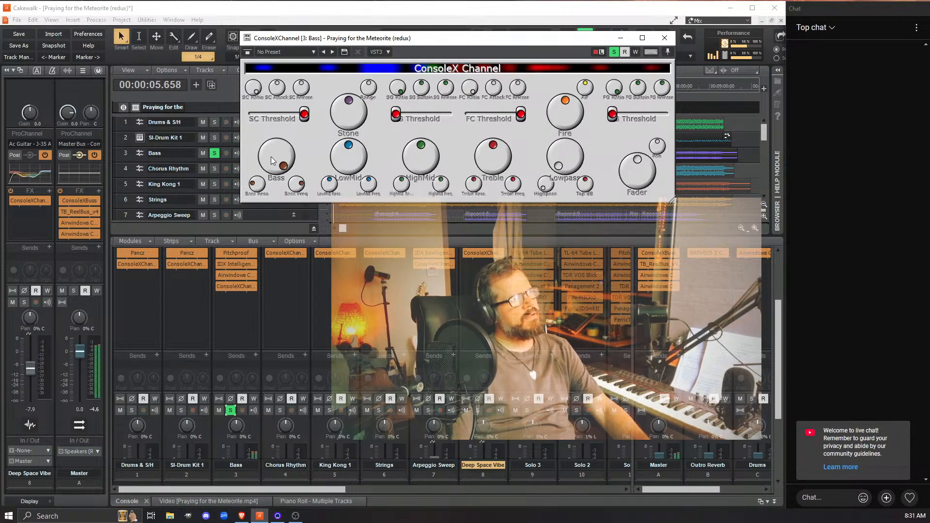
drag(271, 156, 287, 219)
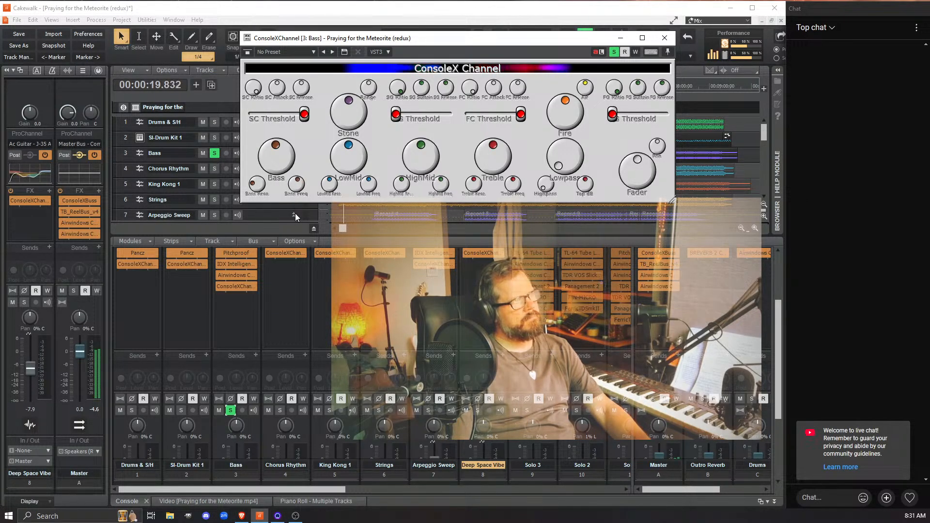
drag(254, 190, 248, 153)
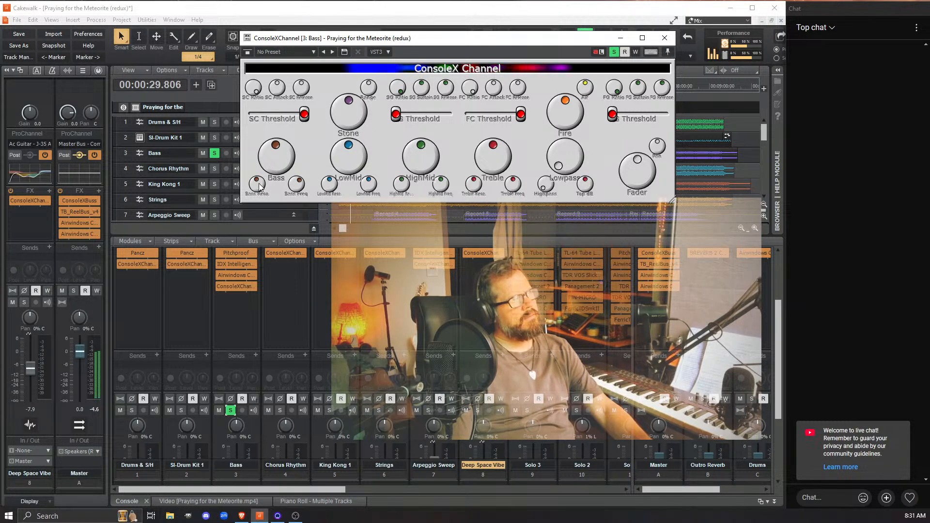
drag(260, 195, 262, 199)
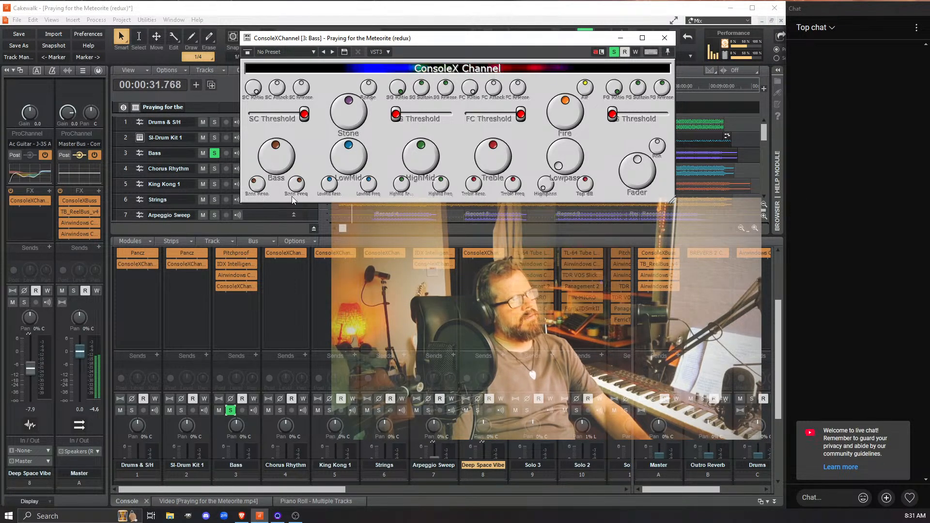
key(space)
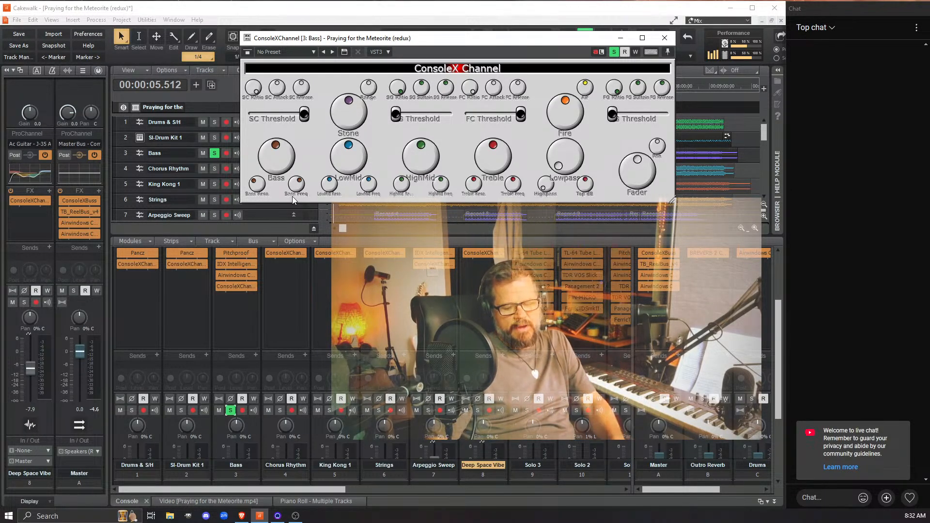
Unsolo the Bass track and audition it within the full mix from 00:00:05.512, touching up Bass Freq.
click(214, 153)
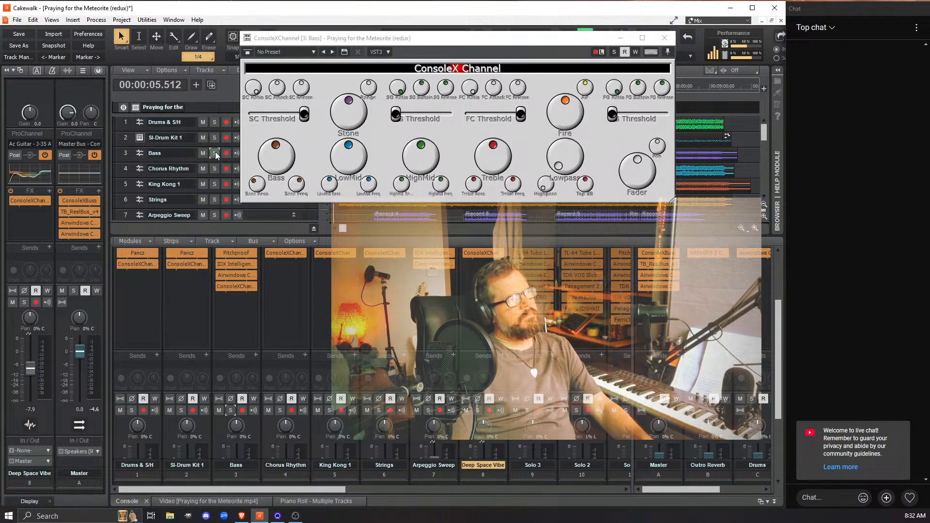
key(space)
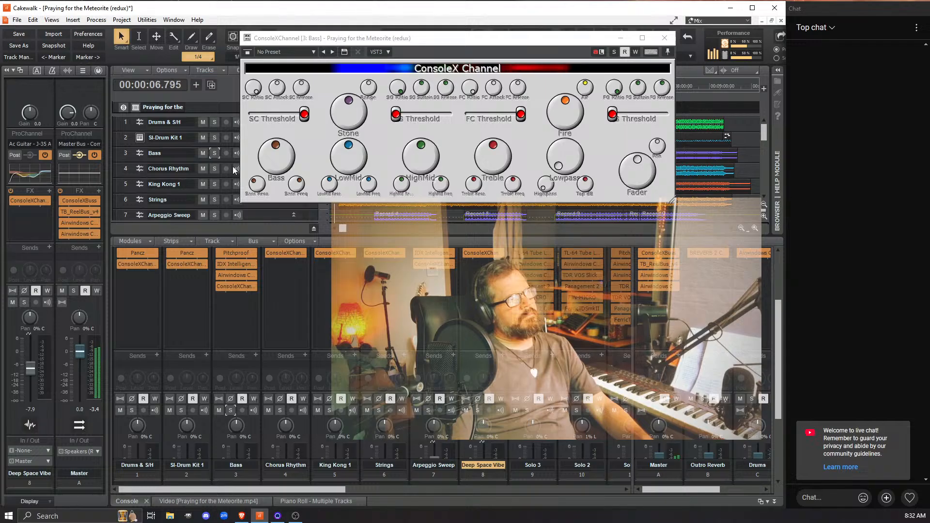
click(294, 186)
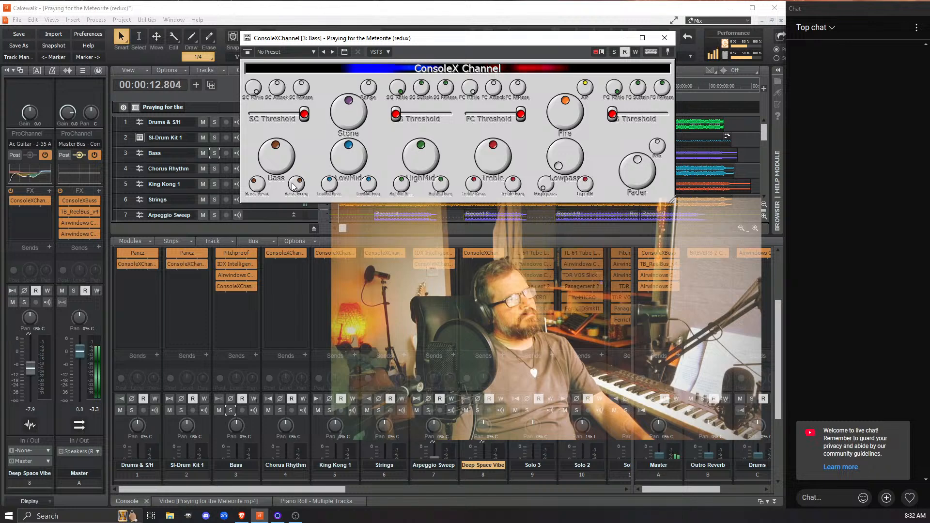
key(space)
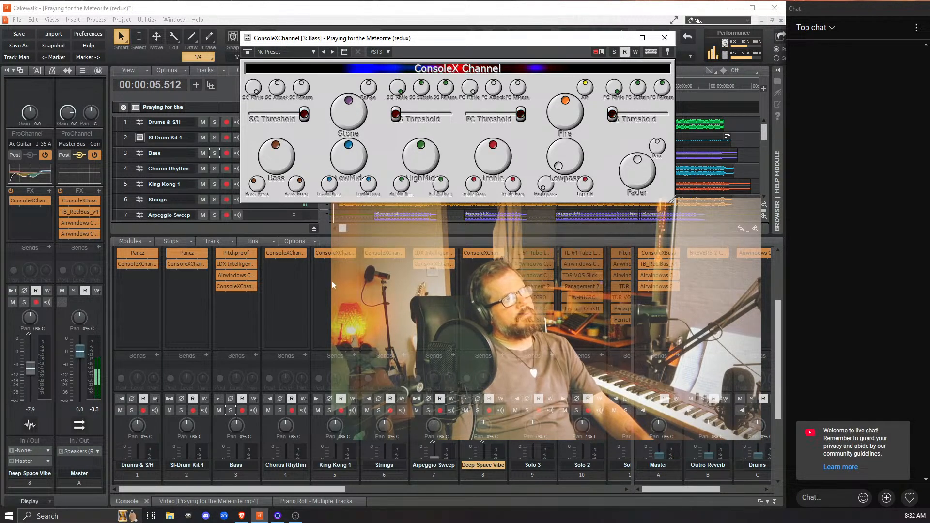
key(space)
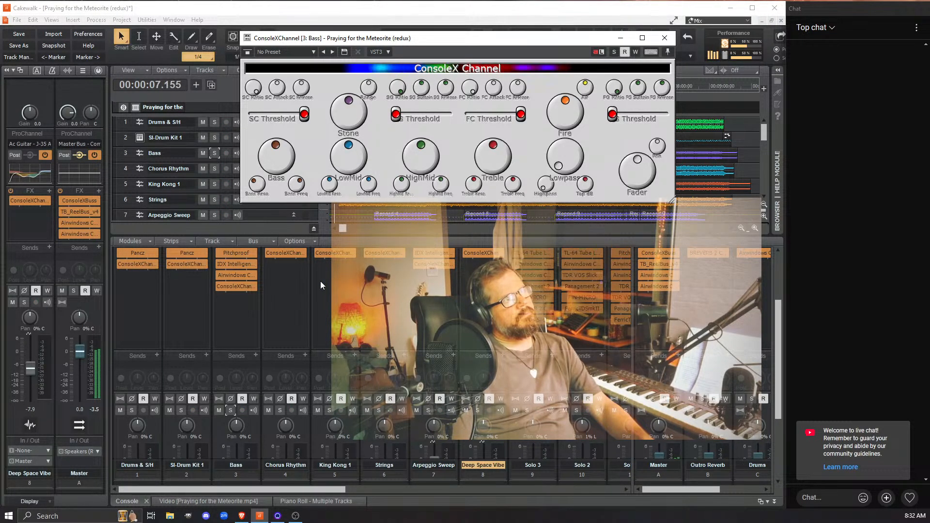
key(space)
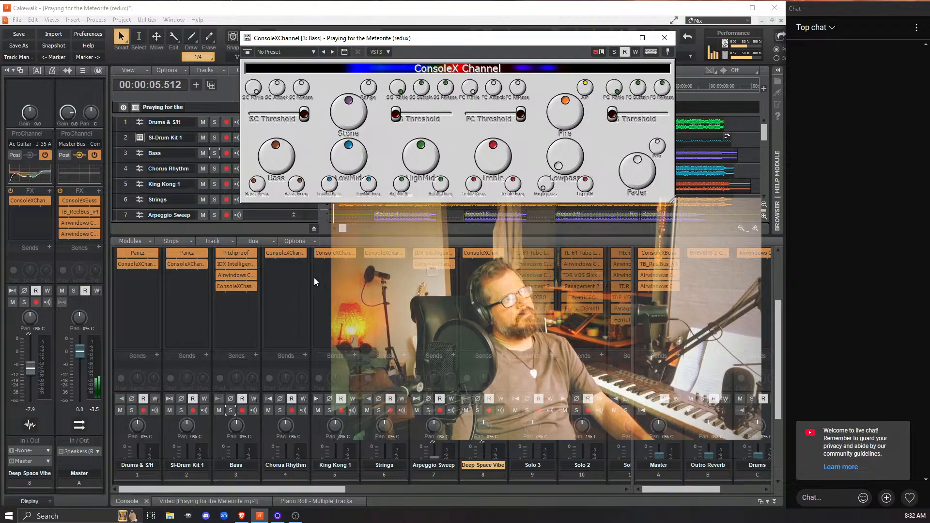
Move the playhead back to 00:00:04.823, reposition the plug-in window above the Console, and audition the full mix several times.
drag(457, 45, 531, 100)
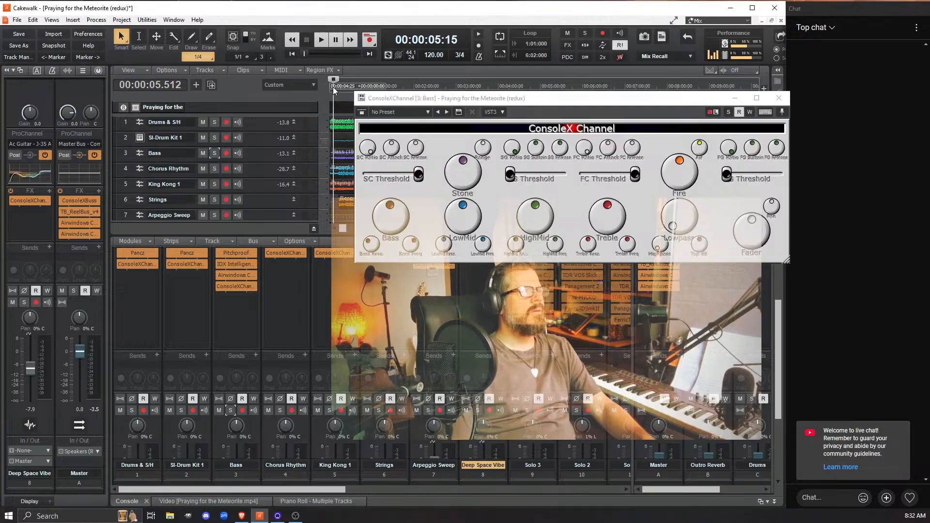
click(333, 86)
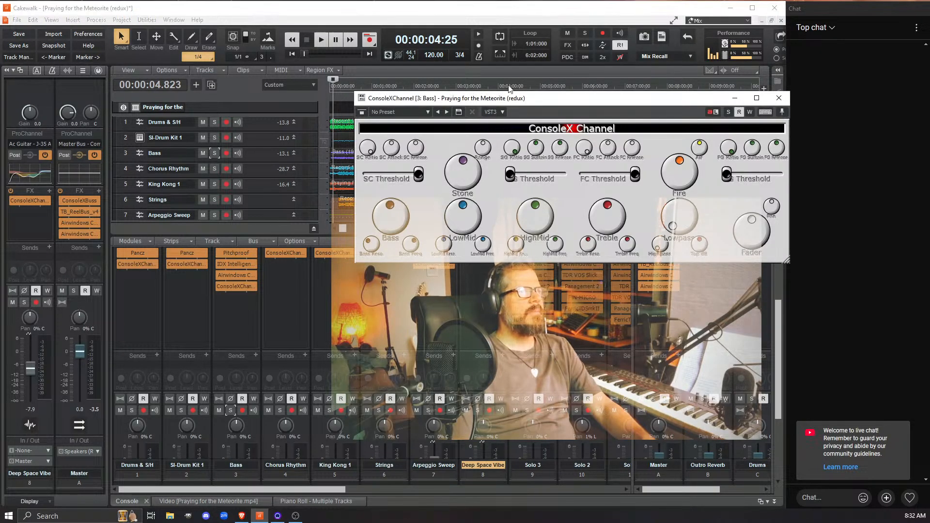
drag(526, 96, 409, 49)
key(space)
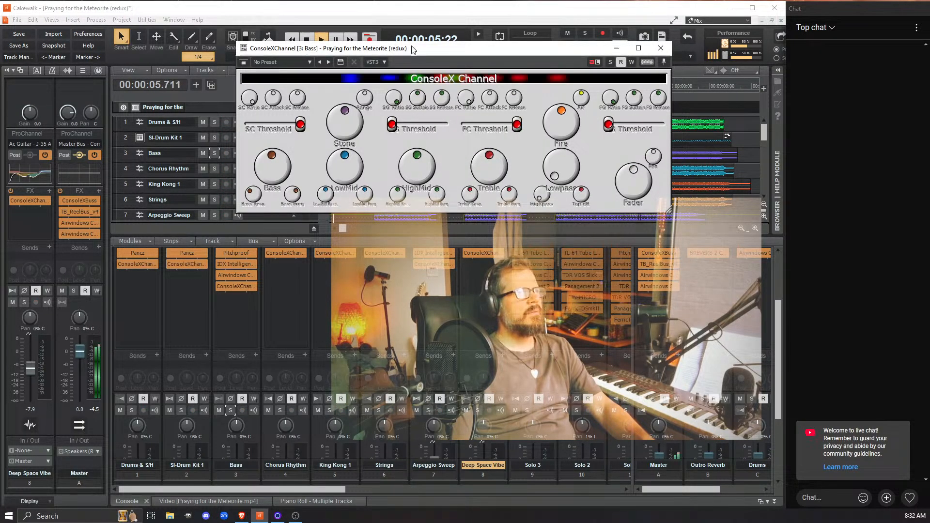
key(space)
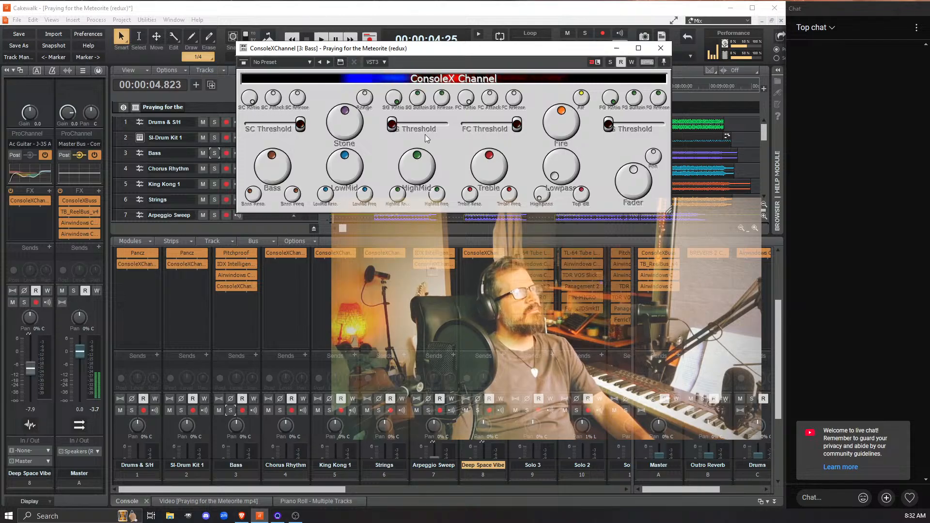
key(space)
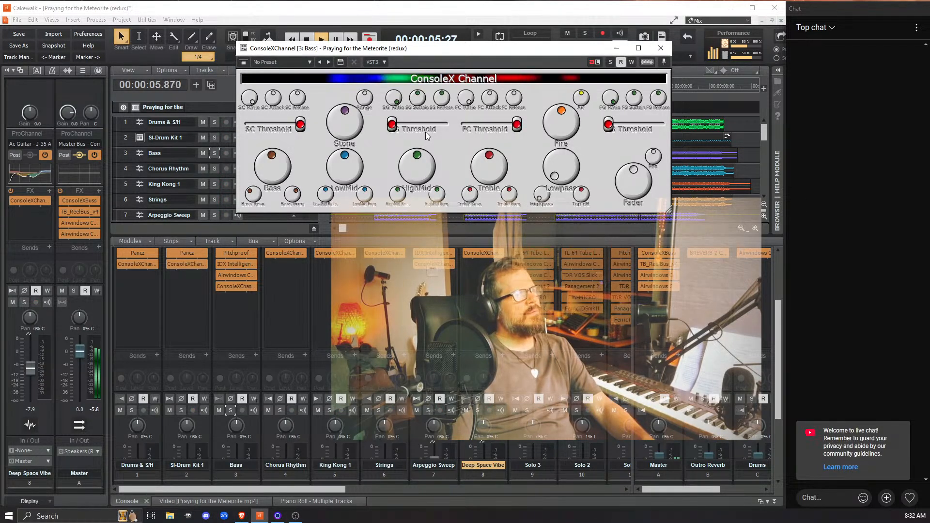
key(space)
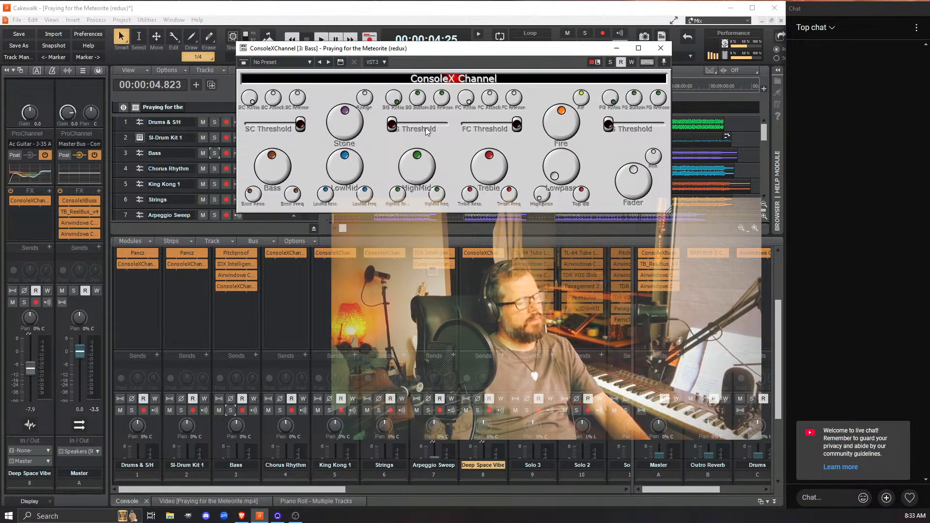
key(space)
key(space)
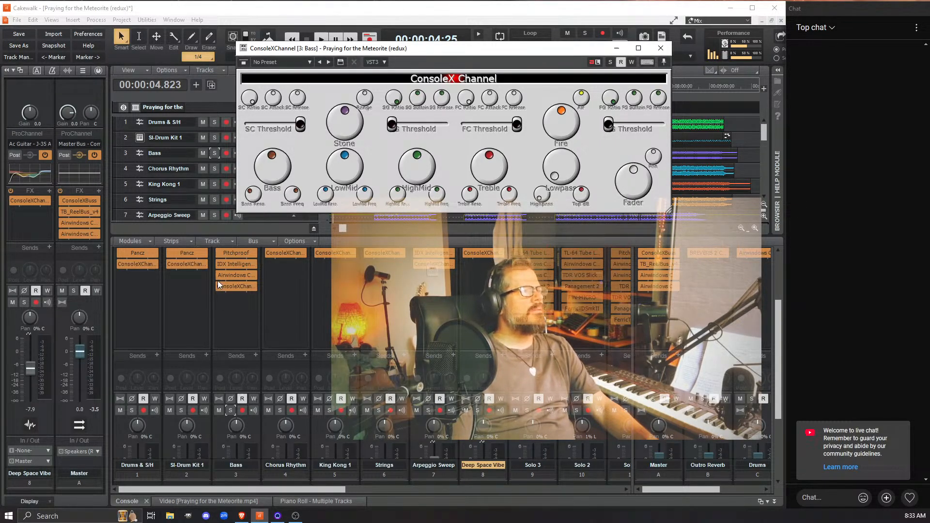
Play the mix from 00:00:04.823 and bypass ConsoleXChannel on the Bass strip to compare the sound.
key(space)
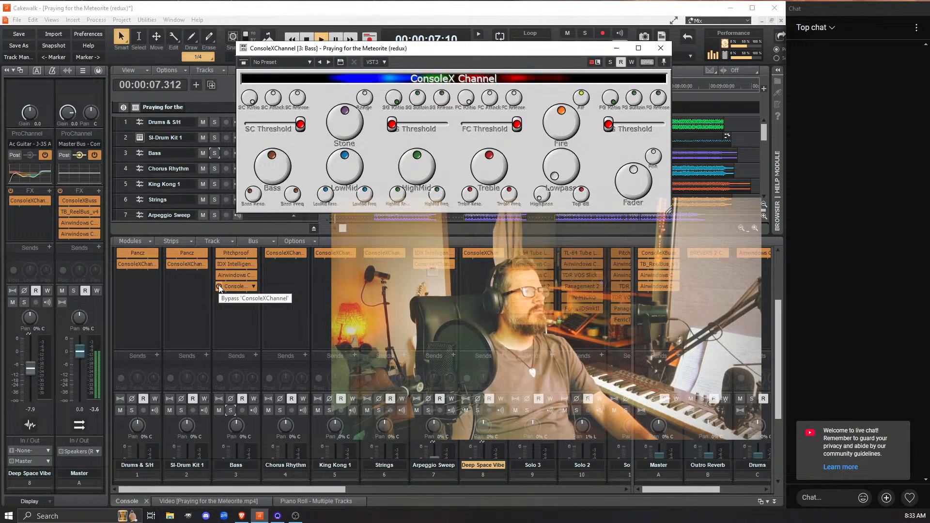
click(219, 286)
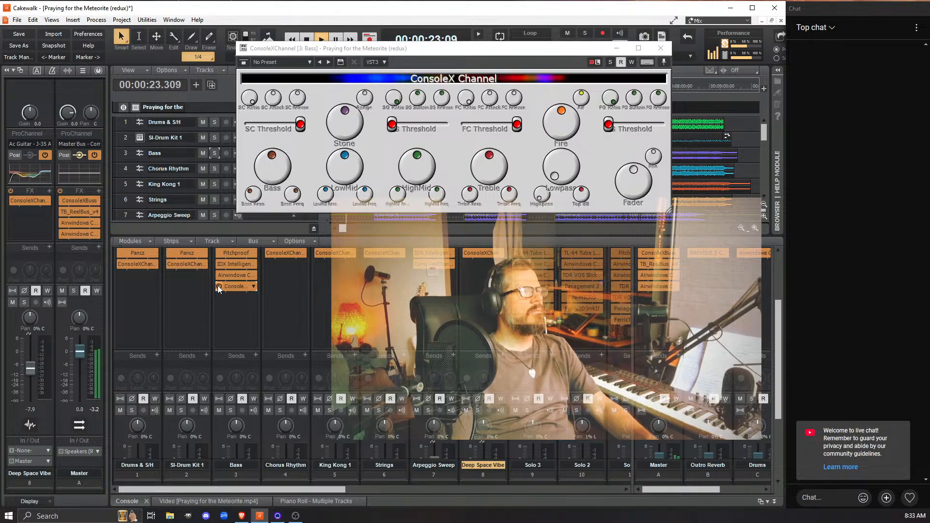
click(219, 286)
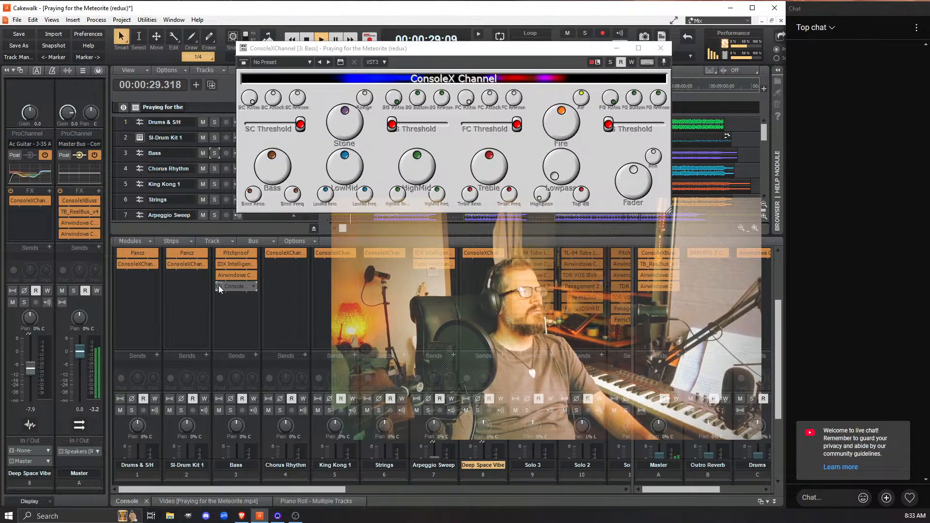
Re-enable ConsoleXChannel on the Bass strip, stop playback, and solo the Bass track.
click(219, 286)
key(space)
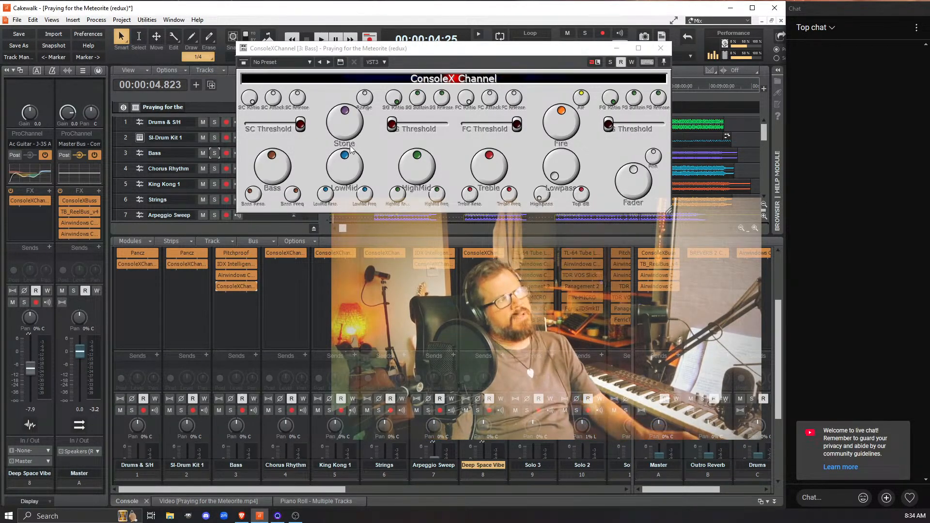
click(215, 153)
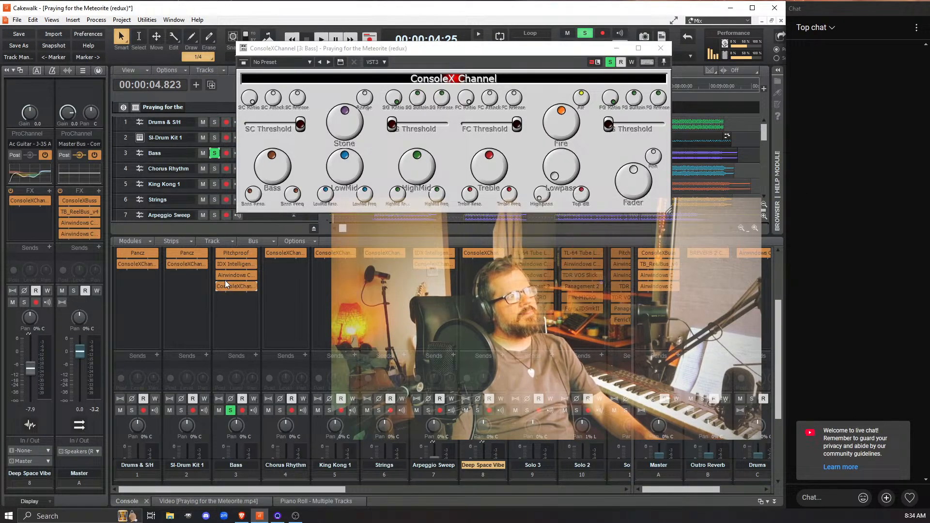
Play the soloed Bass from 00:00:04.823, toggling the ConsoleXChannel bypass to compare the processed and unprocessed levels.
key(space)
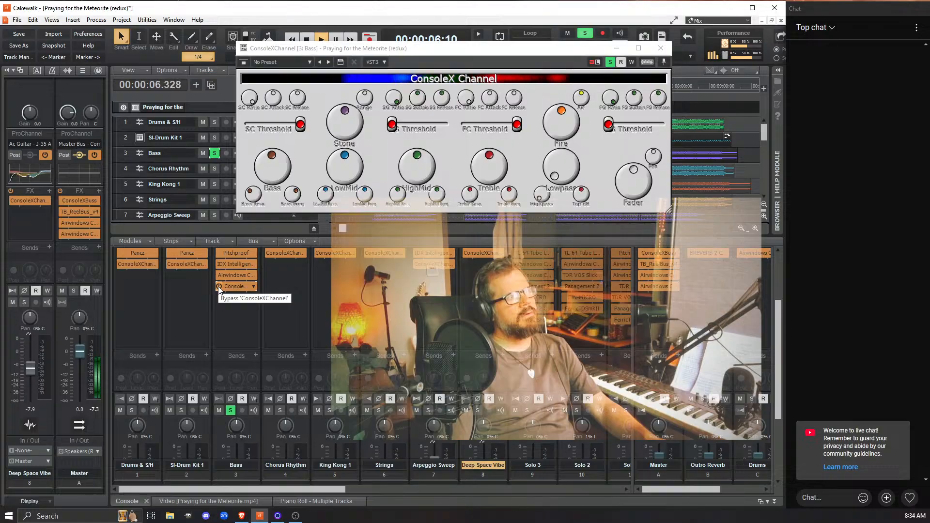
click(219, 287)
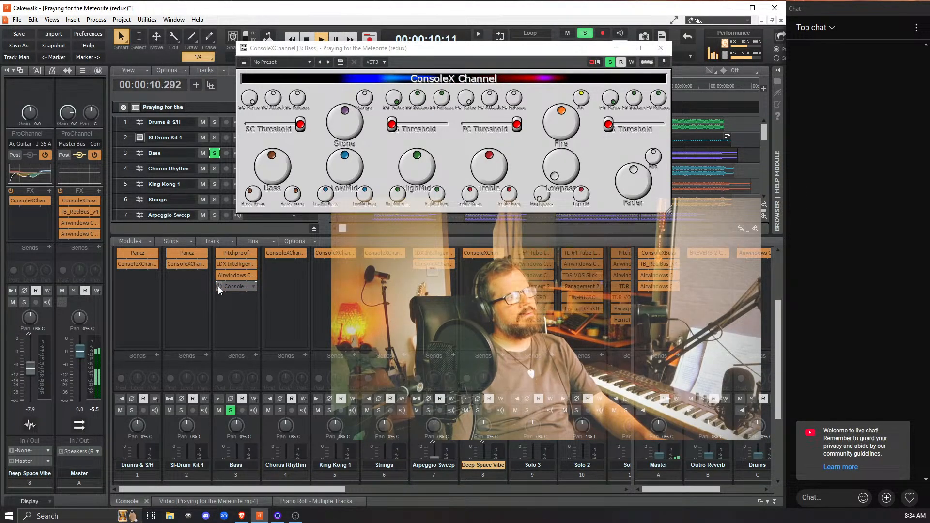
click(219, 287)
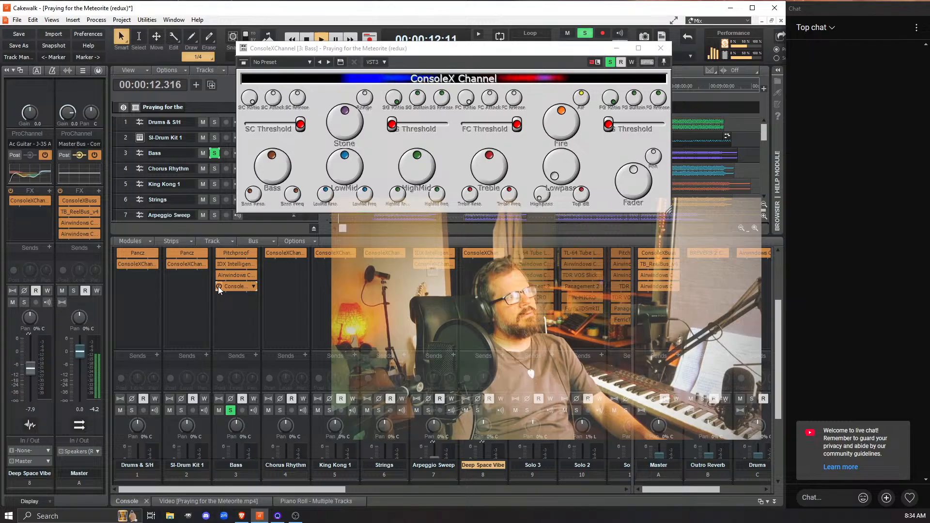
click(218, 287)
key(space)
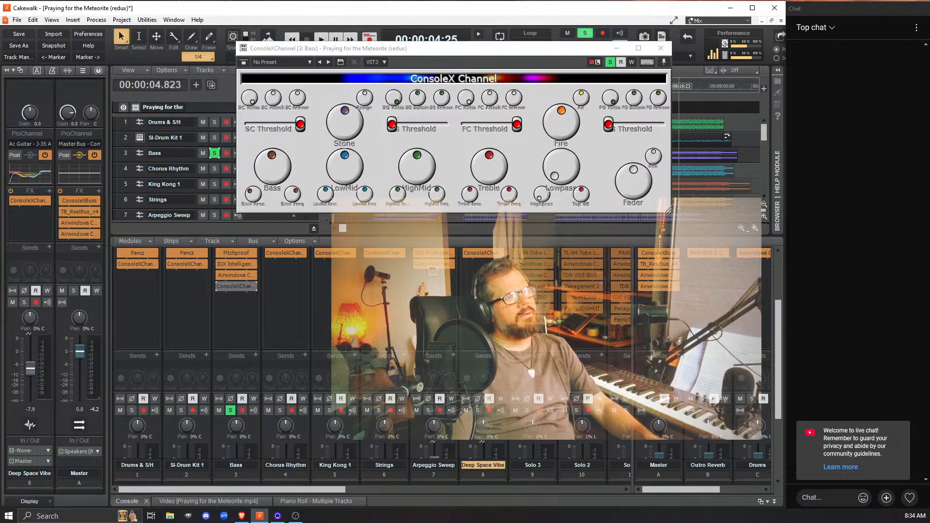
Raise ConsoleXChannel's Fader slightly above its midpoint and compare the soloed Bass with the plug-in bypassed and active.
click(629, 188)
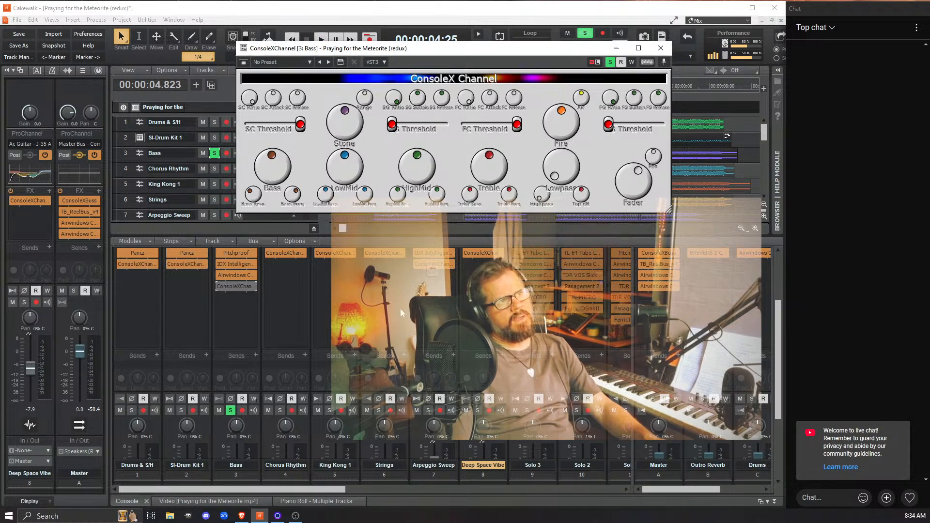
key(space)
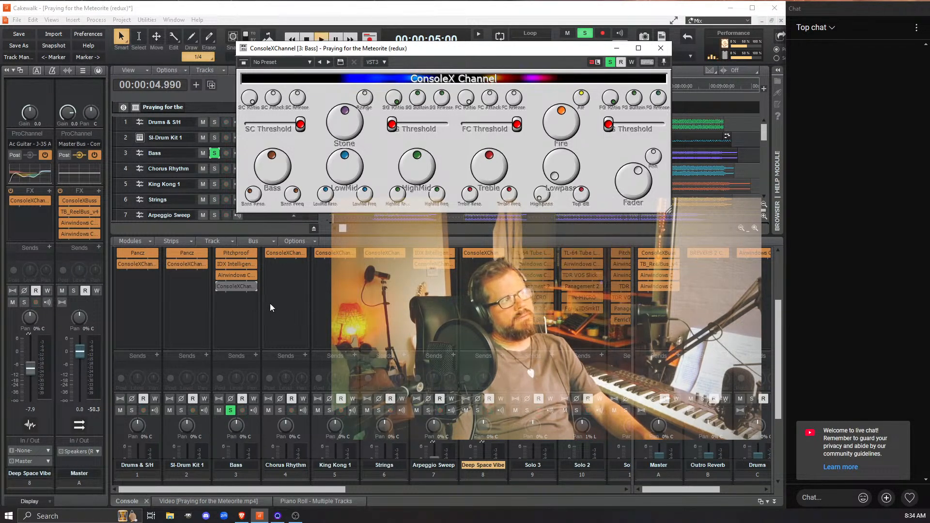
click(218, 286)
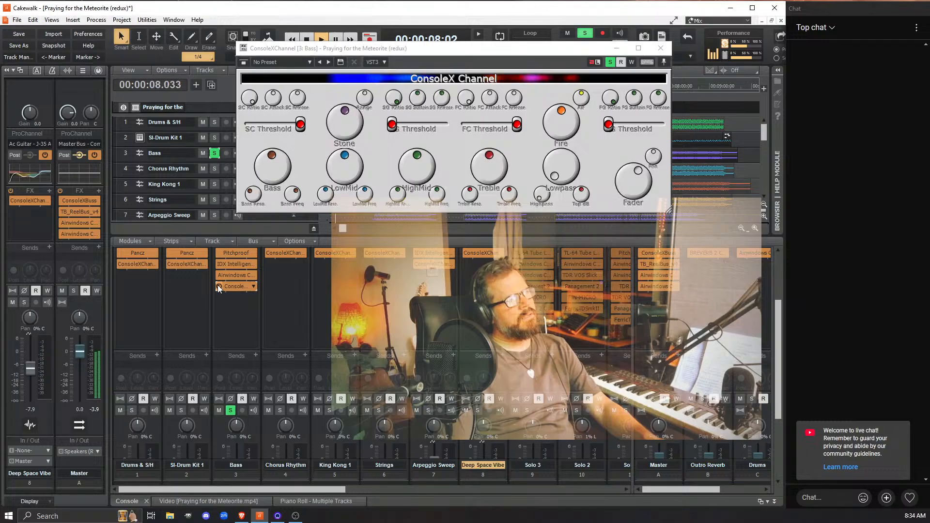
click(218, 286)
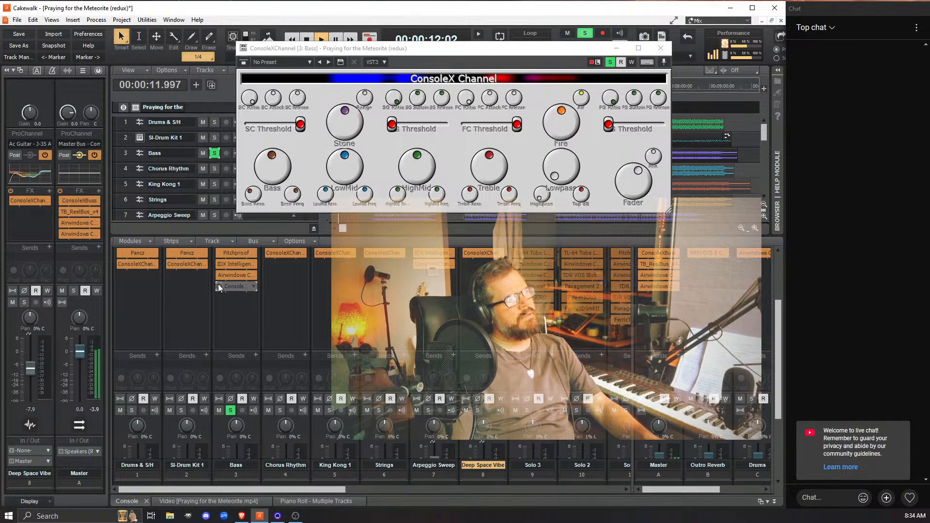
click(218, 284)
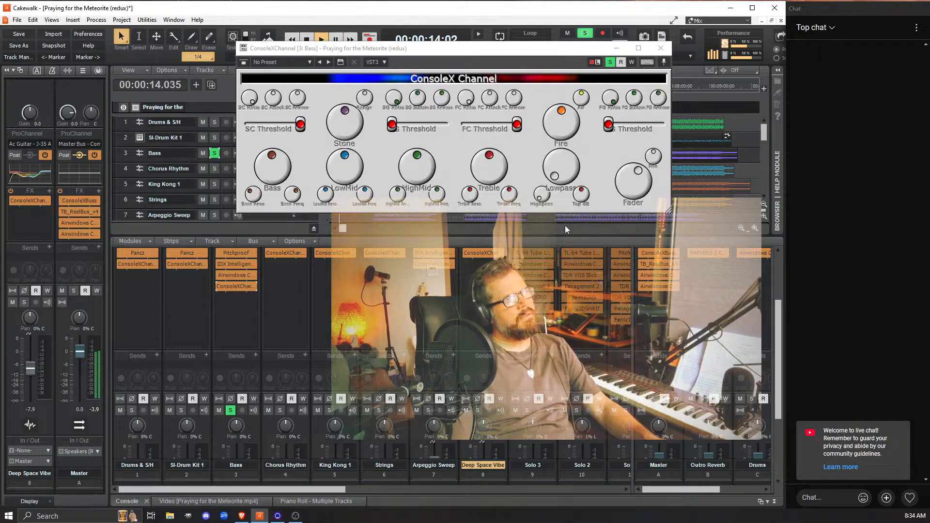
key(space)
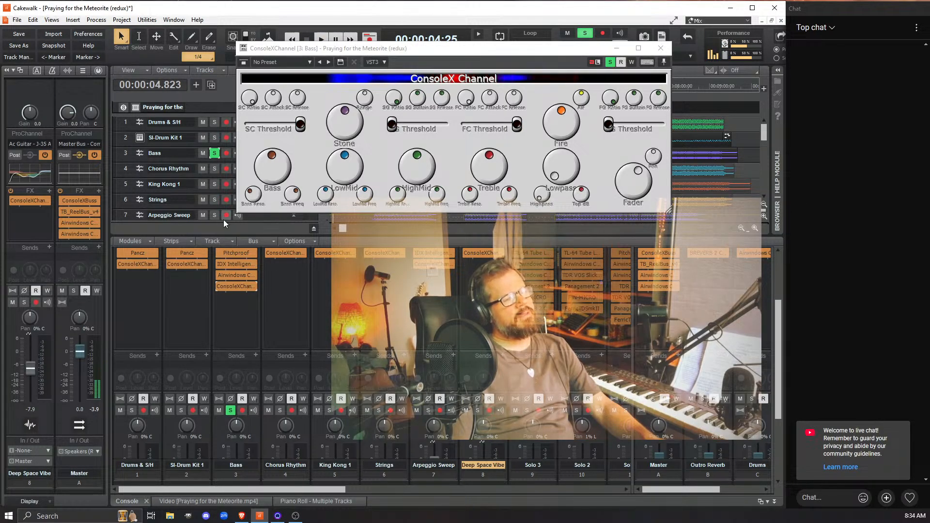
Clear the Master peak reading and replay the opening of the soloed Bass several times to check its output peak.
click(100, 411)
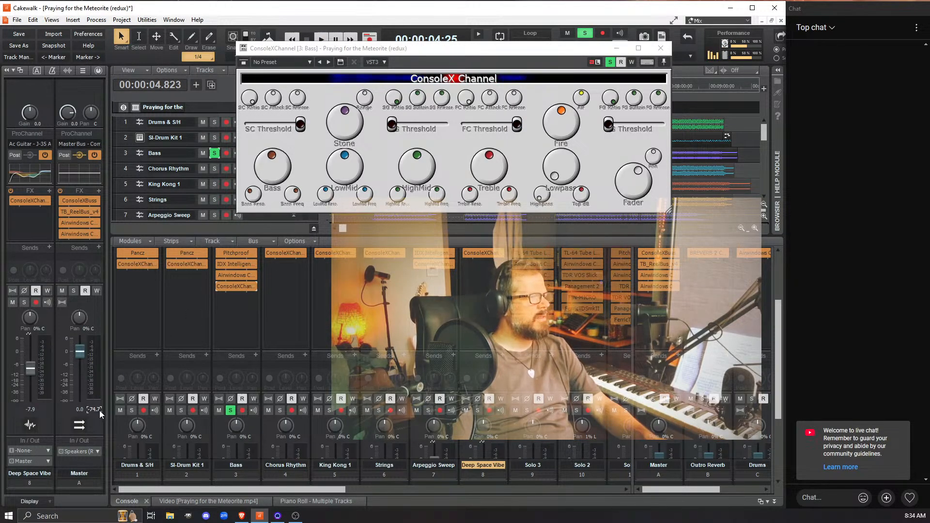
mouse_move(230, 290)
key(space)
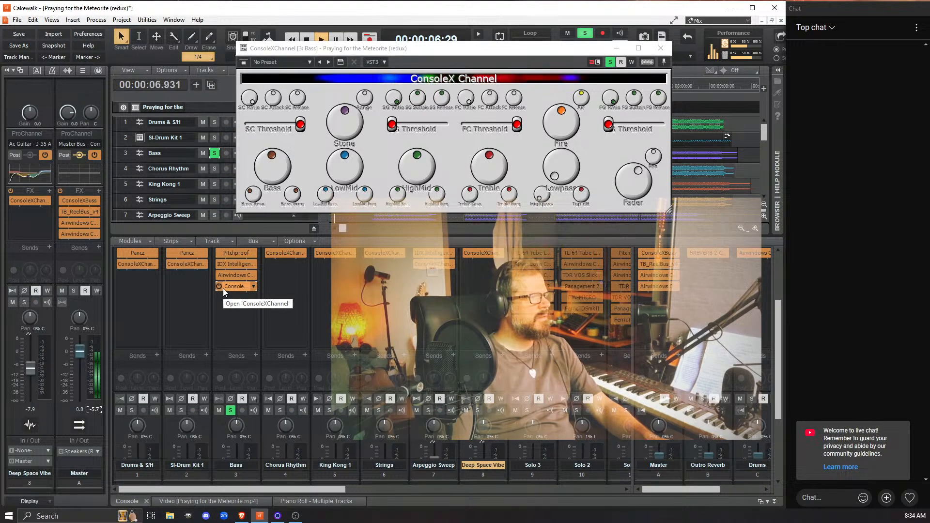
key(space)
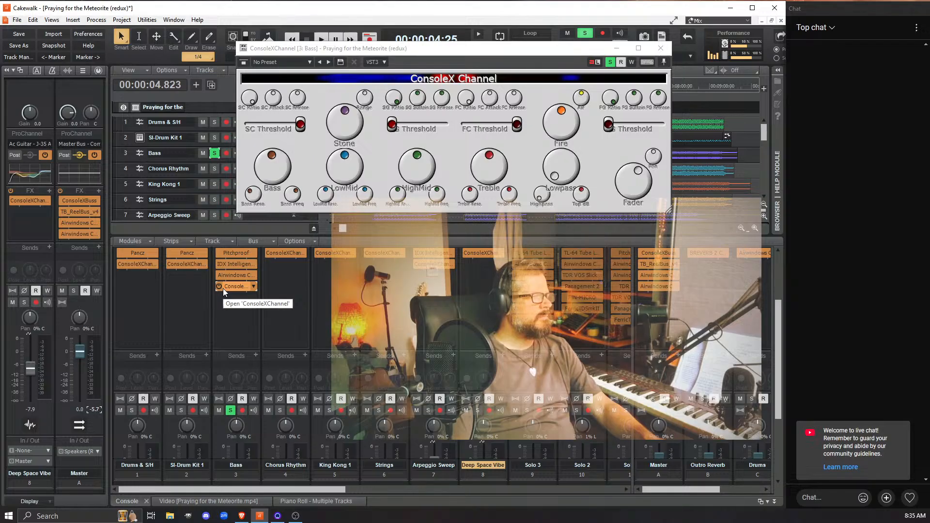
key(space)
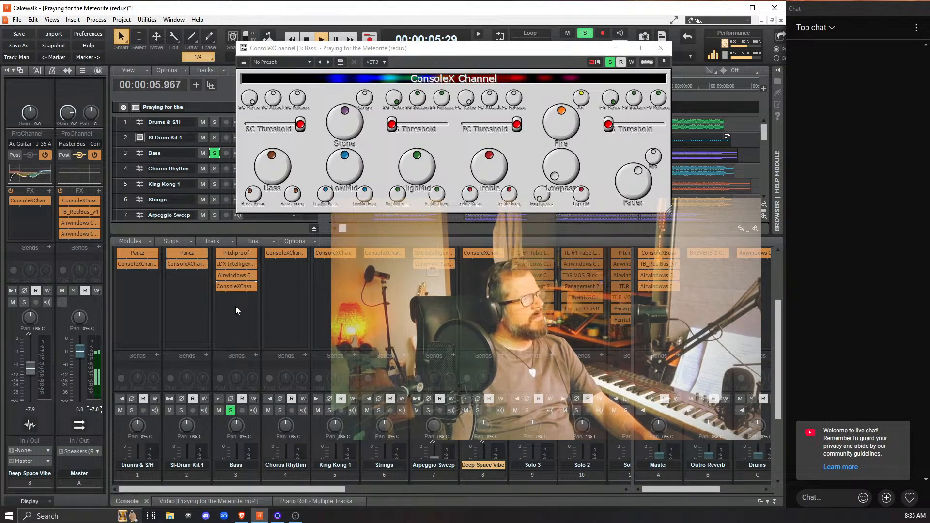
key(space)
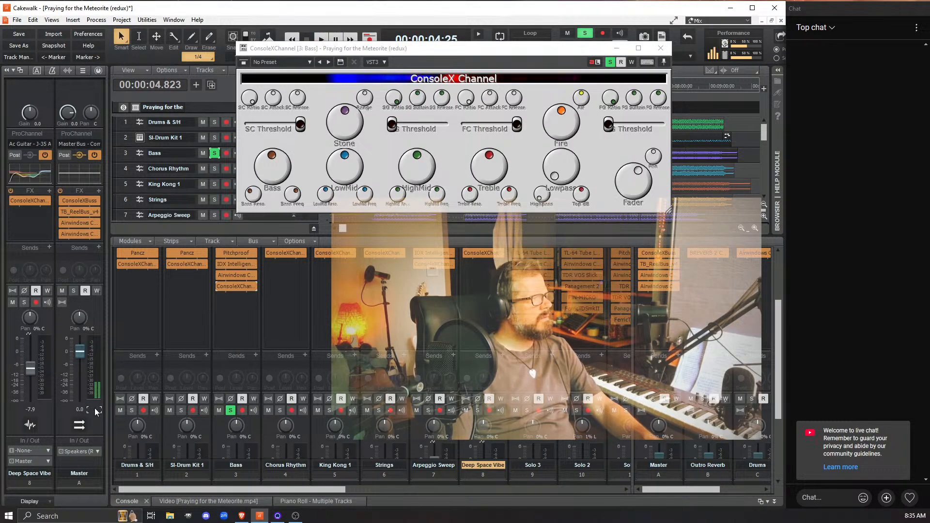
key(space)
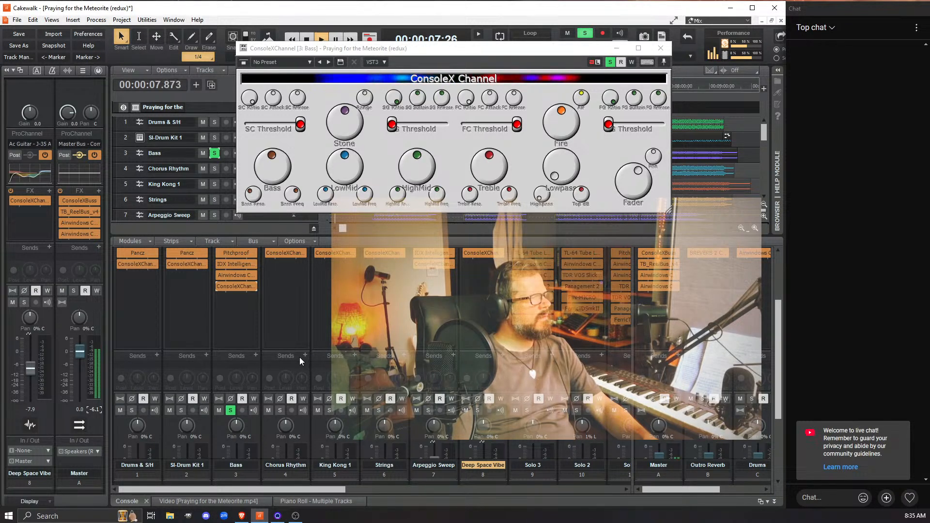
key(space)
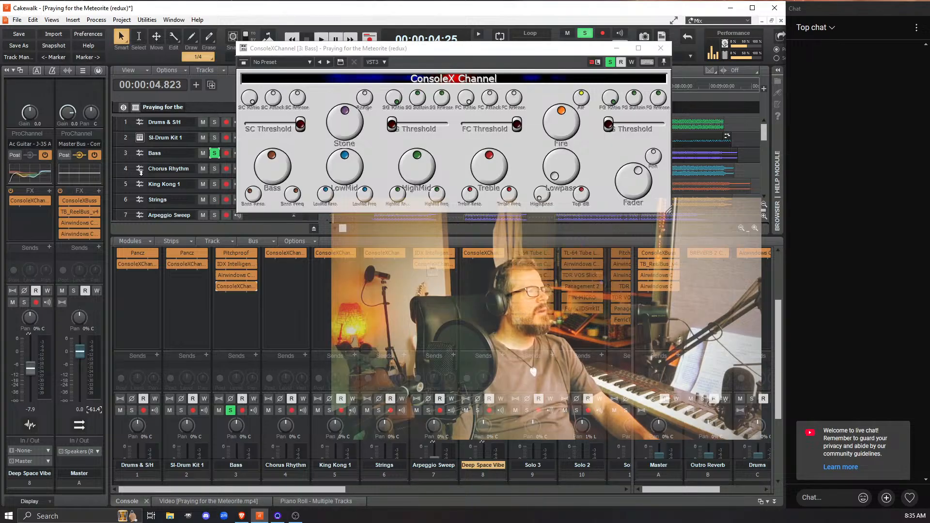
Select the Bass track to show its channel strip, leave its volume unedited, and measure its peak with ConsoleXChannel active.
click(169, 152)
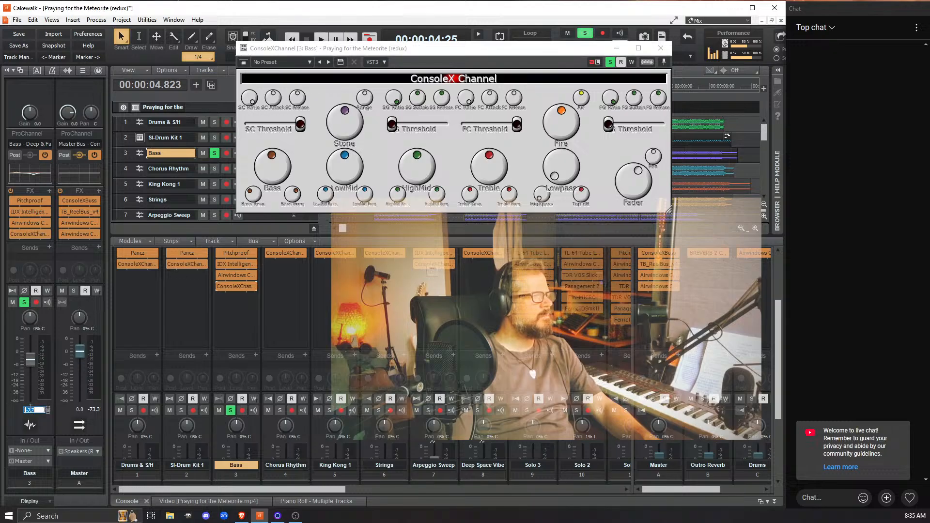
key(Return)
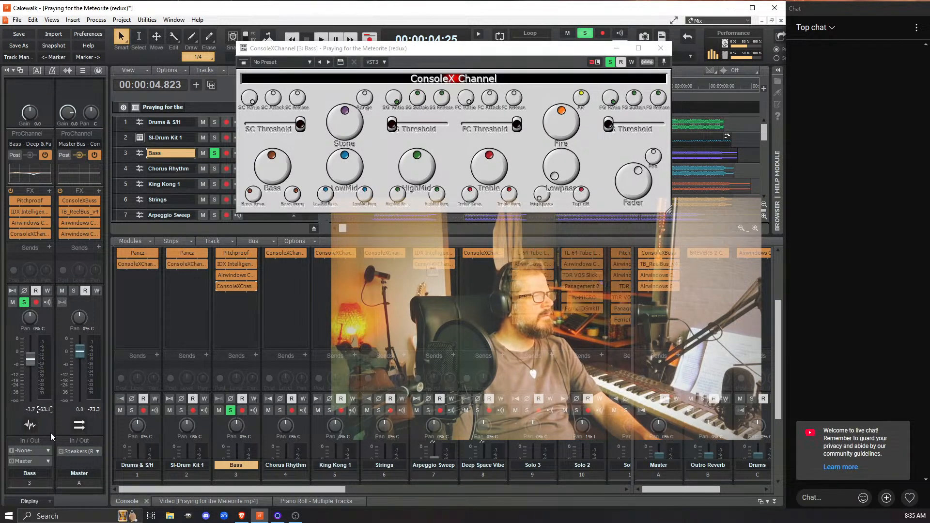
key(space)
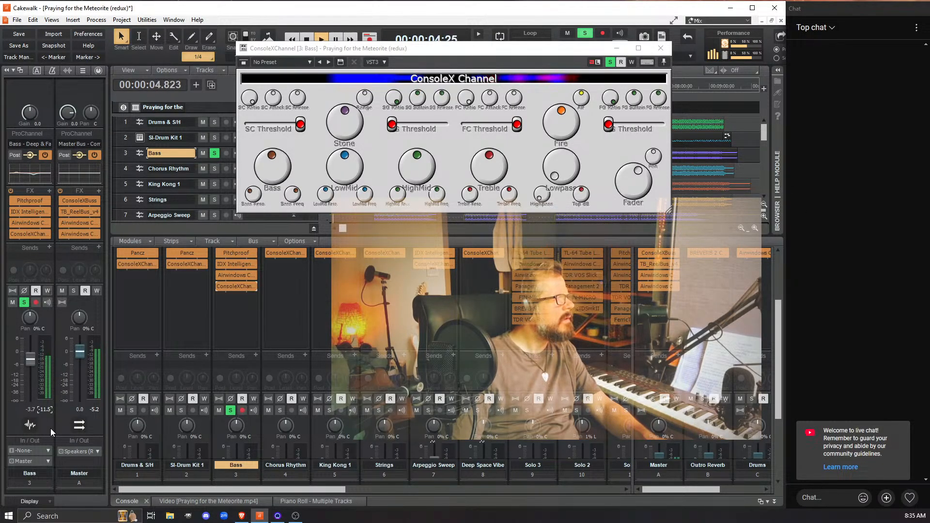
key(space)
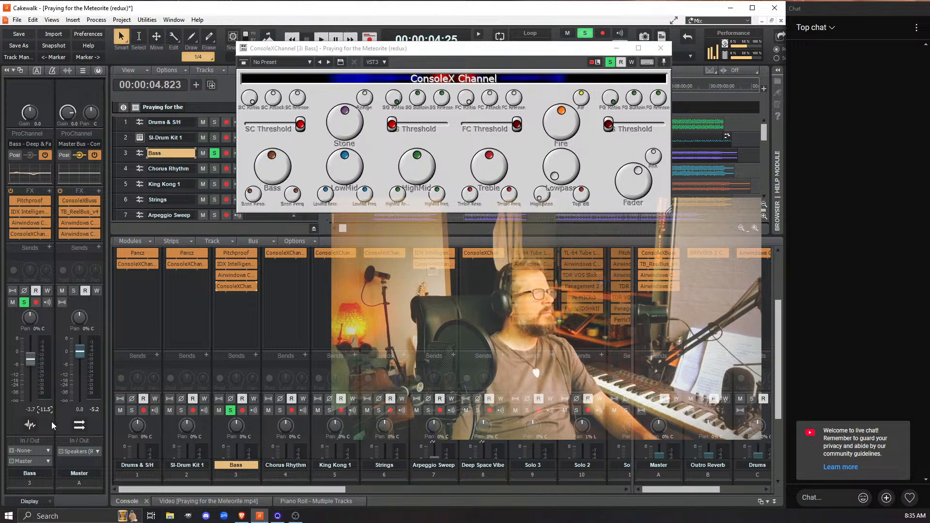
Bypass ConsoleXChannel on the Bass strip and play the same passage to measure the unprocessed peak level.
click(219, 286)
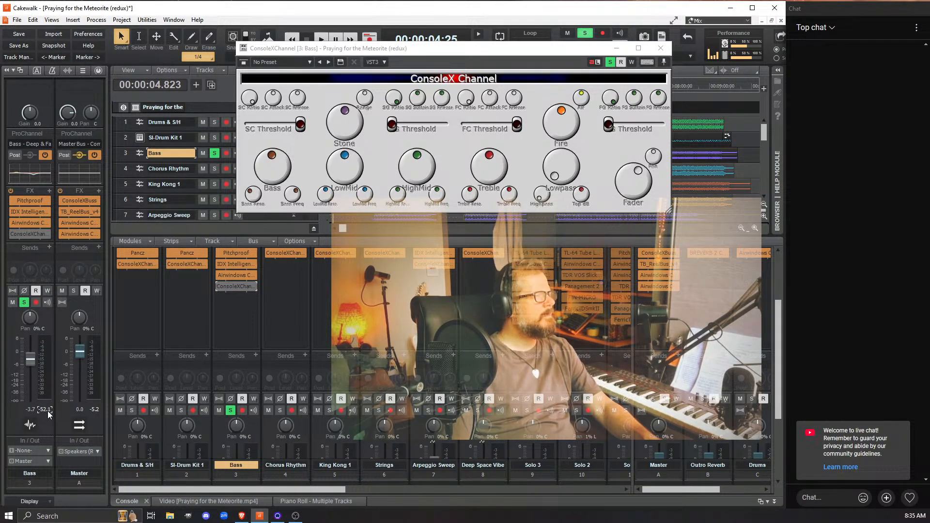
key(space)
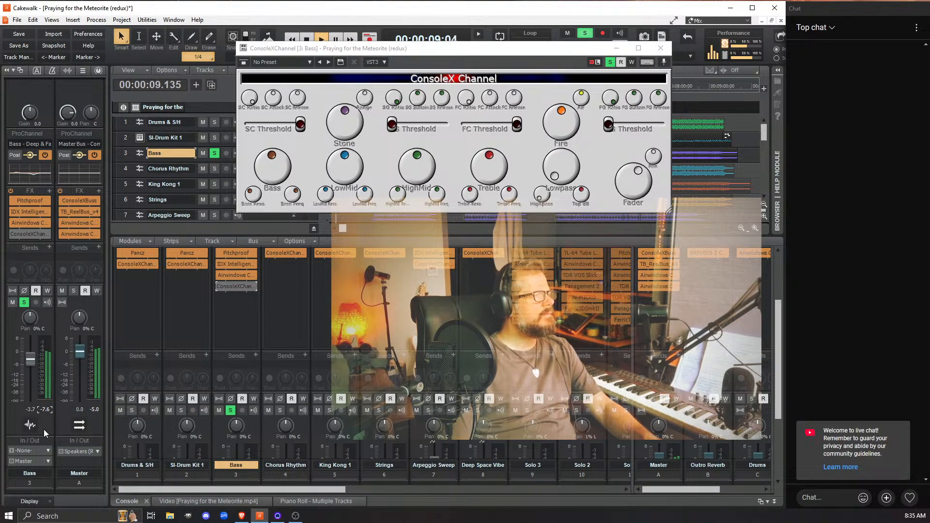
key(space)
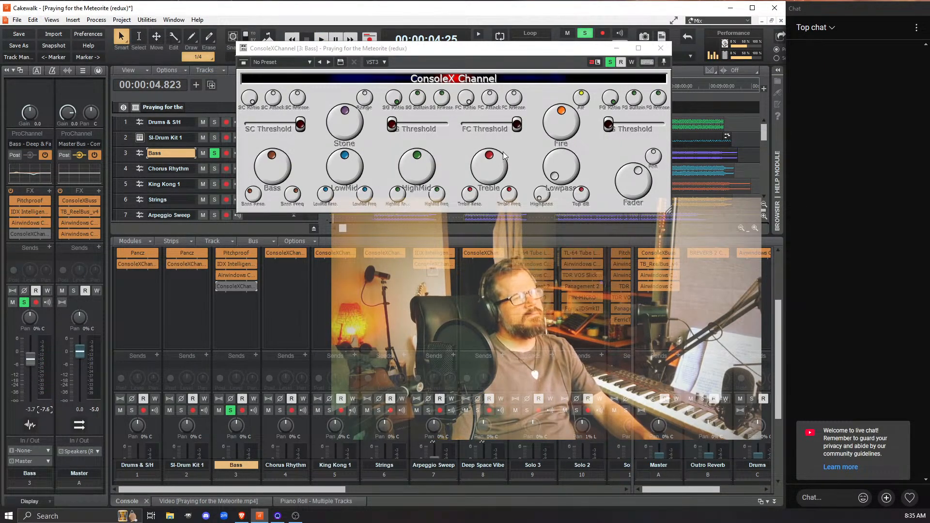
Raise ConsoleXChannel's Fader a little more, re-enable the plug-in, and play the soloed Bass to check its level.
drag(631, 198, 622, 190)
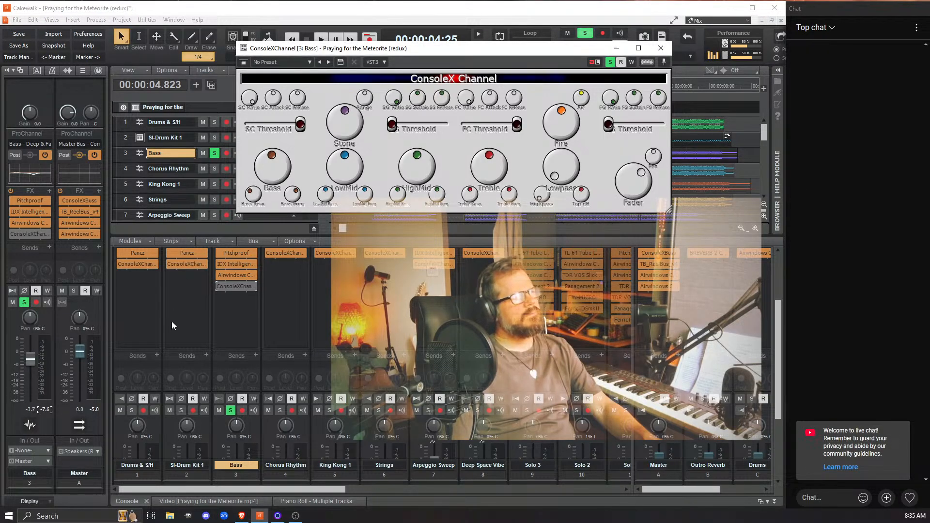
click(216, 288)
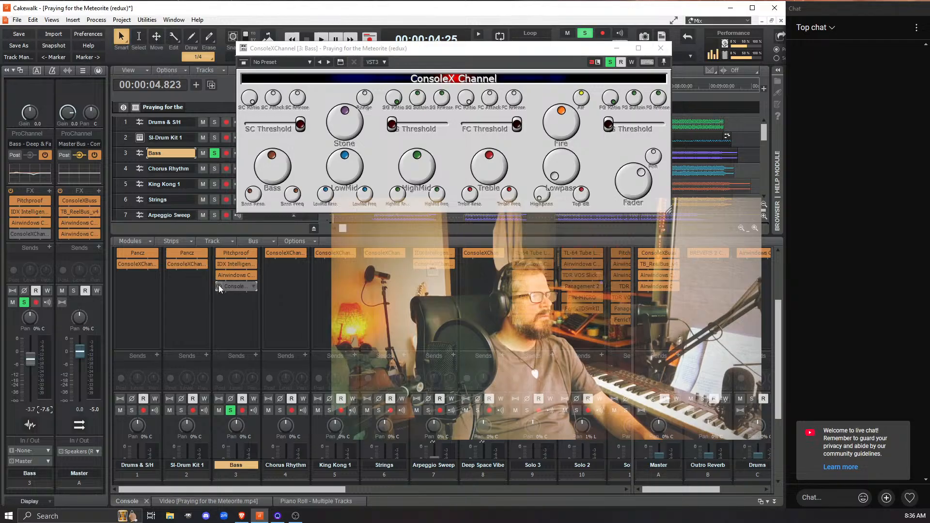
key(space)
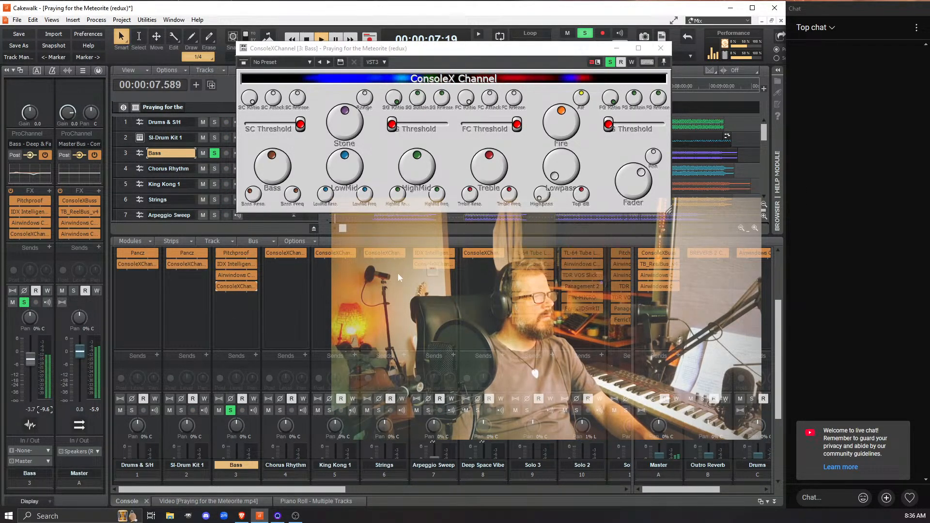
Nudge ConsoleXChannel's Fader up again, clear the Bass peak reading, and replay the soloed Bass from 00:00:04.823.
click(624, 189)
key(space)
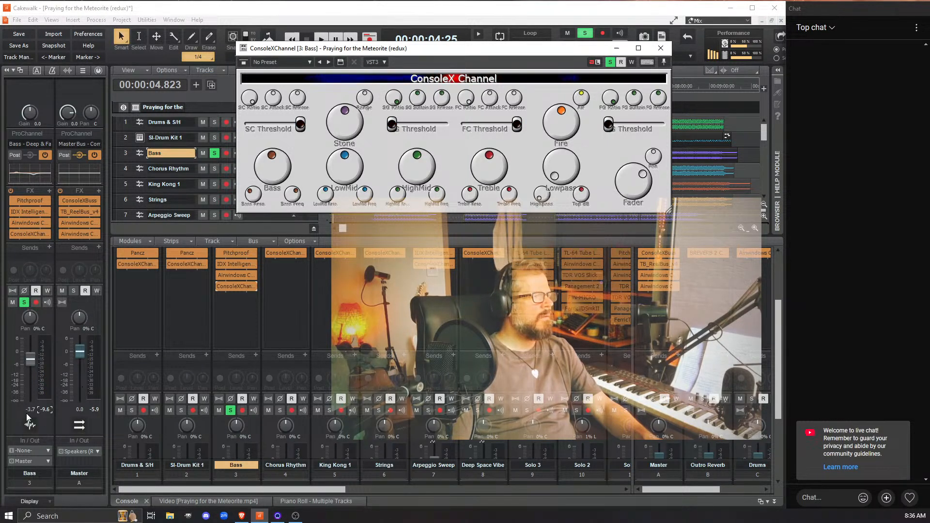
click(48, 406)
key(space)
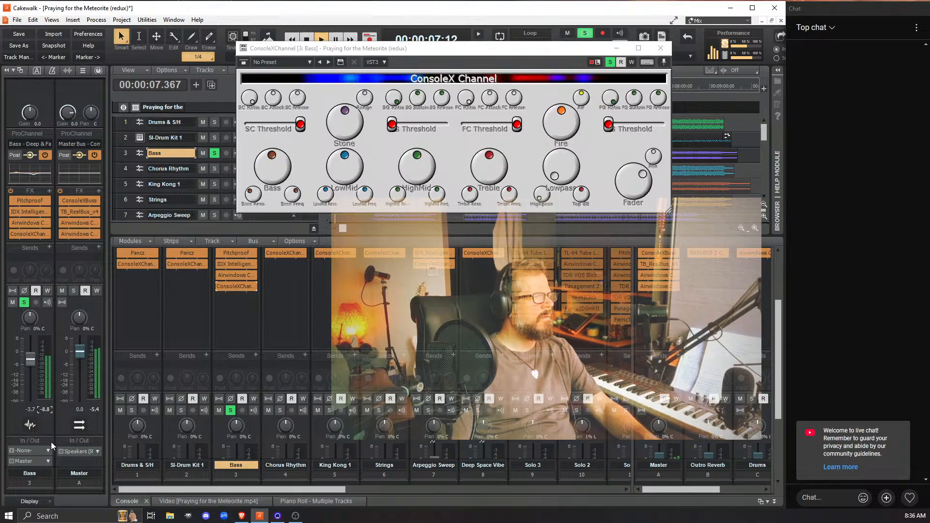
Toggle the ConsoleXChannel bypass during playback, then replay the soloed Bass with the plug-in bypassed to compare peak levels.
click(222, 287)
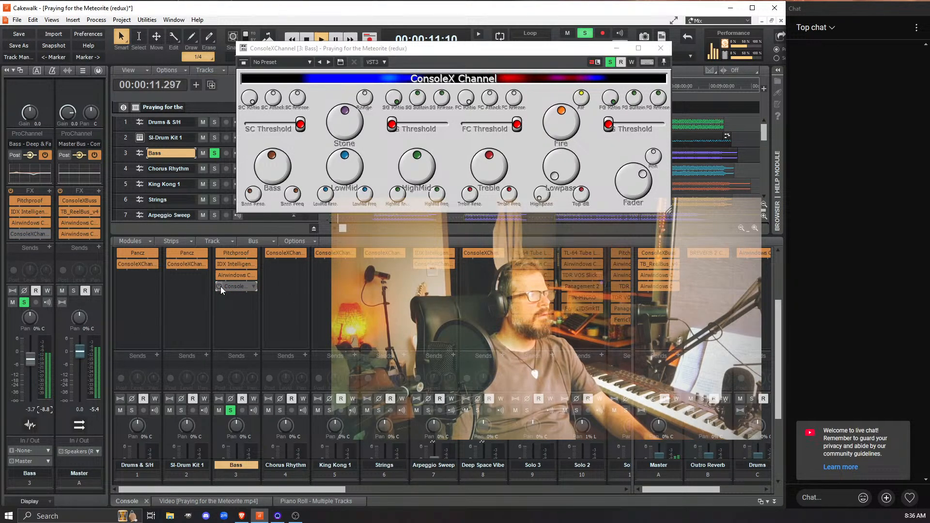
click(219, 287)
key(space)
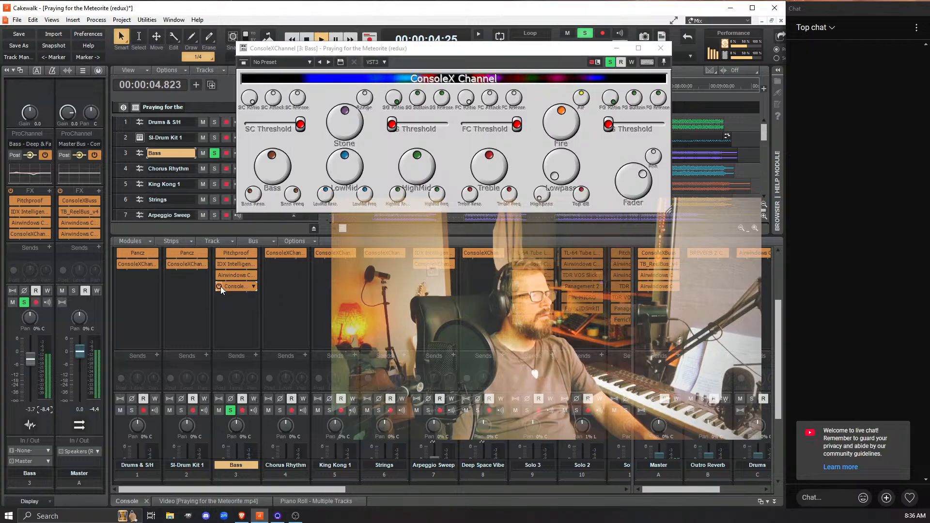
click(220, 286)
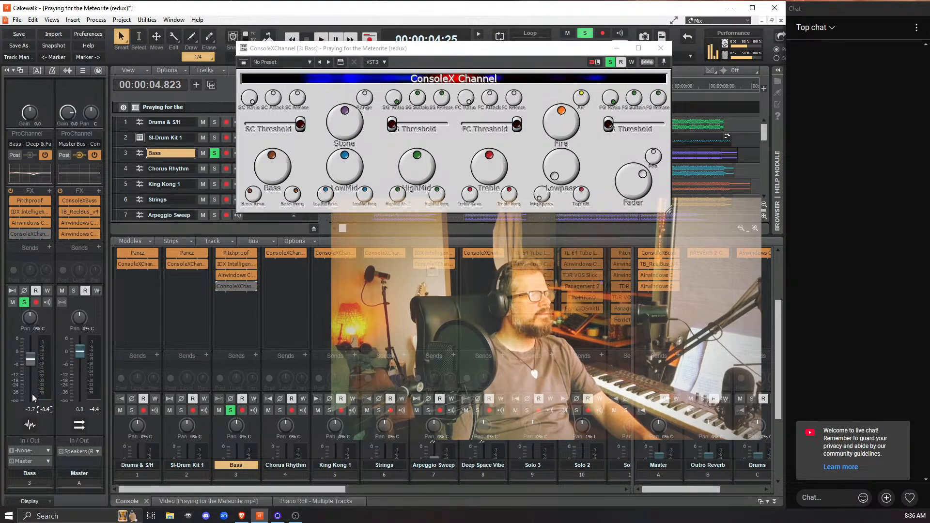
key(space)
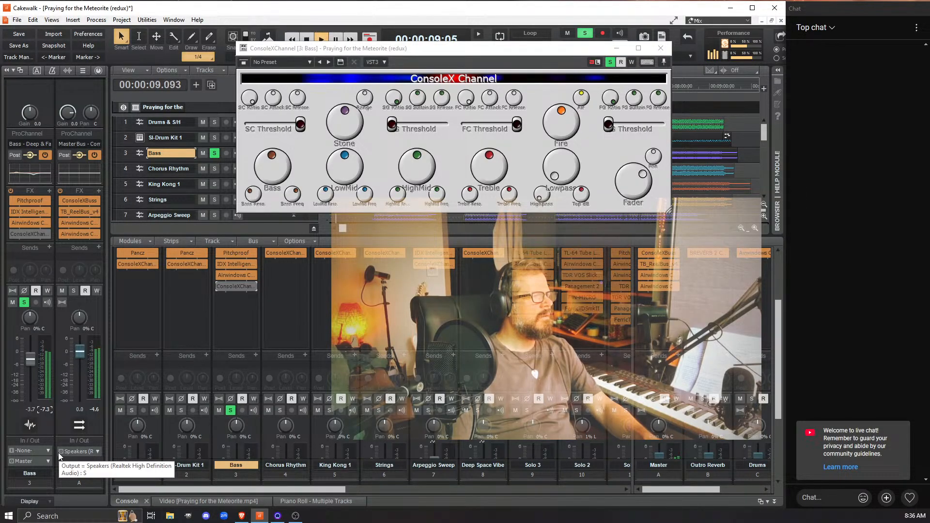
Replay the soloed Bass from 00:00:04.823 with ConsoleXChannel bypassed to measure the unprocessed peak level.
key(space)
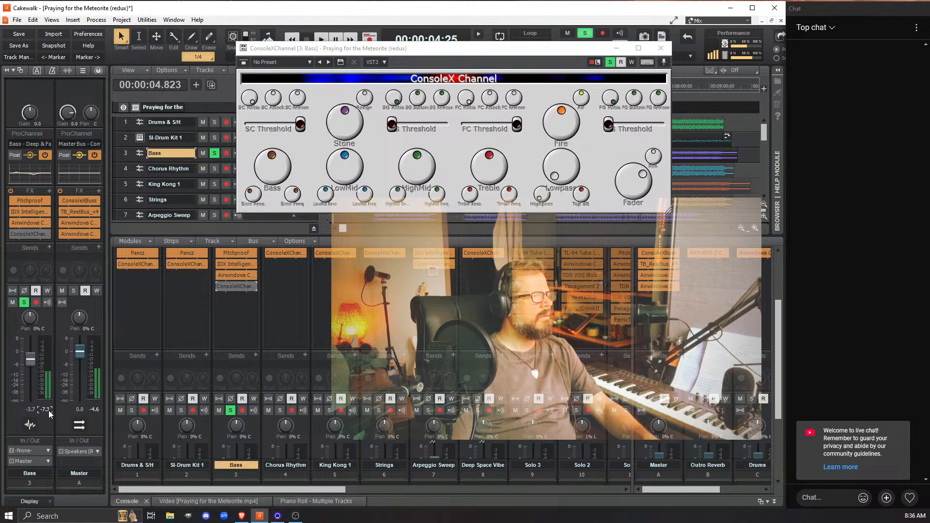
key(space)
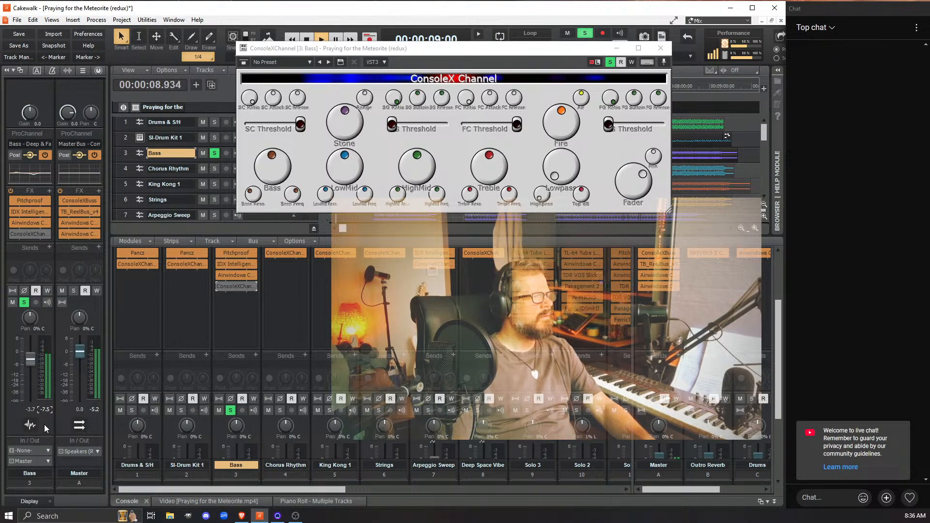
key(space)
key(space)
key(space)
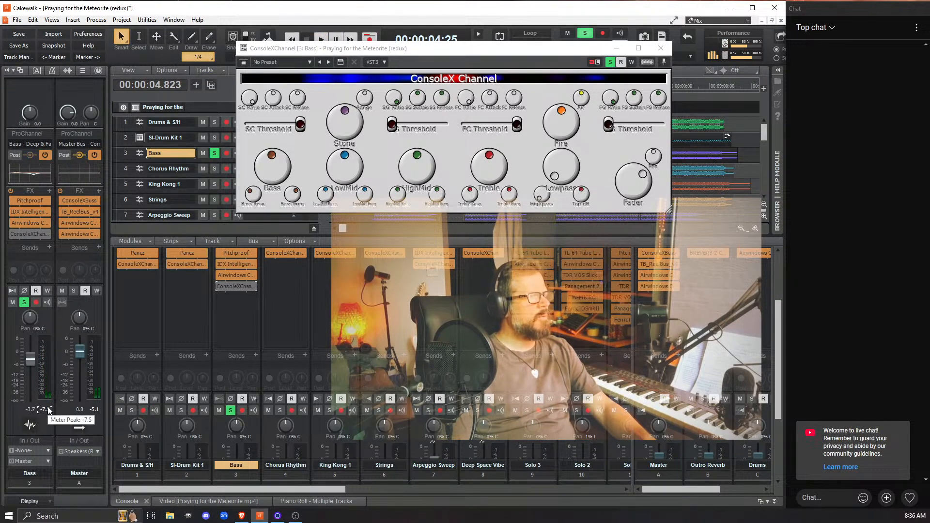
Re-enable ConsoleXChannel on the Bass strip and play the soloed passage to check its processed peak level.
double_click(225, 286)
double_click(221, 286)
click(221, 286)
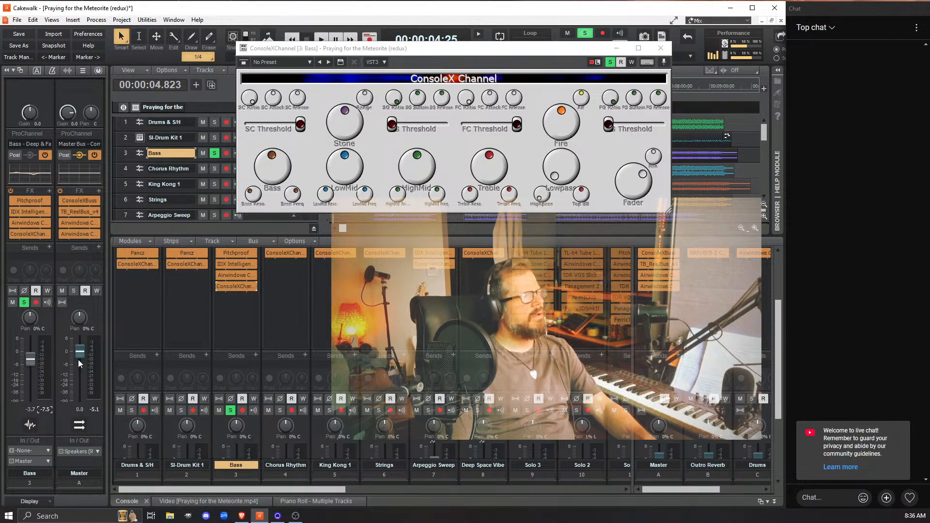
key(space)
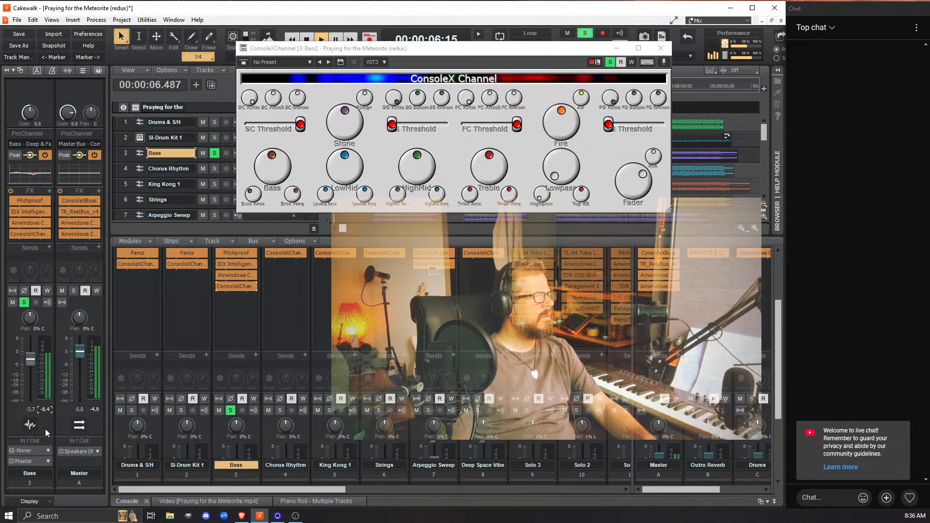
key(space)
Raise ConsoleXChannel's Fader slightly, reset the Bass peak reading, and replay the soloed passage to check the match.
drag(629, 183, 628, 173)
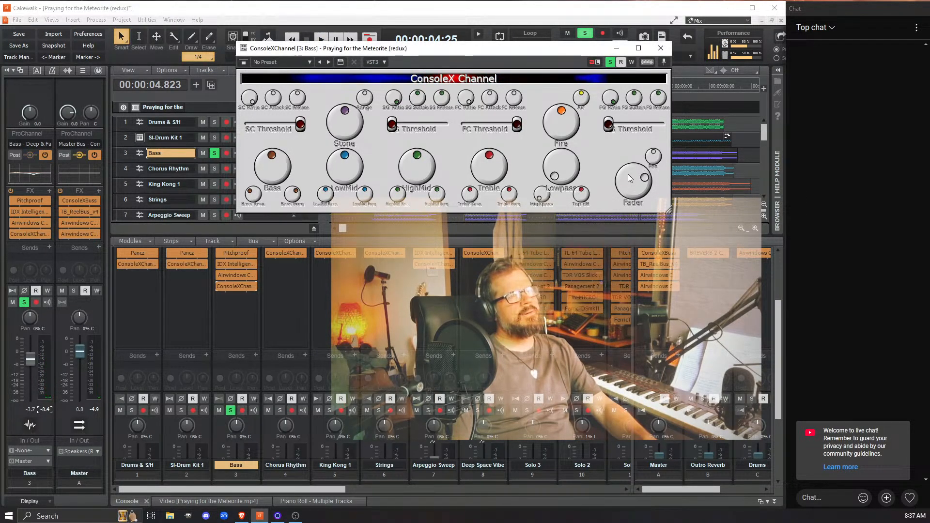
click(45, 412)
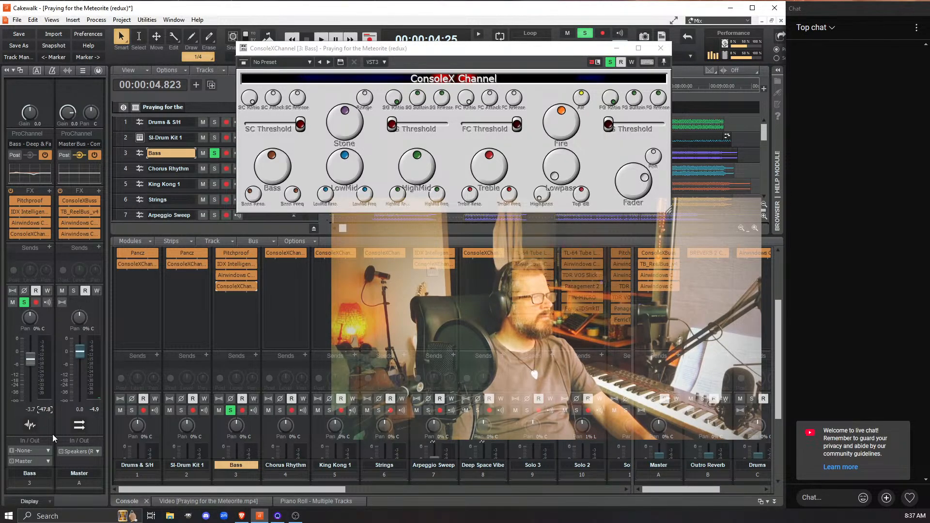
key(space)
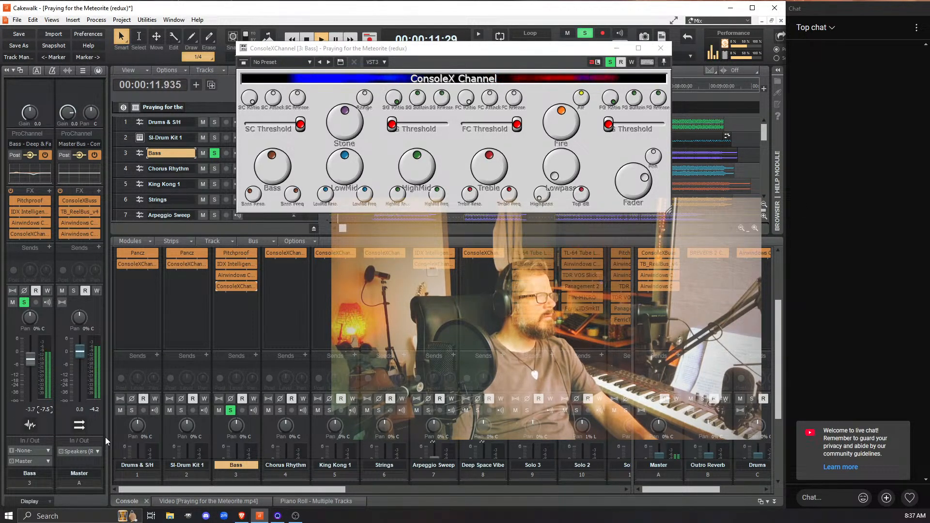
key(space)
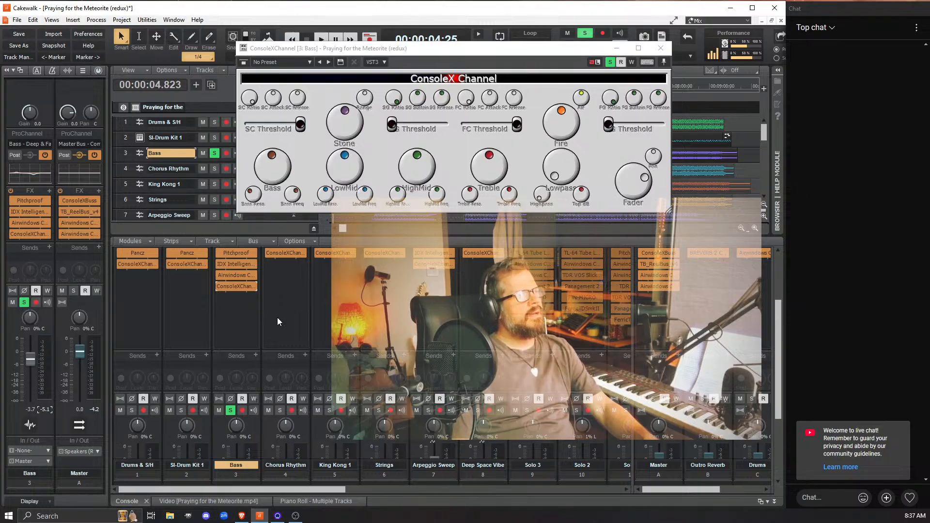
Unsolo the Bass track and toggle its ConsoleXChannel bypass during playback to compare both versions in the full mix.
click(214, 153)
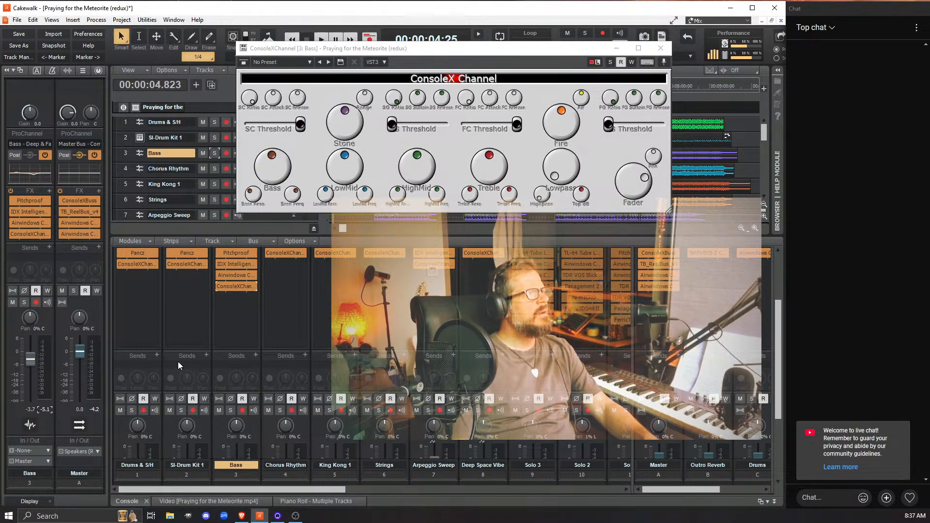
click(219, 286)
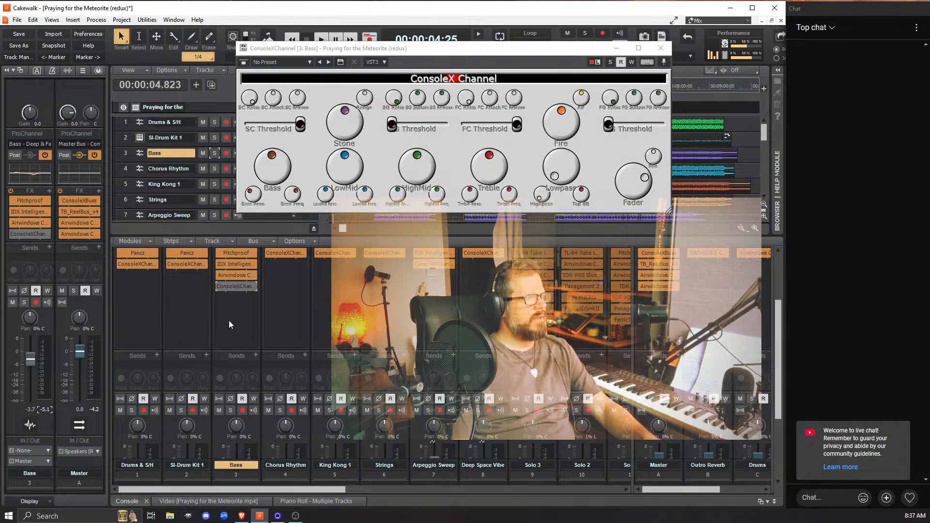
key(space)
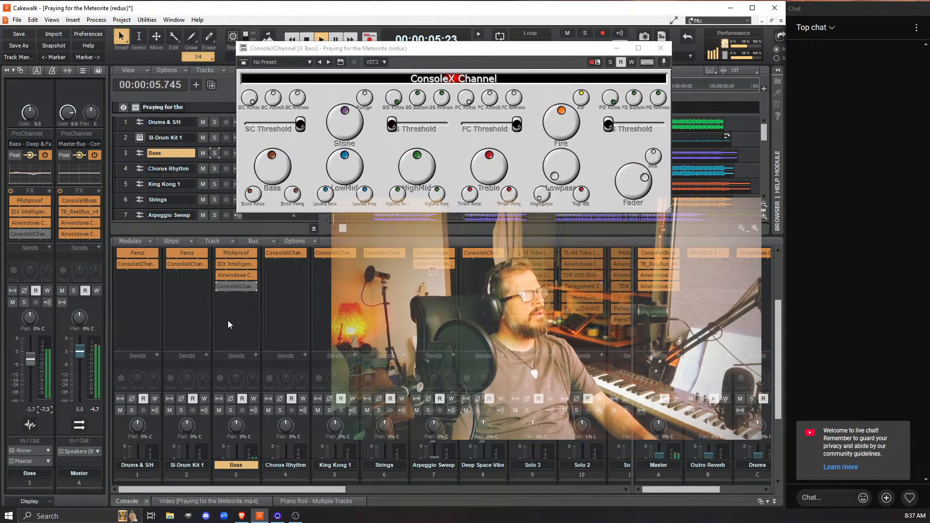
click(219, 286)
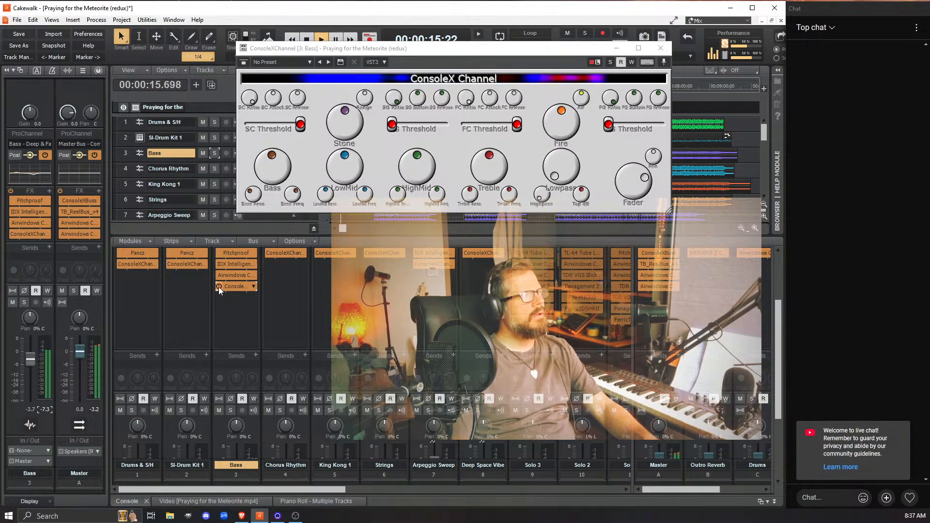
click(219, 287)
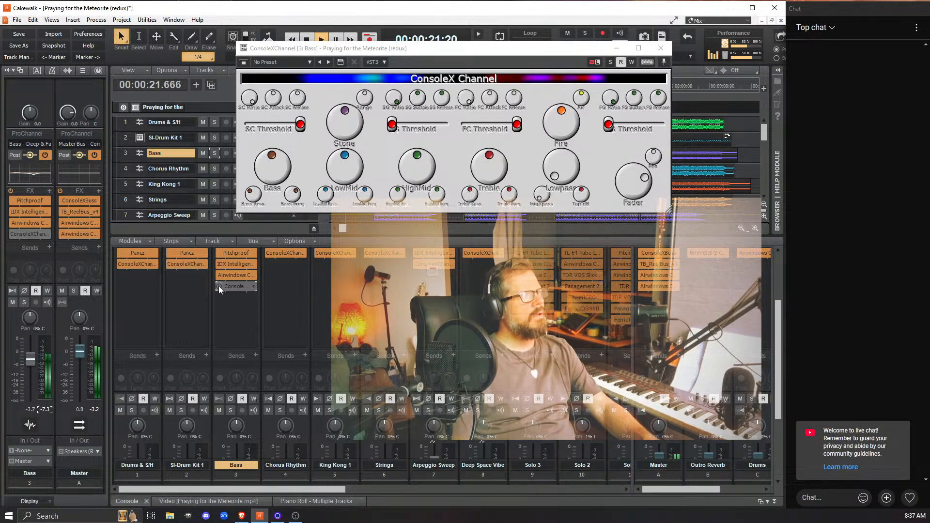
click(219, 286)
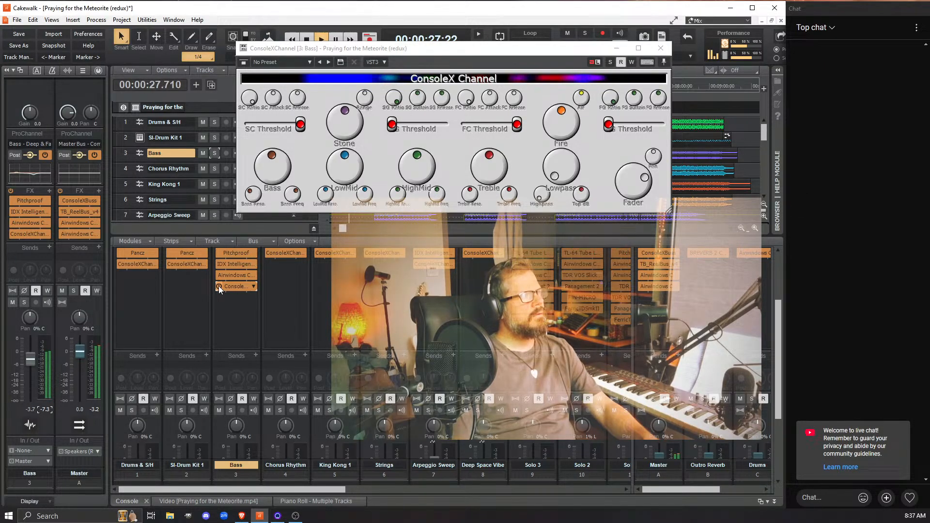
click(219, 286)
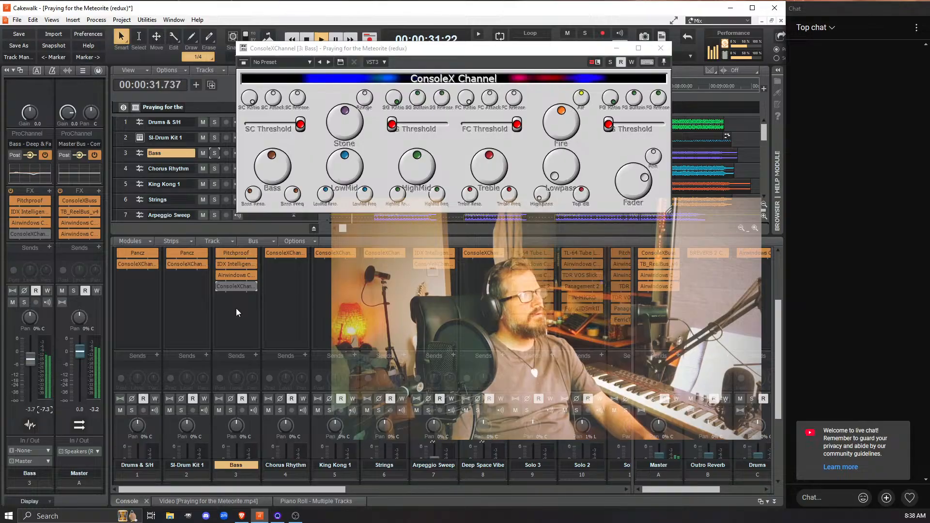
key(space)
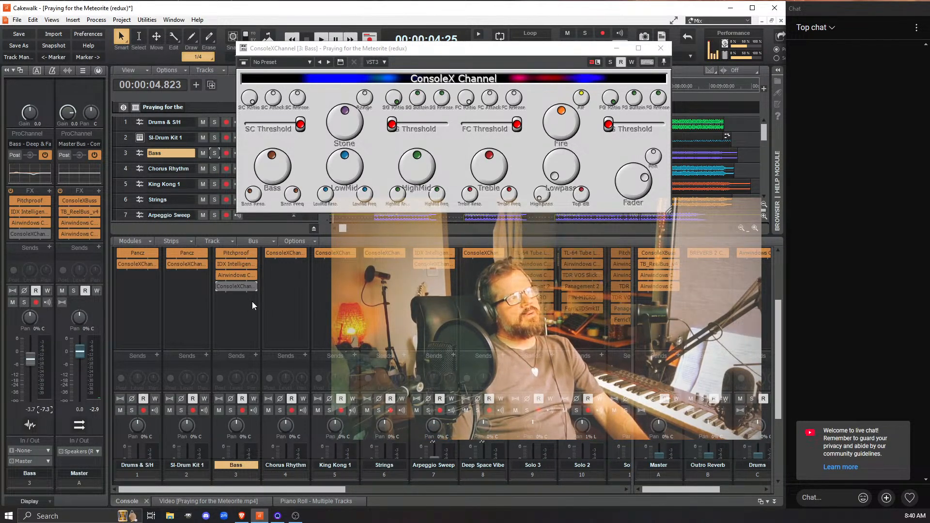
Re-enable ConsoleXChannel, boost LowMid to maximum during playback, lower the LowMid frequency, and sweep LowMid Reso.
click(219, 286)
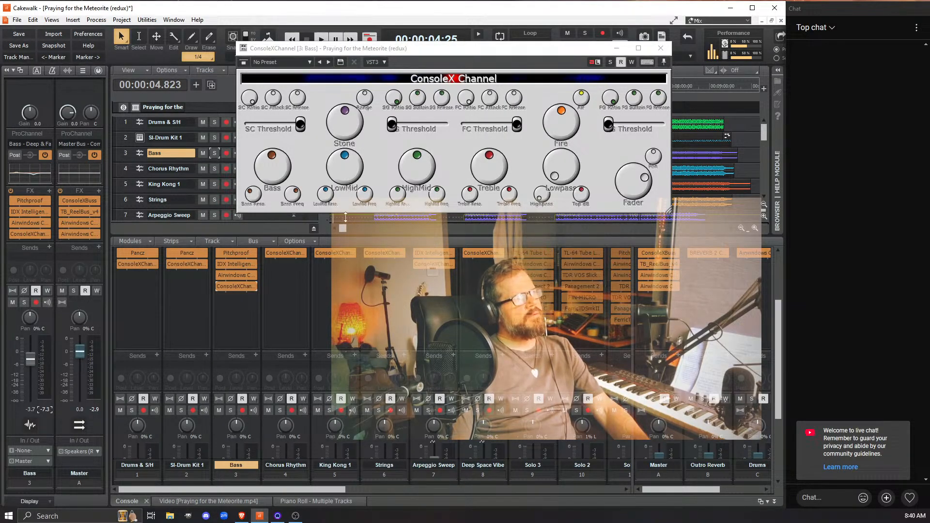
key(space)
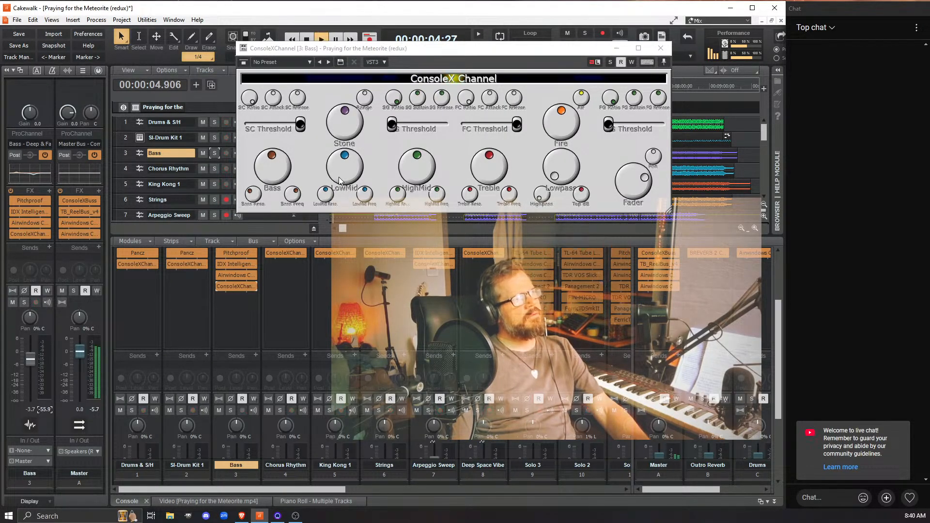
drag(339, 176, 333, 54)
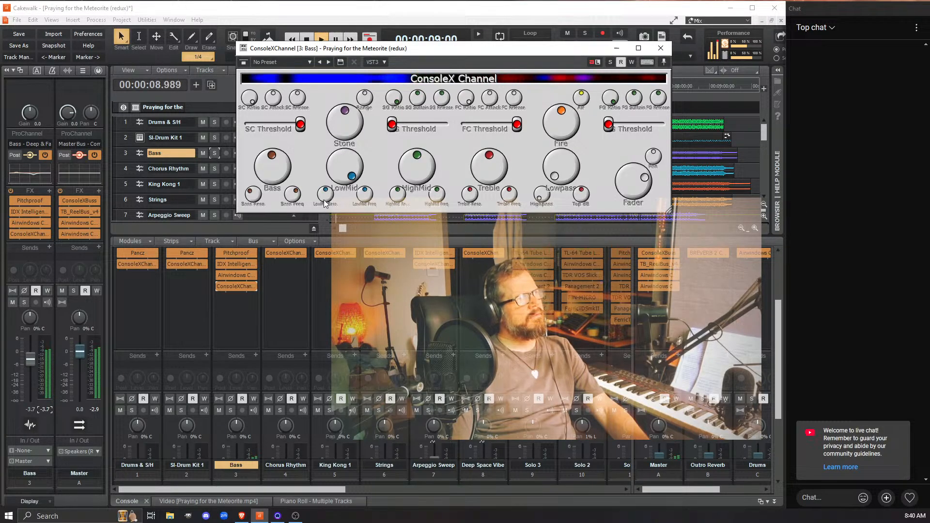
drag(324, 192, 321, 211)
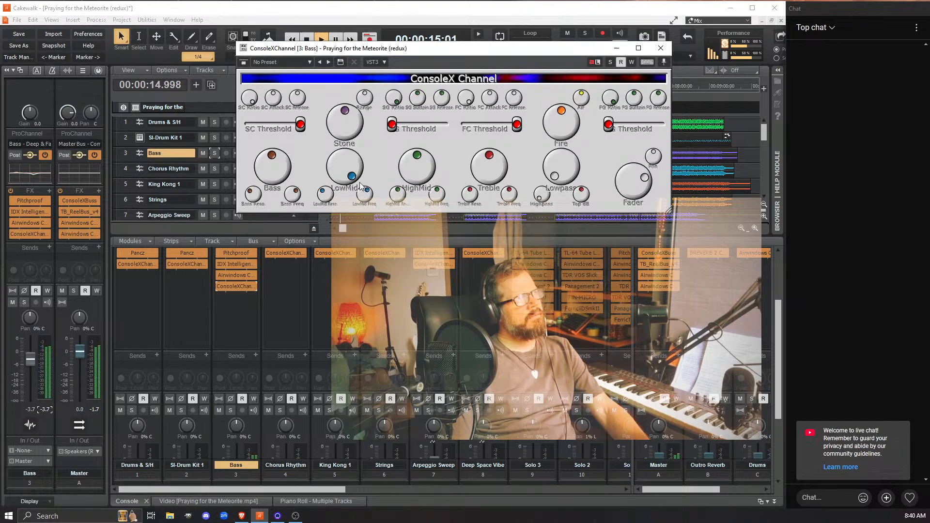
drag(364, 193, 359, 213)
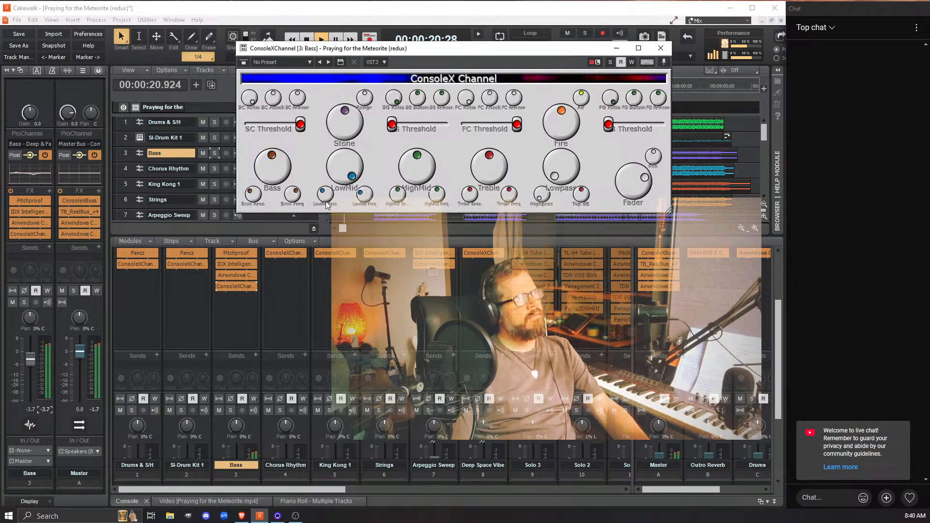
drag(326, 196, 324, 216)
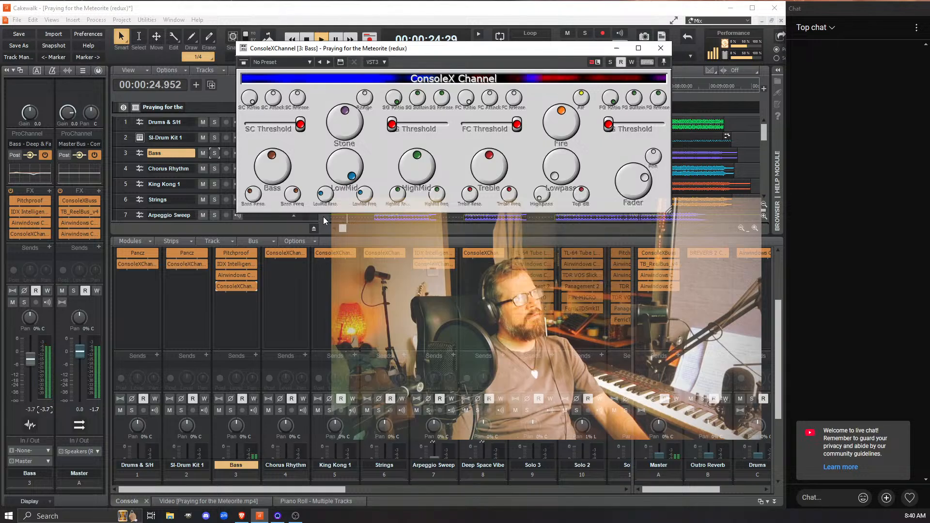
drag(321, 205, 316, 170)
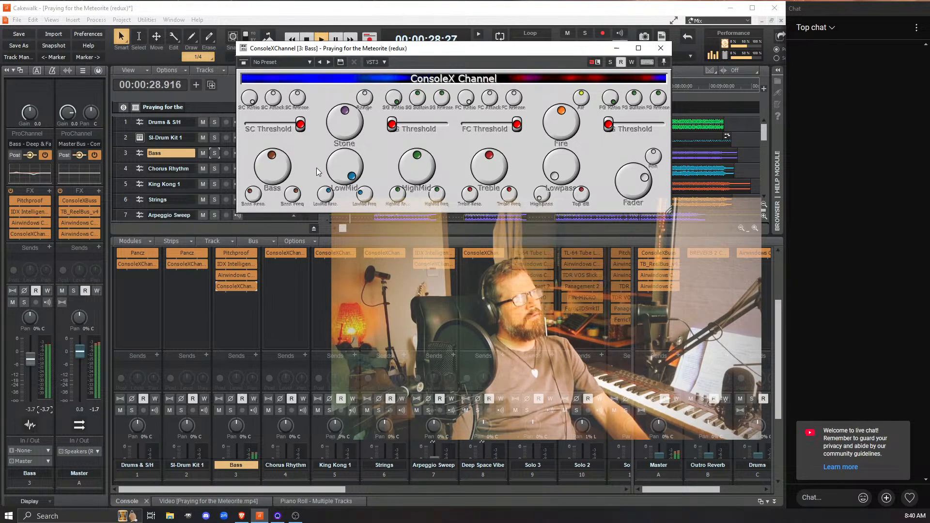
key(space)
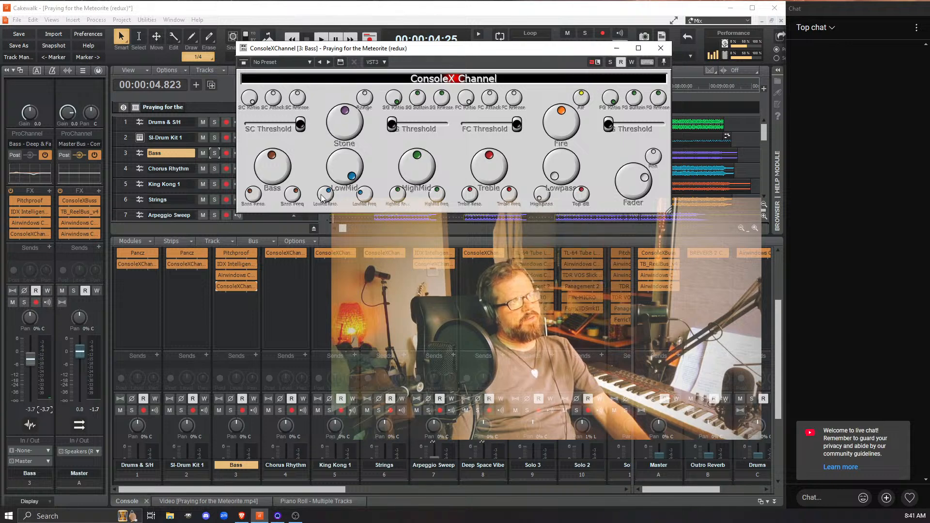
Replay the mix while sweeping LowMid Reso down and back up to slightly above centre, and return LowMid to centre.
key(space)
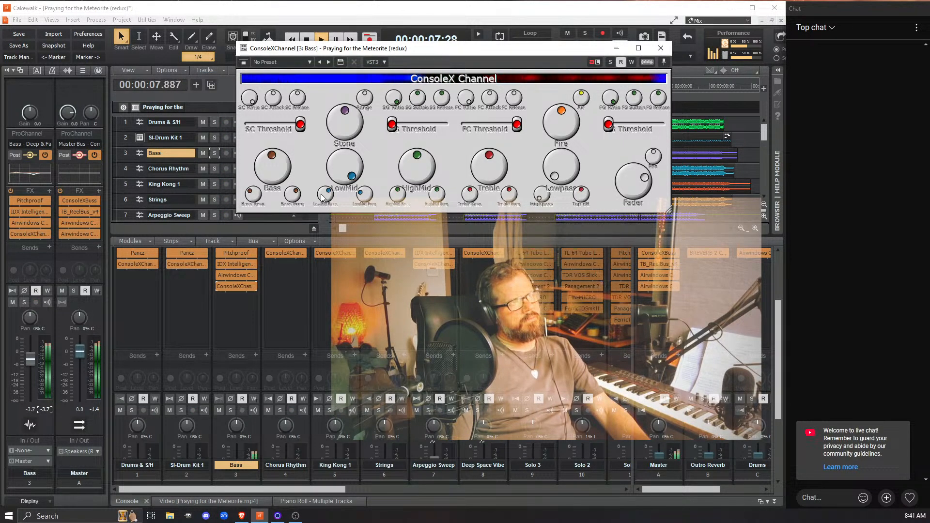
drag(321, 196, 332, 232)
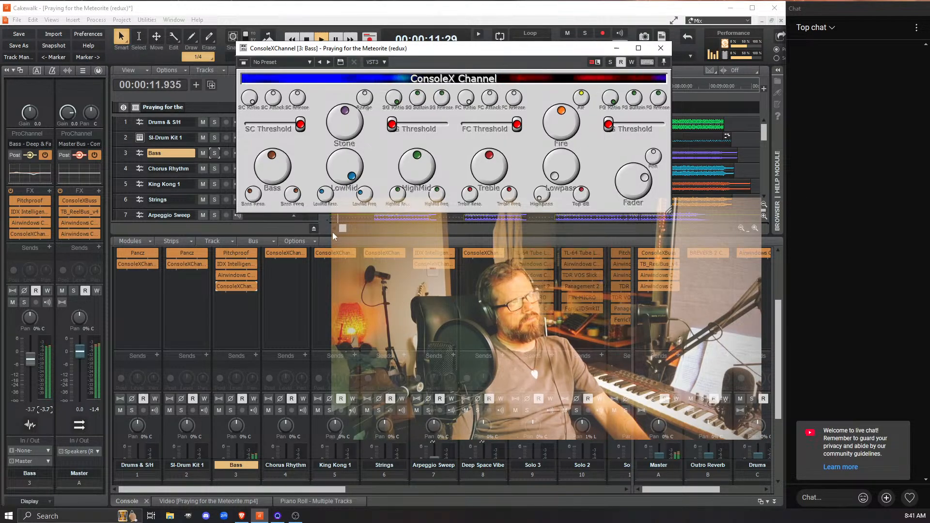
drag(333, 233, 315, 245)
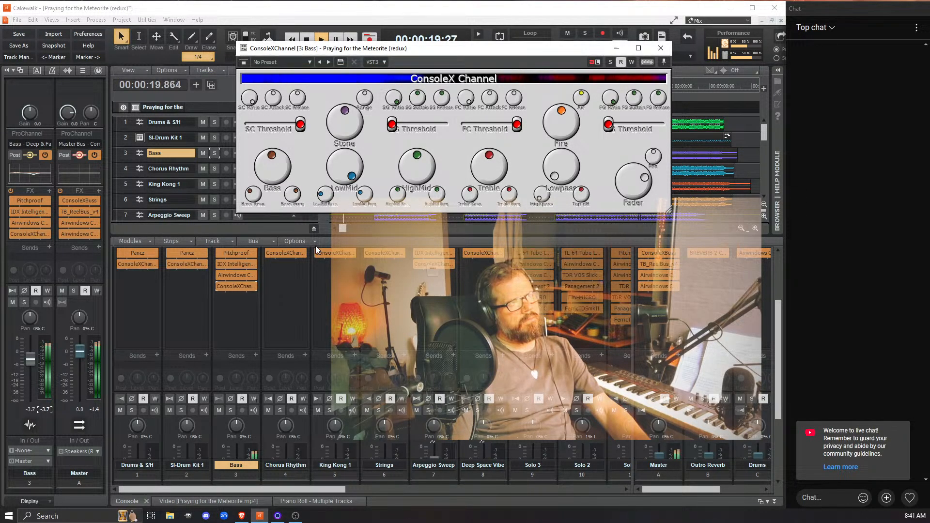
drag(315, 245, 300, 199)
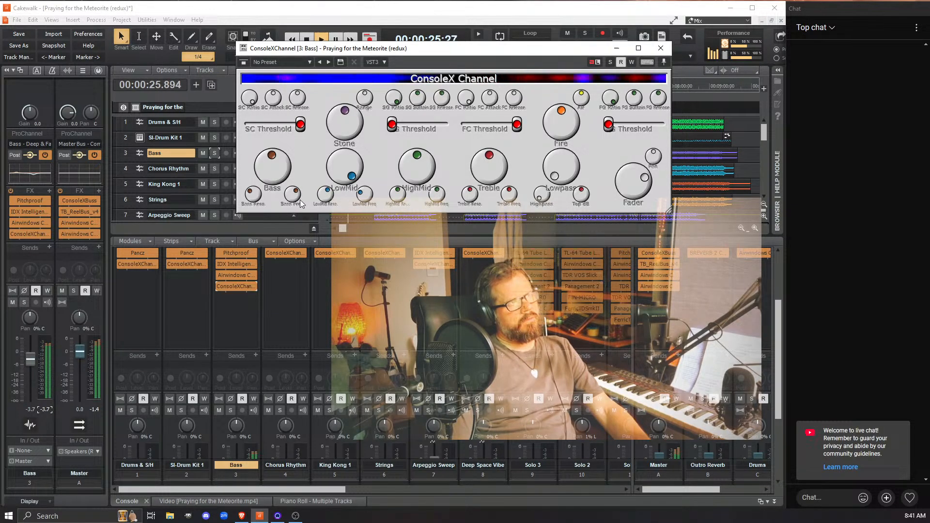
drag(348, 166, 343, 227)
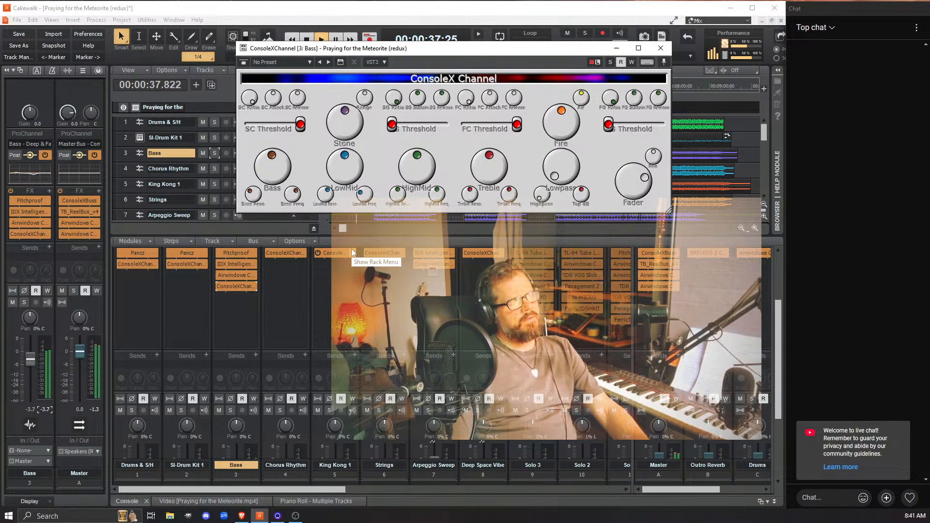
Toggle the Bass ConsoleXChannel bypass repeatedly during playback to compare the adjusted tone in the full mix, ending with it enabled.
click(218, 286)
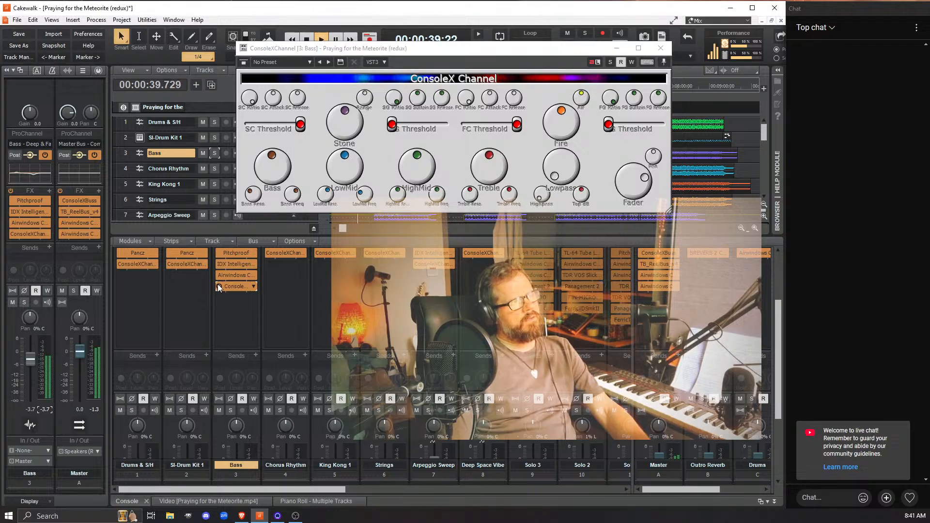
click(218, 286)
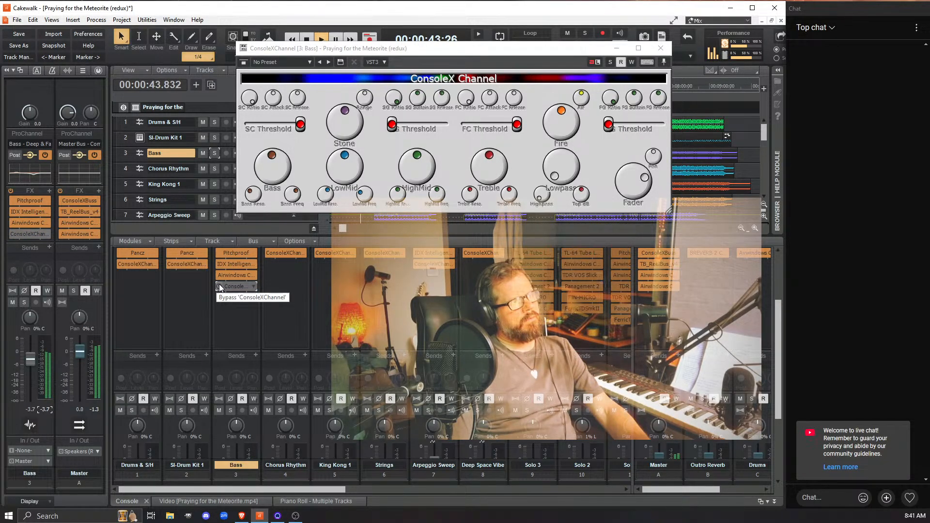
click(219, 284)
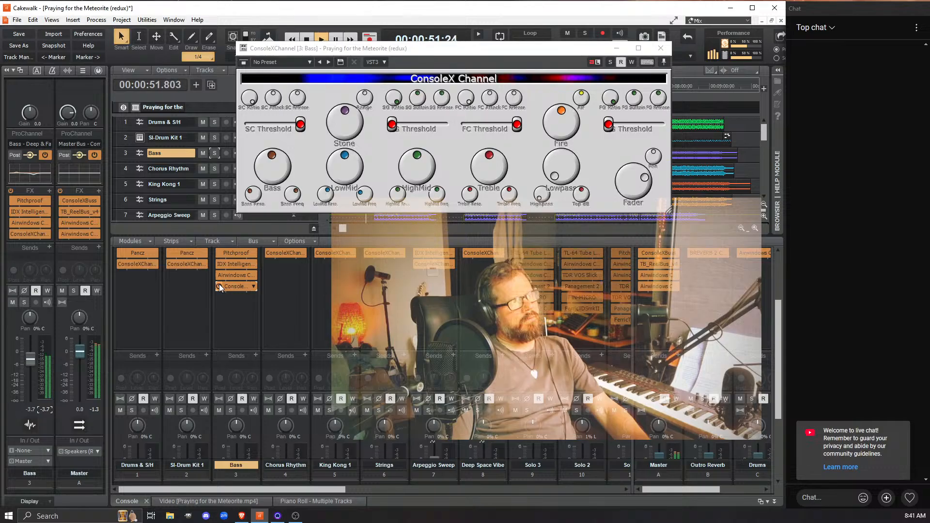
click(219, 284)
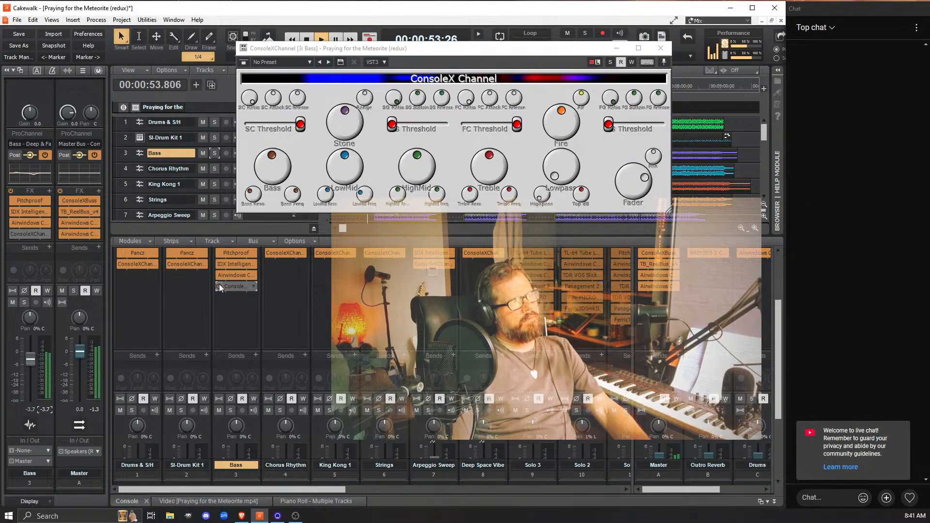
click(219, 284)
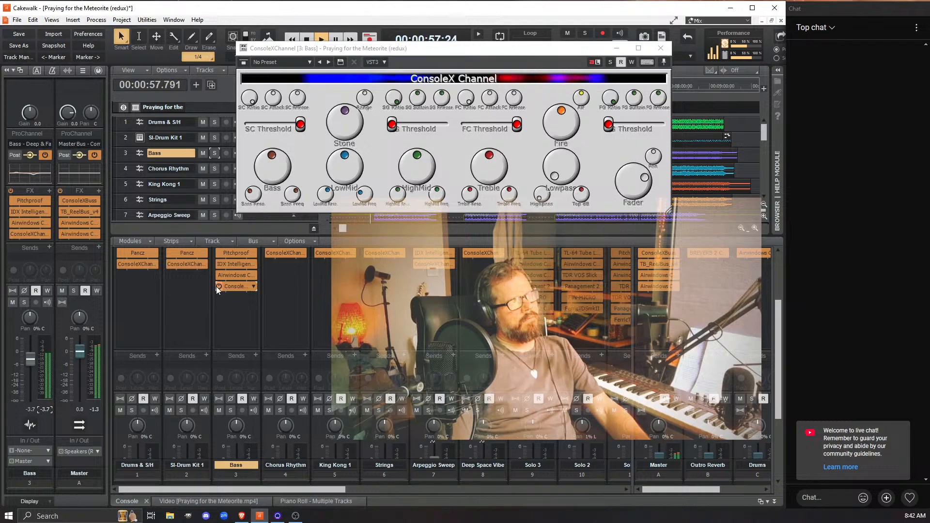
Stop playback, solo the Bass track, and replay it while toggling its ConsoleXChannel bypass to compare both versions, ending with the plugin enabled.
key(space)
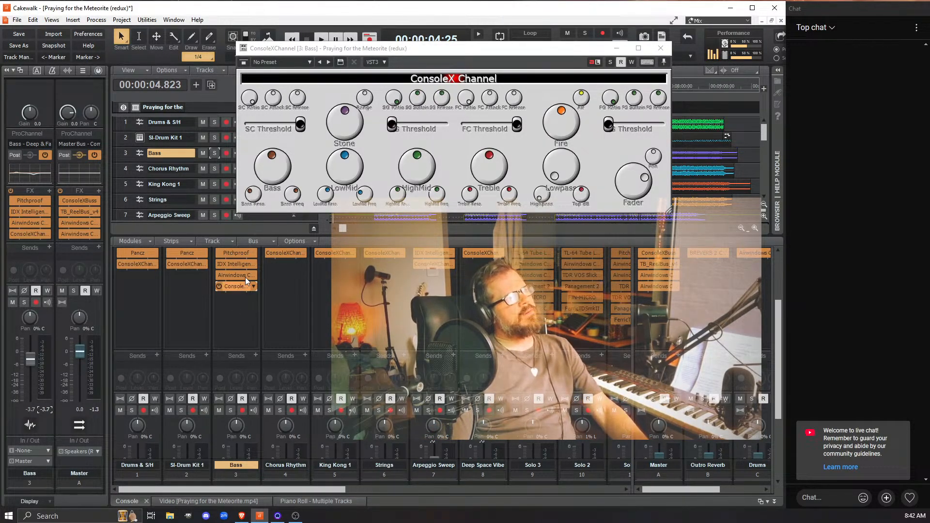
click(215, 153)
key(space)
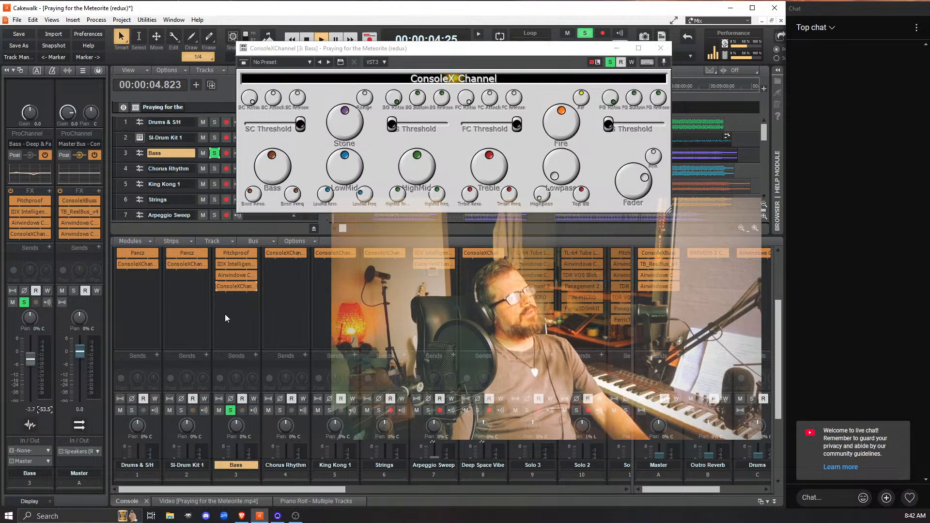
click(219, 287)
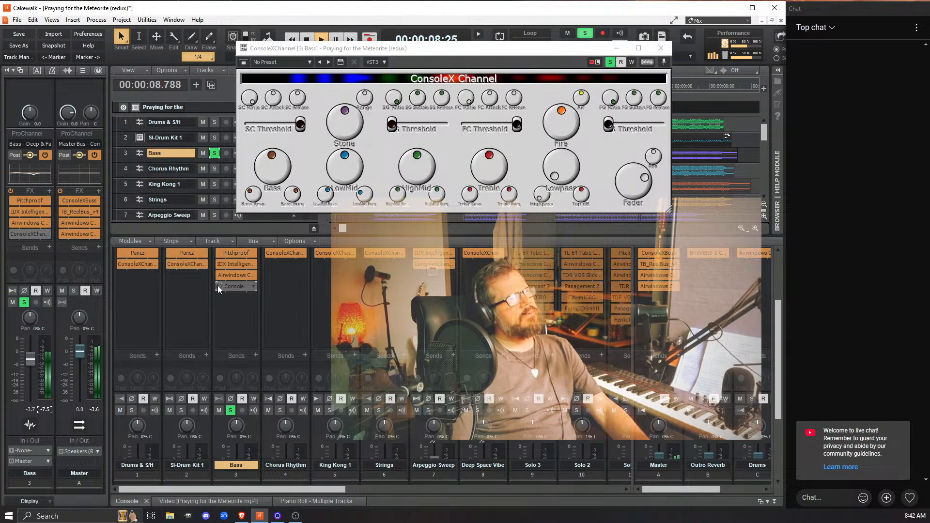
click(218, 287)
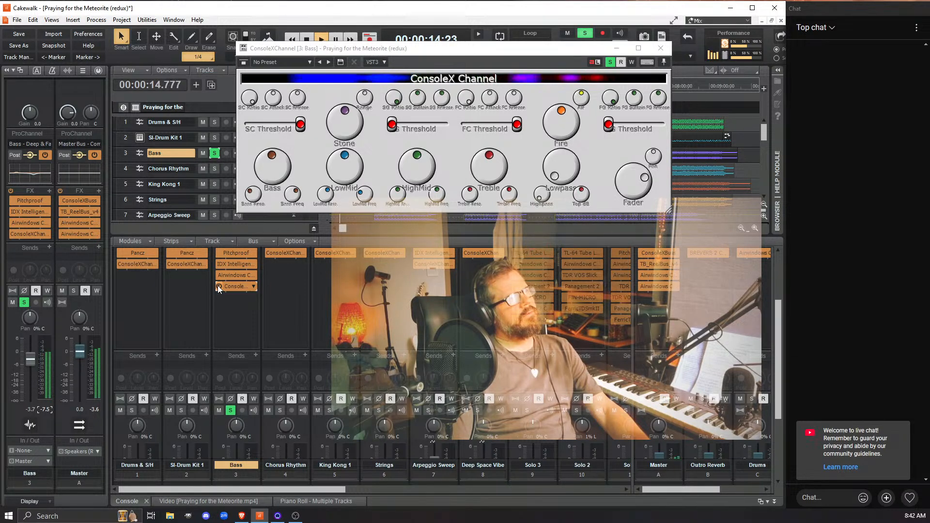
click(218, 286)
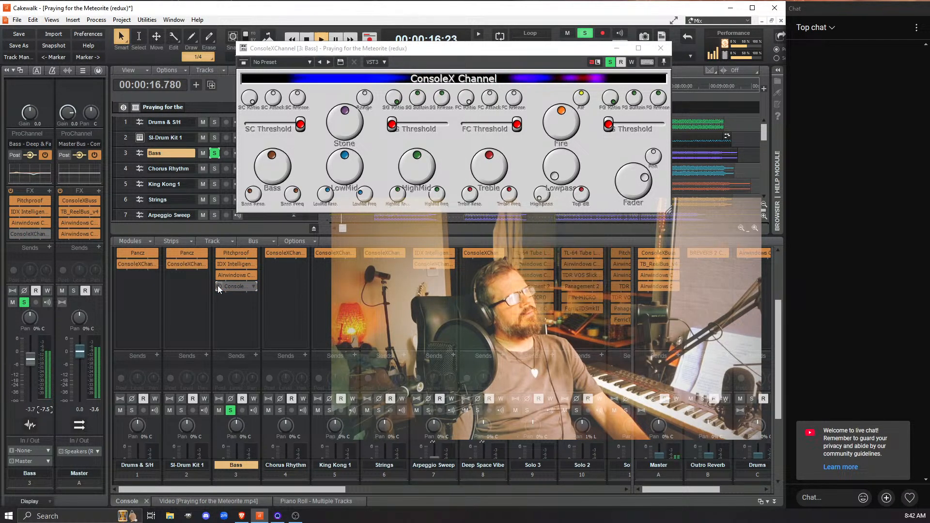
click(218, 287)
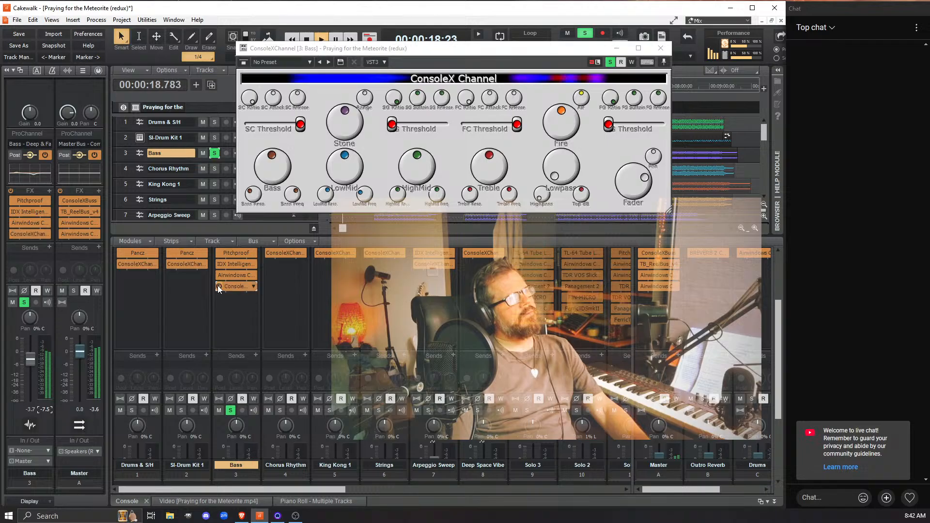
key(space)
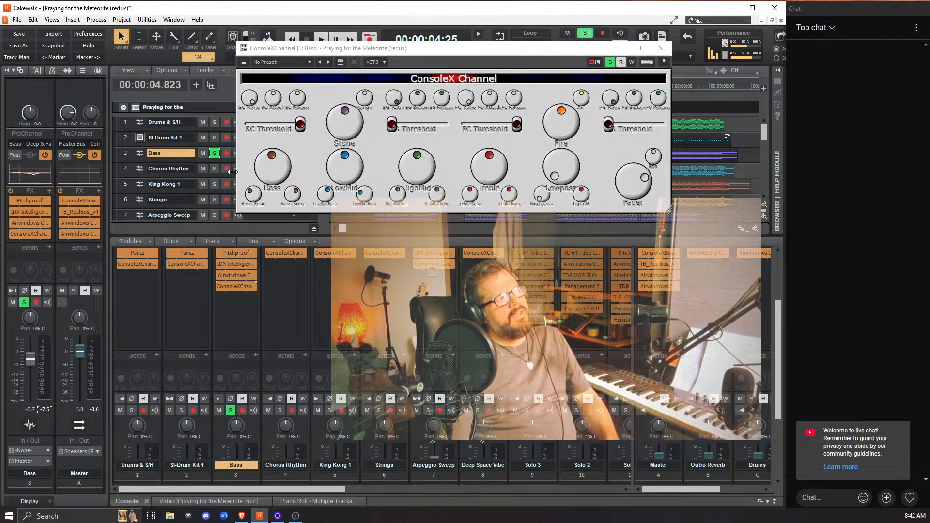
Unsolo the Bass track and replay the full mix while toggling ConsoleXChannel bypass on and off, ending with it enabled and playback stopped.
click(214, 154)
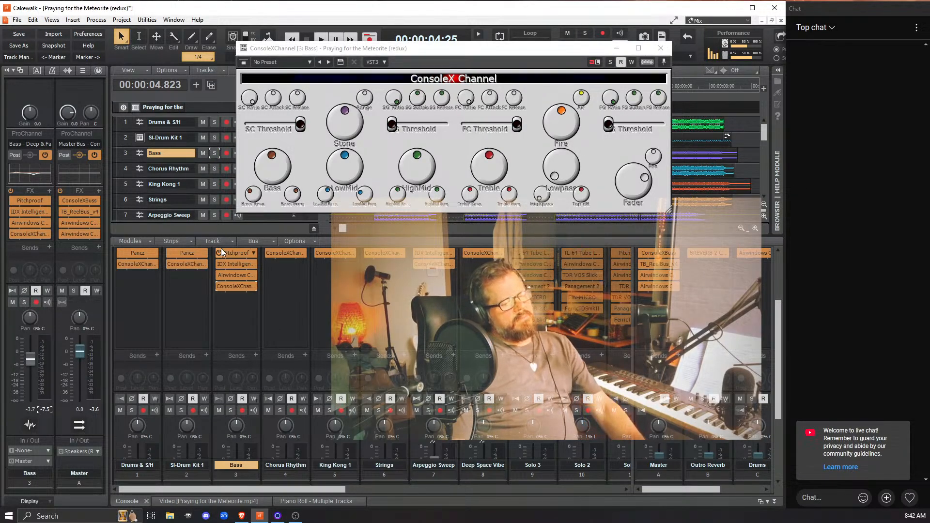
key(space)
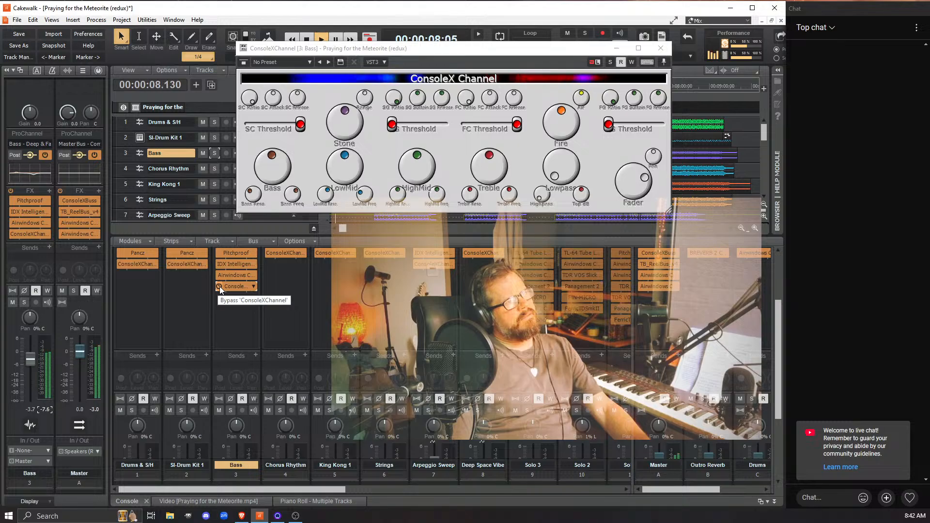
click(219, 286)
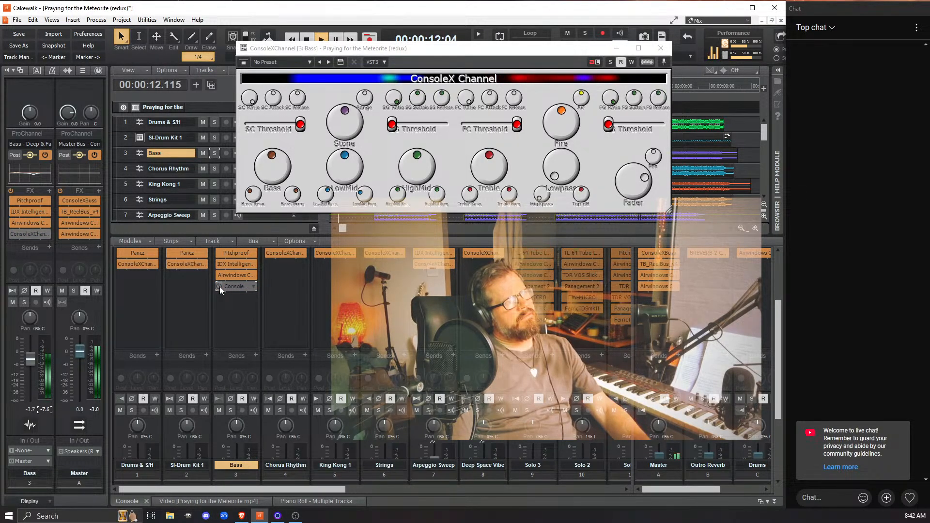
click(220, 285)
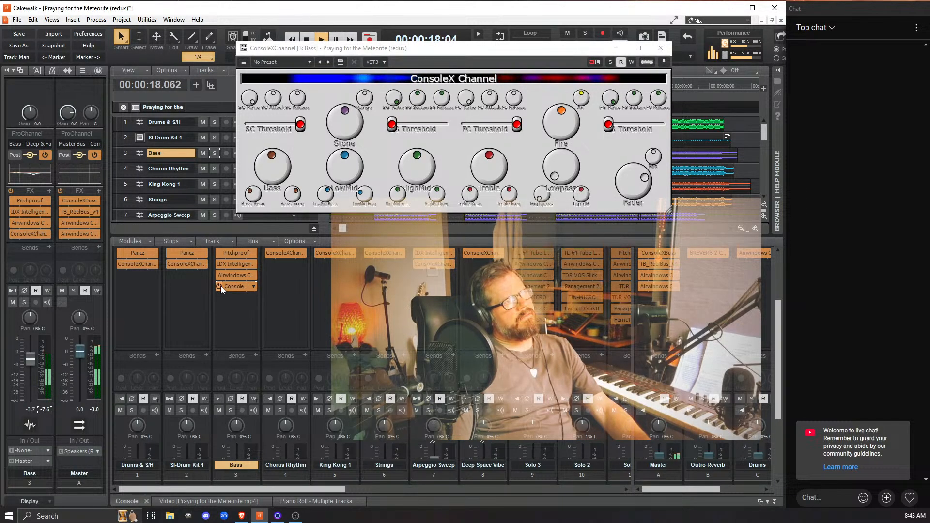
click(220, 285)
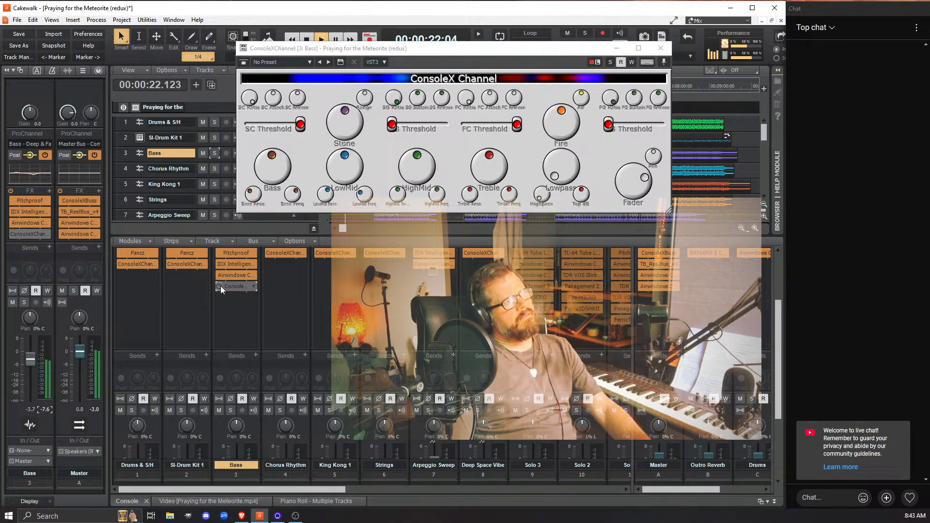
click(221, 285)
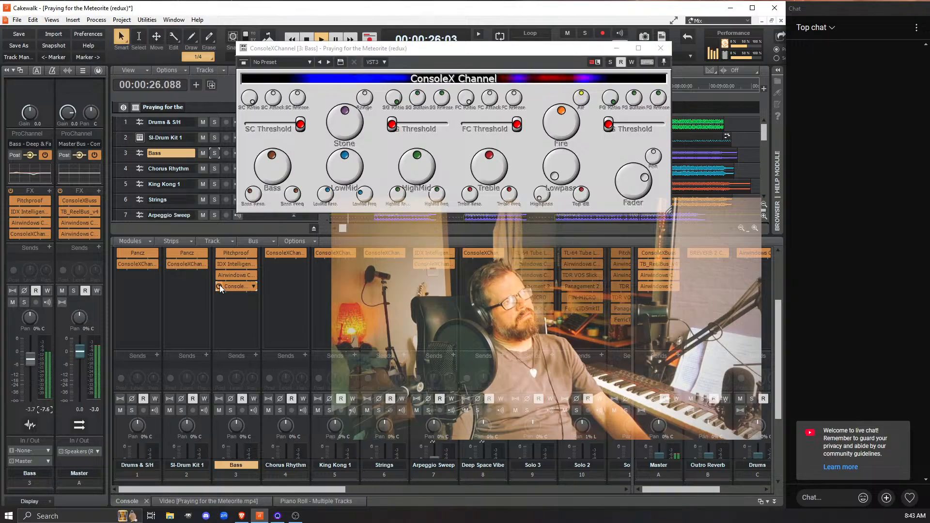
key(space)
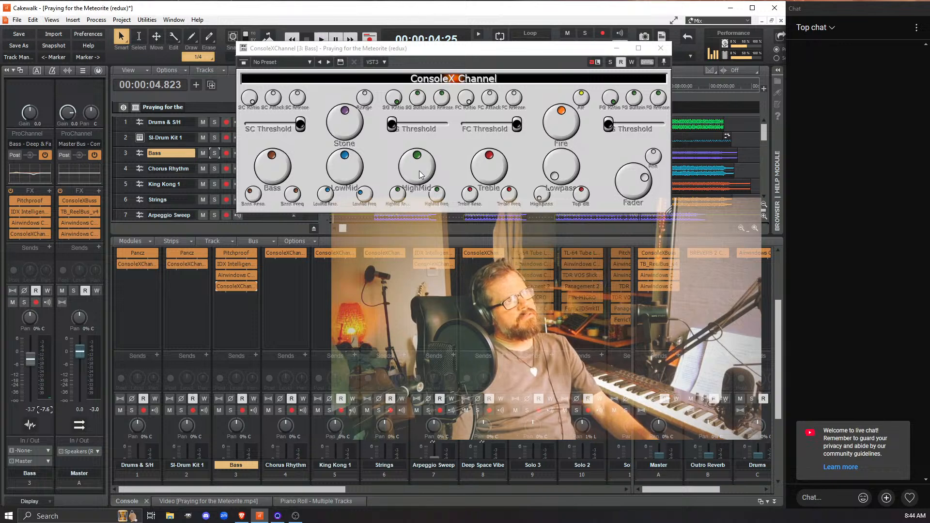
During playback, boost HighMid to maximum, lower the HighMid frequency slightly, raise HighMid Reso slightly, and return HighMid to centre.
key(space)
drag(418, 175, 400, 85)
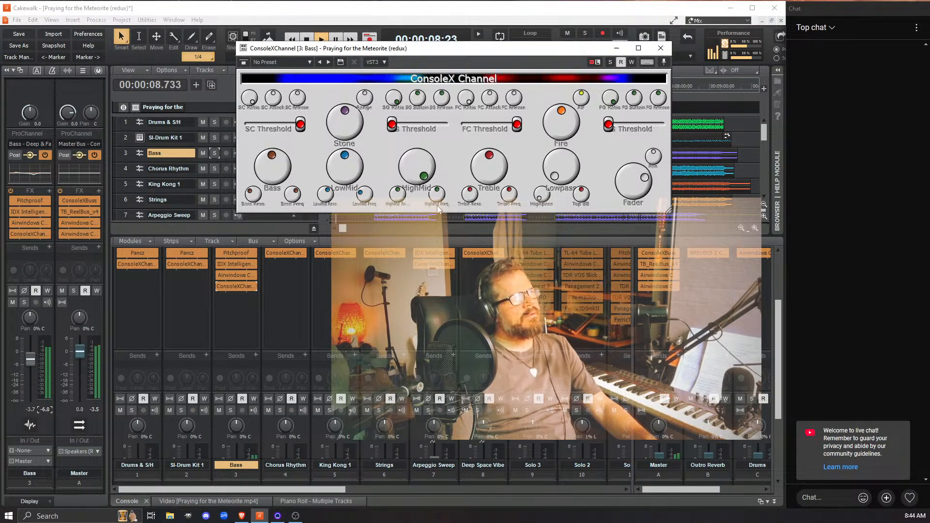
drag(436, 199, 428, 176)
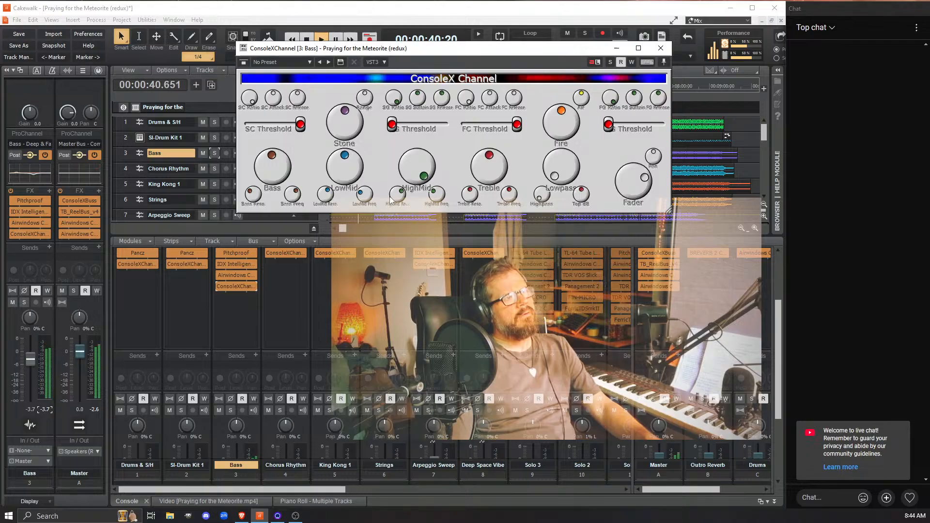
drag(421, 199, 420, 223)
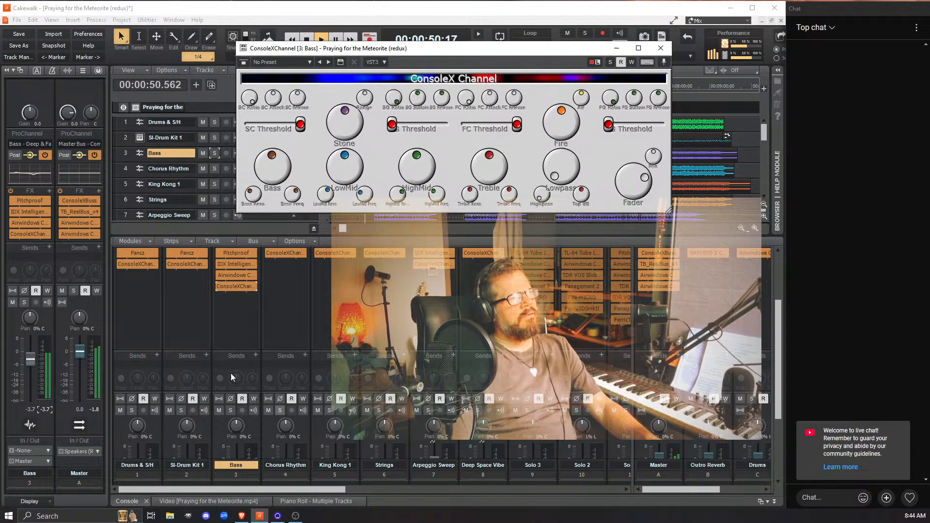
Bypass and re-enable the Bass ConsoleXChannel to compare the HighMid adjustment in the full mix, and rewind the playhead.
click(218, 286)
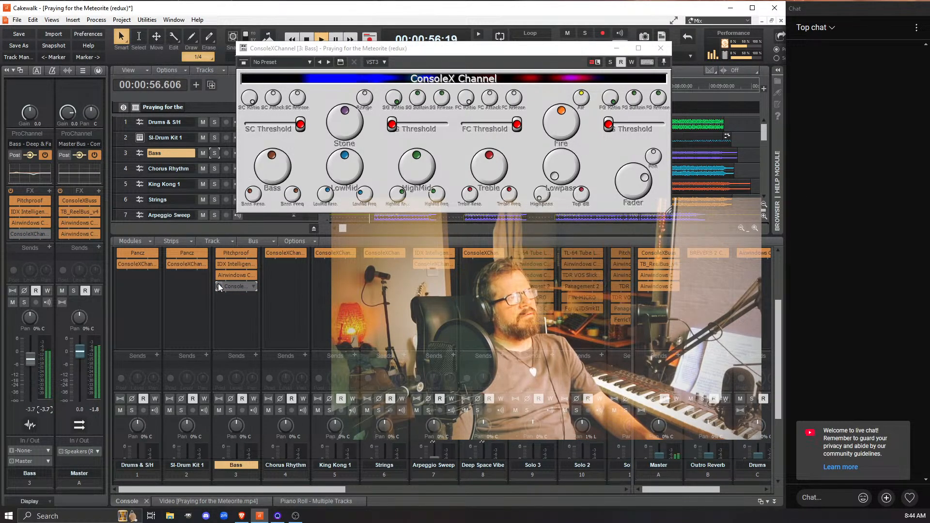
click(218, 286)
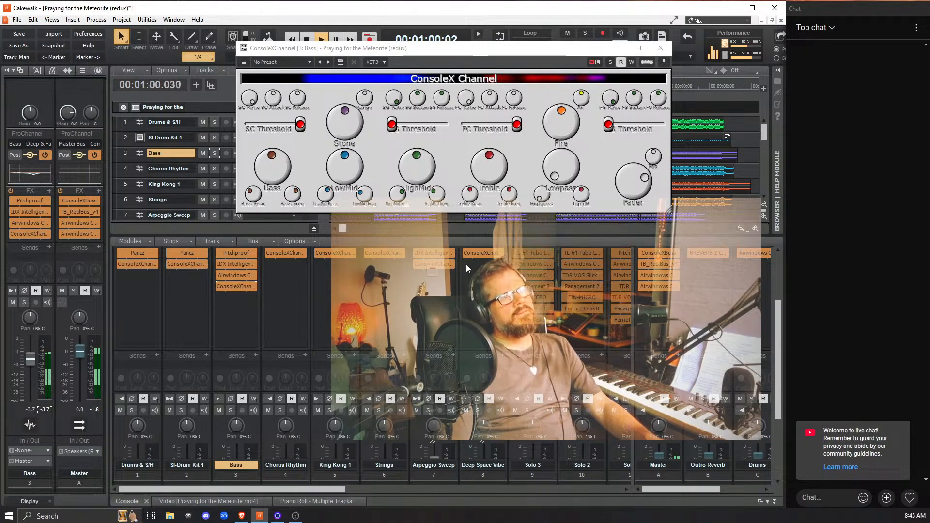
key(w)
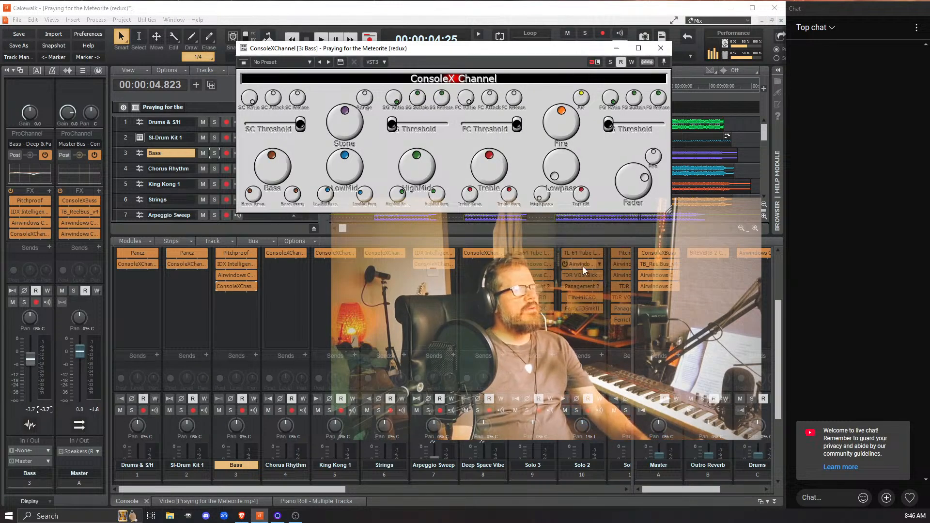
Replay the mix with Treble boosted to maximum, lower the Treble frequency and Treble Reso, return Treble to centre, and stop playback.
key(space)
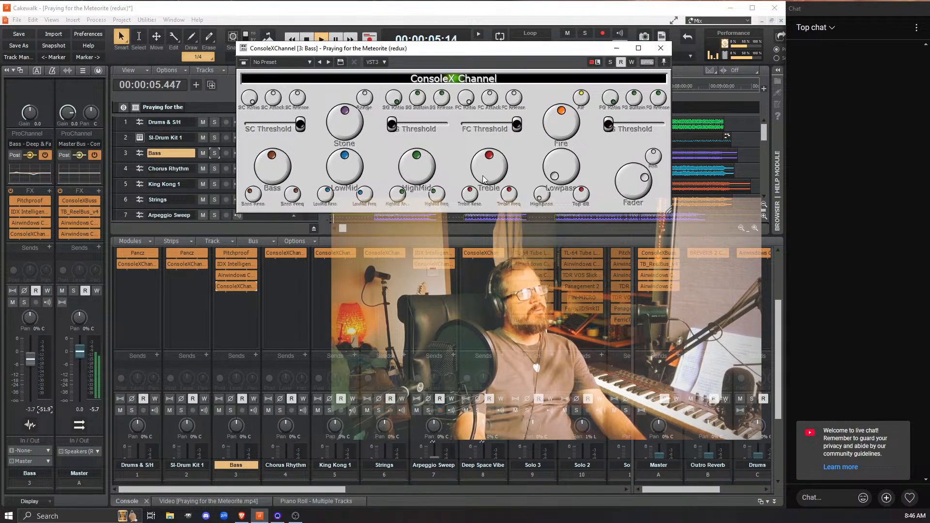
drag(480, 171, 466, 89)
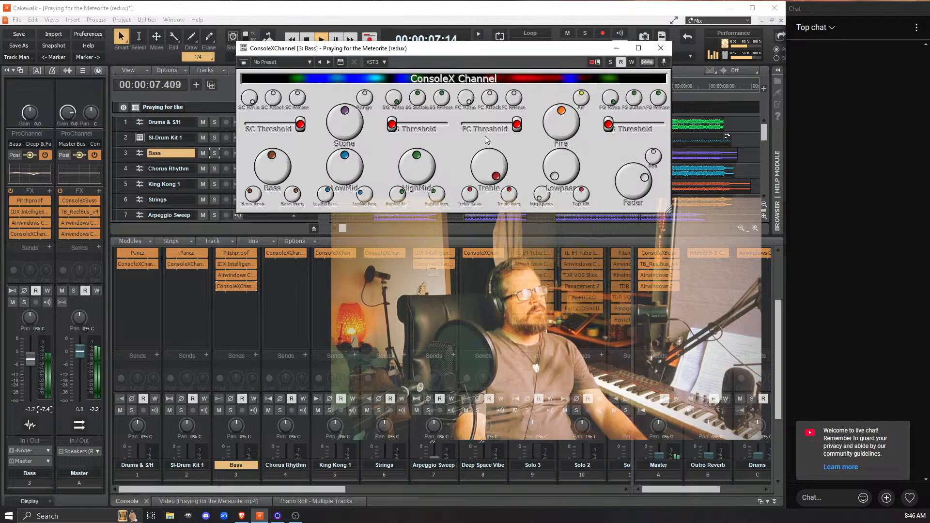
mouse_move(471, 204)
mouse_down()
mouse_move(459, 170)
mouse_move(470, 211)
mouse_up()
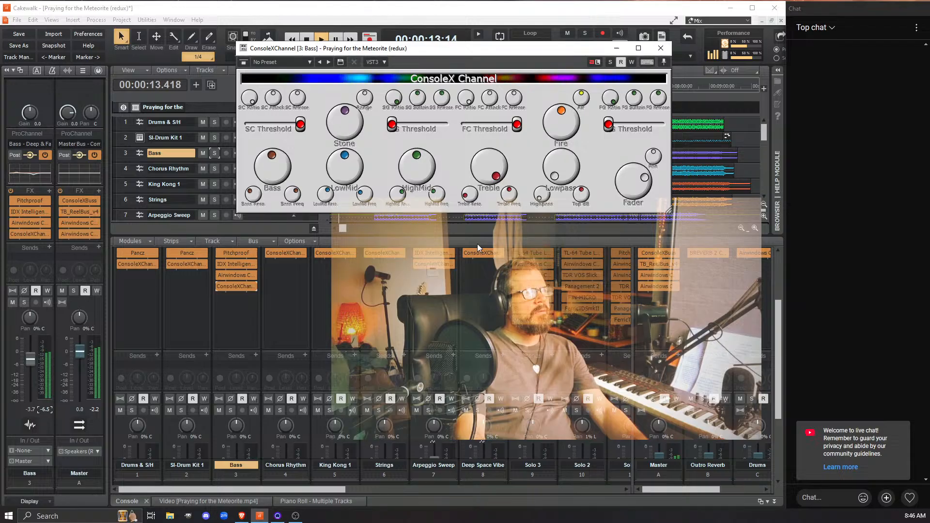
mouse_move(477, 243)
mouse_down()
mouse_move(455, 153)
mouse_move(464, 231)
mouse_up()
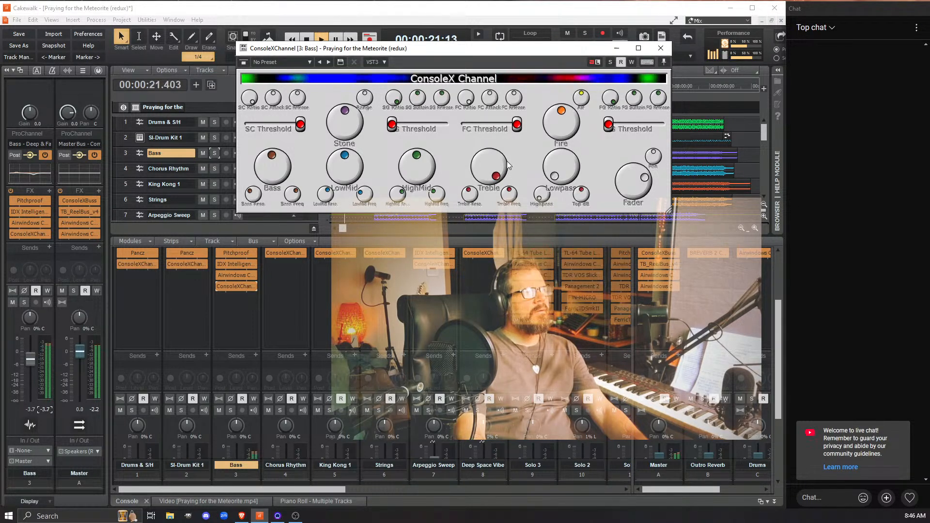
drag(506, 184, 511, 232)
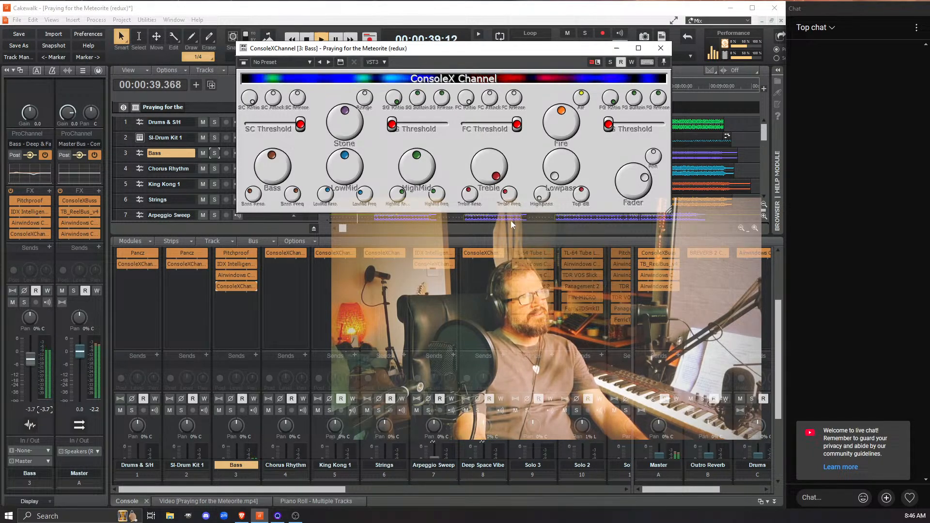
drag(469, 193, 482, 233)
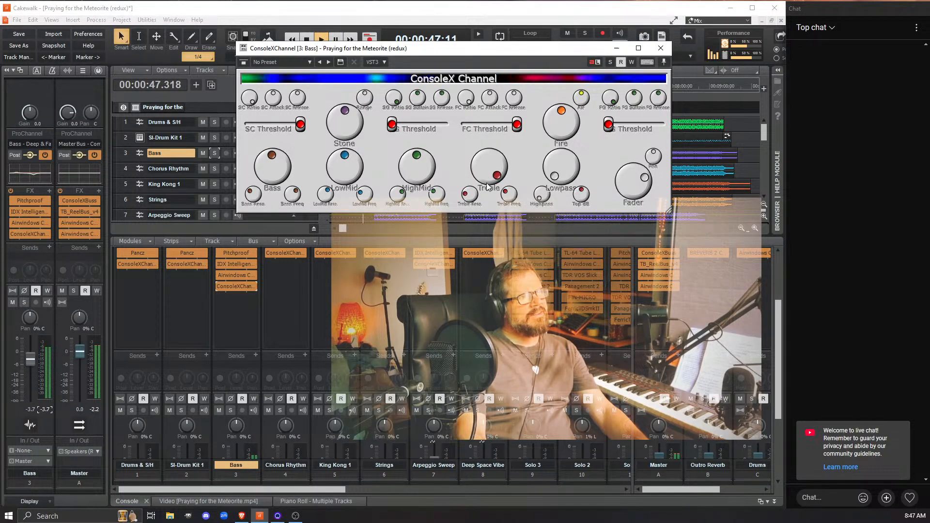
drag(486, 175, 491, 226)
key(space)
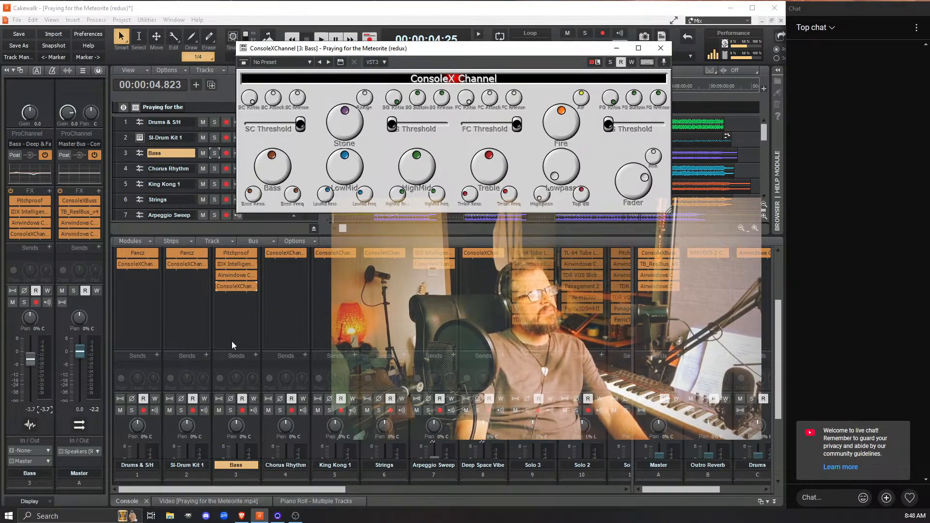
Solo the Bass track and toggle ConsoleXChannel bypass repeatedly during playback to compare the adjusted tone in isolation, ending with the plugin bypassed.
click(214, 153)
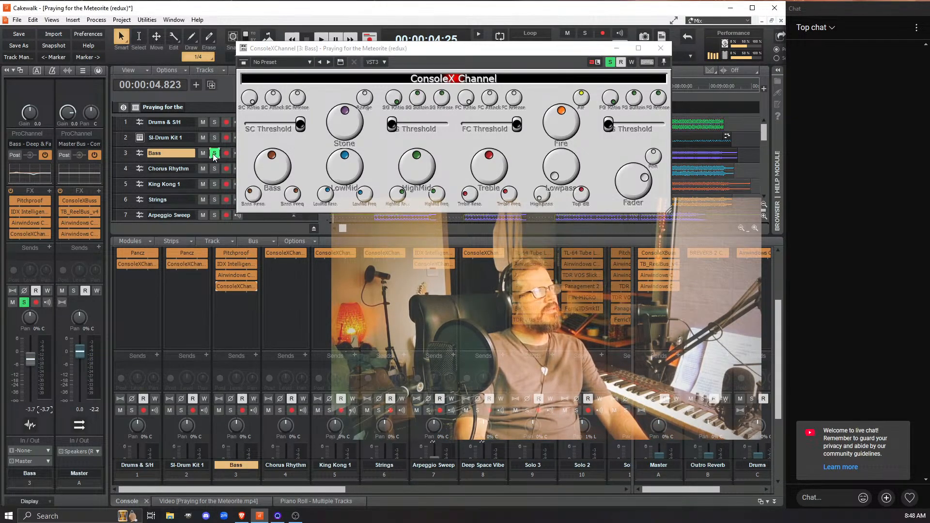
key(space)
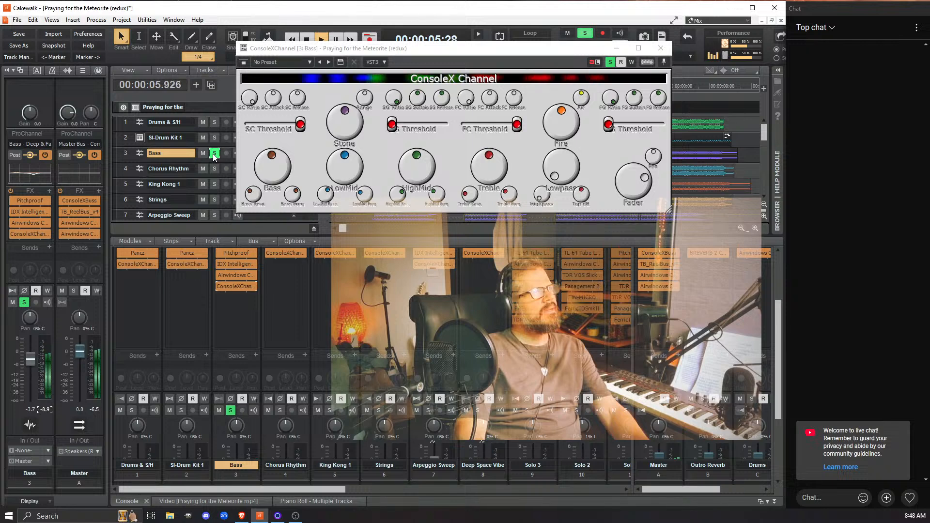
click(219, 286)
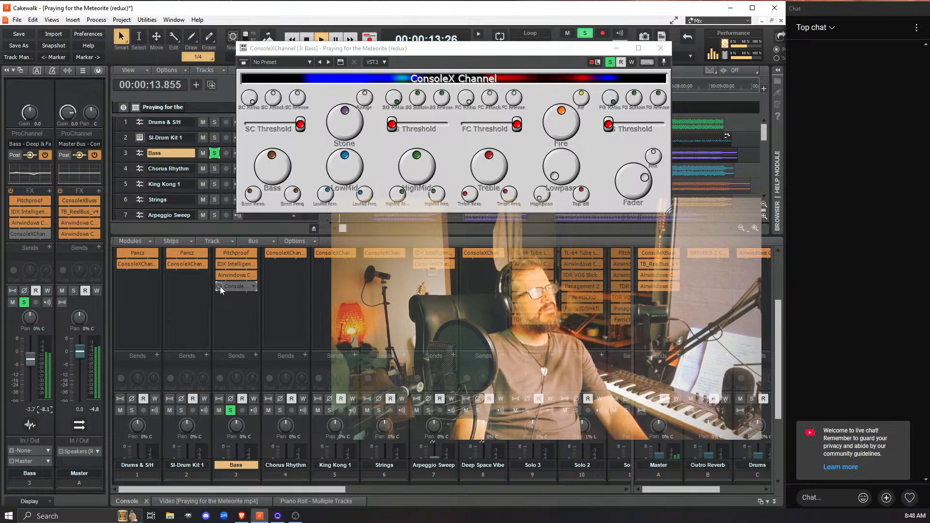
click(220, 286)
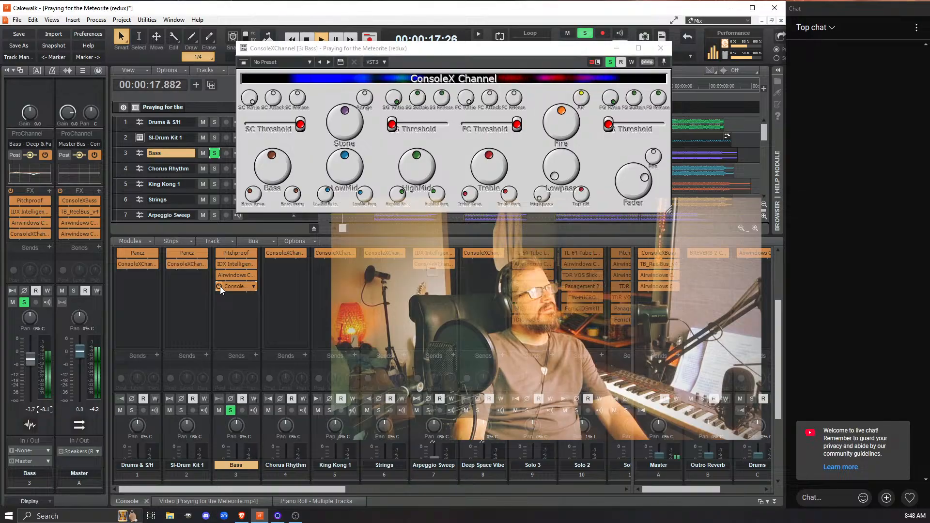
click(220, 286)
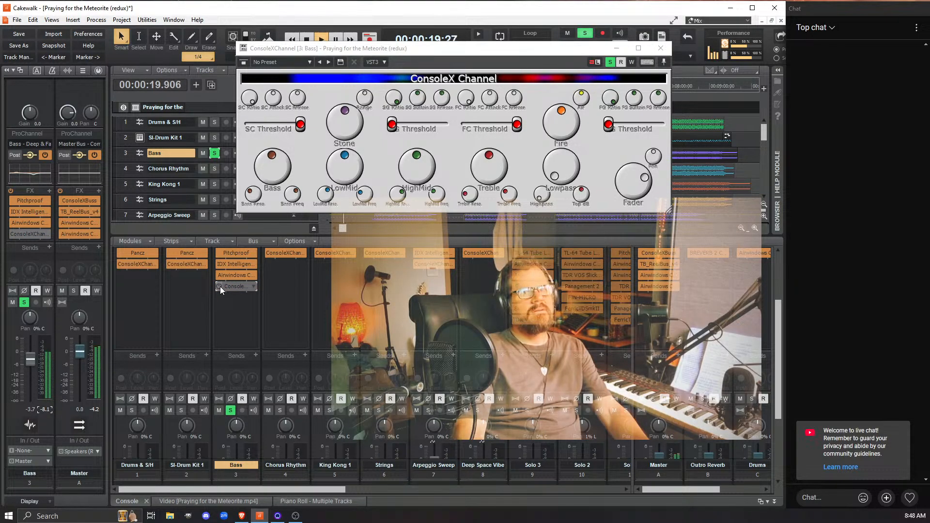
click(220, 286)
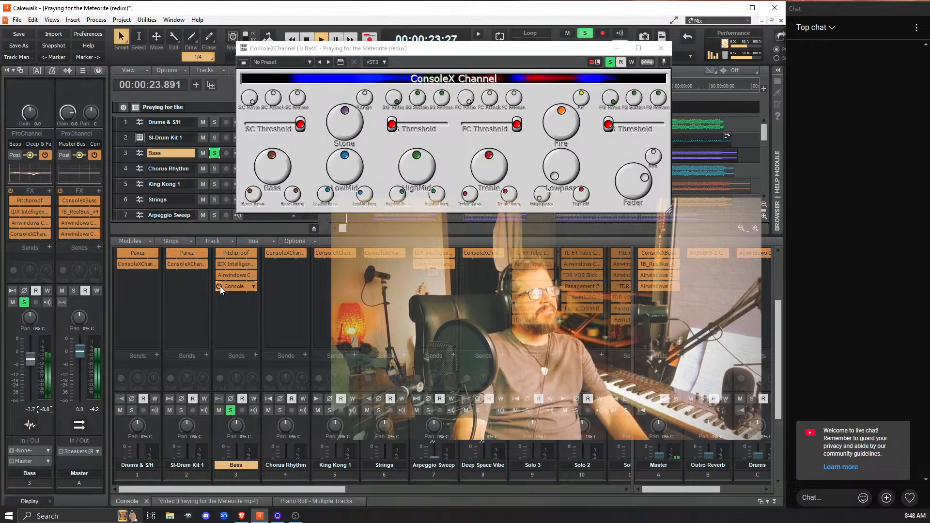
click(220, 286)
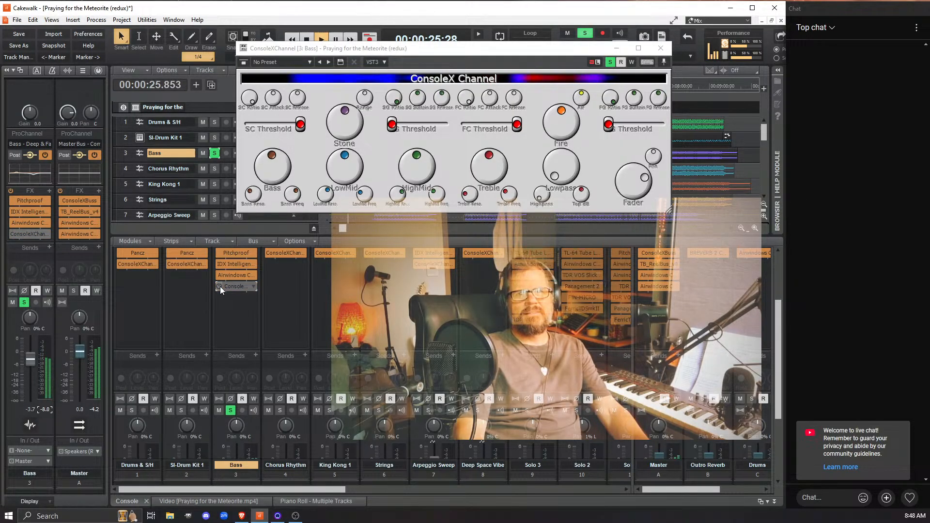
key(space)
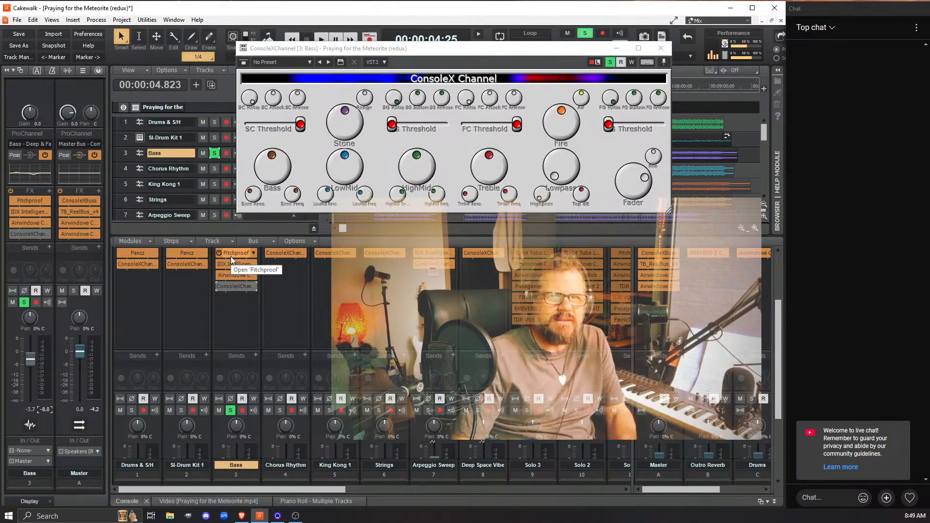
Unsolo the Bass track, start playback, and toggle its ConsoleXChannel bypass to compare in the full mix, leaving the plugin enabled.
click(217, 155)
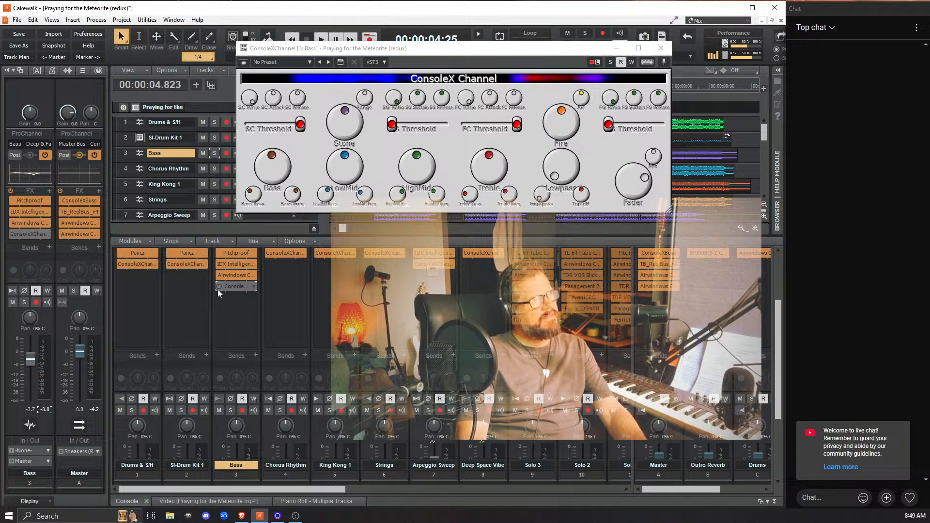
key(space)
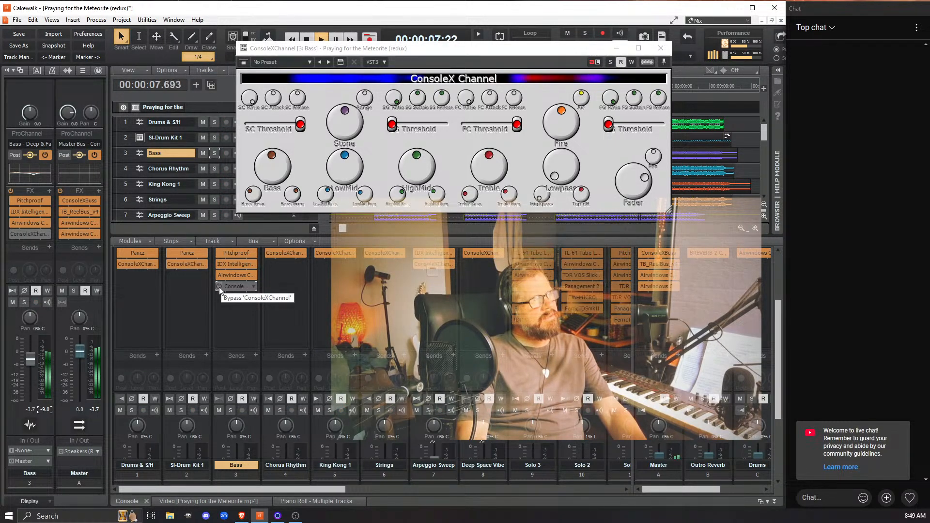
click(219, 287)
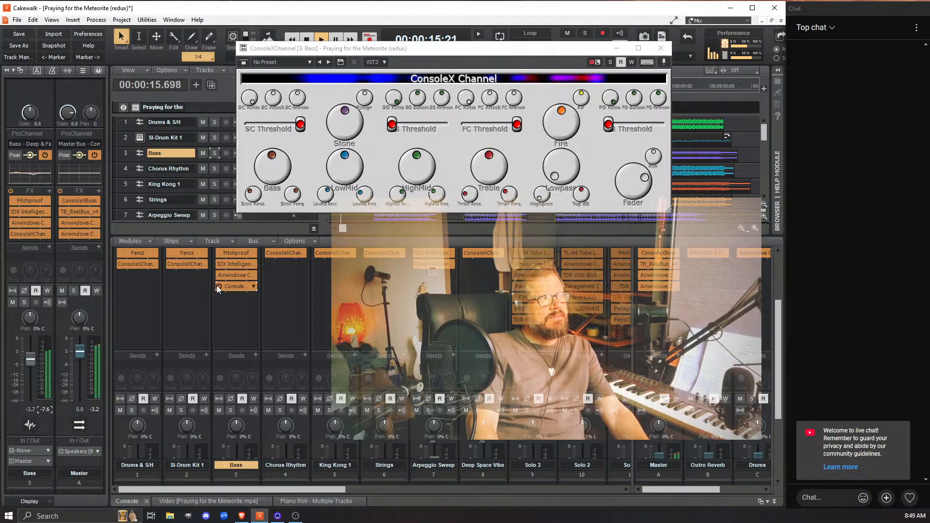
click(217, 286)
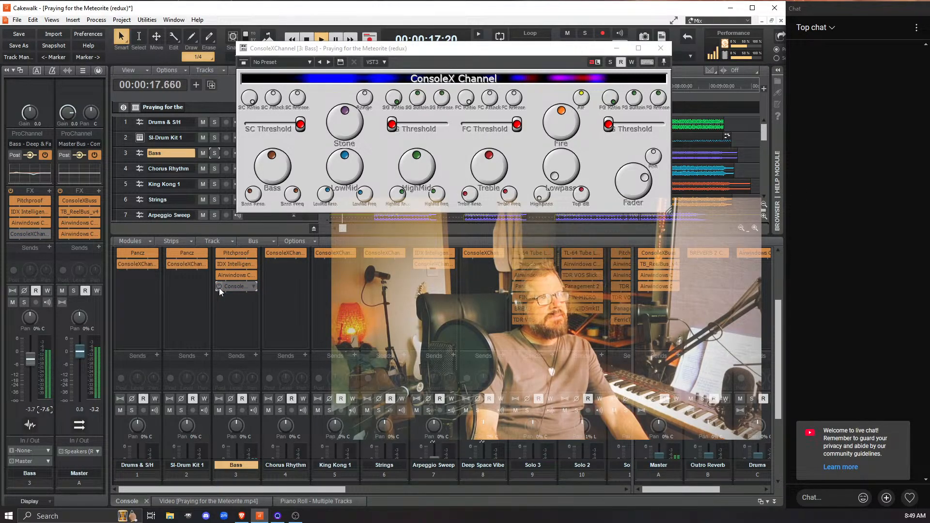
click(219, 286)
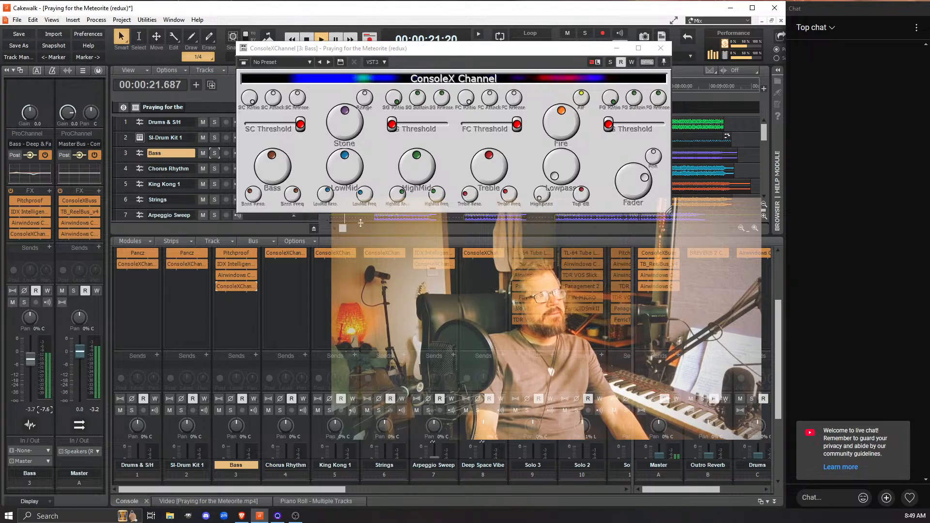
Boost Bass and LowMid slightly, sweep Treble to maximum and back to a slight boost, and cut HighMid slightly.
drag(273, 171, 271, 156)
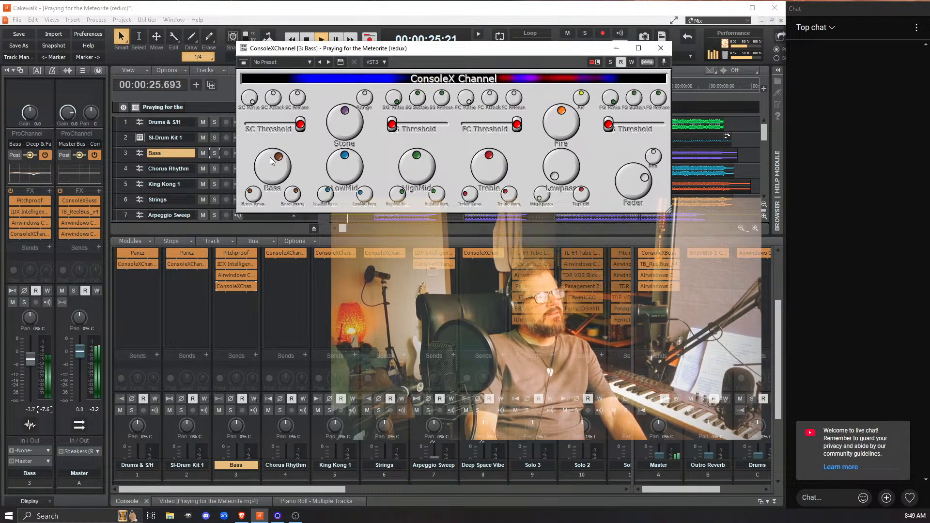
mouse_move(340, 176)
mouse_down()
mouse_move(335, 150)
mouse_move(335, 164)
mouse_up()
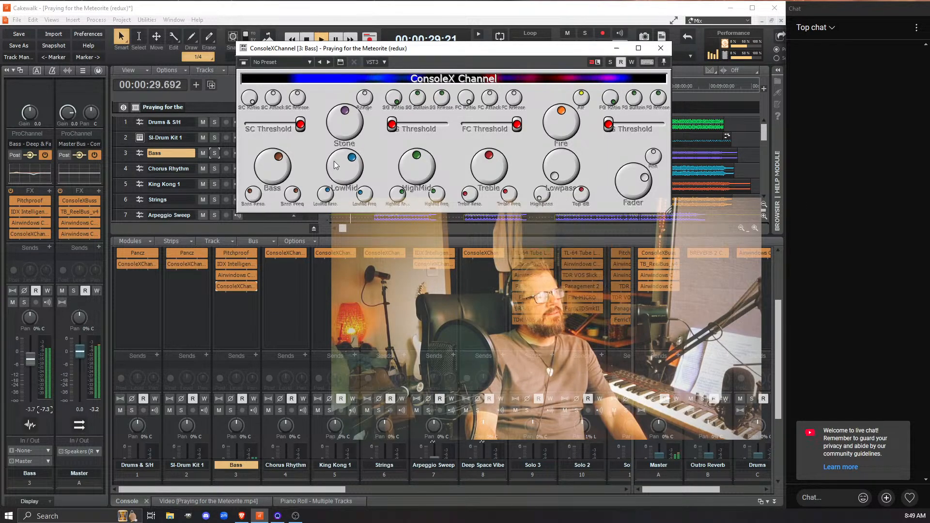
drag(477, 165, 470, 77)
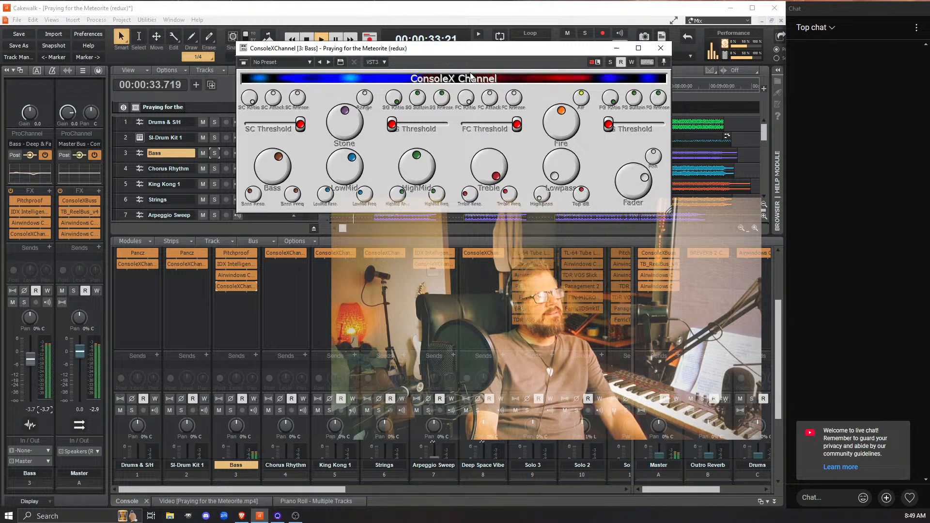
drag(470, 76, 470, 145)
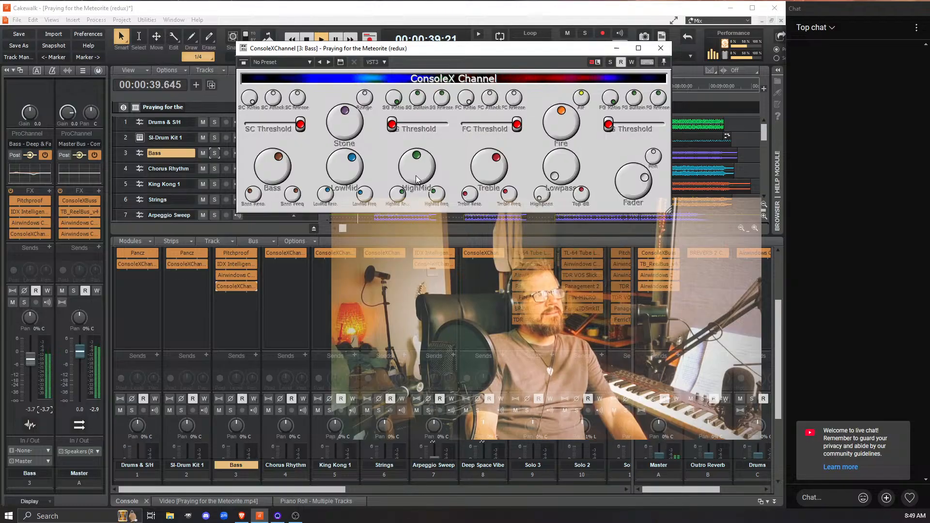
drag(415, 176, 357, 202)
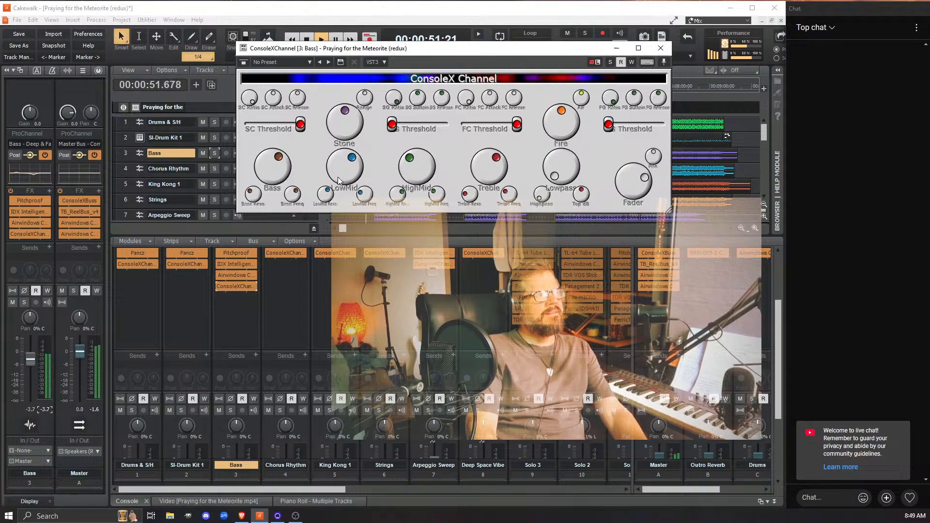
Toggle the Bass ConsoleXChannel bypass during playback to compare the new EQ balance in the full mix, ending with the plugin enabled.
mouse_move(218, 287)
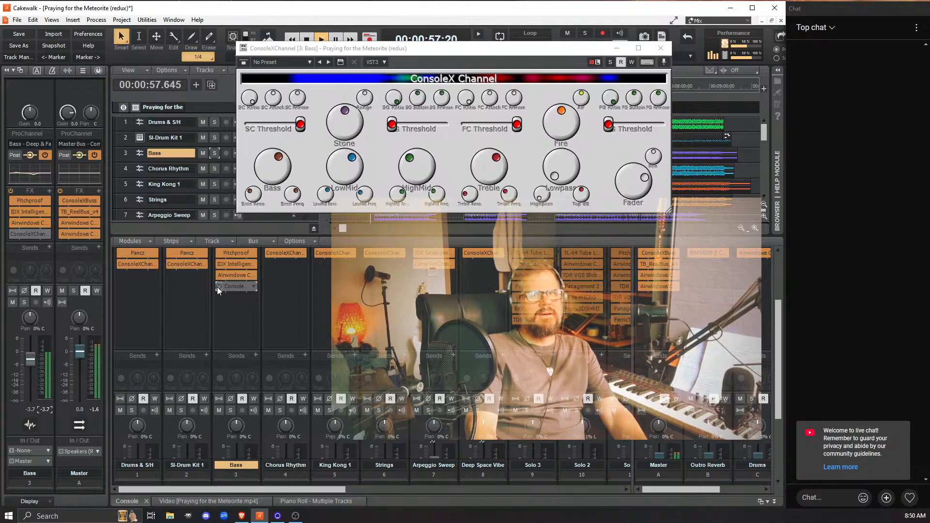
click(218, 286)
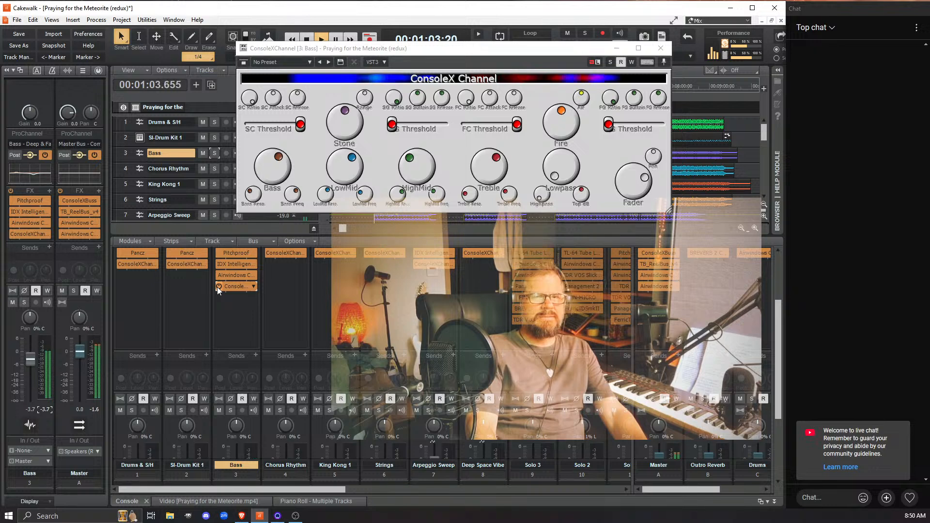
click(218, 287)
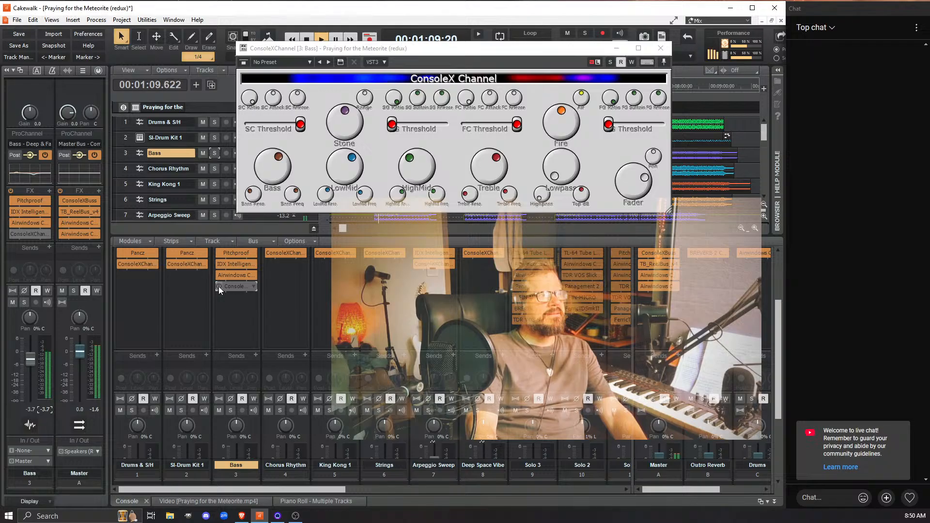
click(219, 286)
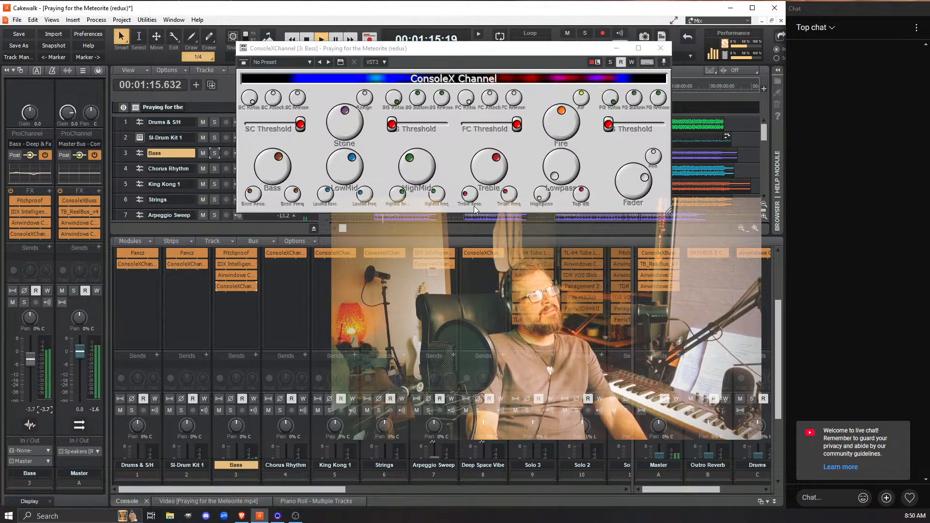
Try a LowMid cut with a HighMid boost, and settle on a slight LowMid boost with a slight HighMid cut.
drag(342, 170, 356, 206)
drag(411, 173, 401, 148)
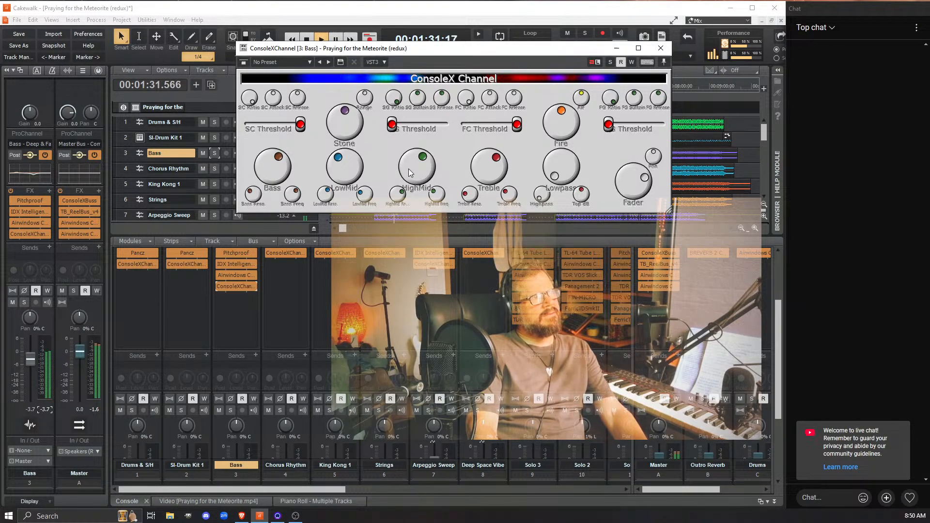
drag(352, 176, 349, 148)
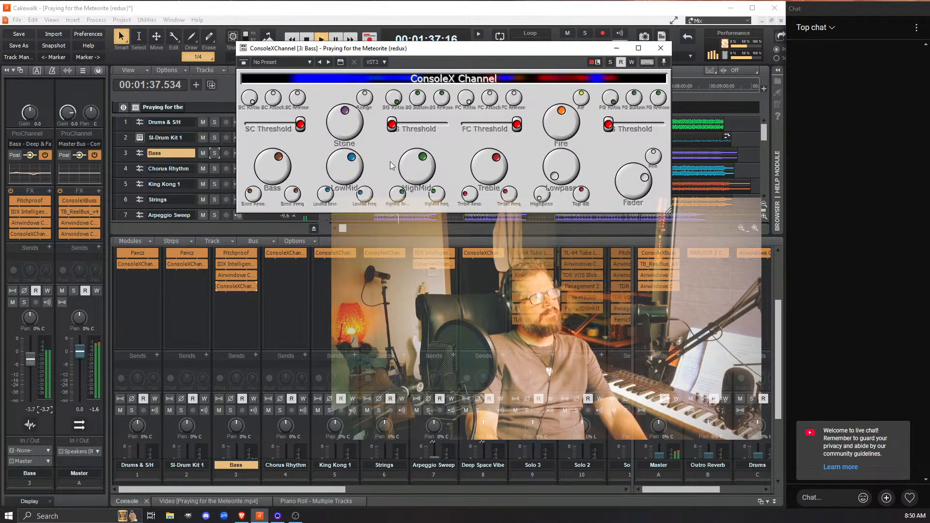
drag(413, 164, 415, 191)
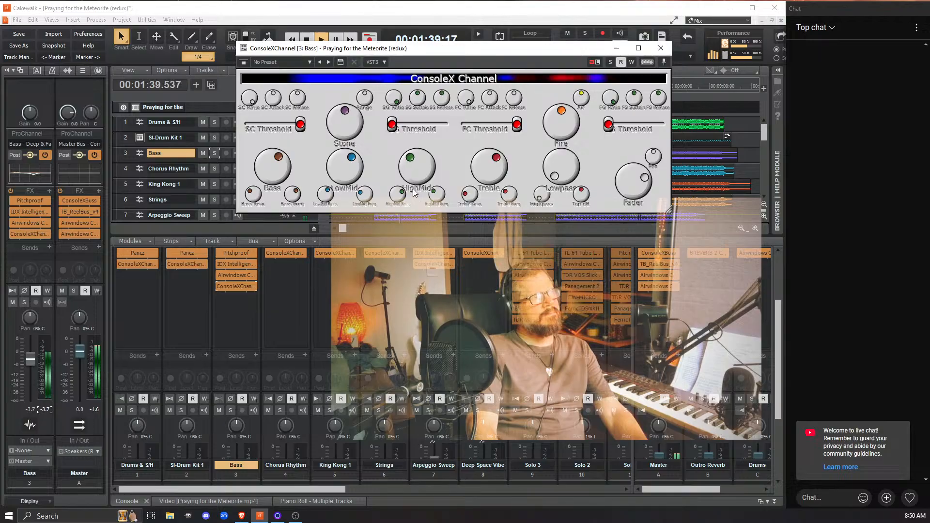
drag(347, 183, 346, 187)
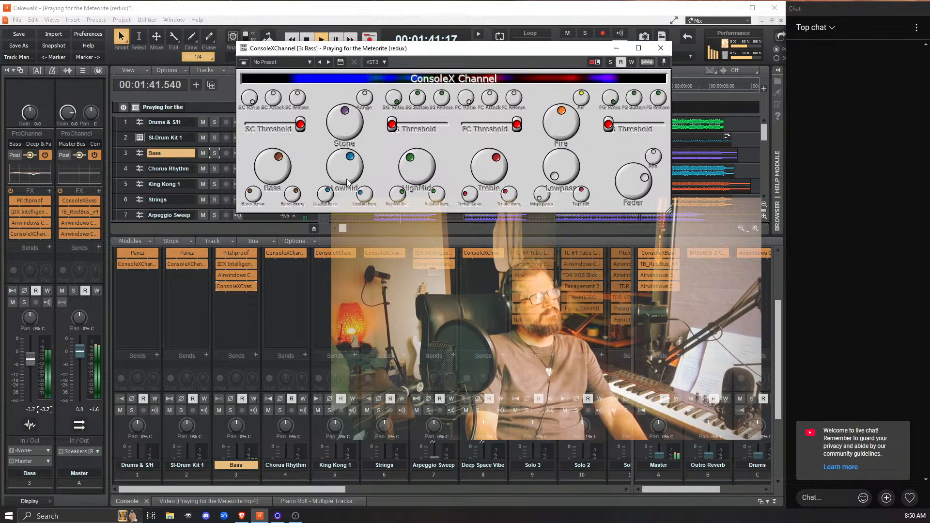
Try Stone slightly above centre with Fire slightly below it, and the opposite balance with Stone lowered and Fire raised.
mouse_move(351, 136)
mouse_down()
mouse_move(341, 110)
mouse_move(345, 119)
mouse_up()
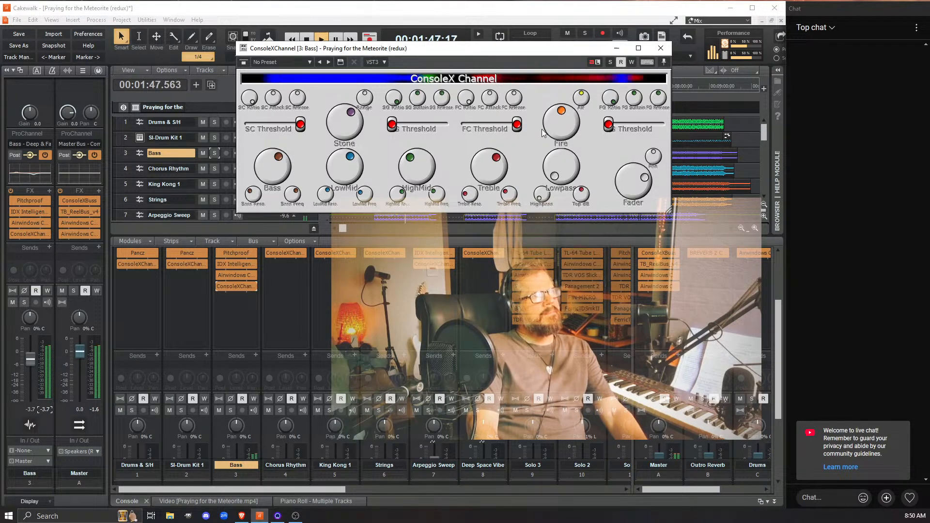
mouse_move(565, 127)
mouse_down()
mouse_move(571, 144)
mouse_move(565, 139)
mouse_up()
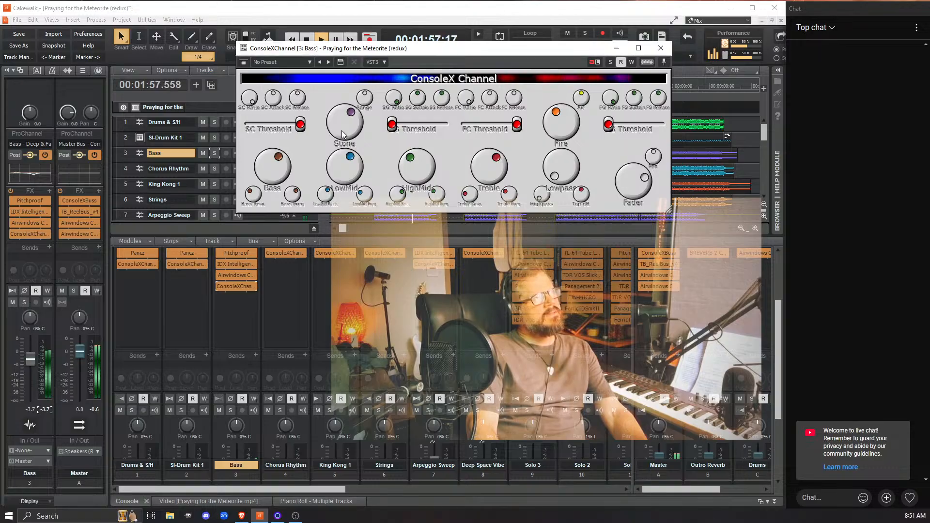
drag(342, 130, 371, 161)
drag(558, 130, 545, 101)
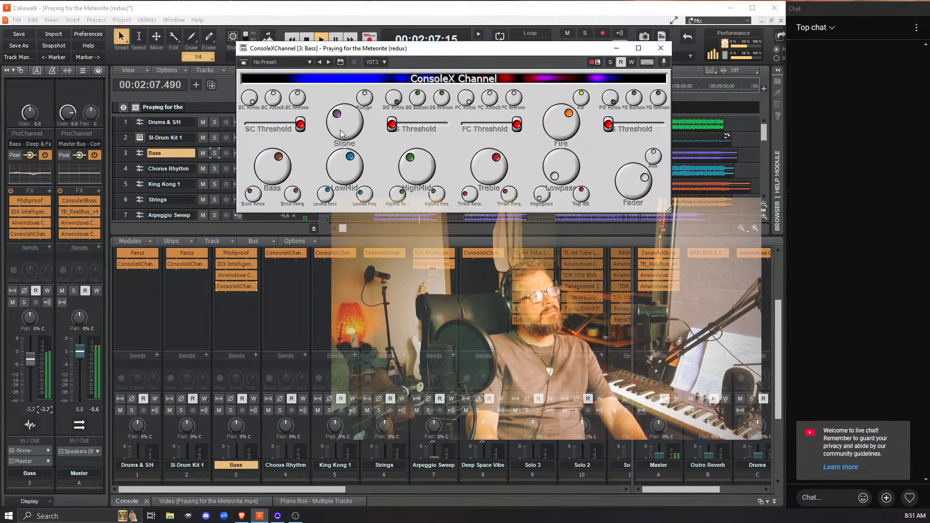
Raise Bass a little more, and set Stone slightly above centre and Fire slightly below centre after comparing opposite Stone positions.
mouse_move(270, 172)
mouse_down()
mouse_move(268, 138)
mouse_move(270, 167)
mouse_up()
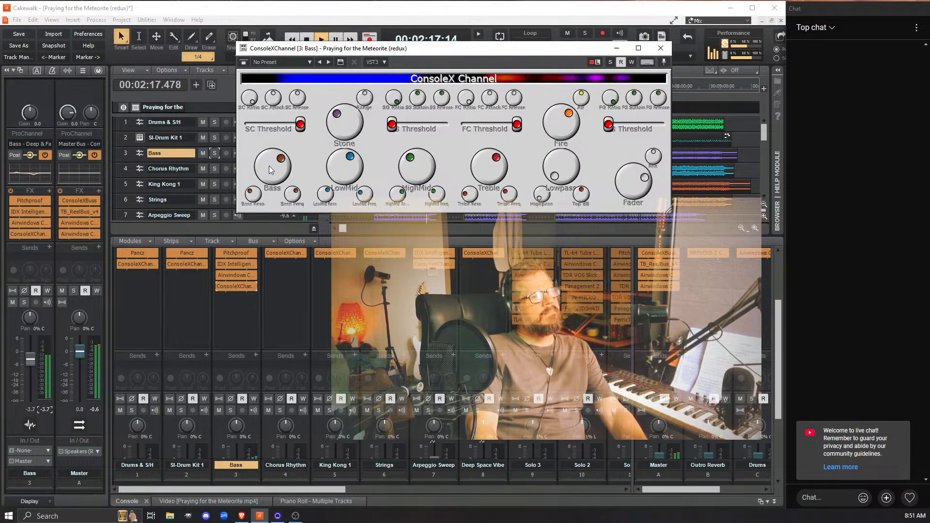
drag(269, 165, 272, 168)
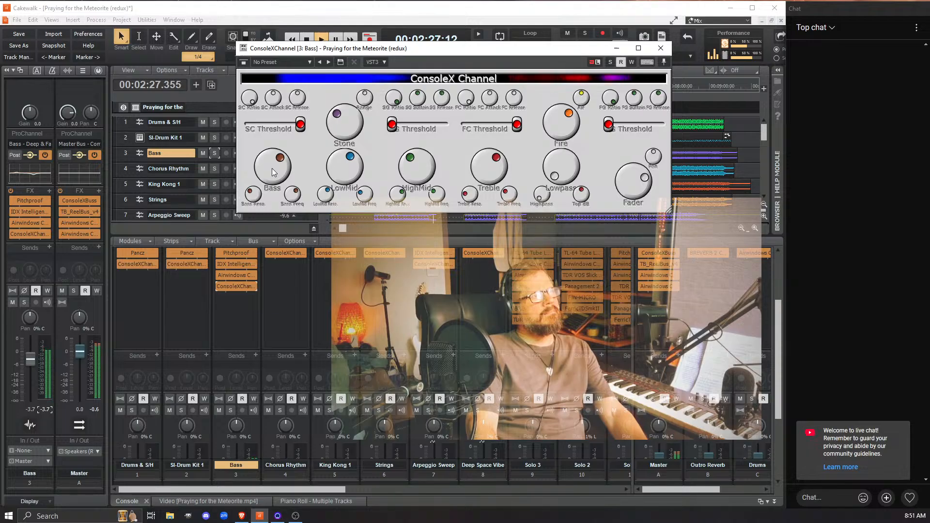
drag(346, 133, 341, 102)
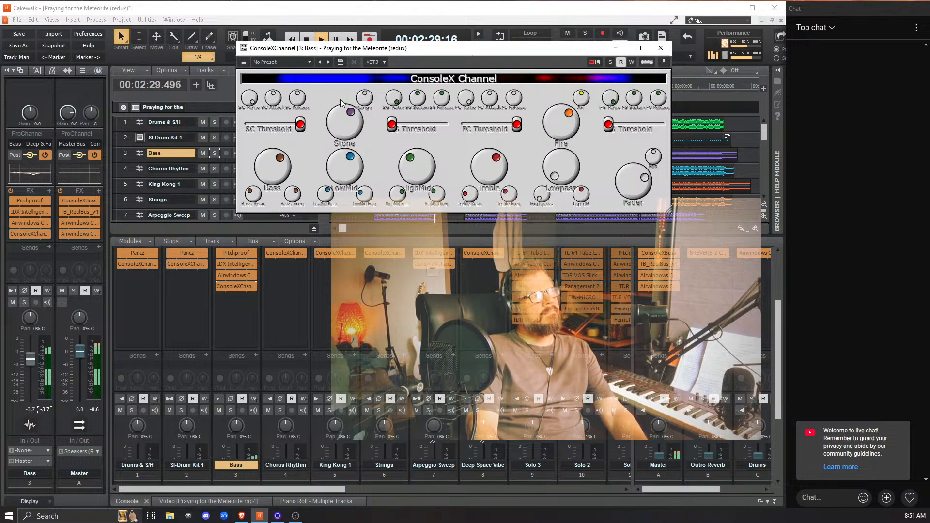
drag(562, 125, 563, 161)
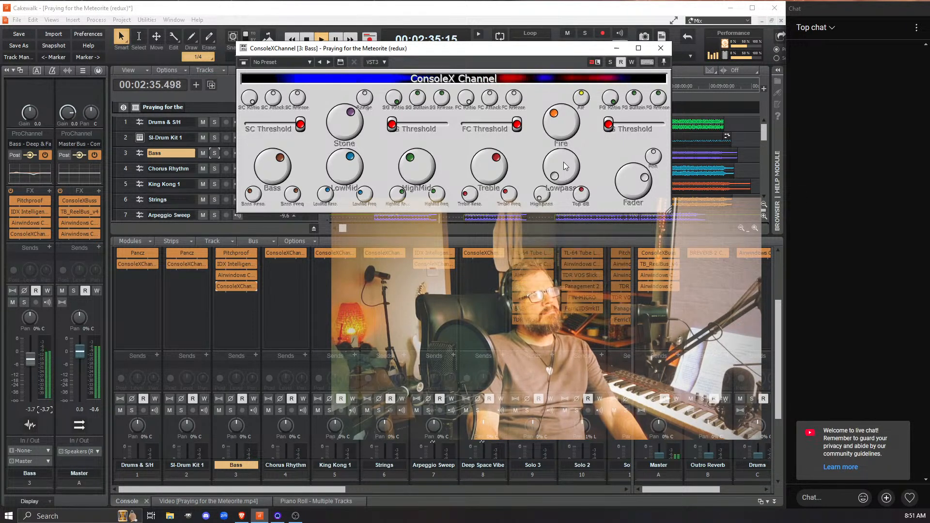
drag(338, 135, 352, 168)
mouse_move(562, 128)
mouse_down()
mouse_move(554, 96)
mouse_move(560, 143)
mouse_up()
drag(348, 133, 331, 95)
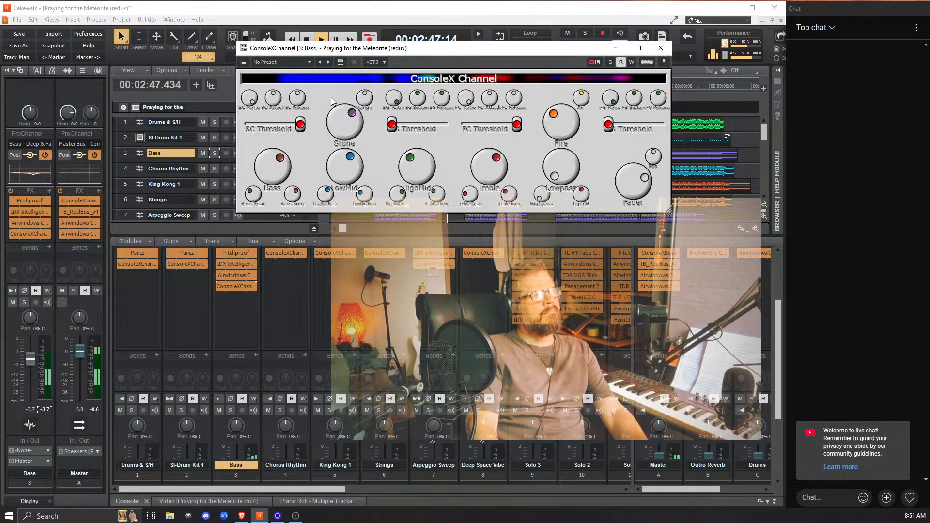
Sweep Lowpass repeatedly between its minimum and maximum during full-mix playback, stopping at centre.
drag(555, 166, 540, 51)
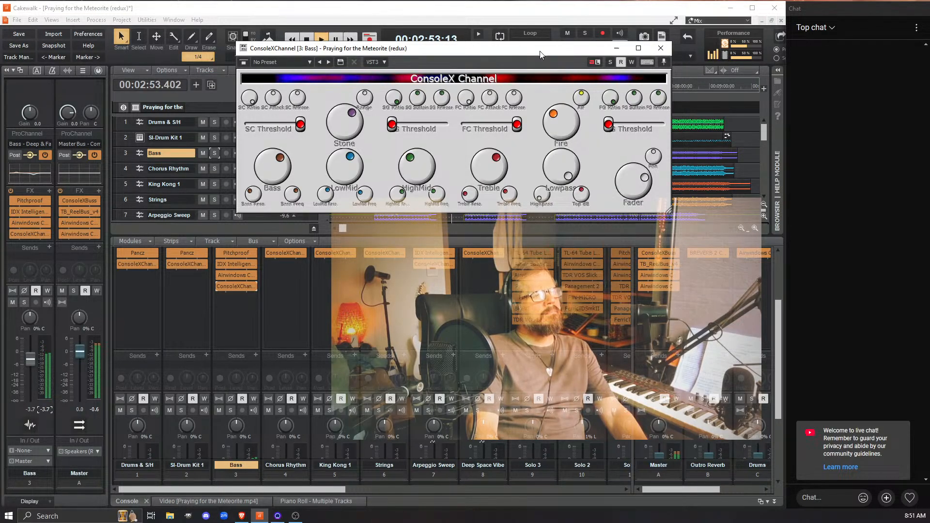
drag(541, 54, 536, 144)
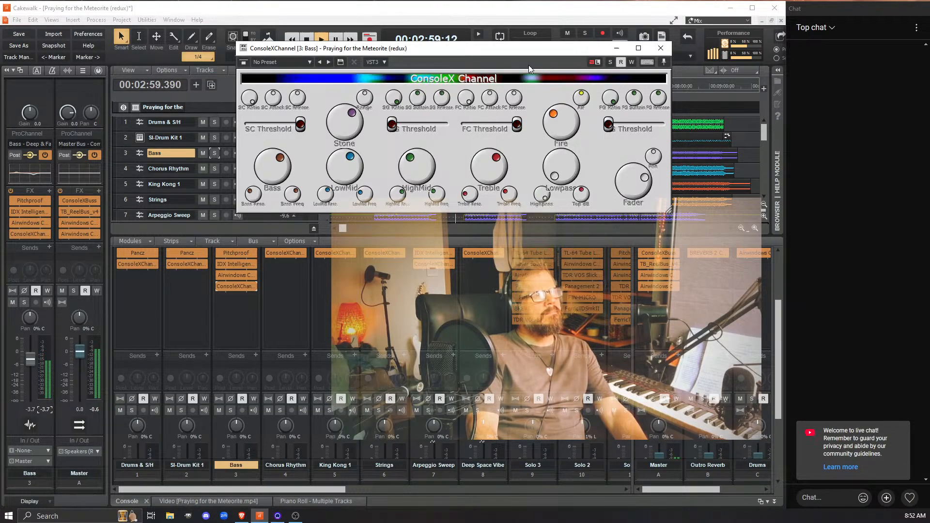
drag(527, 184, 528, 216)
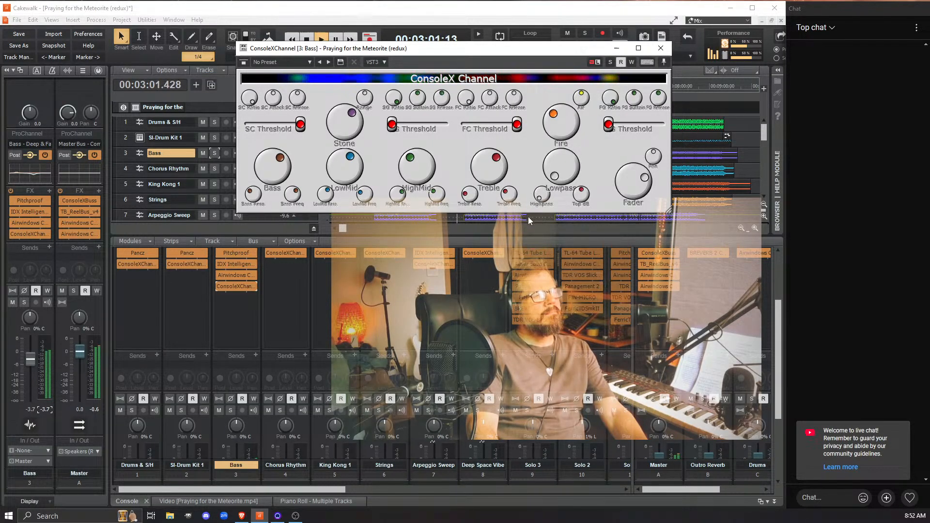
drag(555, 178, 542, 30)
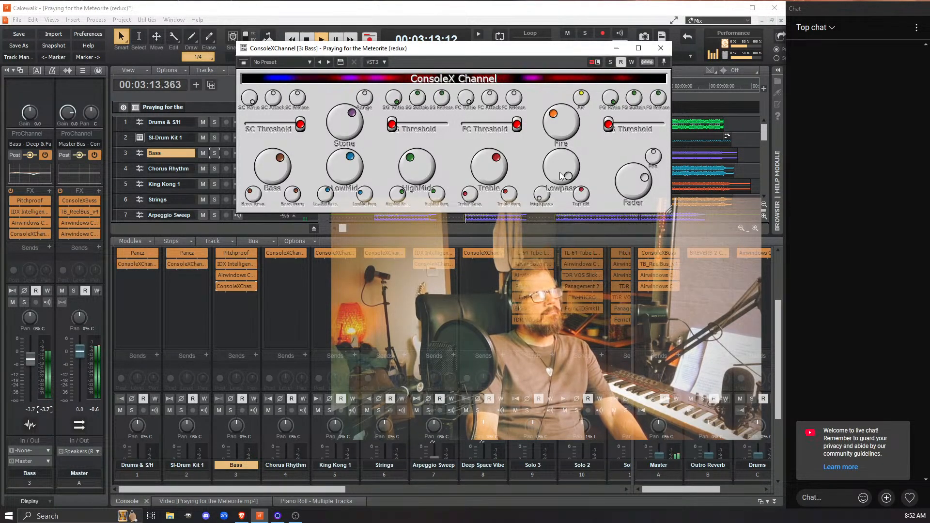
drag(561, 176, 560, 233)
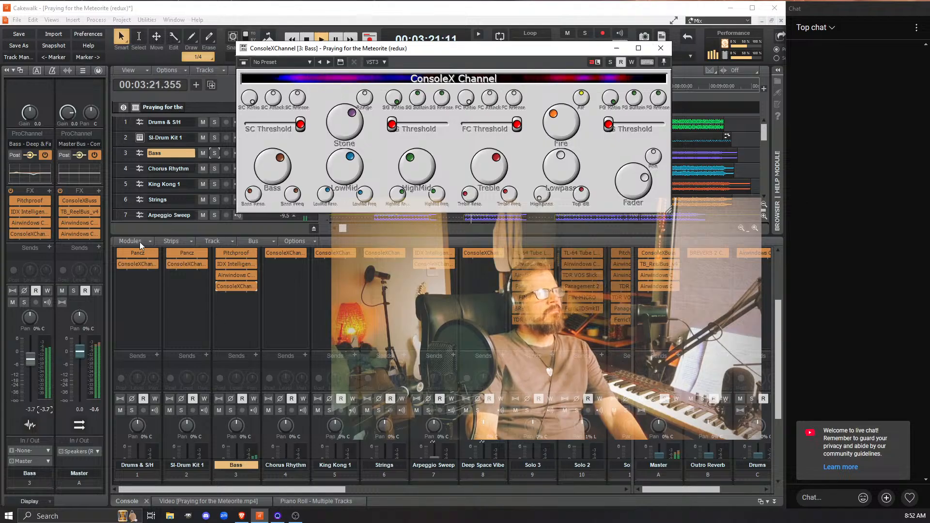
Solo the Bass track and sweep Lowpass up to maximum and back down to minimum.
click(214, 154)
click(214, 153)
drag(562, 176, 517, 108)
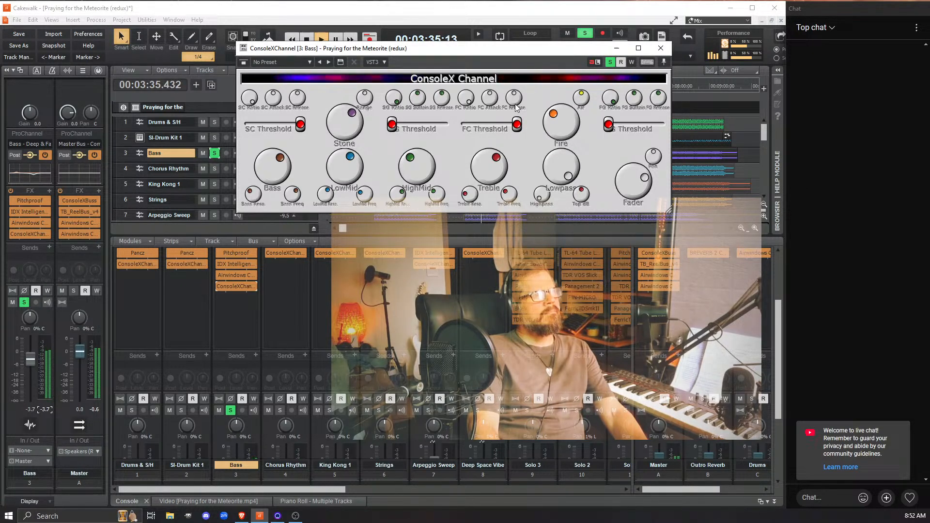
drag(517, 108, 519, 269)
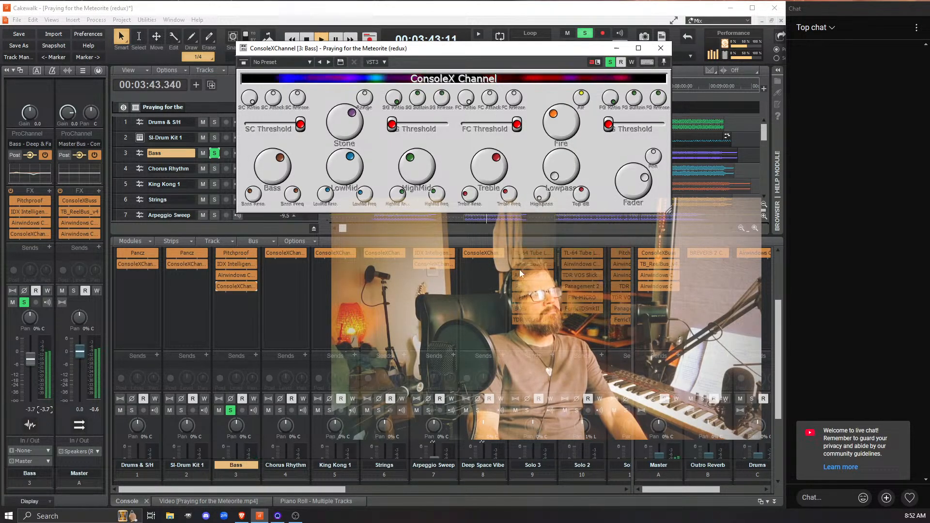
Lower Stone and raise Fire so both sit closer to centre while the Bass track plays soloed.
drag(341, 128, 345, 141)
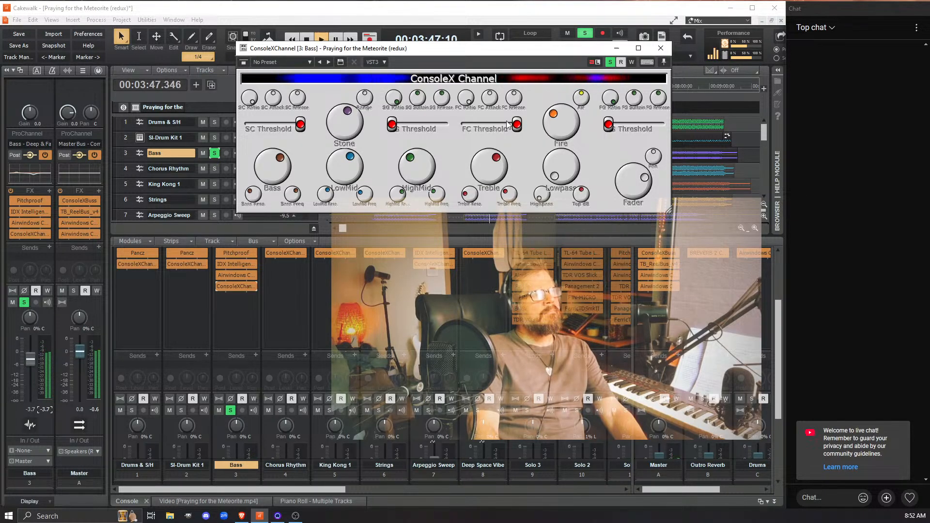
mouse_move(549, 125)
mouse_down()
mouse_move(540, 71)
mouse_move(533, 118)
mouse_up()
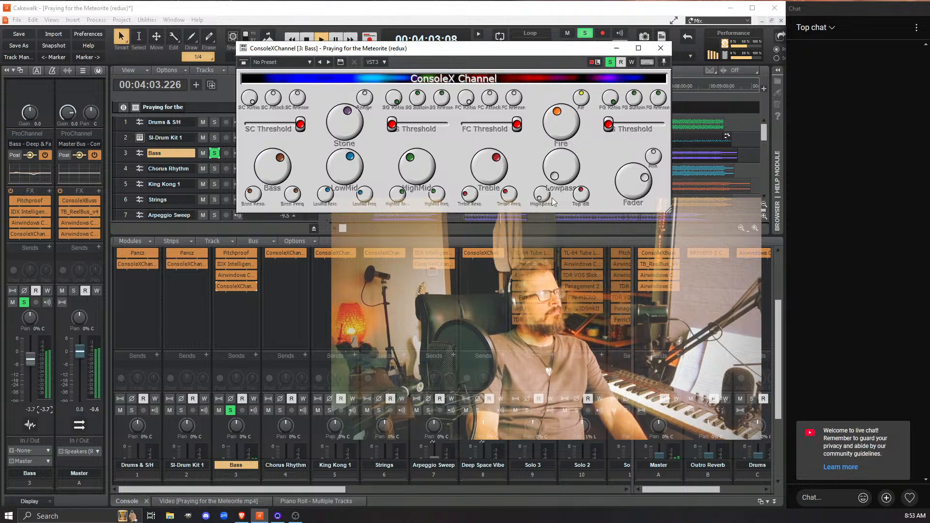
Reset the Bass track's peak readout and compare the soloed bass with its ConsoleXChannel bypassed and re-enabled.
click(45, 411)
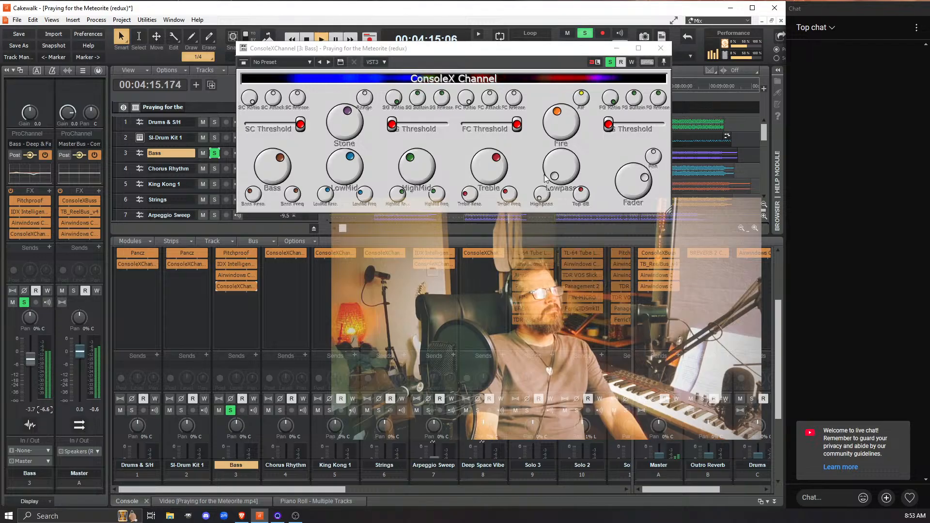
mouse_move(220, 288)
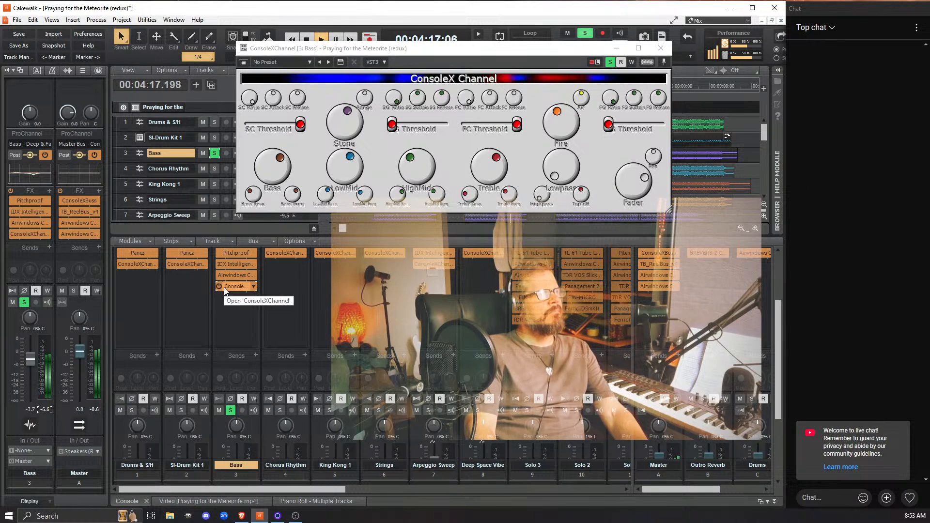
click(220, 289)
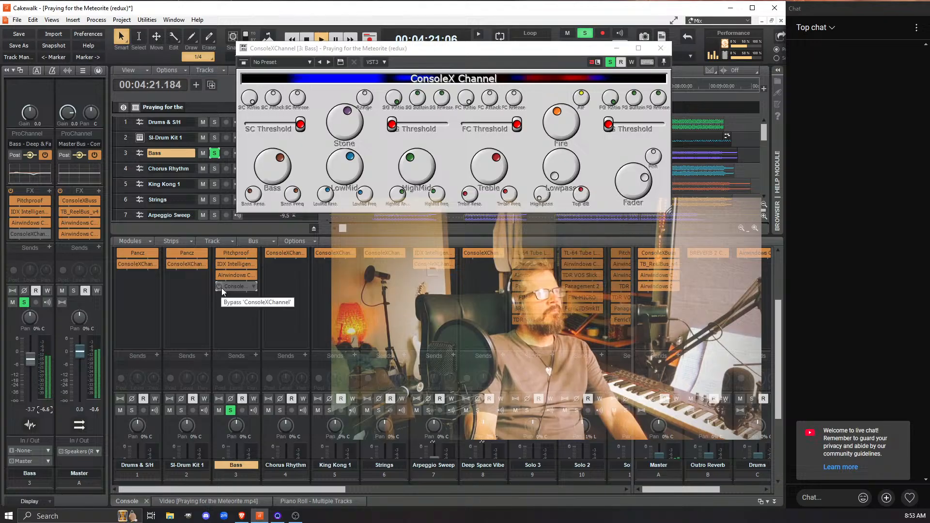
click(221, 287)
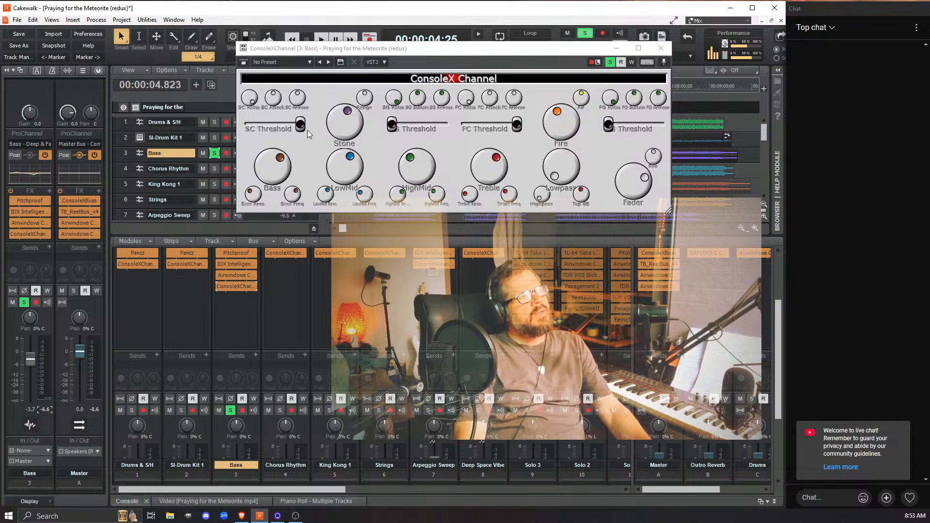
Nudge Stone up slightly, close the Bass track's ConsoleXChannel window and unsolo the track.
click(343, 137)
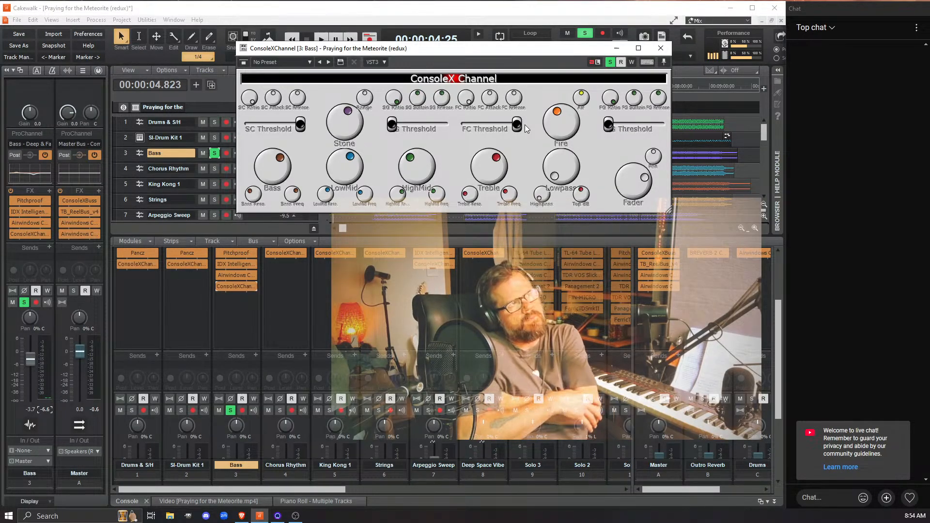
click(662, 49)
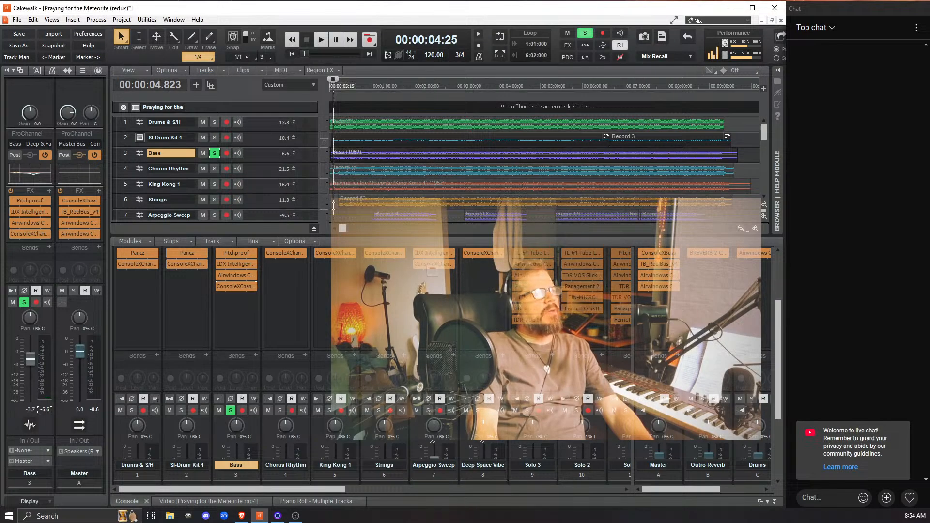
click(214, 153)
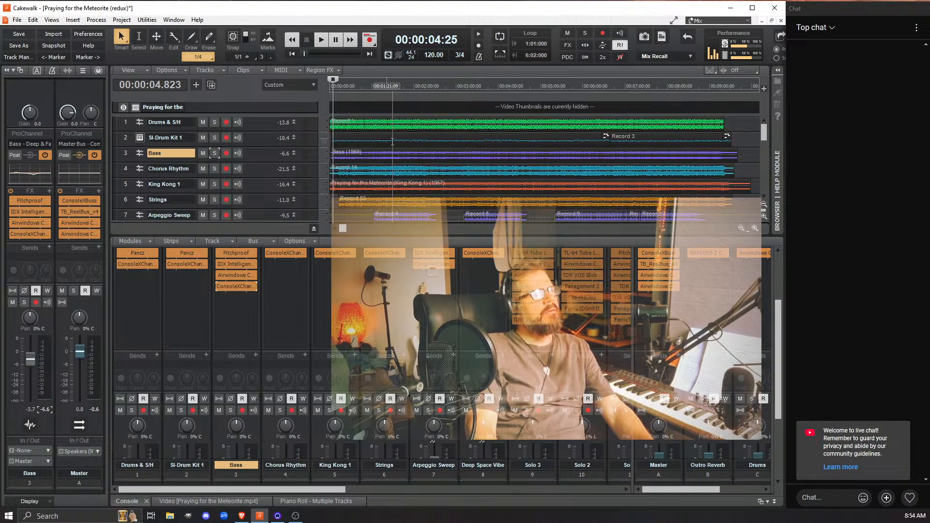
Lower the Bass track's volume to -6.7 dB and further to -8.5 dB while auditioning the full mix from the song's start.
click(321, 39)
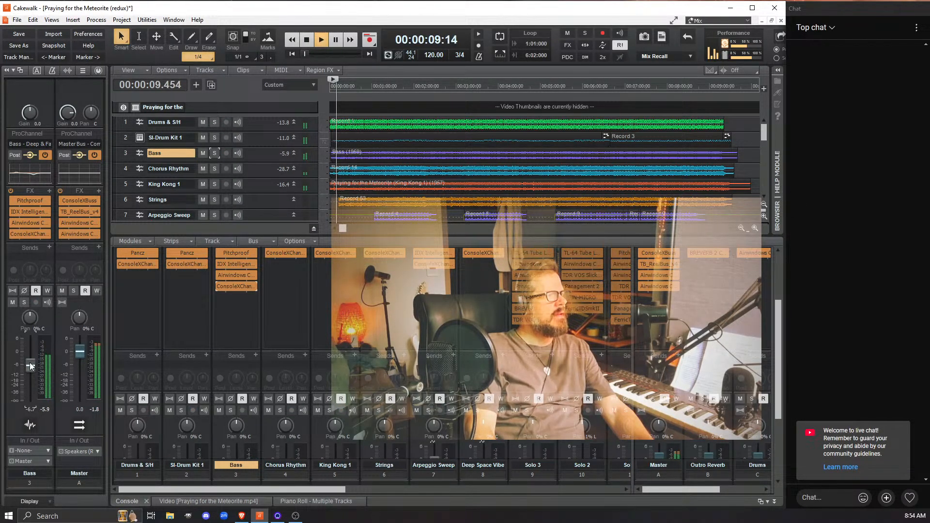
key(space)
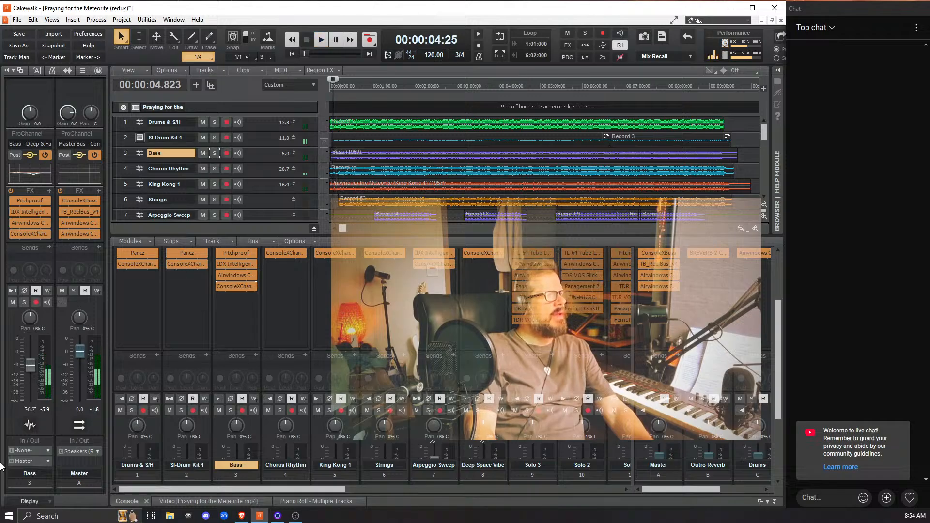
mouse_move(33, 368)
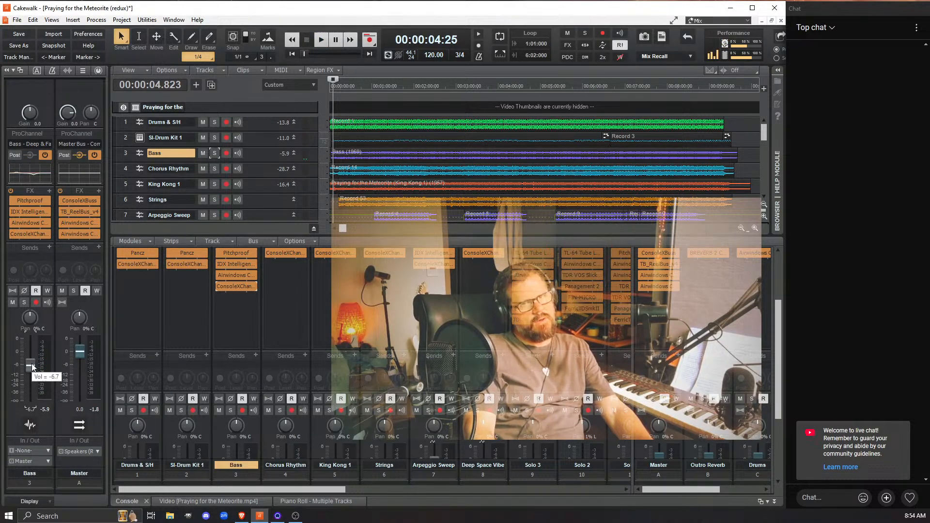
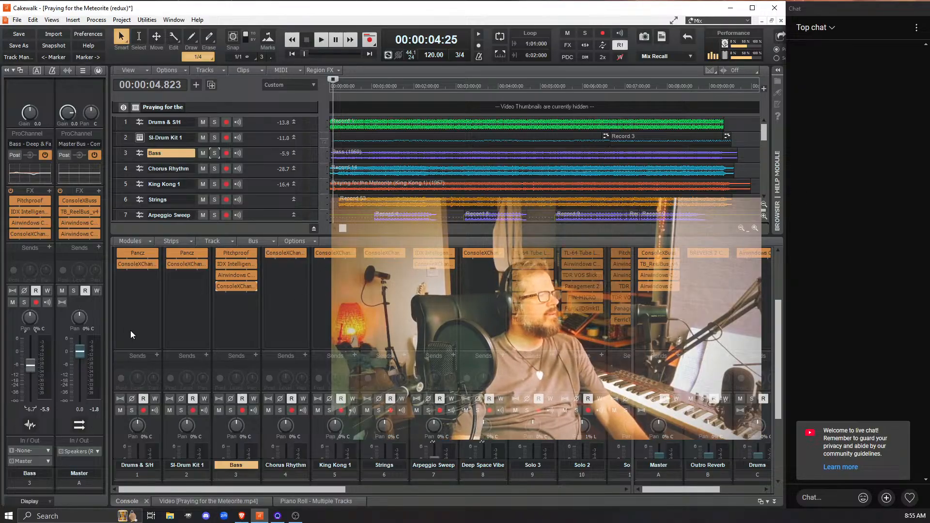
key(space)
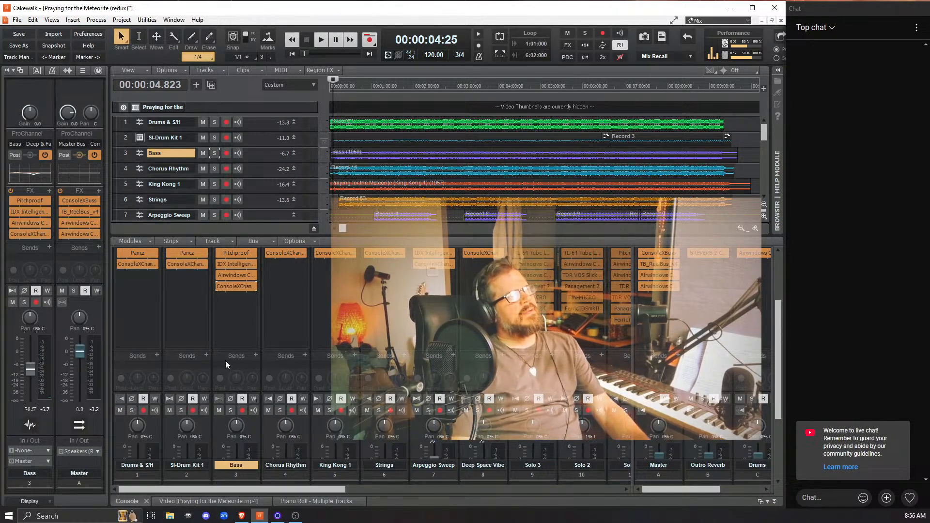
Play the mix and toggle the Bass track's ConsoleX Channel off and on to compare the sound.
key(space)
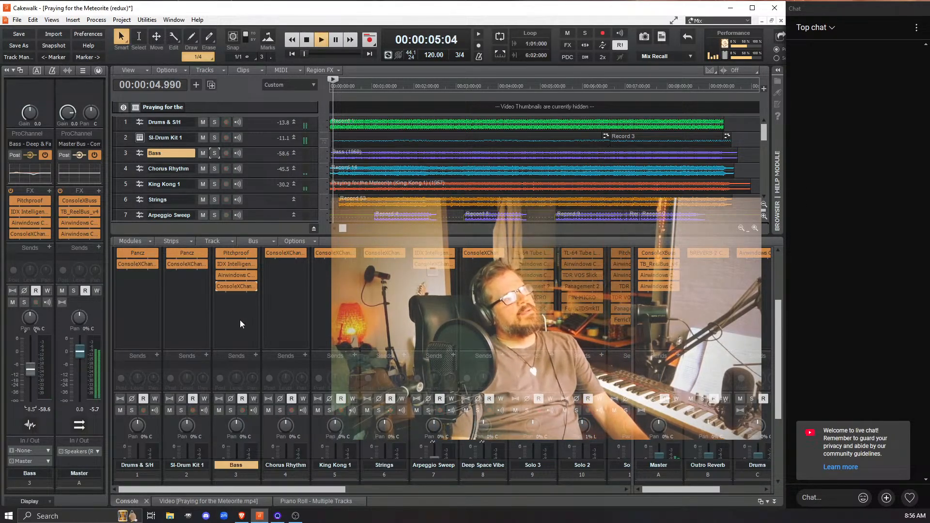
click(219, 286)
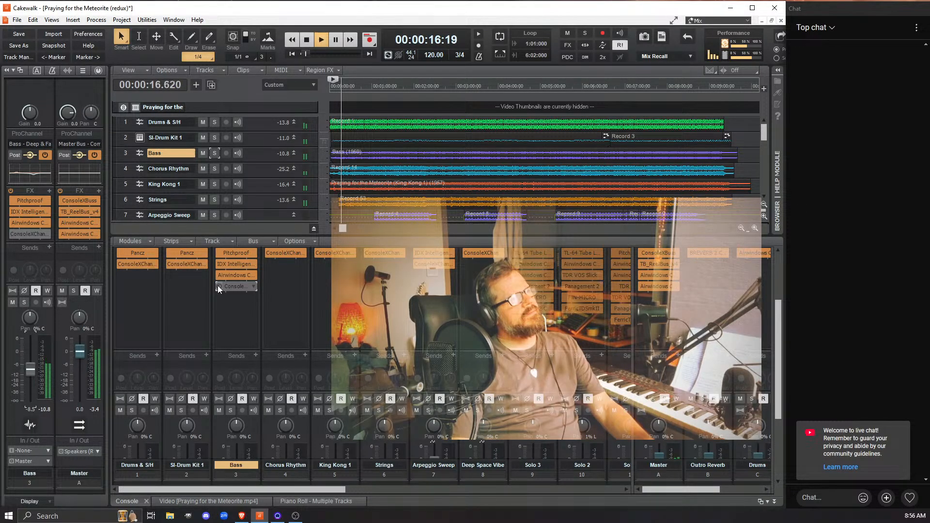
click(218, 286)
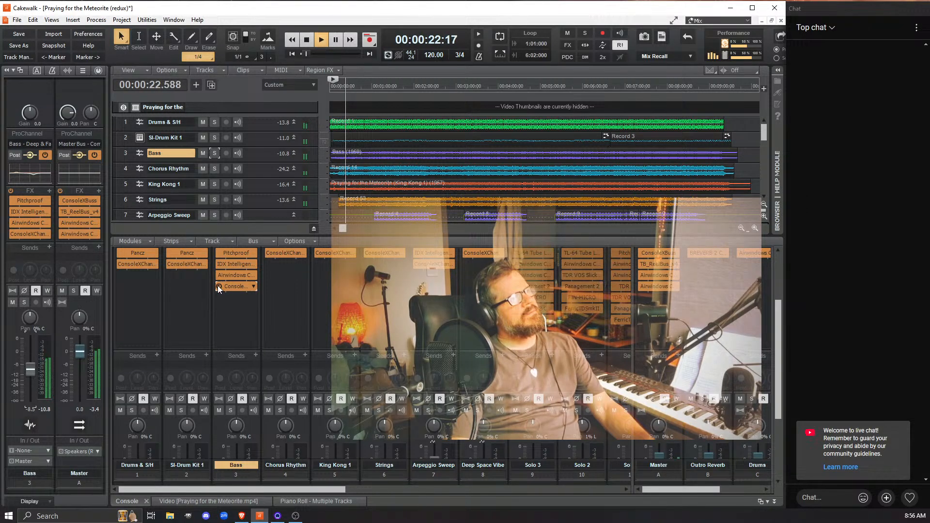
click(217, 286)
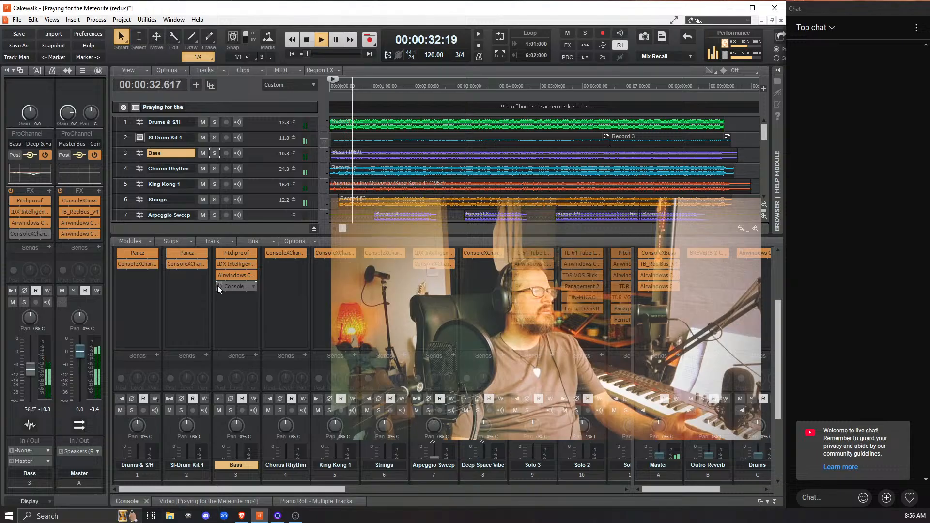
click(218, 286)
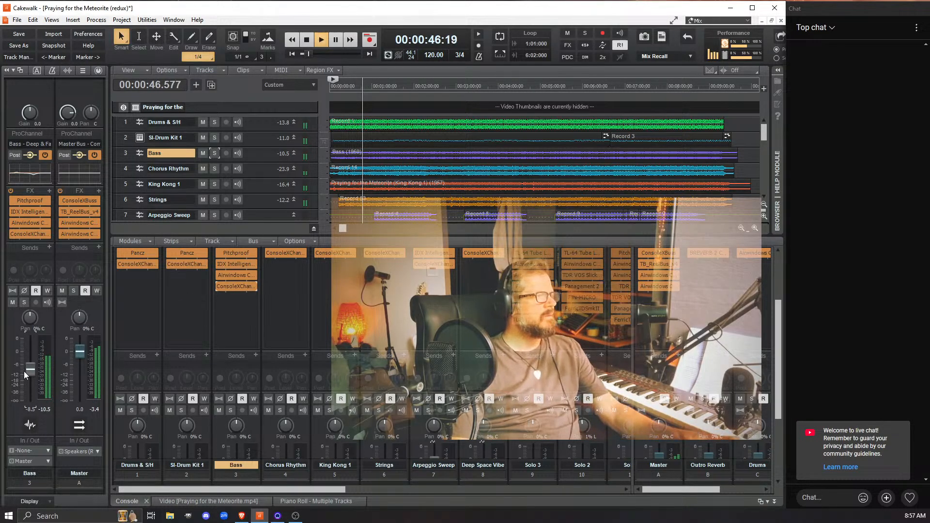
Raise the Bass track's volume fader to -7.9 dB during playback, and stop the playback.
mouse_move(27, 370)
drag(27, 371, 27, 369)
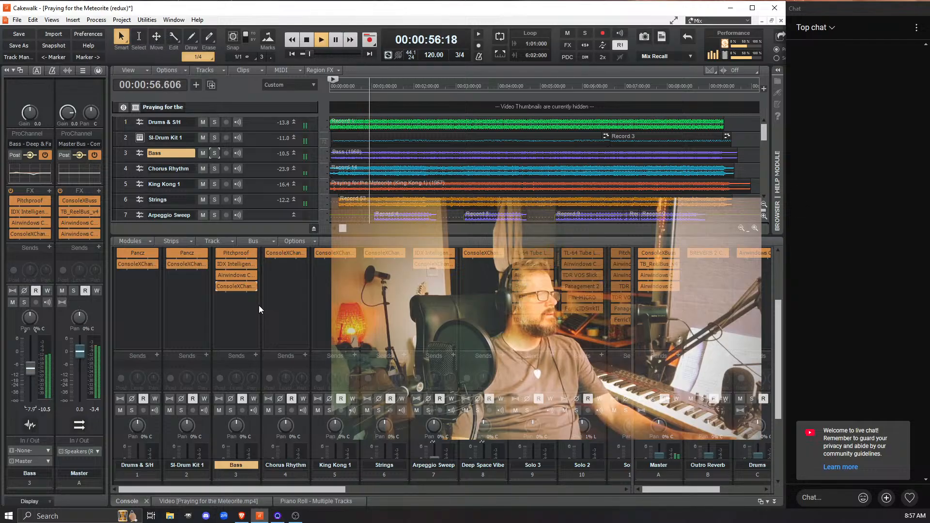
key(space)
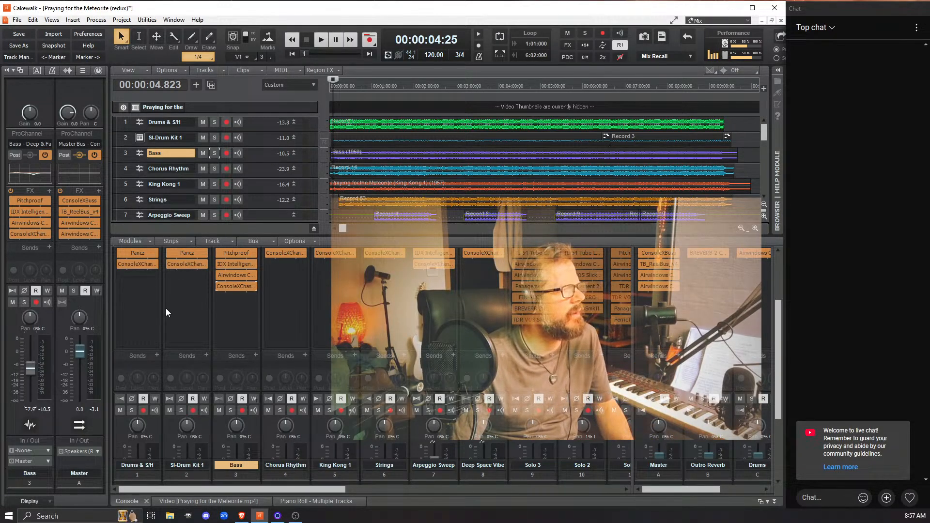
Open the ConsoleX Channel plugin of the Drums & S/H track, play the mix briefly and move the plugin window aside.
double_click(135, 264)
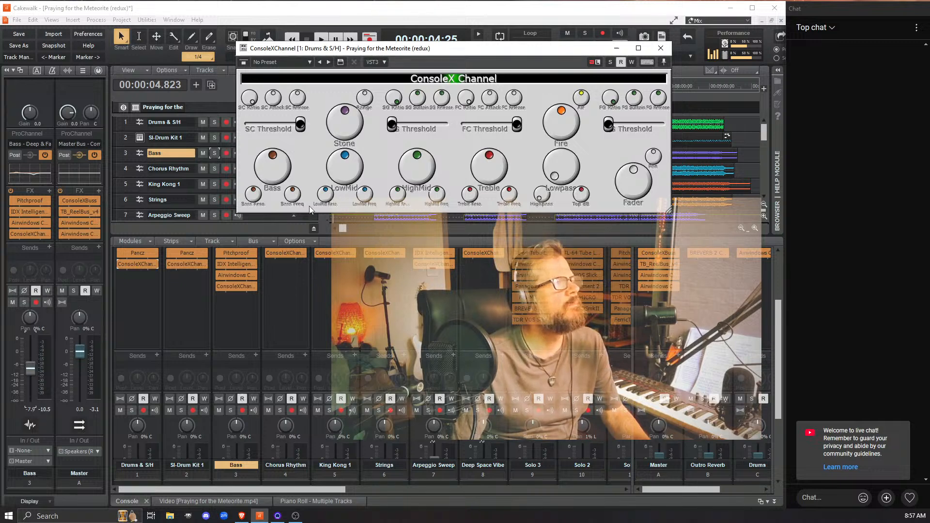
key(space)
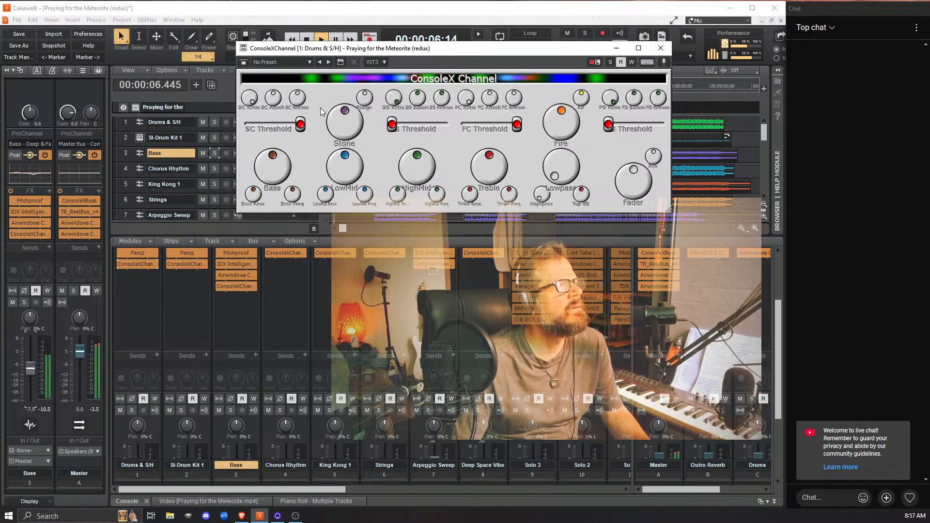
drag(388, 48, 487, 44)
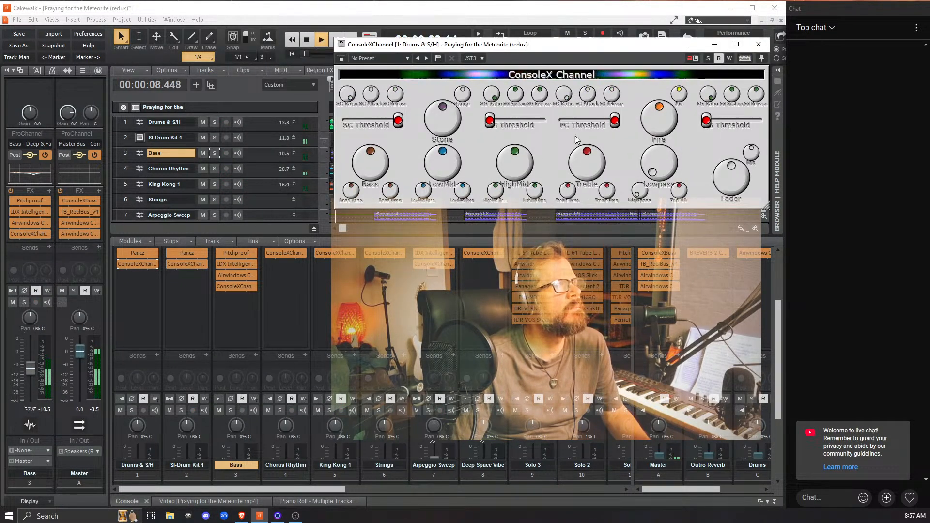
key(space)
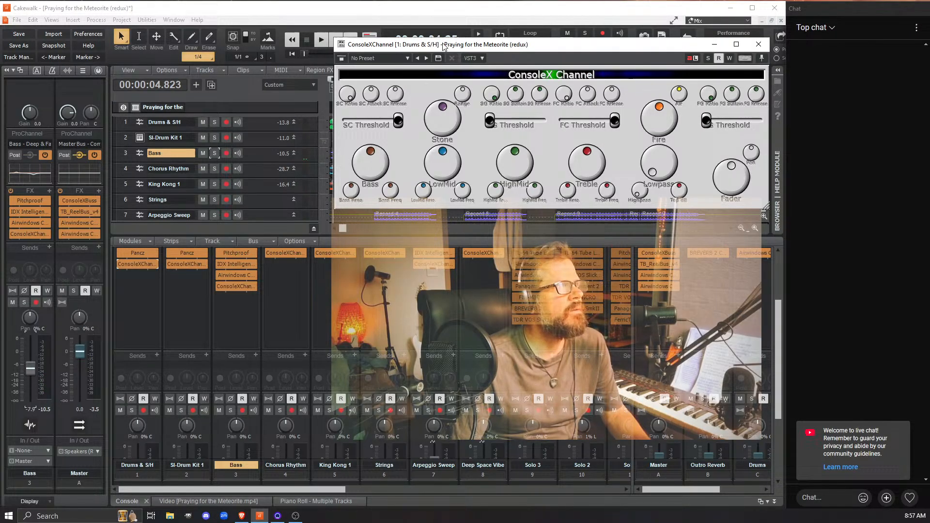
drag(444, 46, 431, 37)
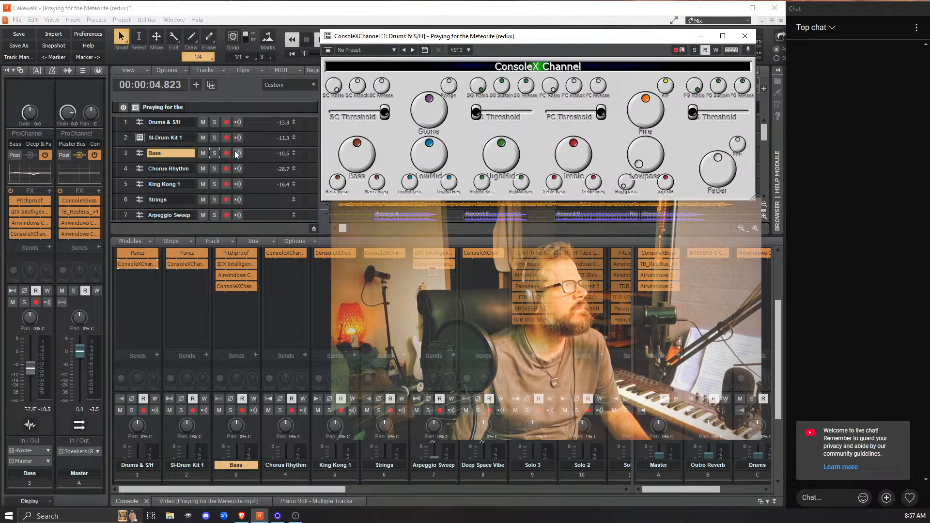
Solo the Drums & S/H track and play it briefly from the start of the project.
click(214, 123)
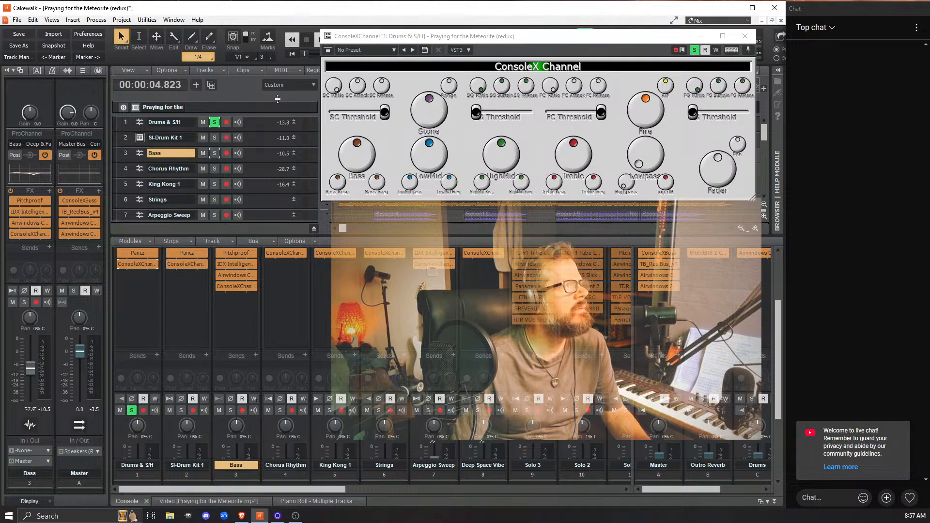
click(288, 51)
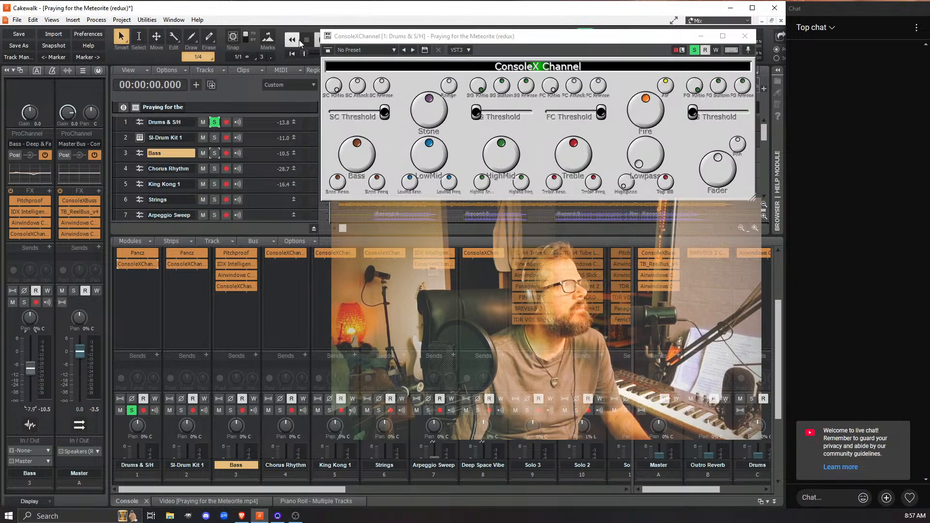
drag(352, 40, 314, 63)
click(321, 40)
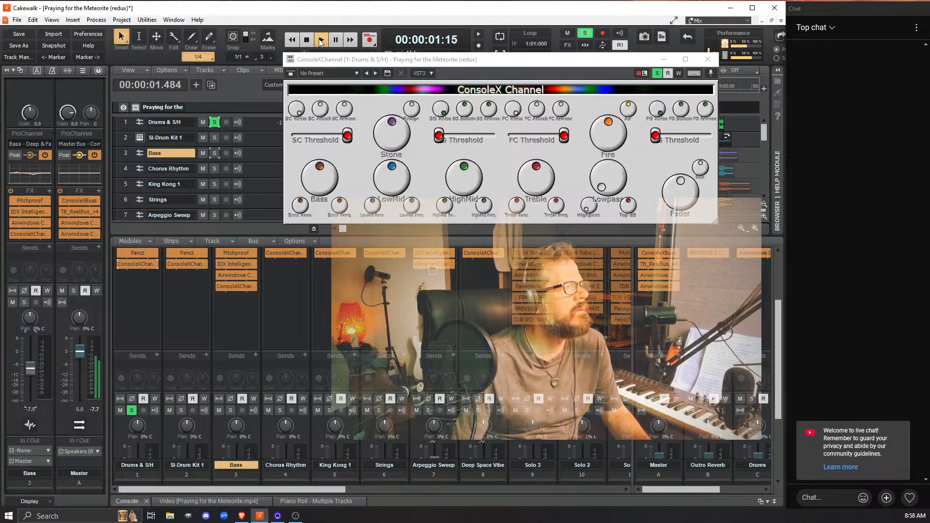
click(320, 42)
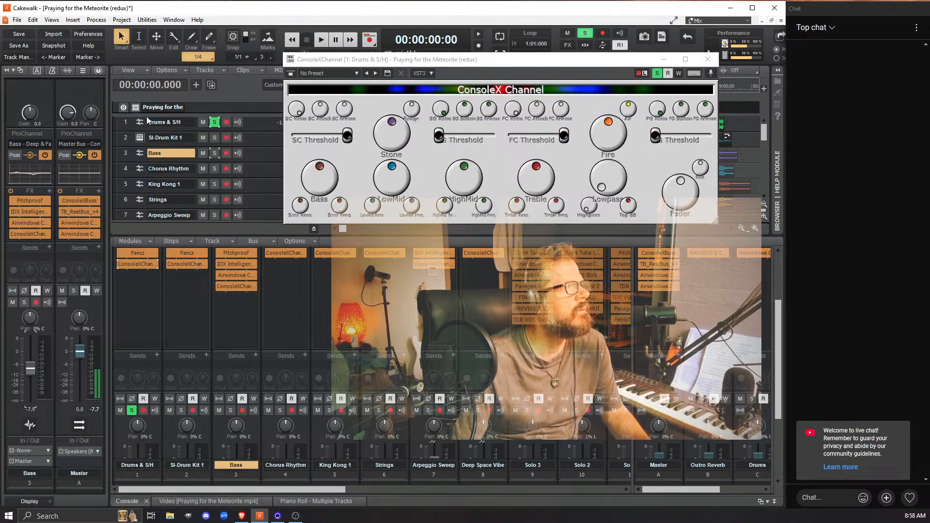
Select the Drums & S/H track and play the soloed drums to check their peak level in the channel strip.
click(258, 123)
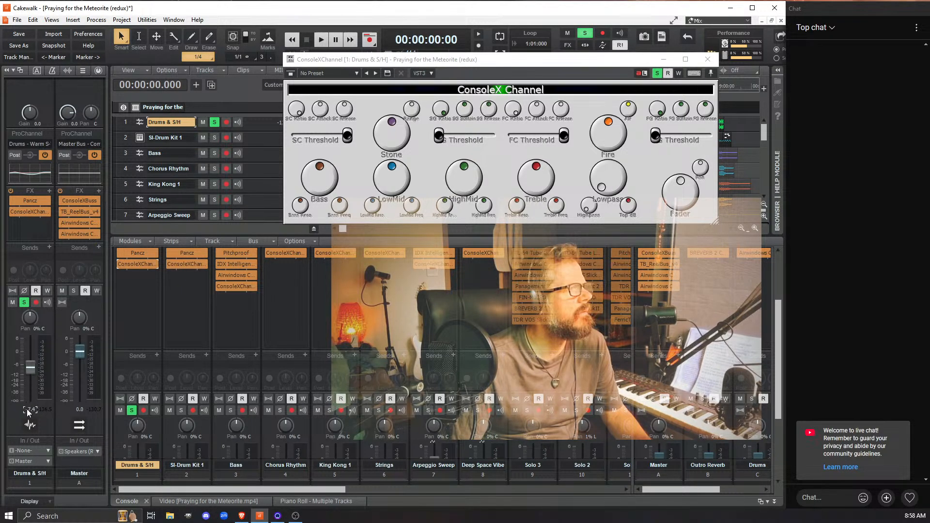
click(327, 44)
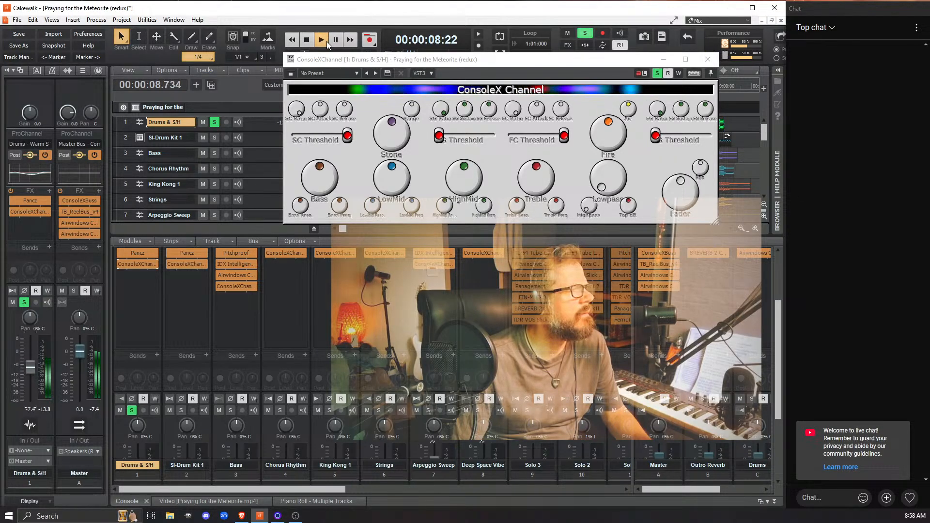
click(327, 44)
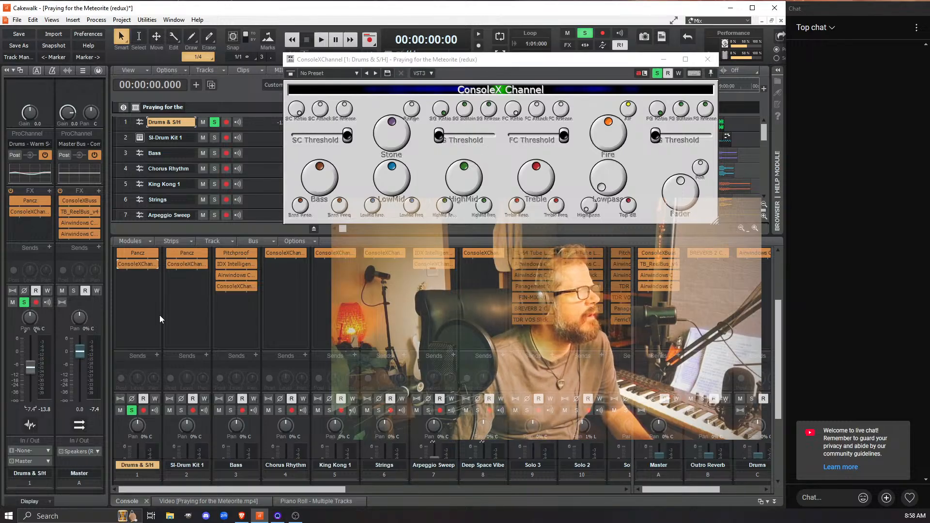
Bypass the drums' ConsoleX Channel, play the track to check its level, and re-enable the plugin during playback.
click(119, 263)
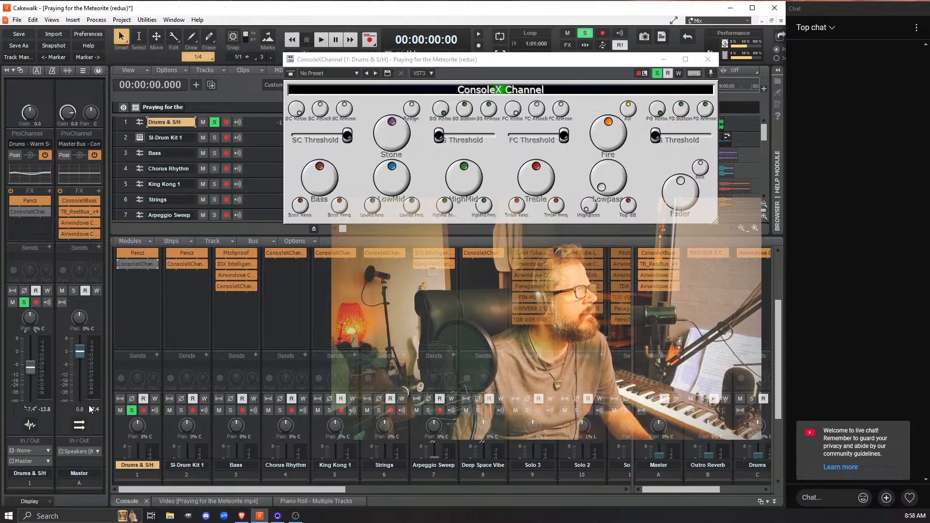
key(space)
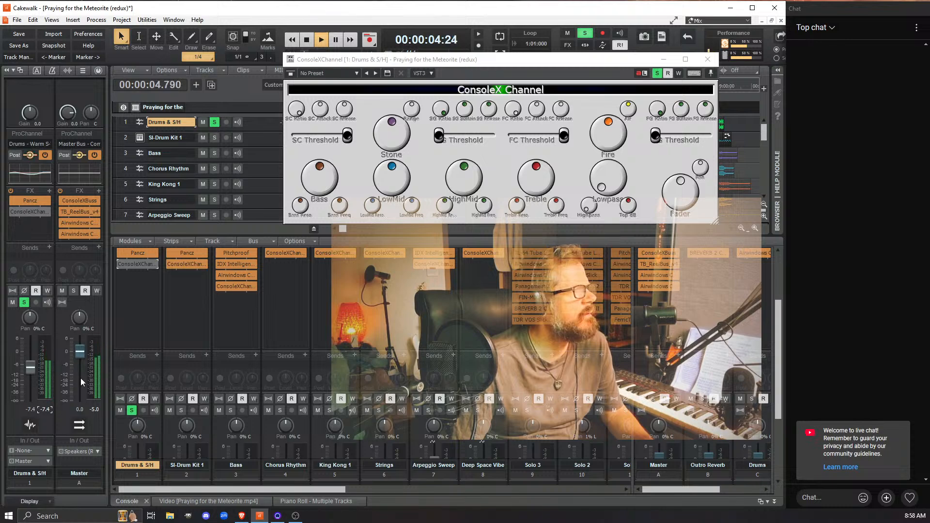
click(119, 263)
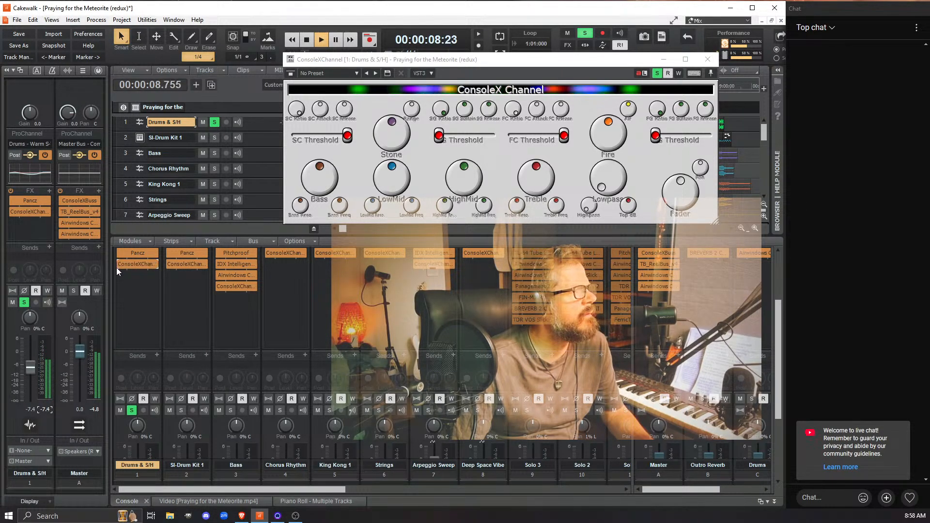
key(space)
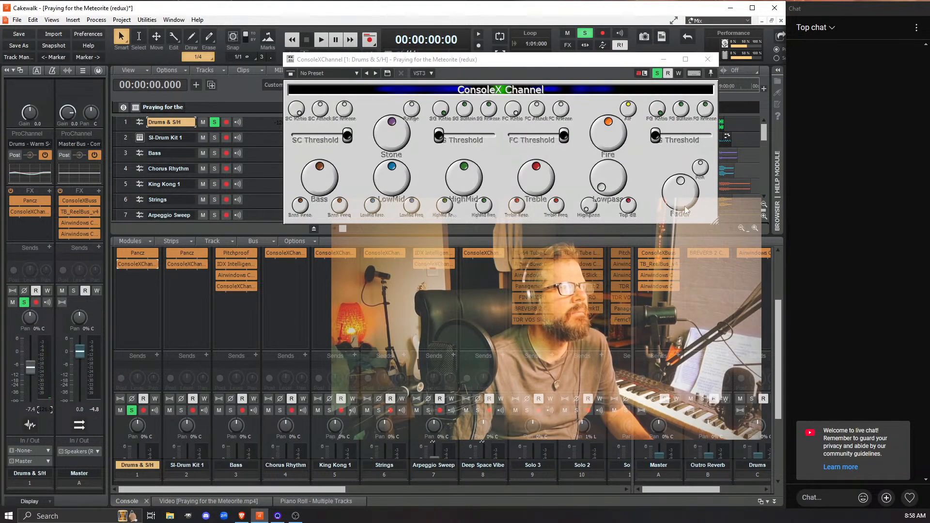
Raise the ConsoleX Channel Fader on Drums & S/H in small amounts, playing the soloed track repeatedly to check its peak level.
drag(685, 210, 679, 198)
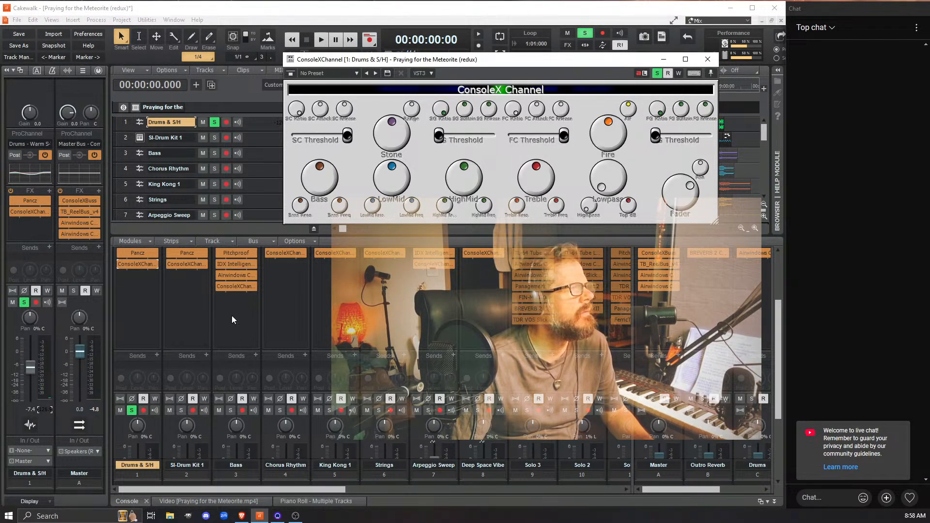
key(space)
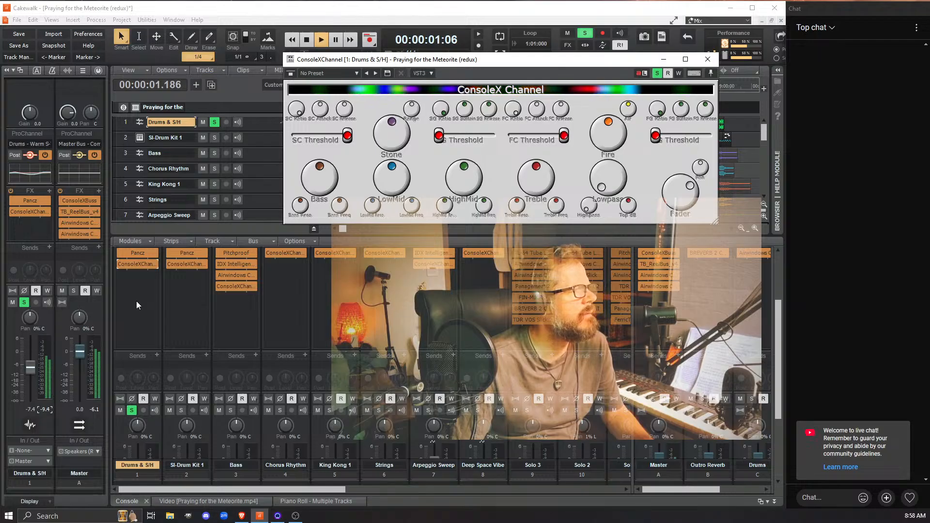
key(space)
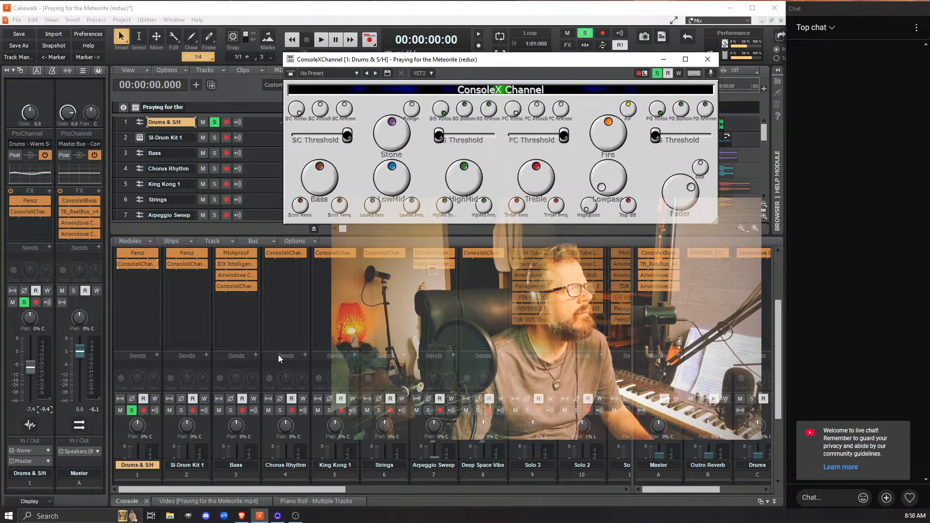
key(space)
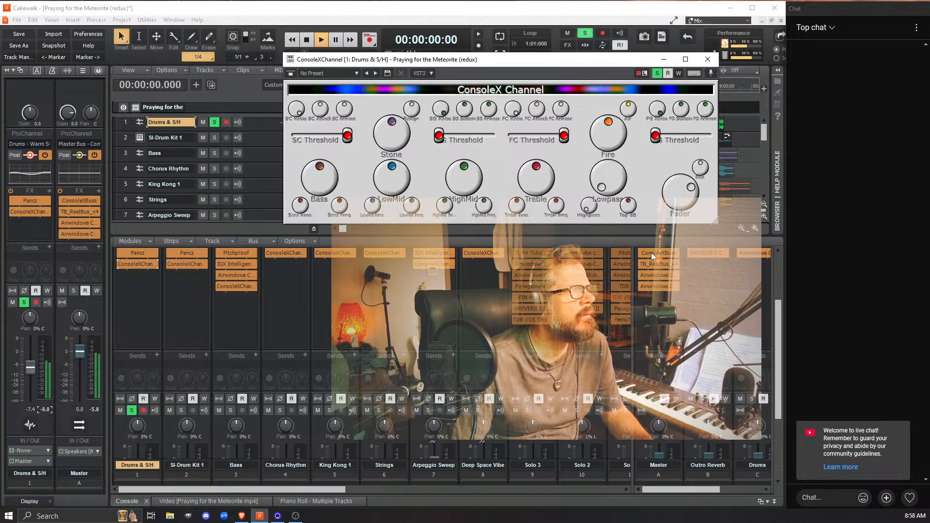
key(space)
key(space)
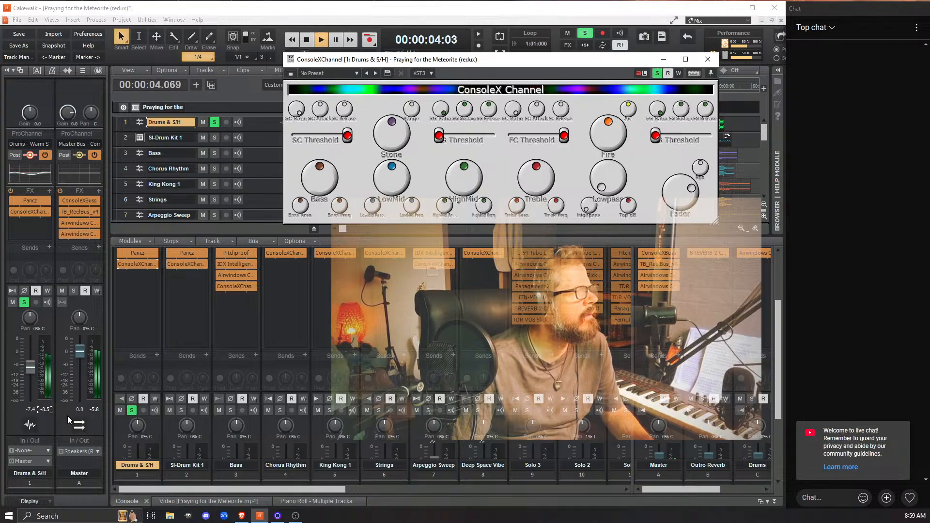
key(space)
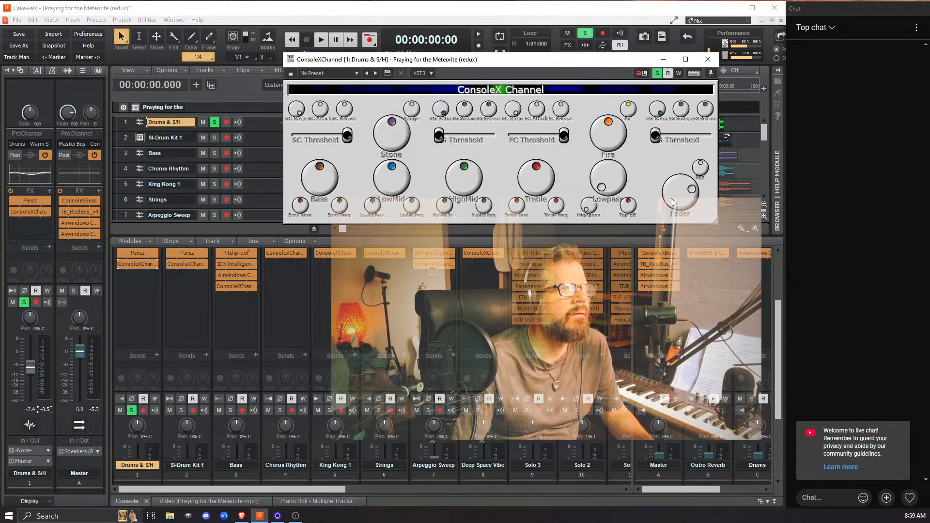
Reset the drums' peak reading and compare the playback level with ConsoleX Channel active and bypassed.
click(45, 410)
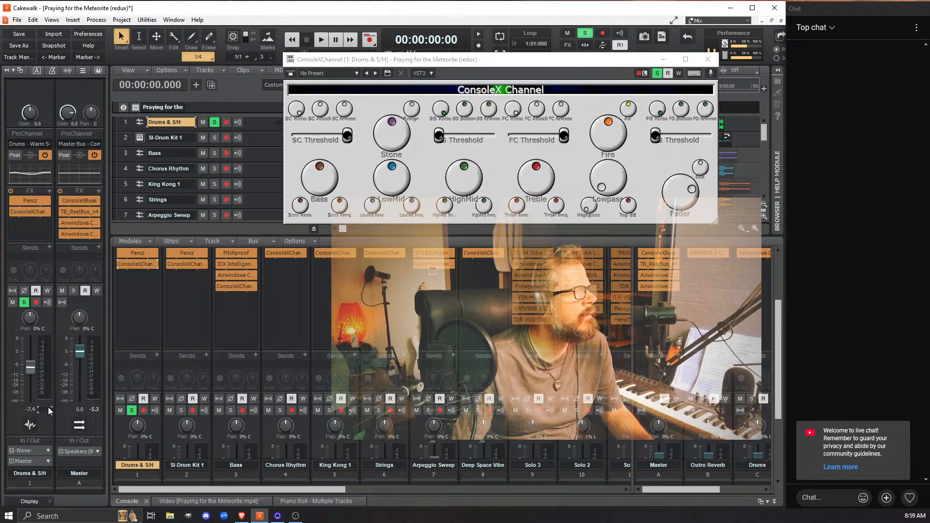
key(space)
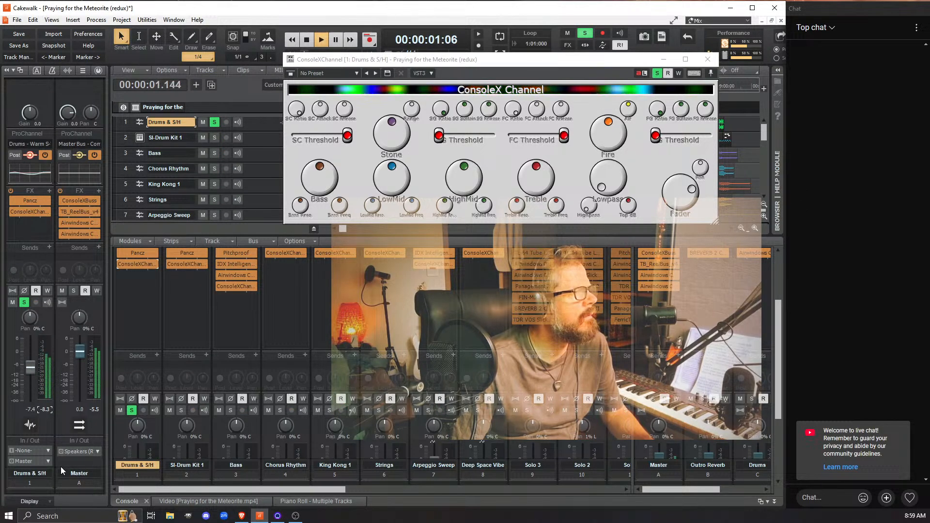
key(space)
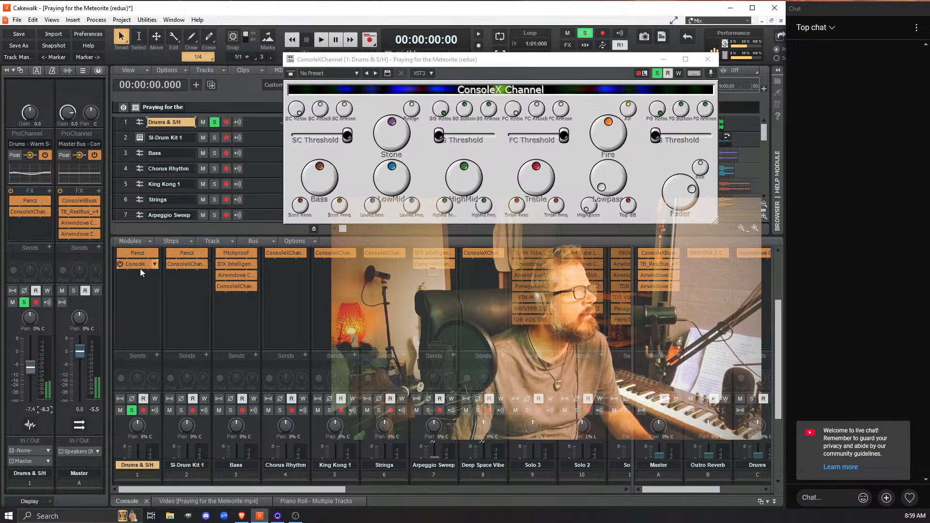
click(120, 264)
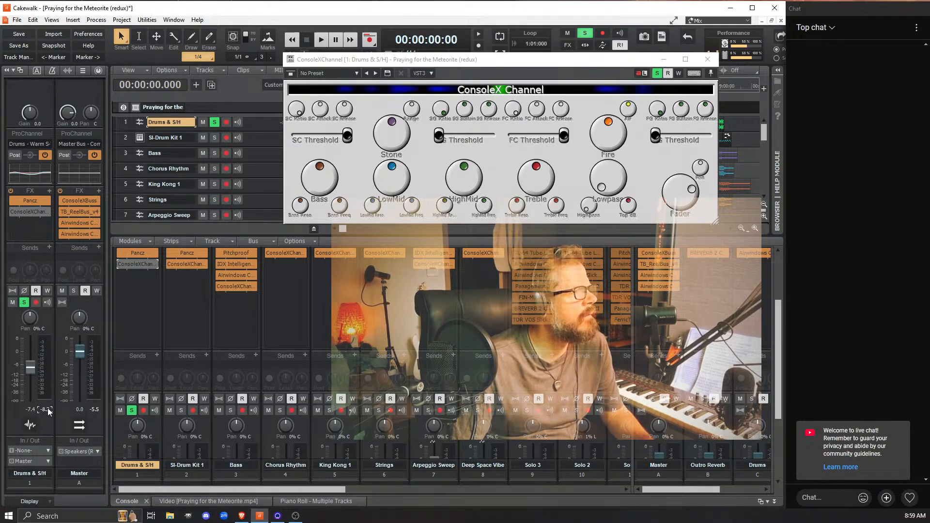
key(space)
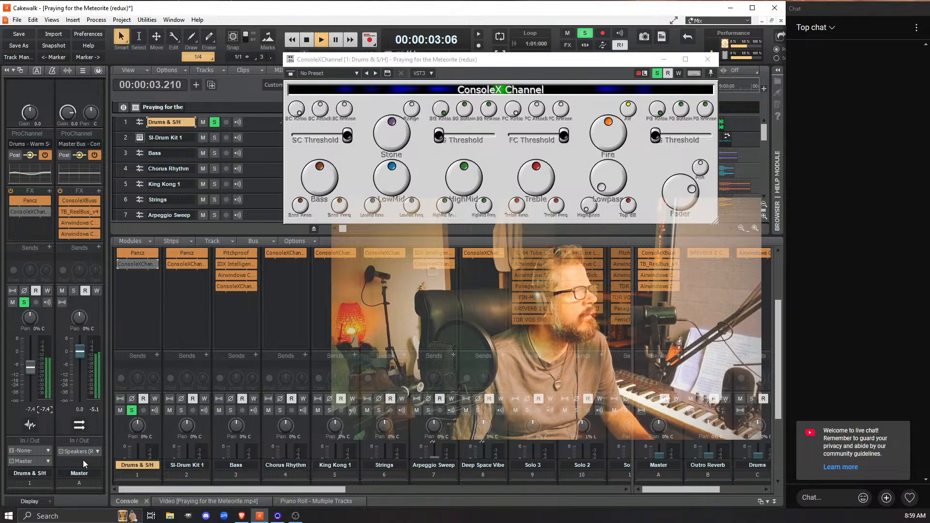
key(space)
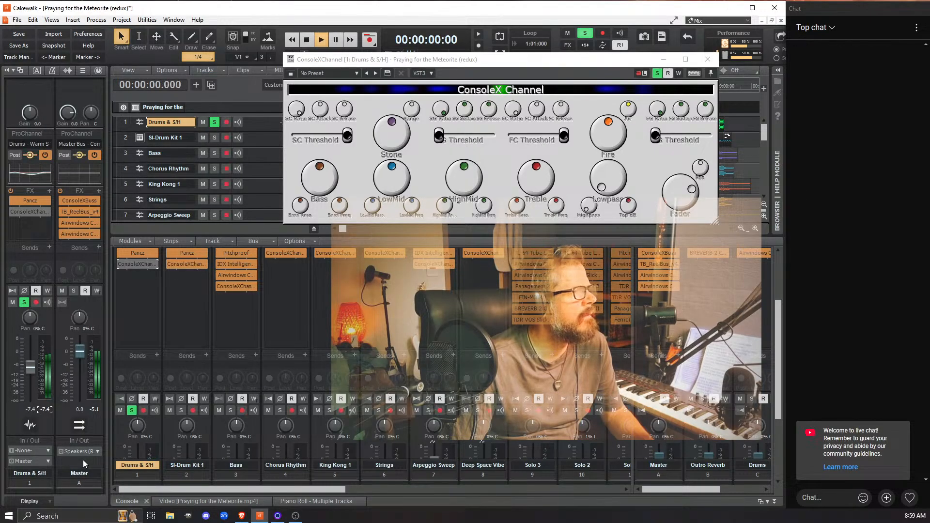
Fine-tune the ConsoleX Channel Fader on Drums & S/H, then reset the peak reading and replay the soloed drums with the plugin bypassed.
click(673, 193)
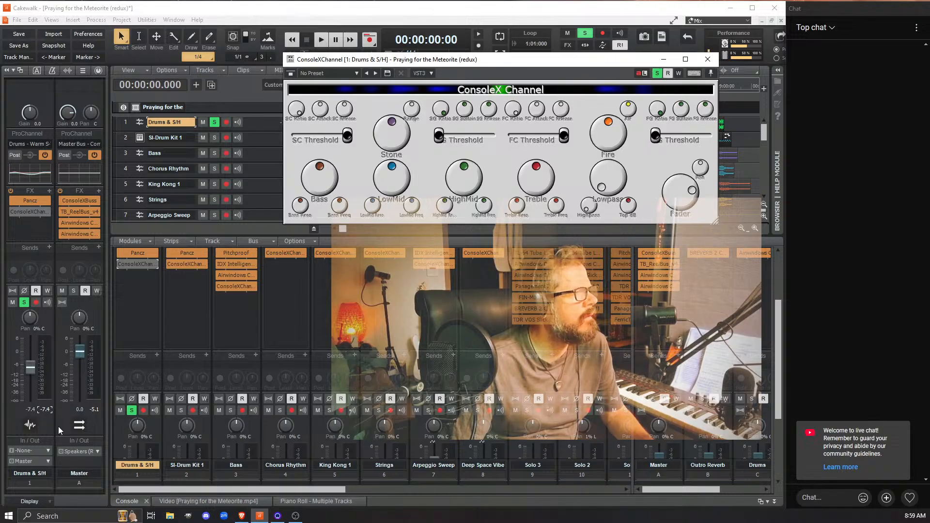
click(46, 410)
key(space)
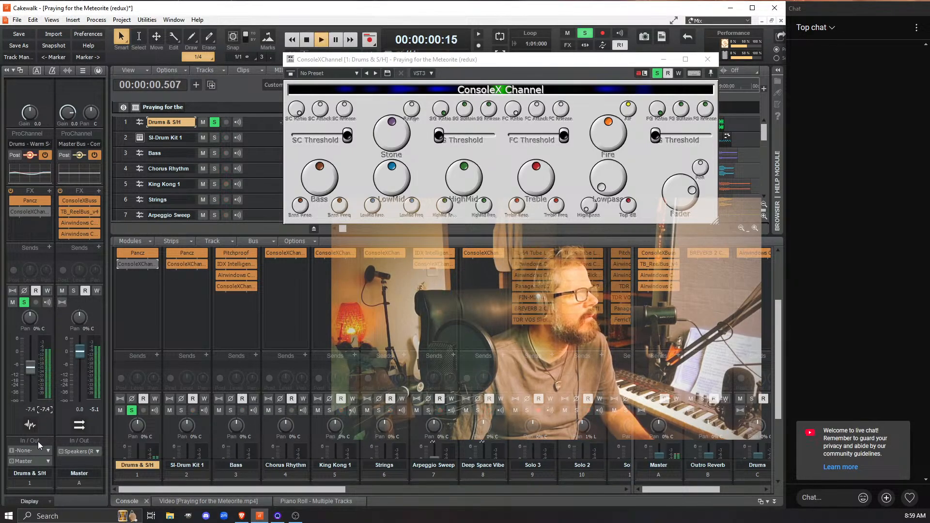
key(space)
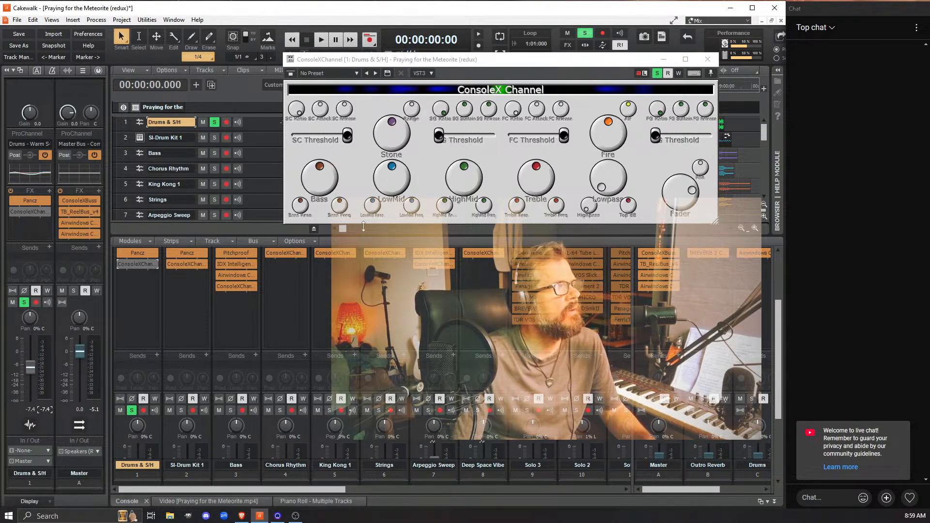
Boost the ConsoleX Channel Bass gain strongly on the drums, re-enable the plugin, and sweep Bass Freq while the soloed track plays.
key(space)
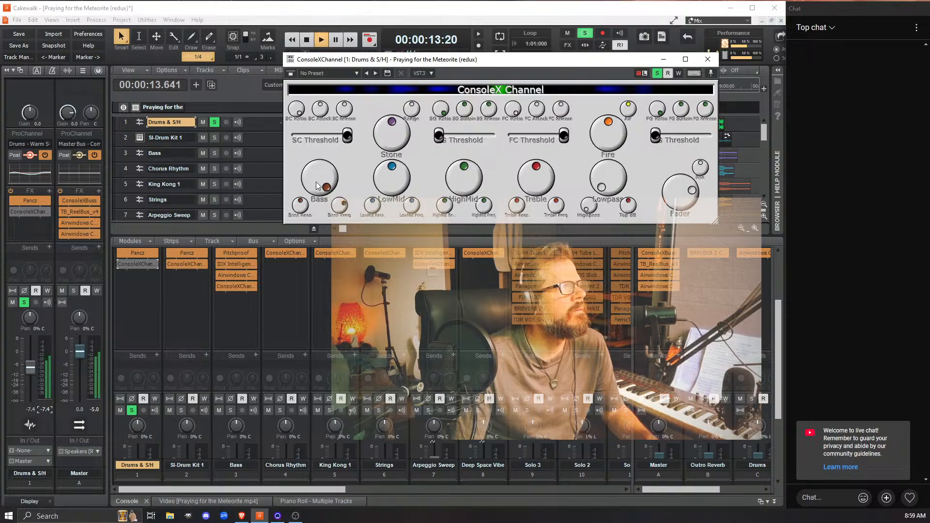
drag(294, 185, 292, 212)
key(space)
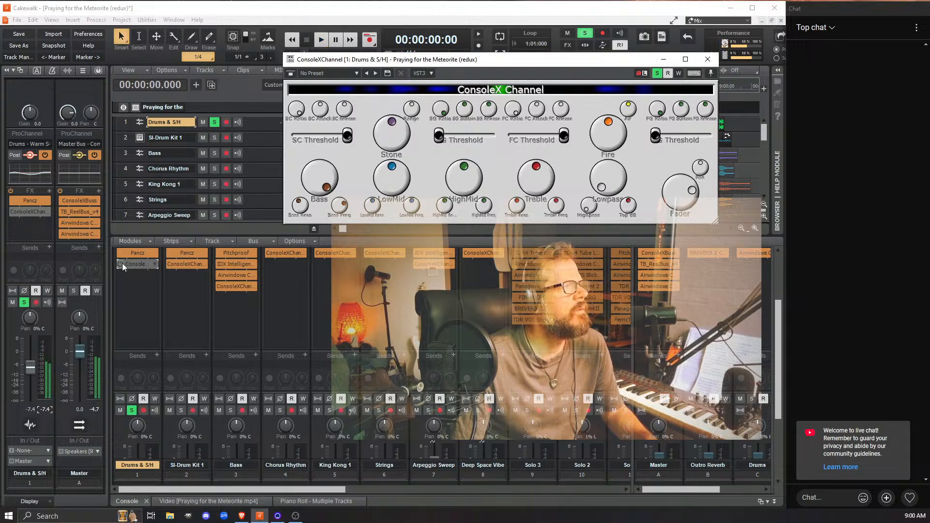
click(119, 265)
key(space)
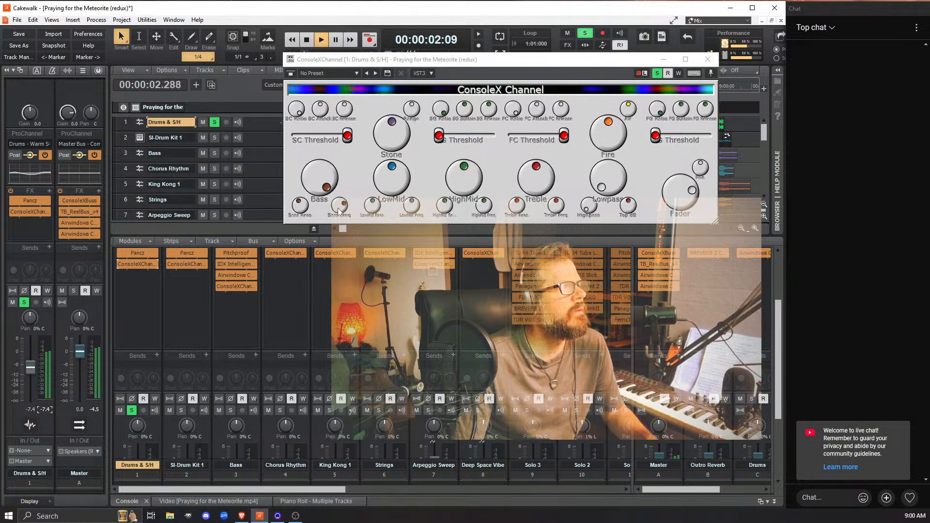
drag(335, 212, 323, 240)
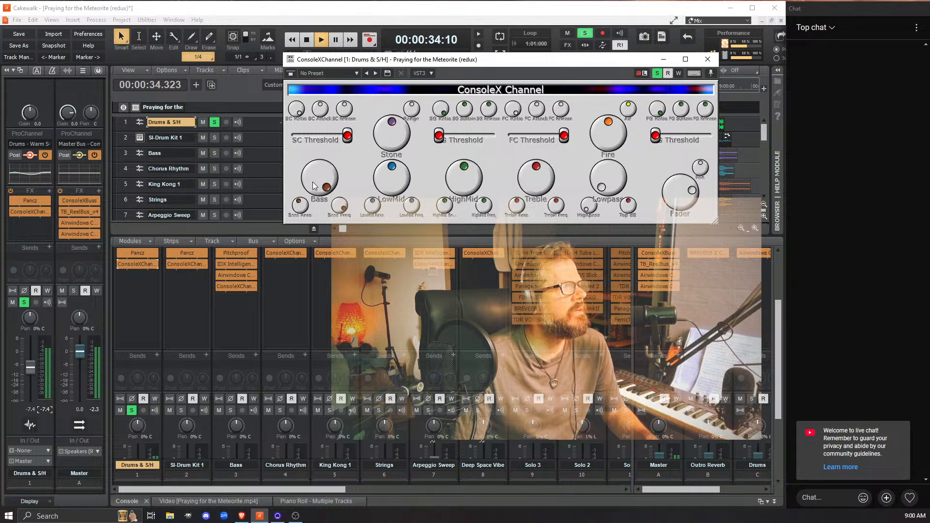
key(space)
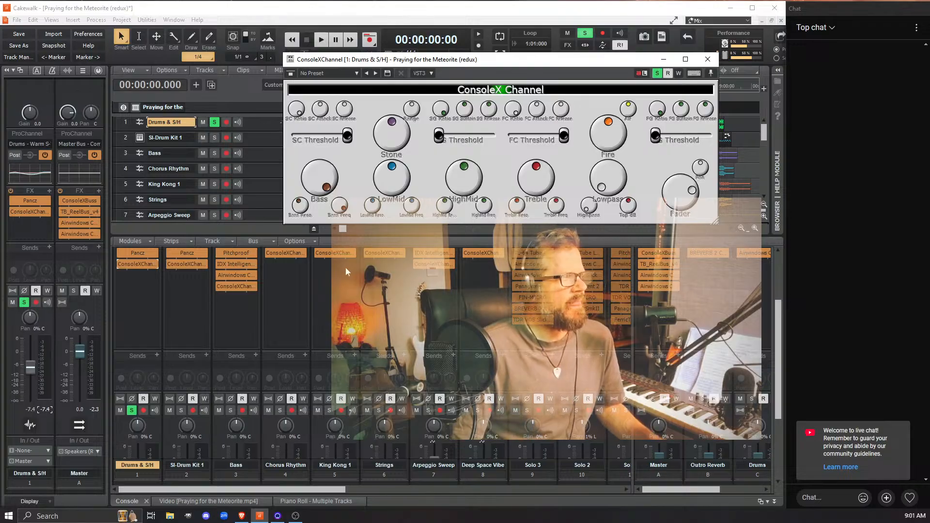
Try a moderate Bass boost on Drums & S/H against the neutral gain, replaying the soloed drums to compare.
click(214, 122)
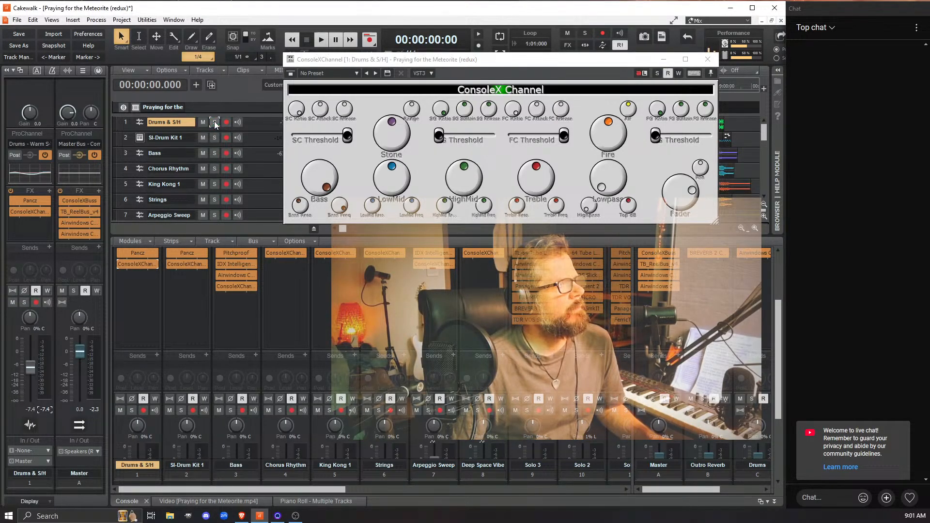
click(214, 122)
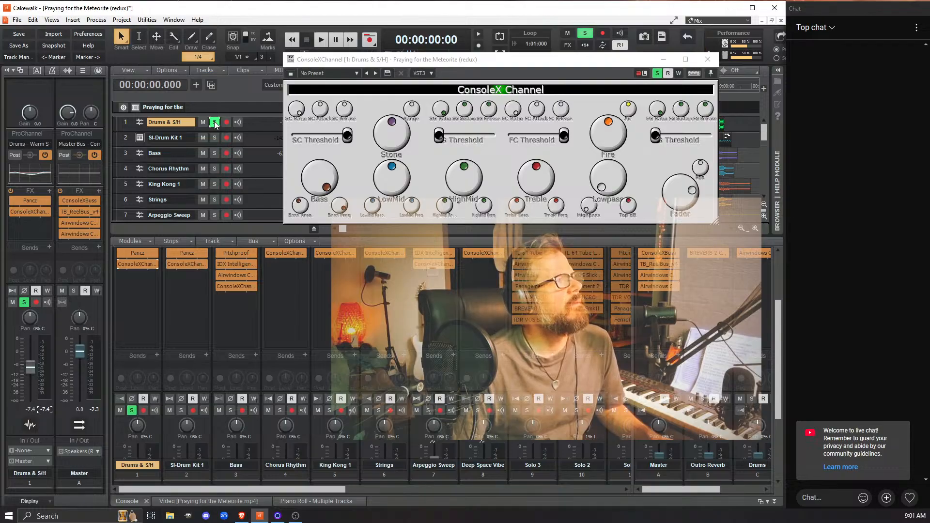
key(space)
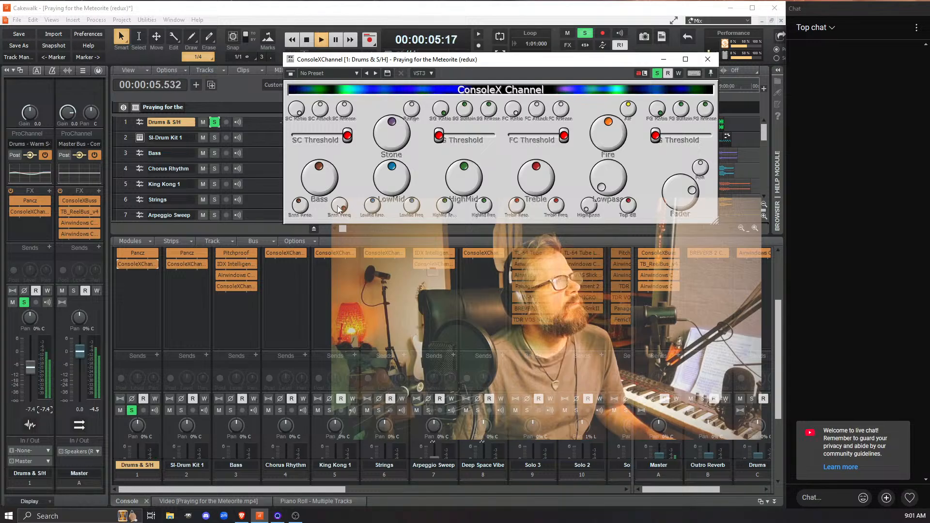
key(space)
key(space)
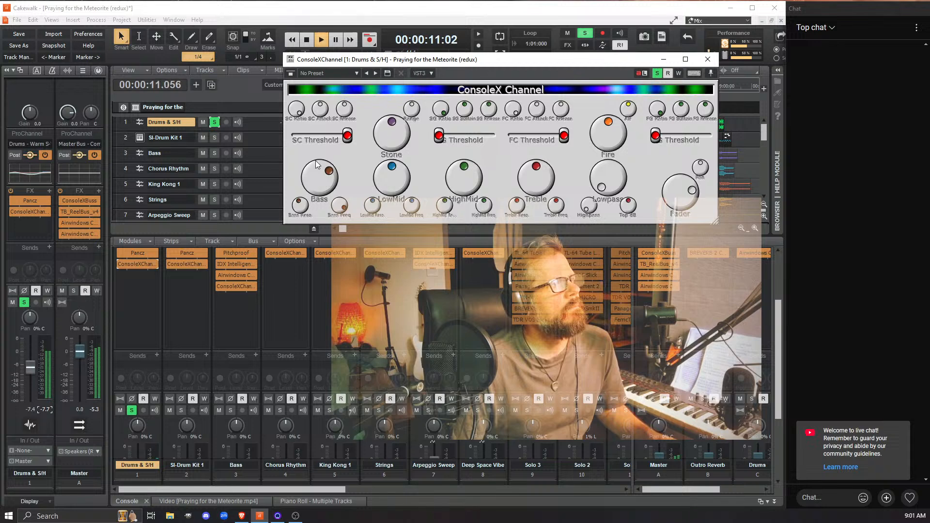
key(space)
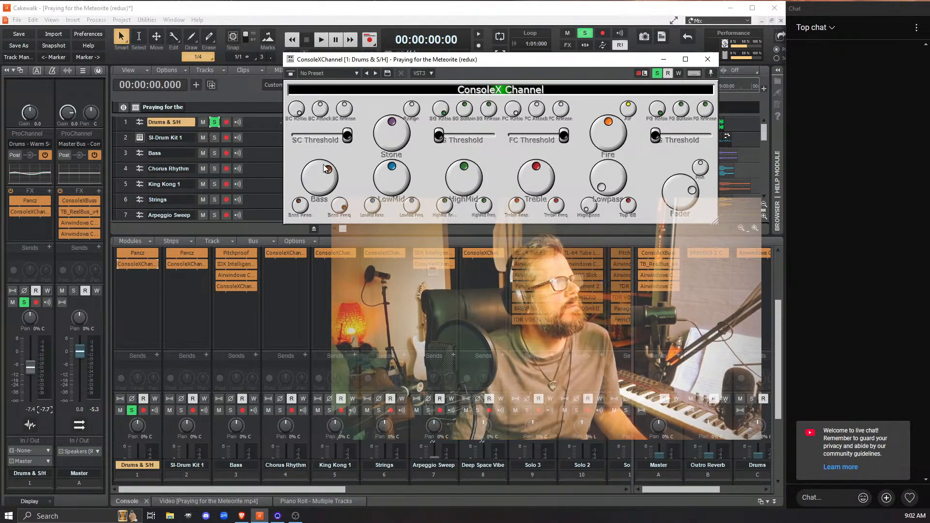
key(space)
key(space)
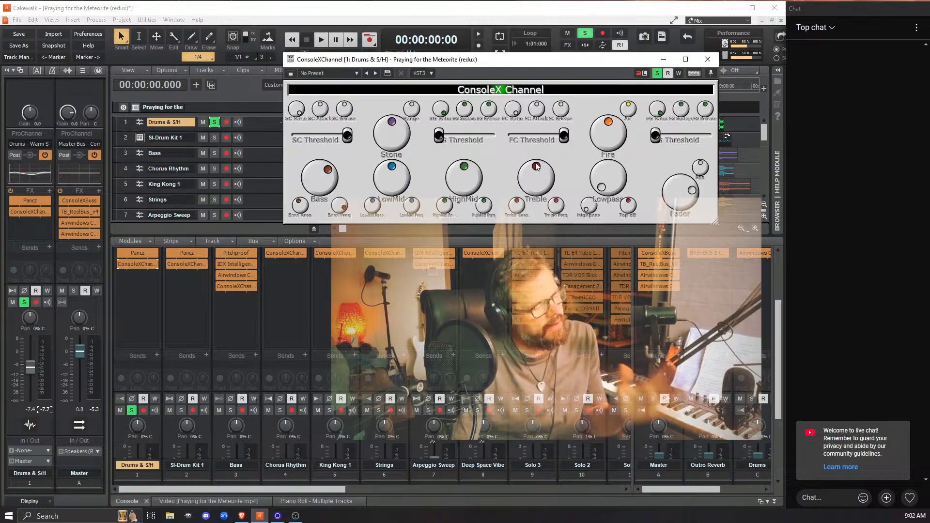
Boost the drums' Bass gain strongly again during playback and adjust Bass Freq.
key(space)
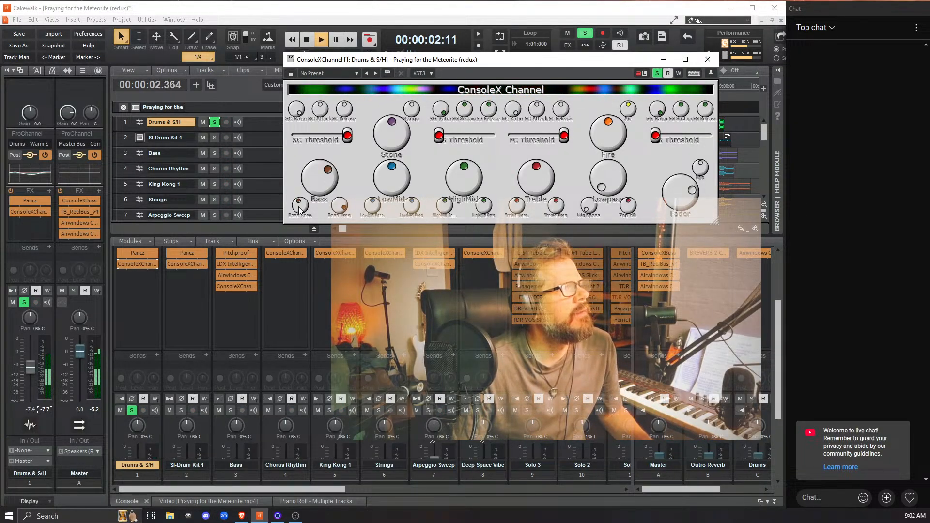
drag(317, 189, 319, 149)
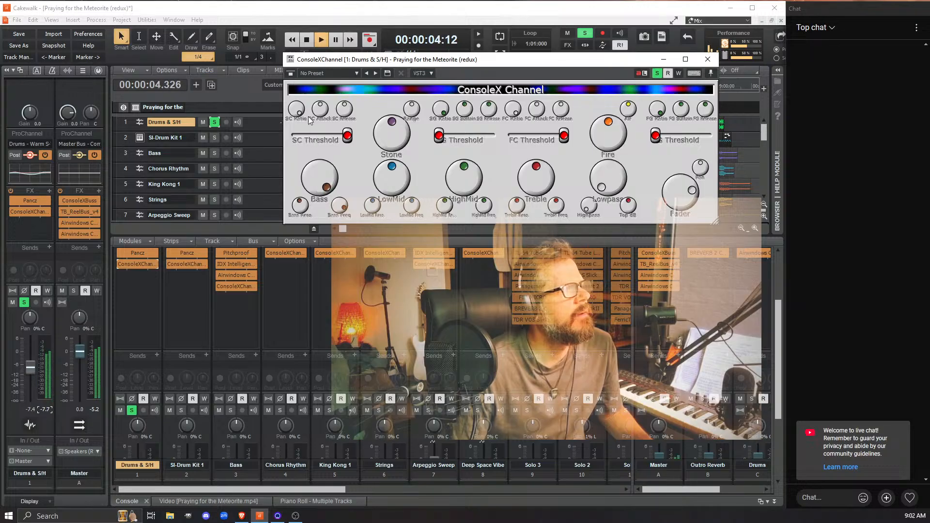
drag(337, 206, 336, 246)
Try higher and lower Bass Reso settings on the playing drums, leave it slightly reduced, and return the Bass gain to neutral.
drag(300, 211, 283, 199)
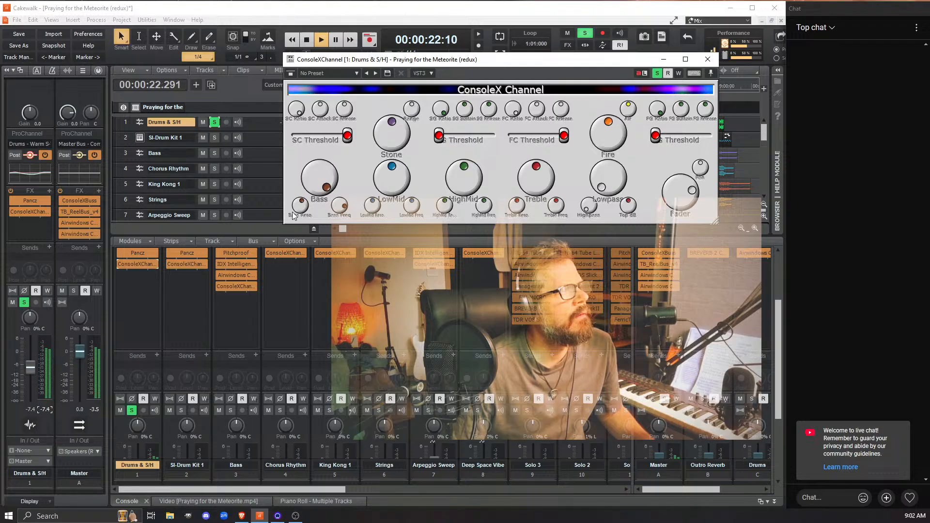
drag(298, 208, 302, 249)
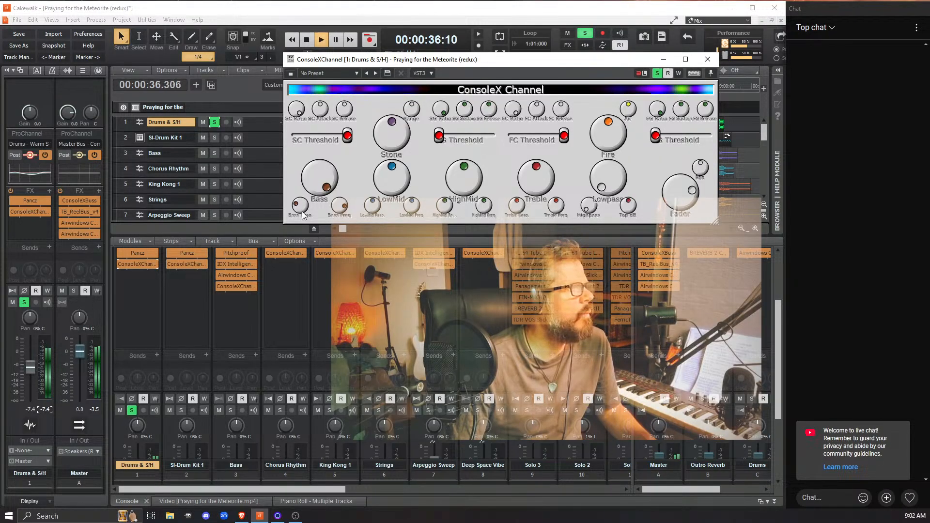
drag(301, 208, 292, 149)
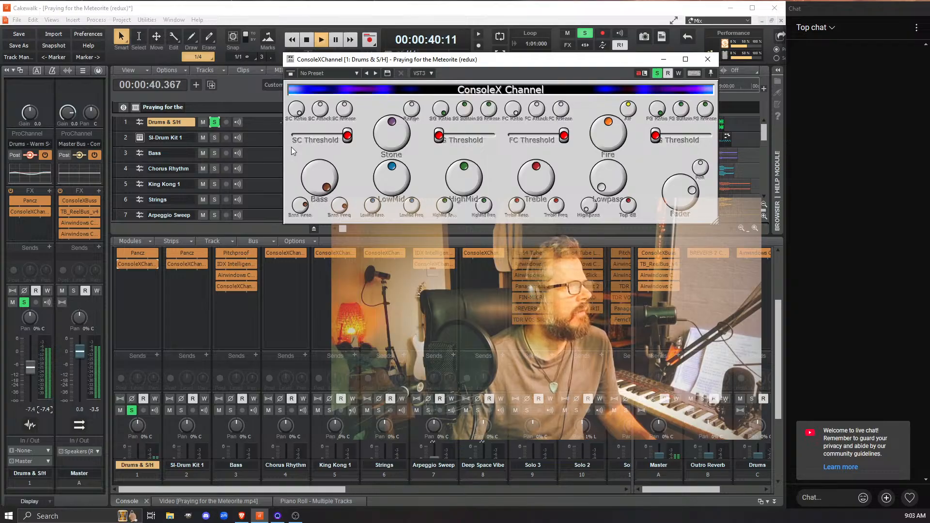
drag(291, 147, 293, 207)
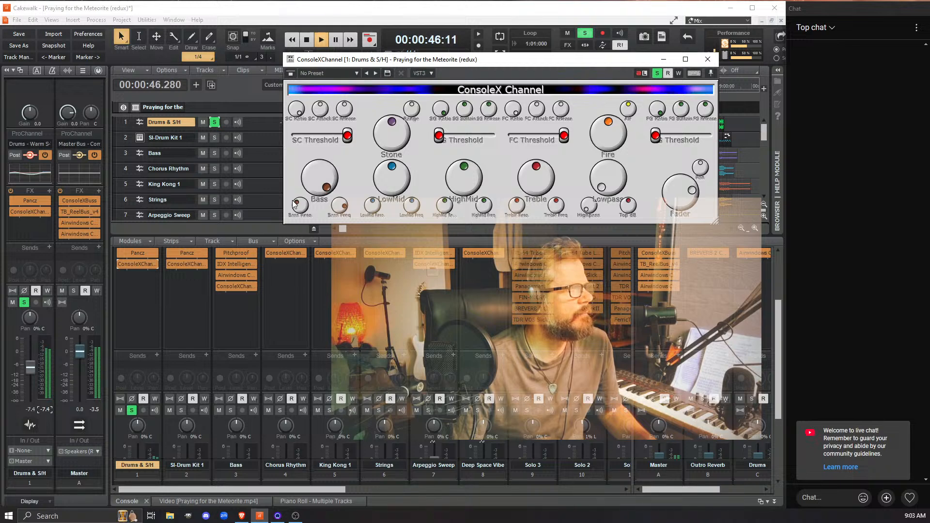
drag(317, 185, 322, 237)
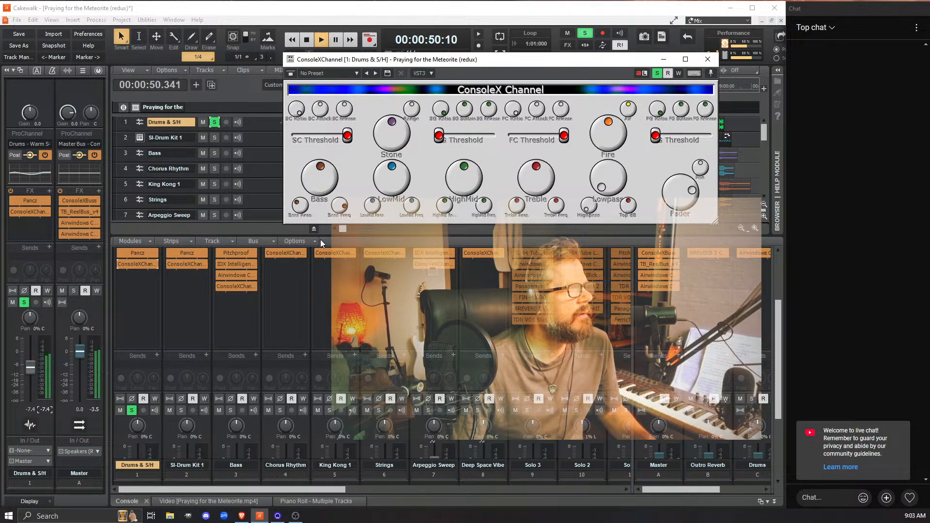
Adjust the LowMid, HighMid and Treble bands on the soloed drums, bring their gains near neutral, and try the Lowpass during playback.
drag(391, 176, 358, 78)
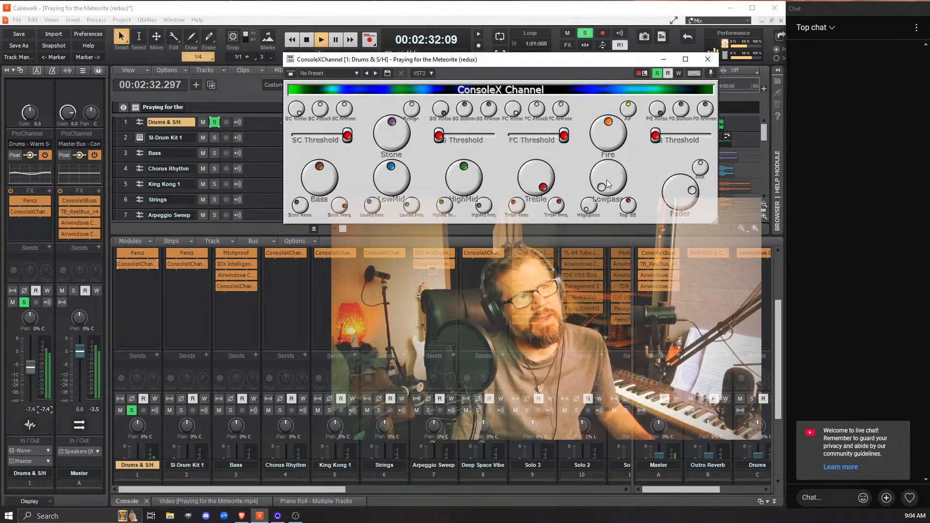
drag(530, 183, 545, 244)
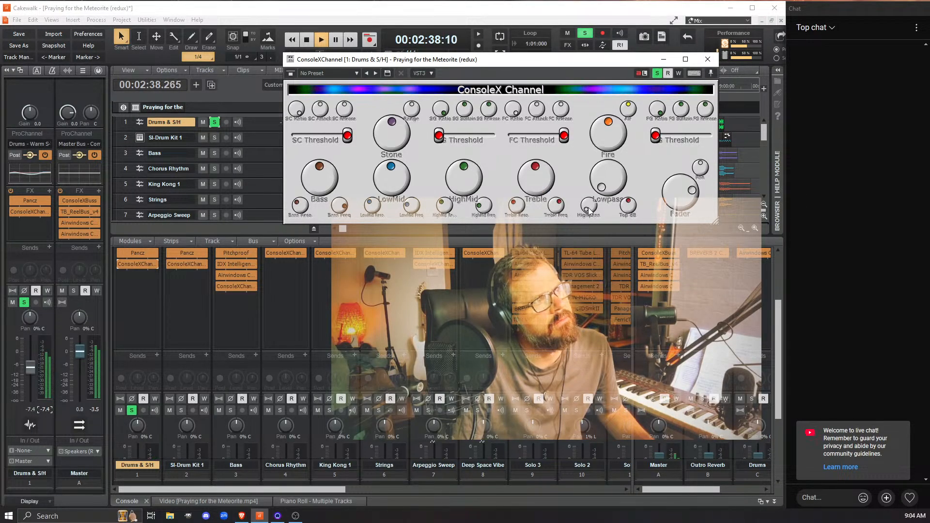
drag(604, 180, 556, 72)
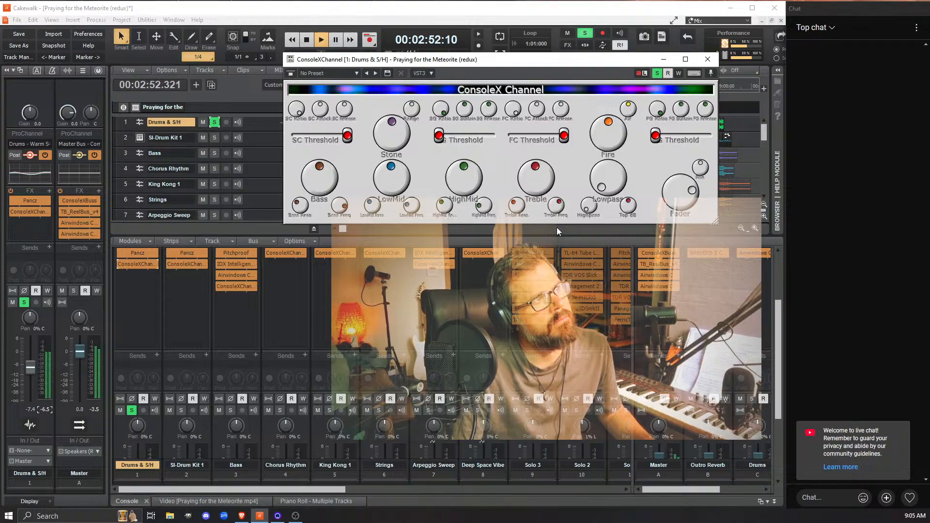
key(space)
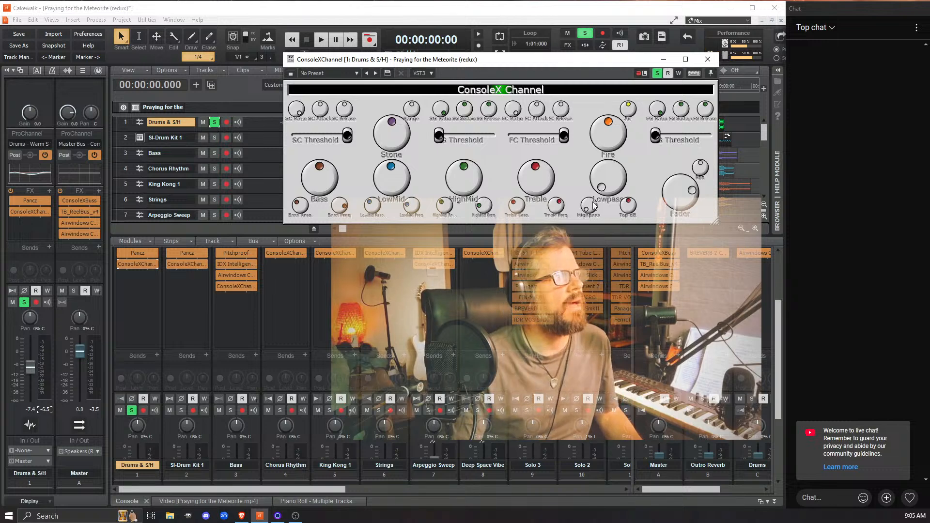
Unsolo Drums & S/H and play the full mix to hear the drum EQ in context.
click(213, 123)
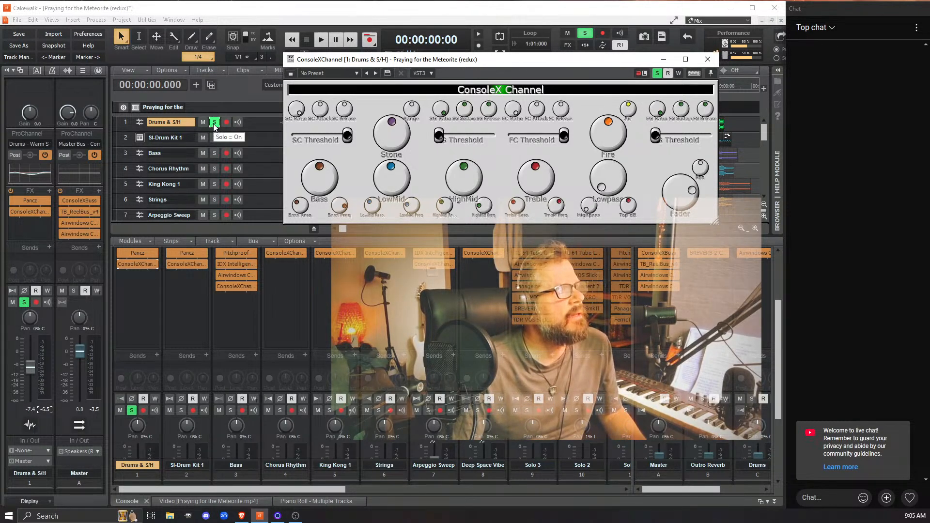
click(320, 40)
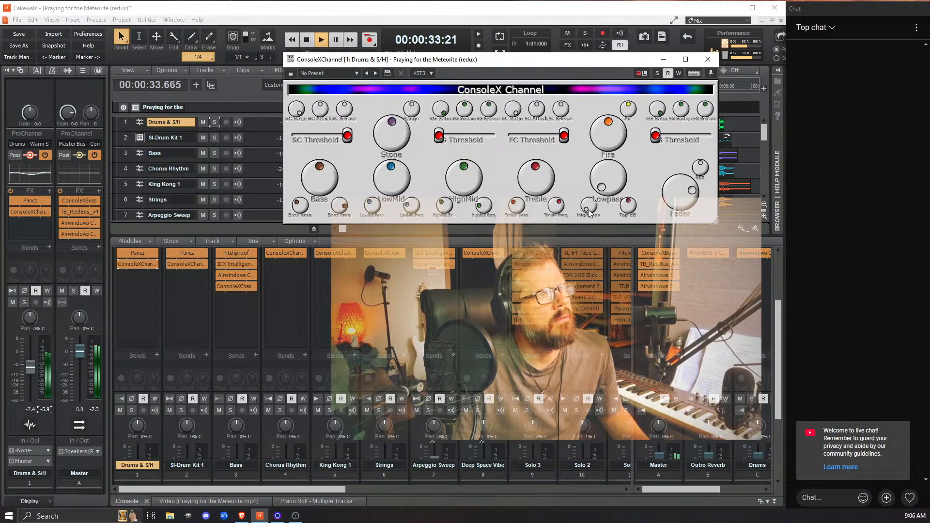
key(space)
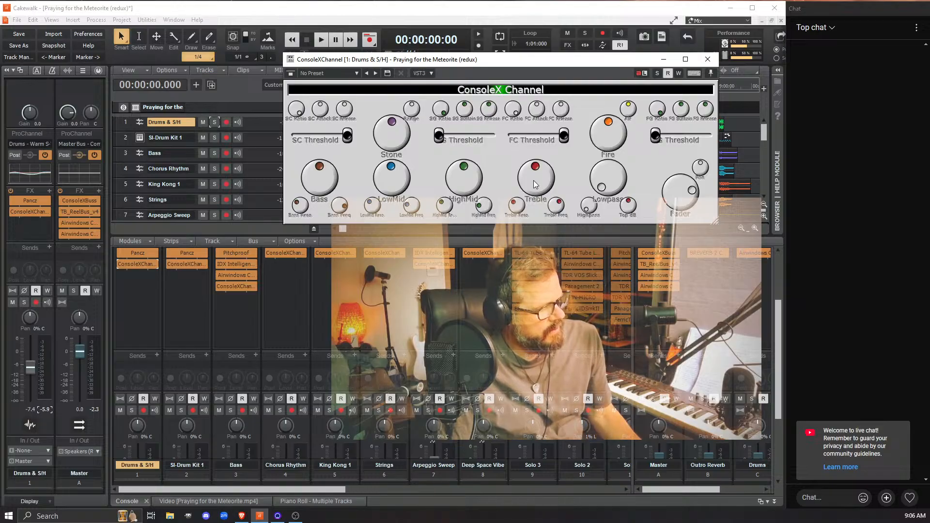
Replay the opening of the full mix from the start, then stop playback.
key(space)
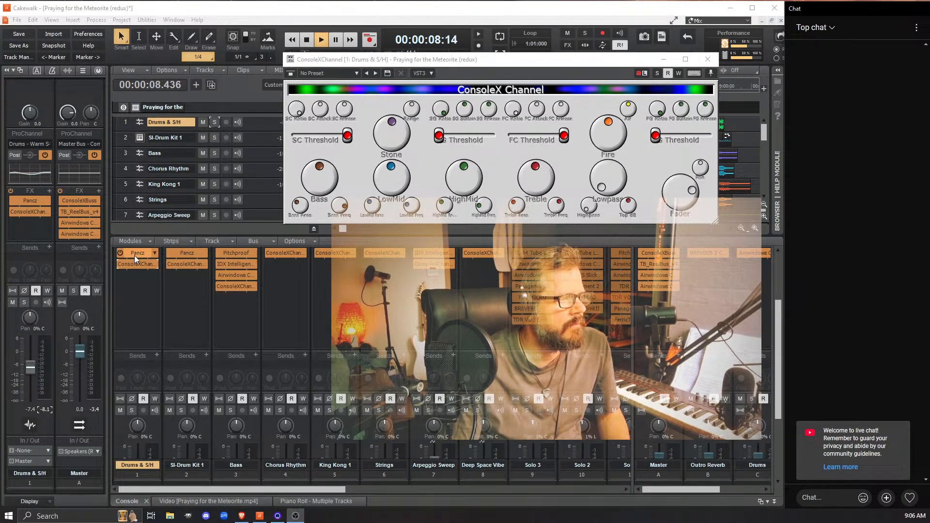
click(1, 274)
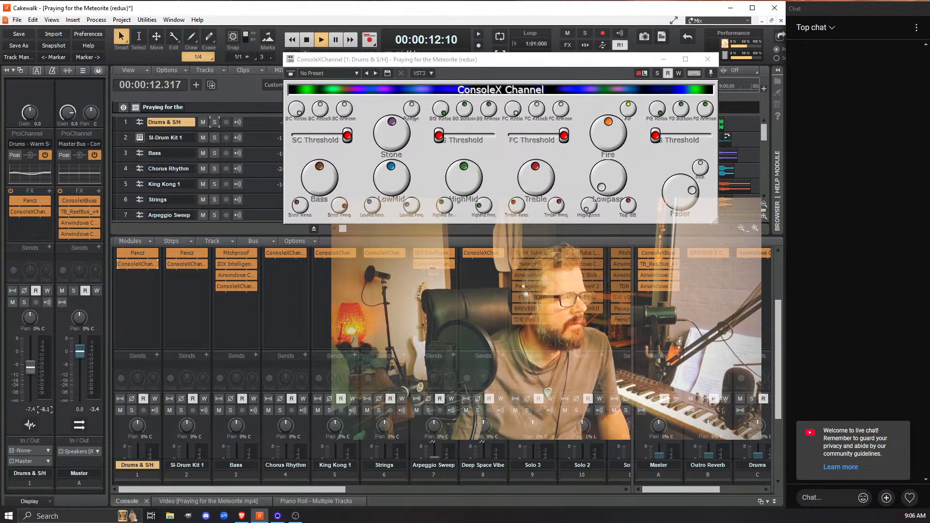
key(alt+Tab)
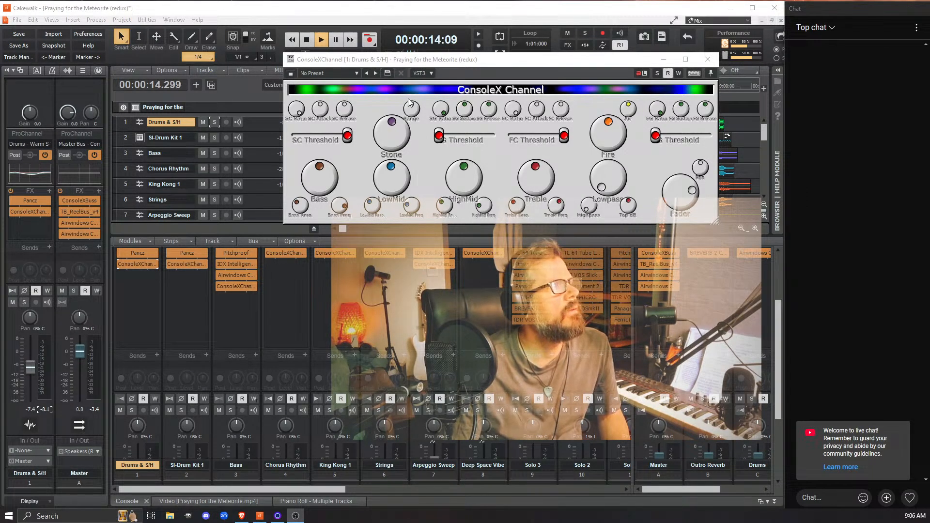
click(306, 42)
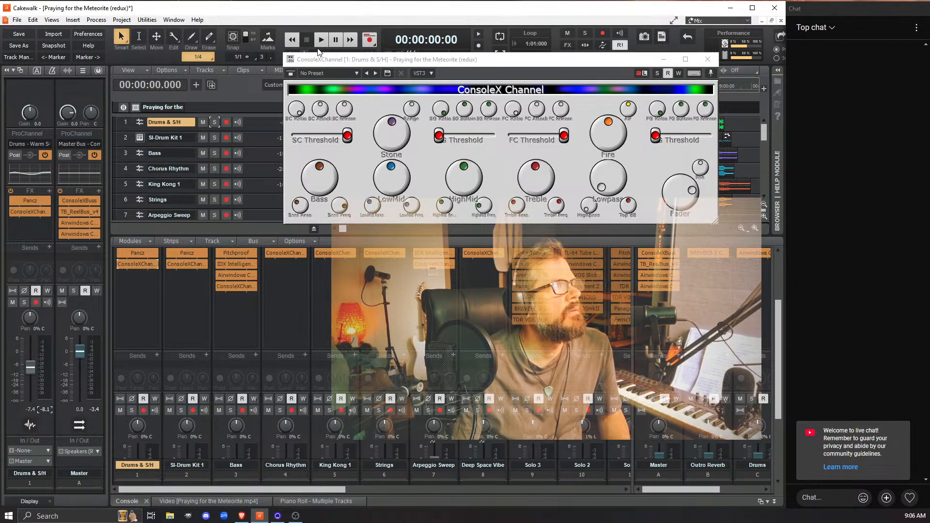
While the full mix plays, cut the drums' Bass gain slightly below neutral and raise LowMid slightly.
click(320, 41)
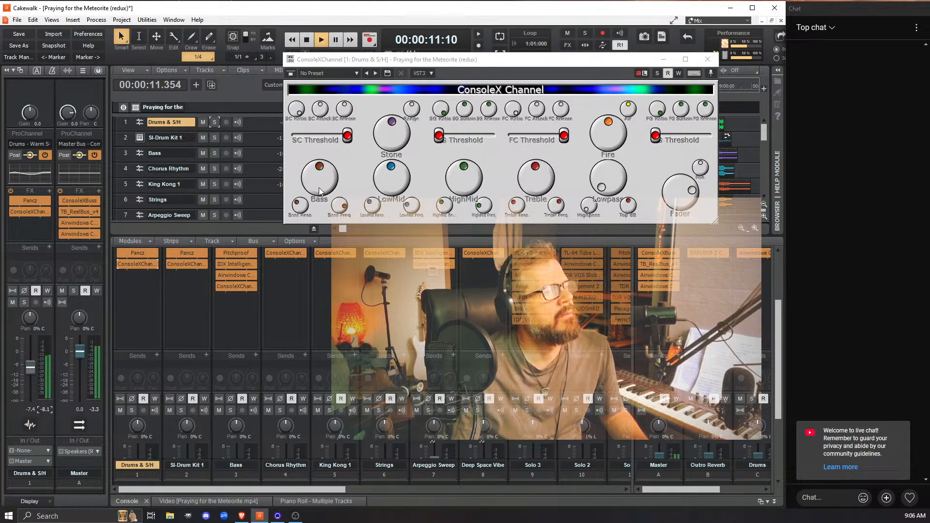
drag(319, 187, 310, 173)
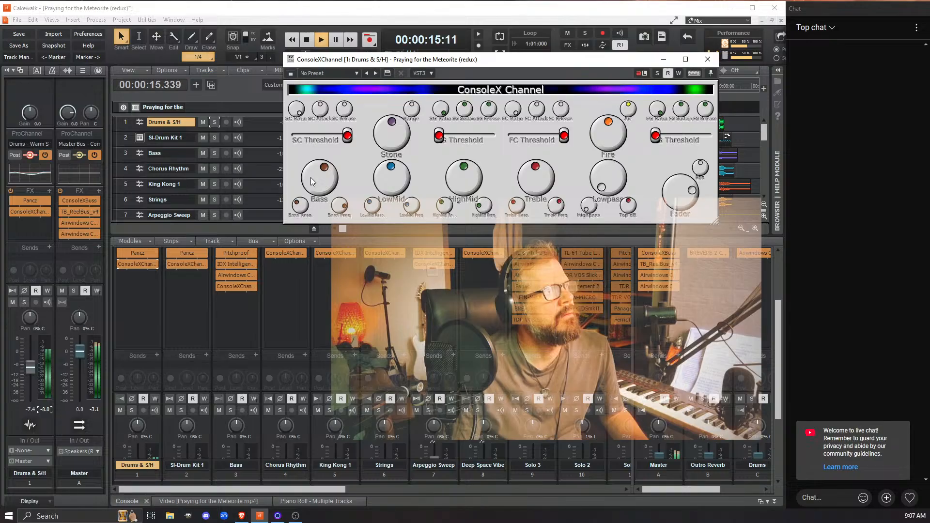
drag(310, 177, 315, 199)
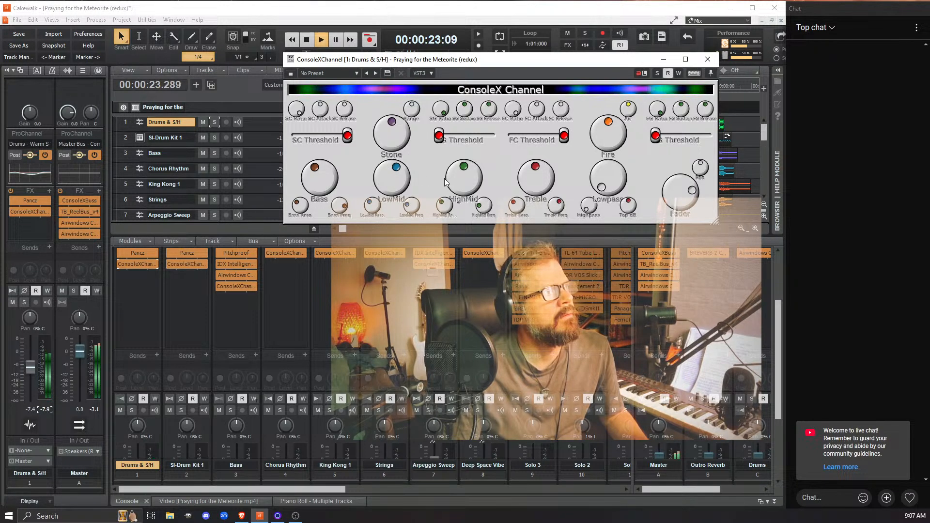
While the full mix plays, cut the drums' LowMid and Treble gains slightly below neutral and raise HighMid slightly above it.
drag(391, 181, 397, 202)
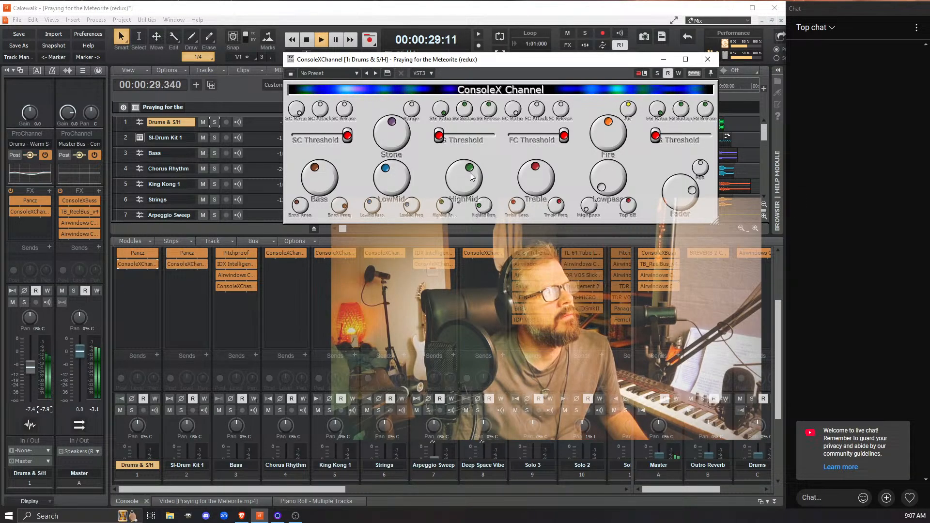
drag(533, 188, 527, 208)
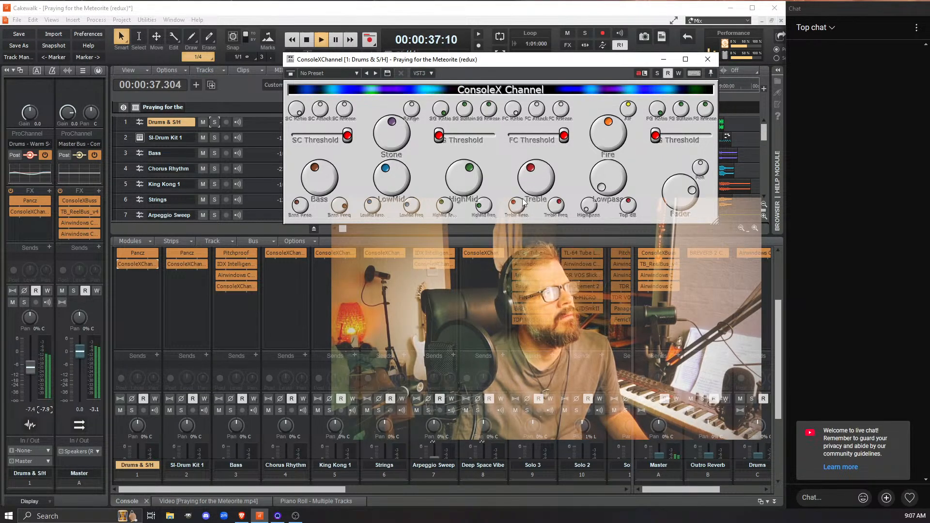
Raise the drums' Stone slightly, lower Fire slightly, and try Air a little above and below neutral.
mouse_move(383, 142)
mouse_down()
mouse_move(377, 117)
mouse_move(385, 158)
mouse_move(377, 129)
mouse_up()
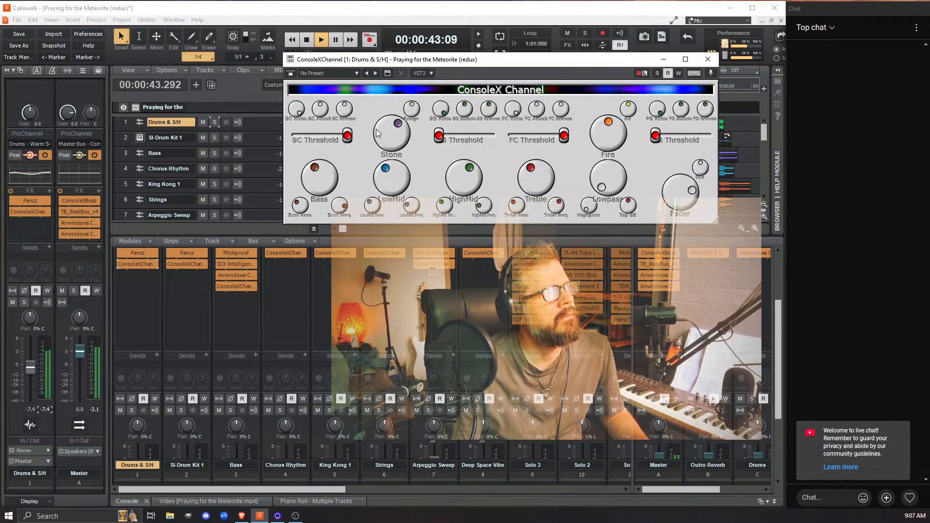
drag(600, 133, 601, 147)
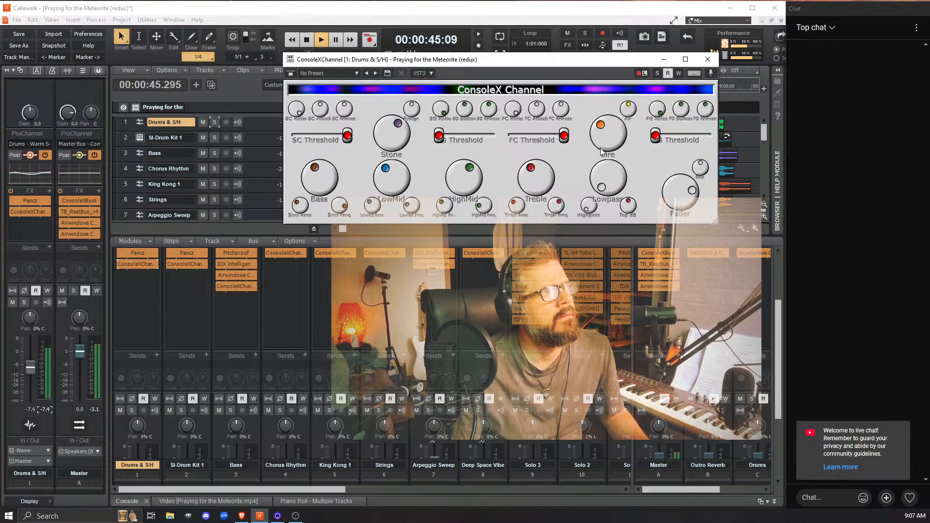
drag(622, 110, 621, 100)
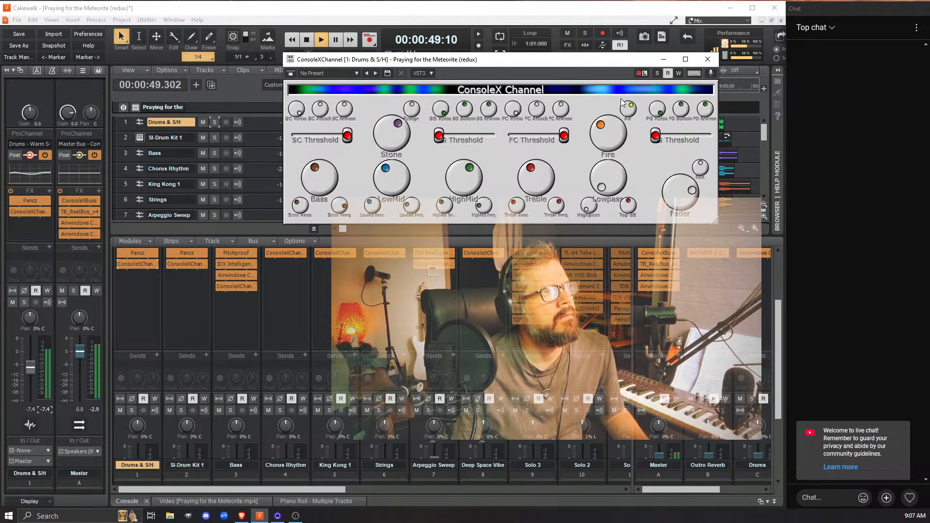
drag(622, 105, 622, 130)
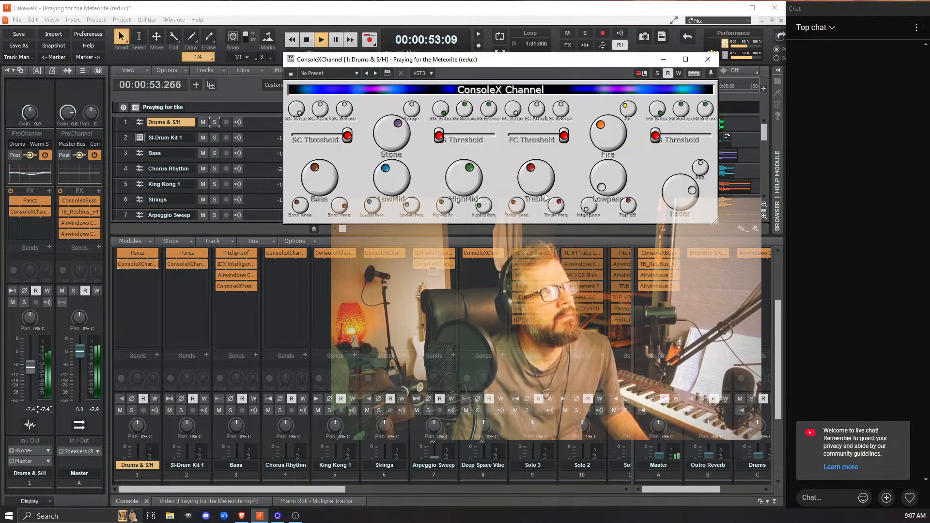
Adjust the drums' Treble frequency slightly and cut the Treble gain further.
drag(556, 209, 562, 280)
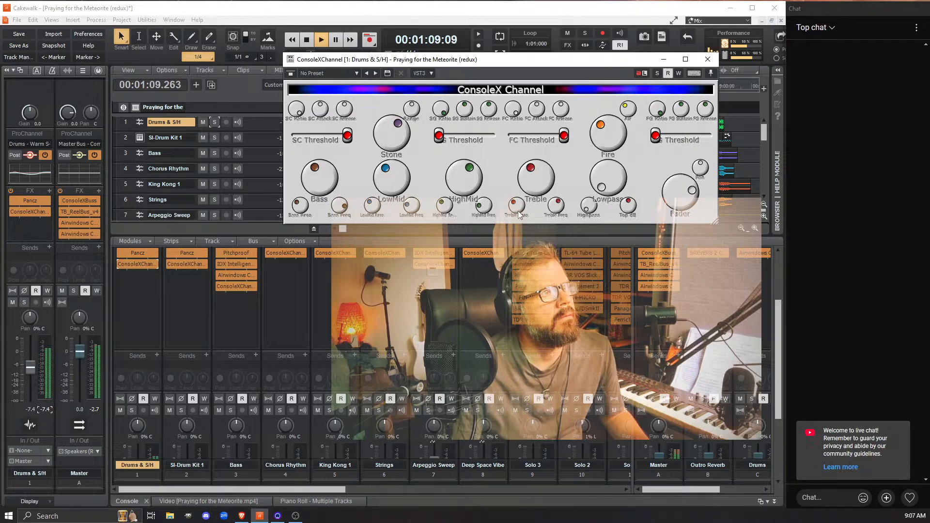
drag(523, 191, 527, 202)
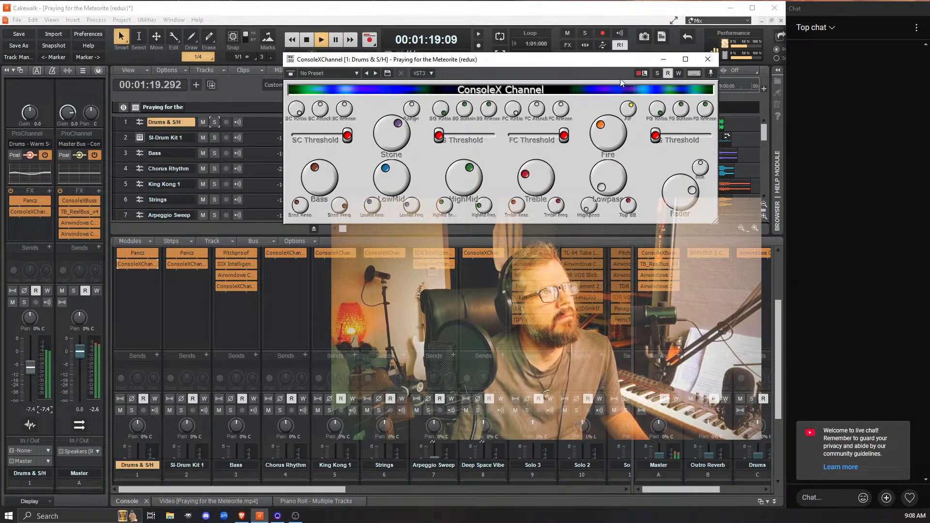
Rebalance Stone against Fire on the drums, trying higher and lower amounts, ending with Stone slightly above neutral and Fire slightly below.
drag(394, 141, 372, 60)
drag(370, 103, 374, 170)
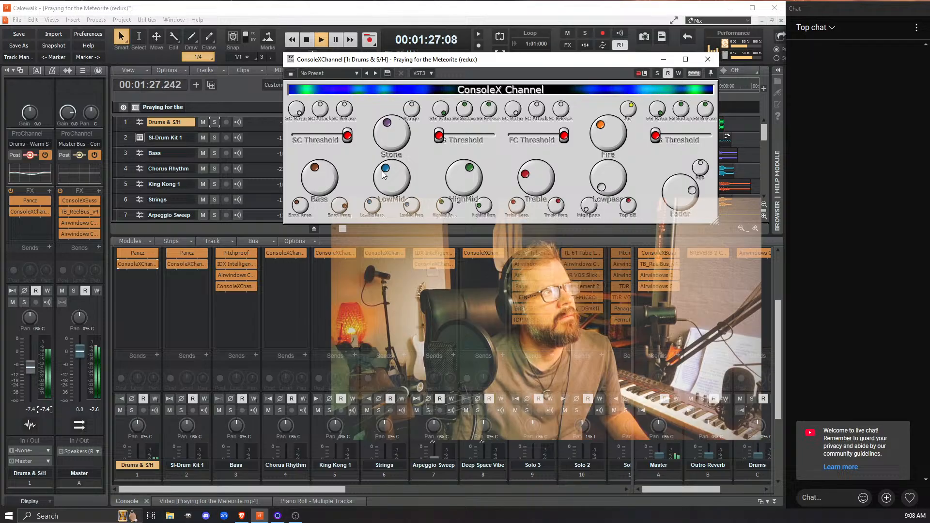
drag(600, 130, 594, 94)
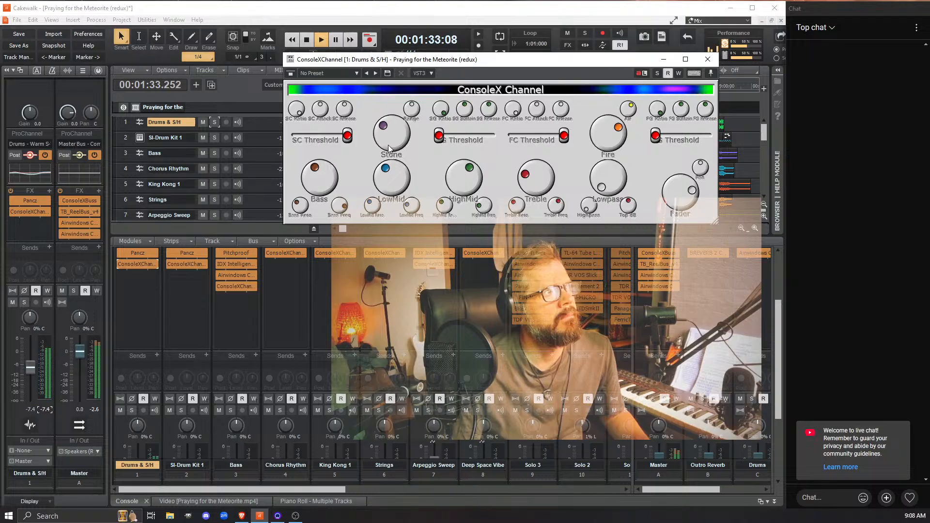
drag(388, 145, 388, 124)
drag(596, 131, 603, 162)
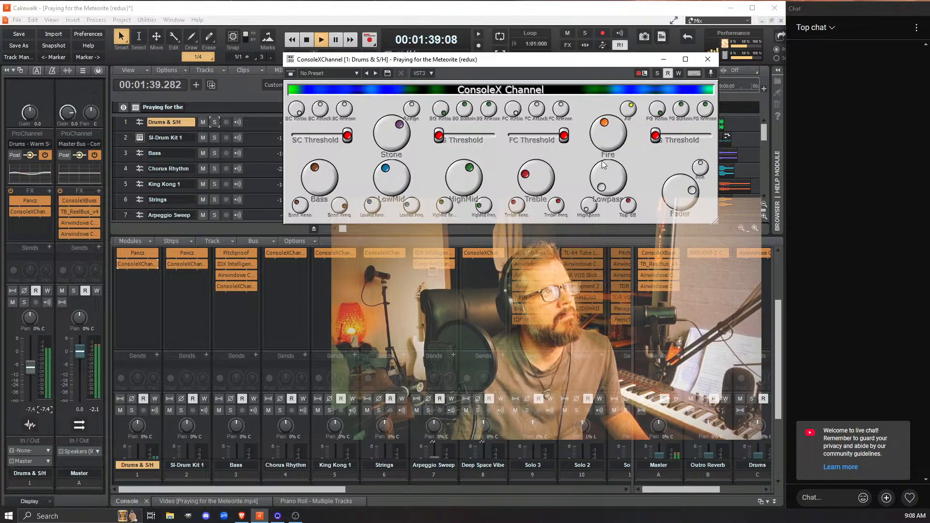
drag(397, 145, 400, 150)
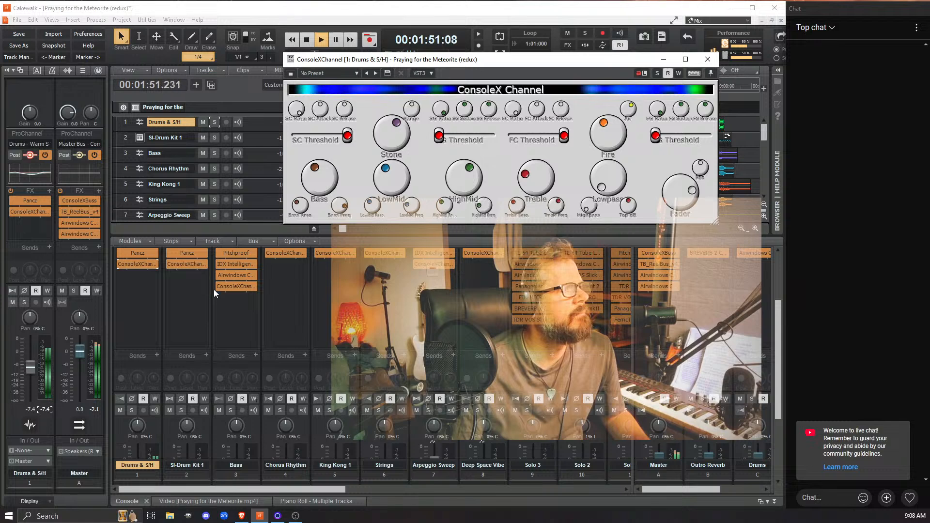
Bypass and re-enable ConsoleX Channel on Drums & S/H to compare the sound, then stop playback and close the plugin.
click(119, 263)
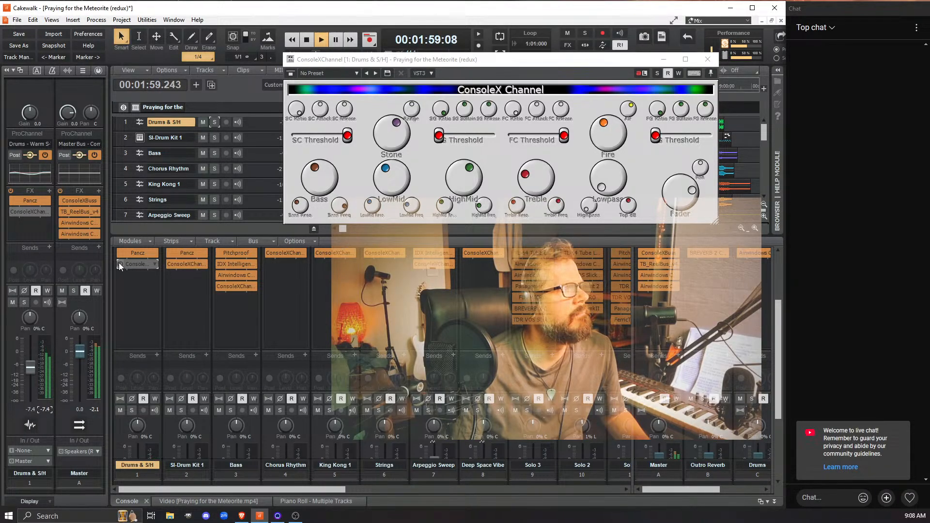
click(119, 263)
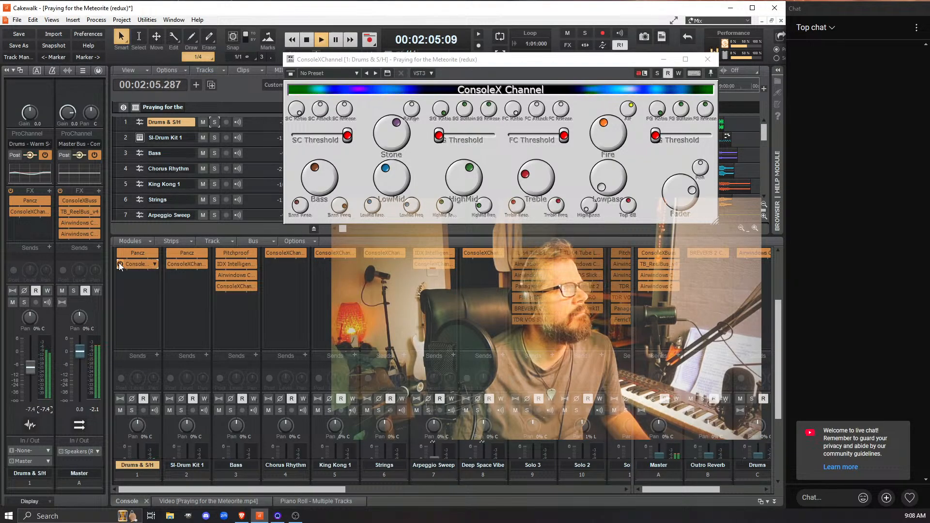
key(space)
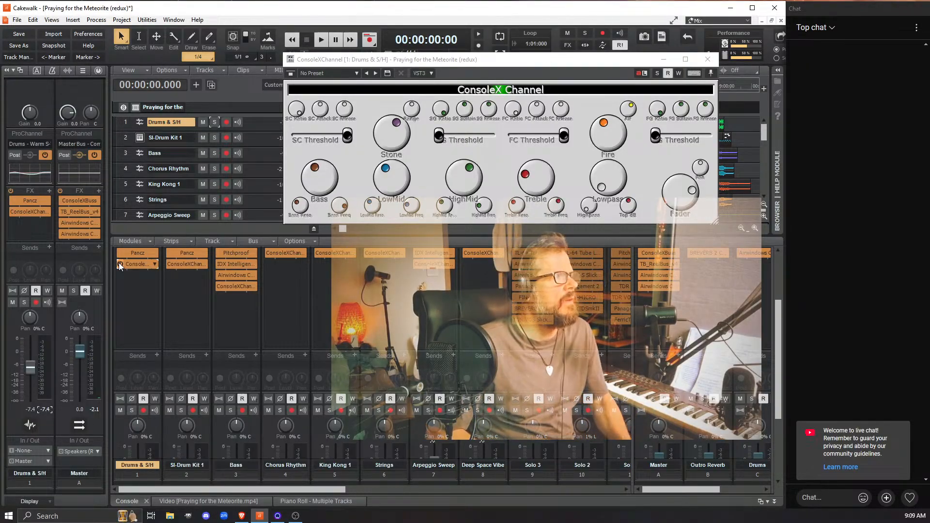
click(714, 62)
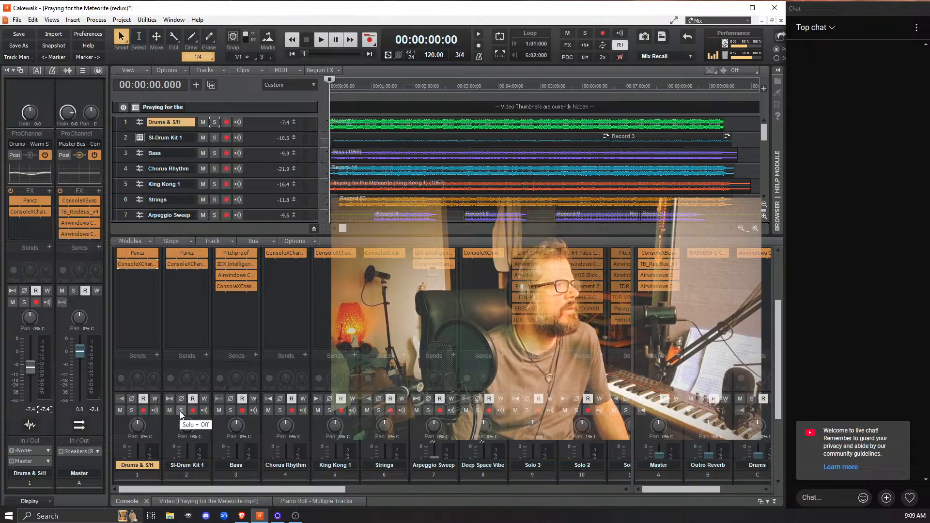
Open the ConsoleX Channel on SI-Drum Kit 1, solo that track and start playback.
double_click(190, 265)
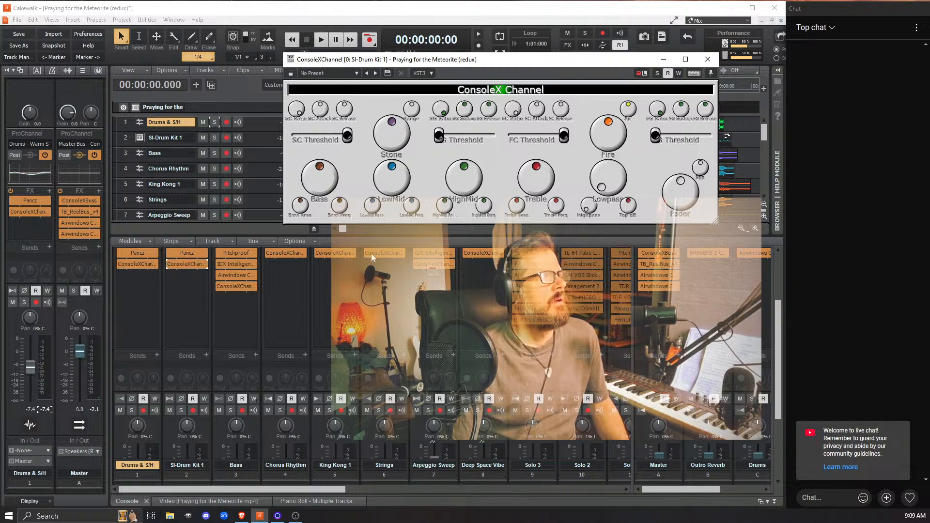
click(214, 138)
key(space)
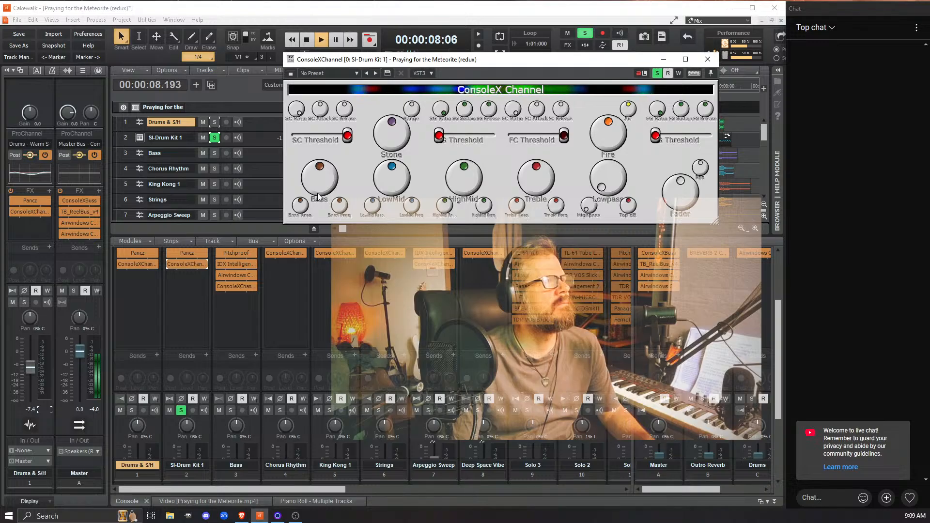
Boost the SI-Drum Kit 1 Bass band fully to tune its resonance and frequency, then settle the gain moderately above neutral.
drag(313, 183, 316, 122)
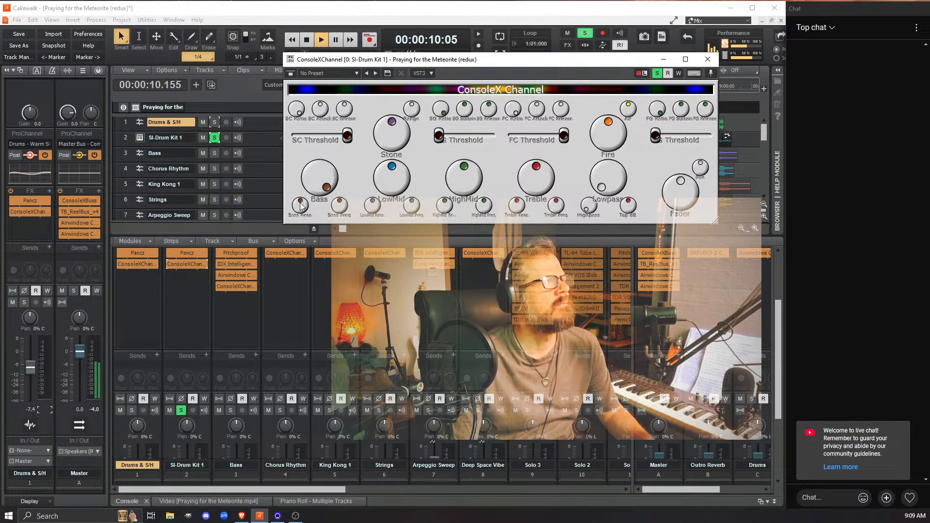
drag(337, 205, 337, 182)
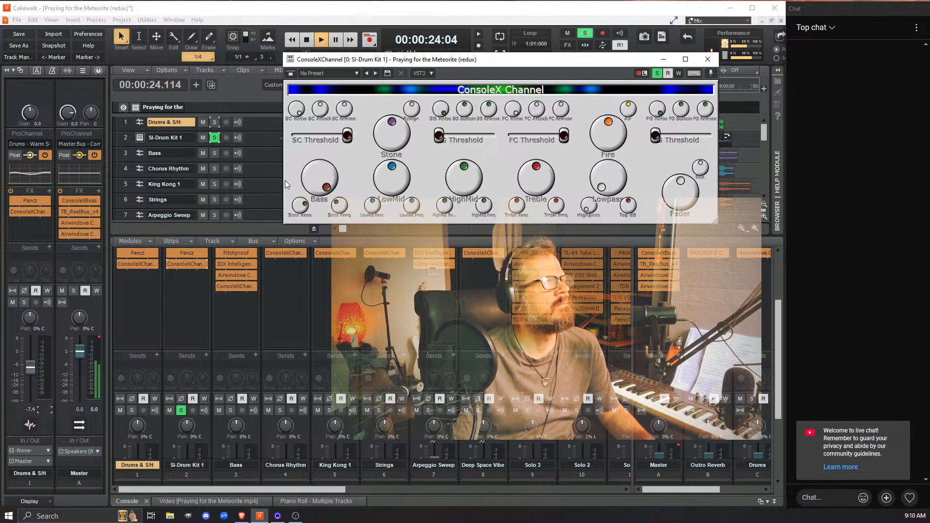
mouse_move(329, 171)
mouse_down()
mouse_move(325, 207)
mouse_move(339, 254)
mouse_move(330, 245)
mouse_up()
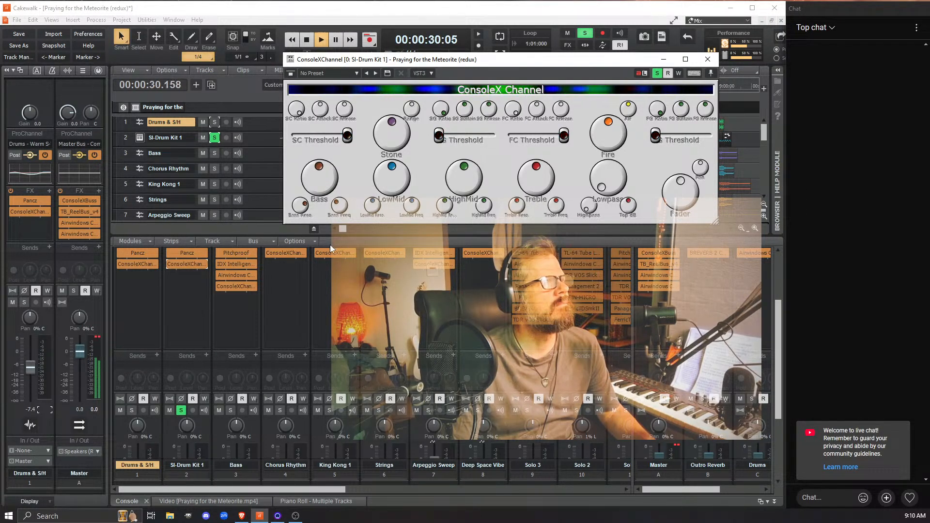
drag(307, 197, 298, 163)
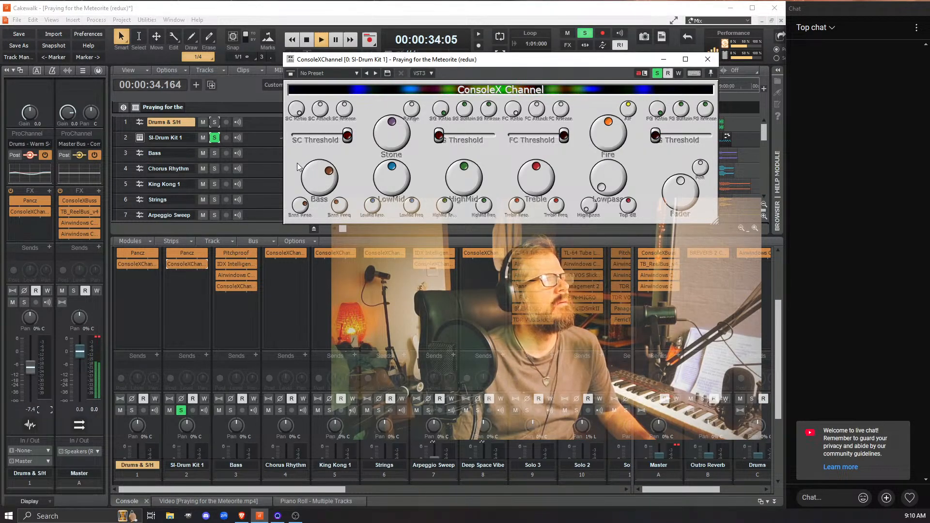
Adjust the LowMid gain and boost HighMid fully to tune its frequency and resonance, then return HighMid to slightly above neutral.
drag(388, 182, 409, 208)
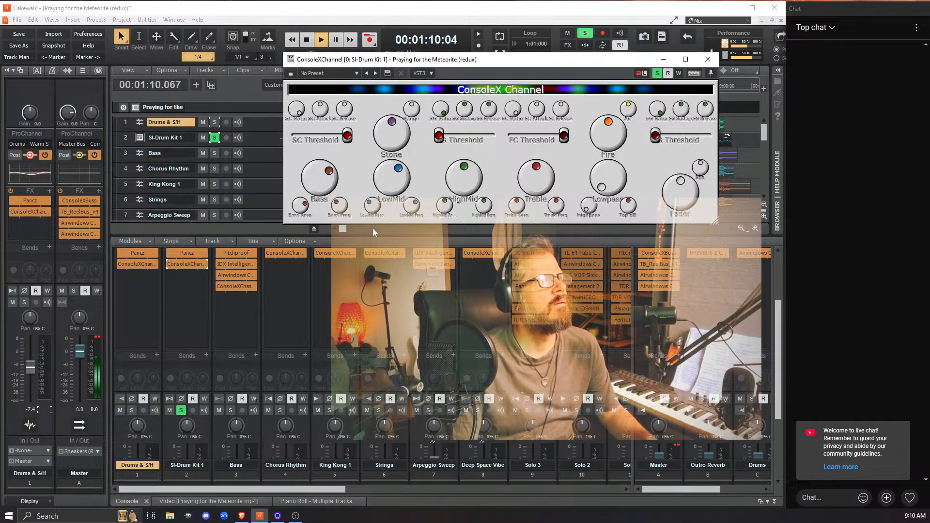
drag(462, 180, 468, 120)
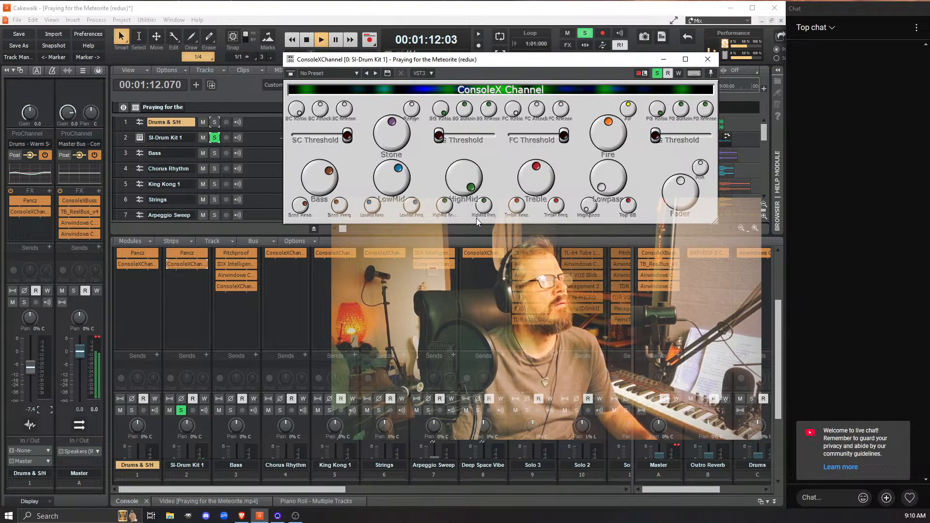
drag(478, 211, 473, 188)
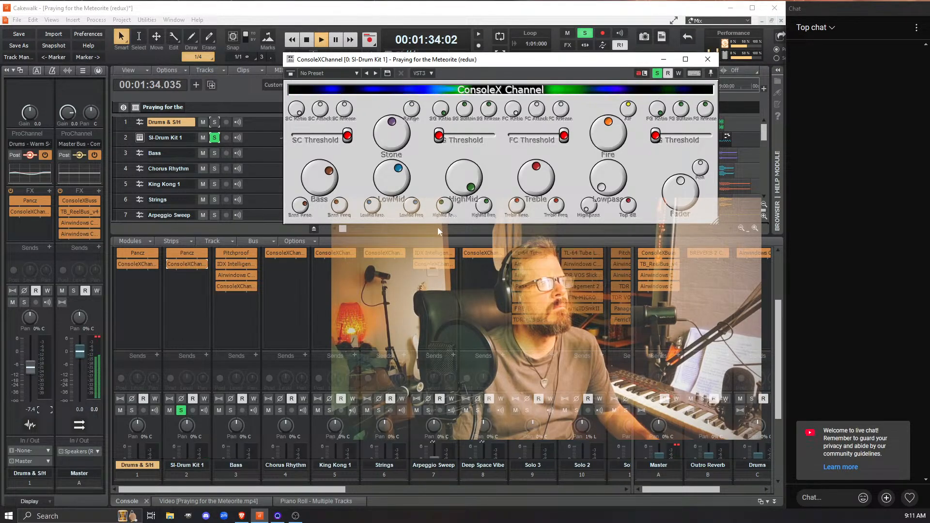
drag(460, 175, 443, 222)
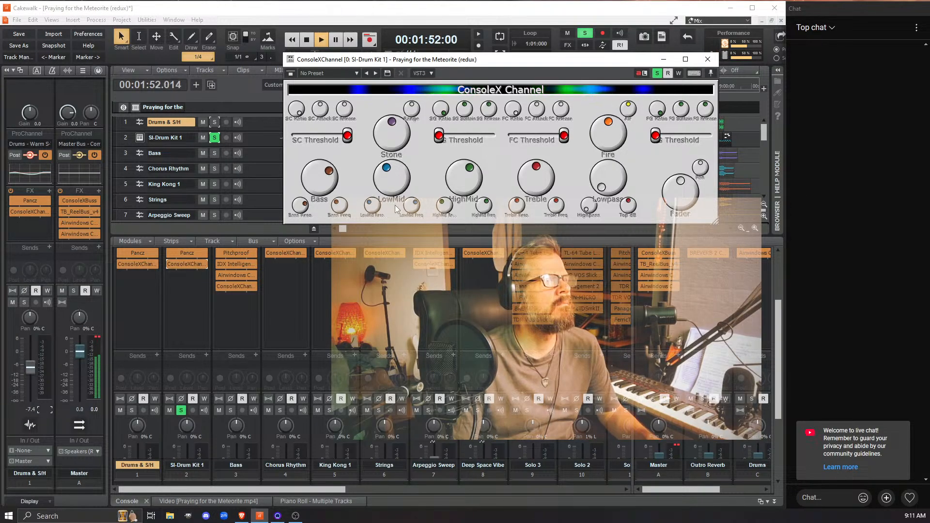
Trim the Bass boost slightly, set the LowMid gain slightly above neutral and cut HighMid below neutral.
drag(317, 187, 319, 191)
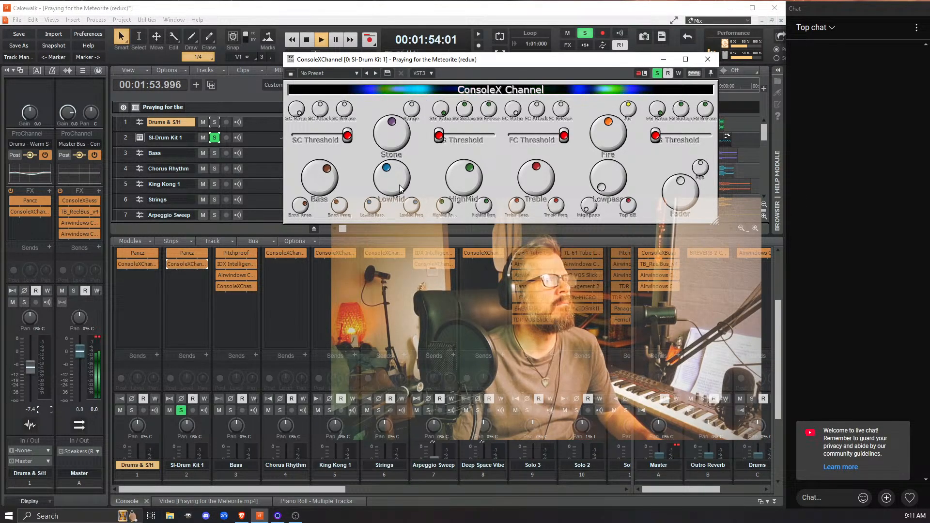
drag(399, 188, 391, 149)
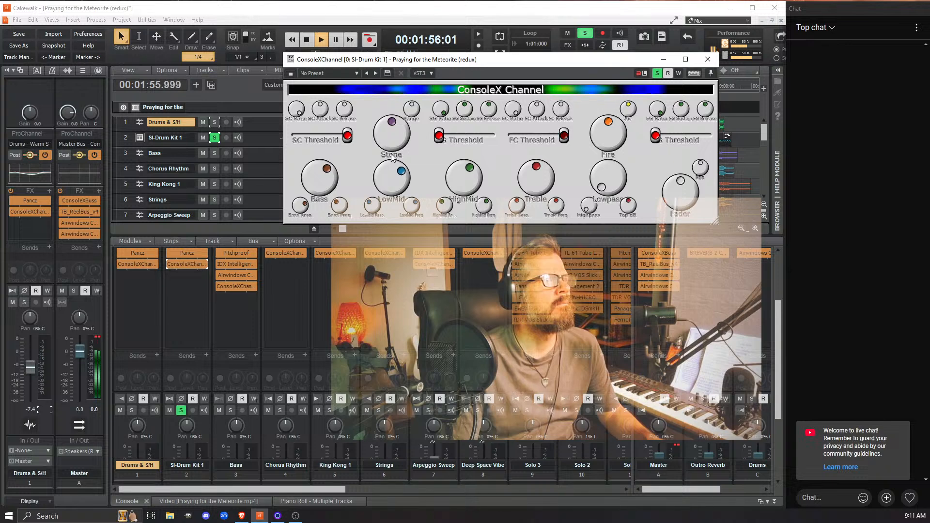
drag(464, 179, 466, 217)
drag(389, 194, 393, 200)
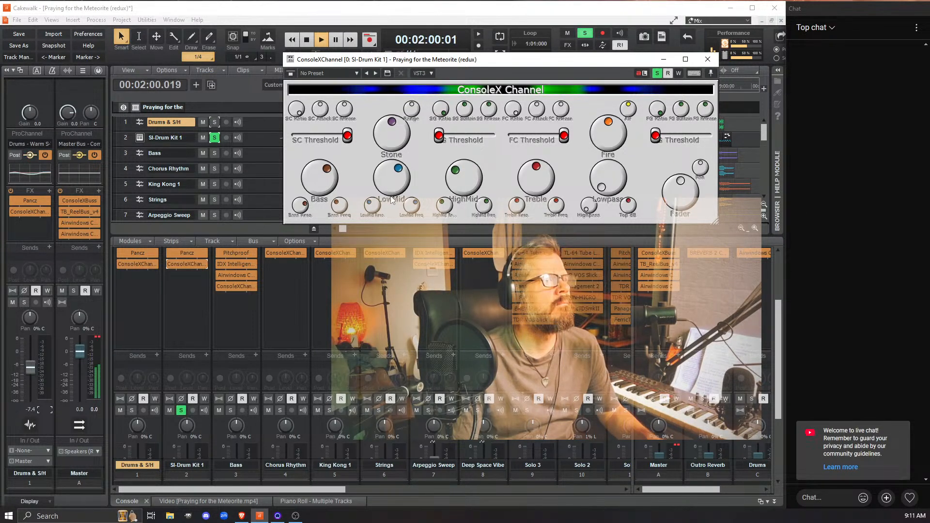
Boost the Treble band fully to tune its frequency and resonance, then return its gain to about neutral.
drag(534, 171, 551, 158)
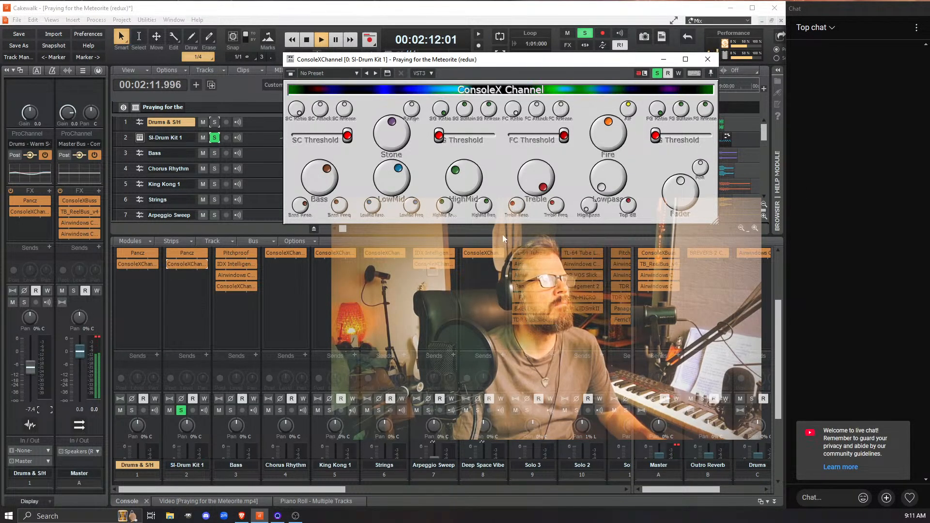
drag(531, 177, 531, 236)
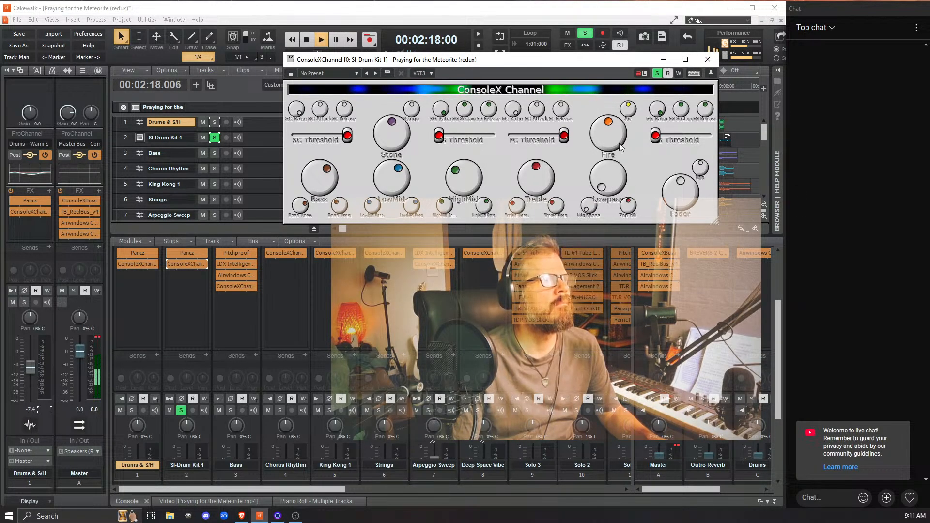
Try Fire below neutral, then set Stone slightly below and Fire above neutral, and raise the Bass gain slightly.
drag(605, 140, 609, 164)
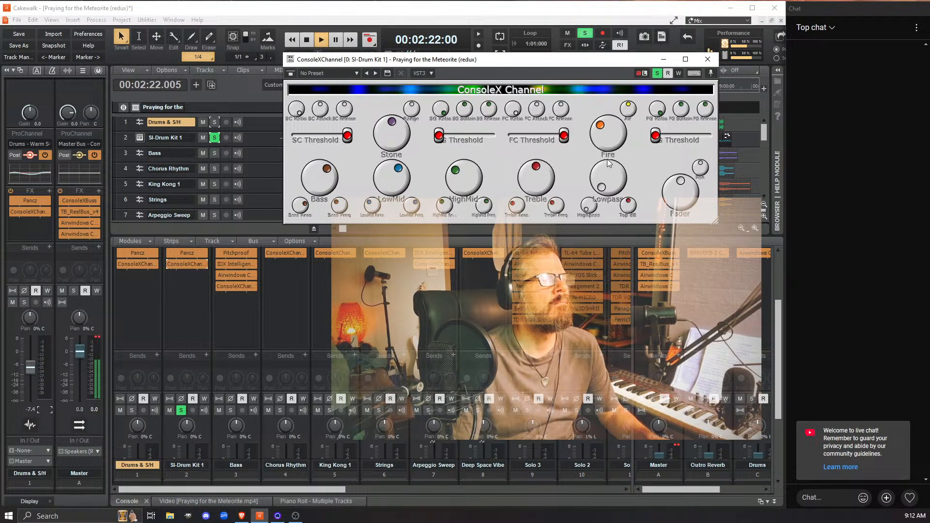
drag(403, 143, 383, 152)
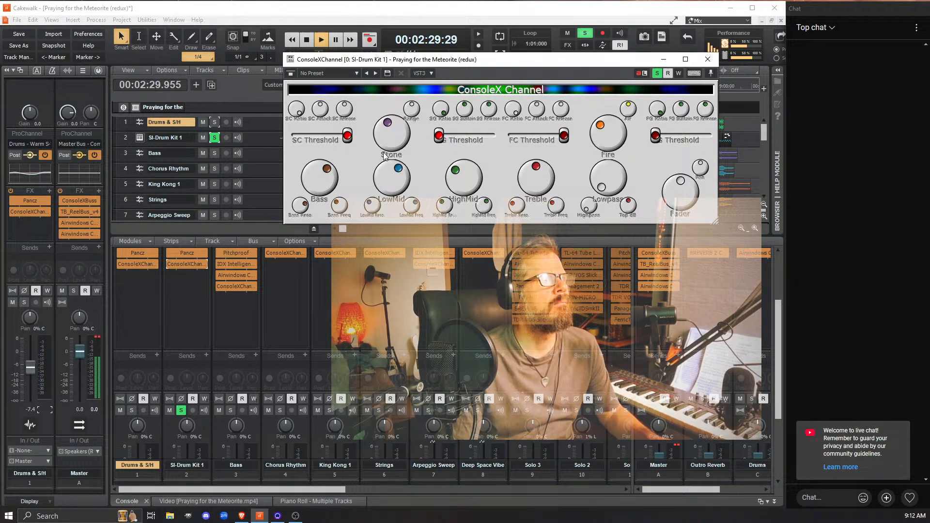
drag(588, 132, 591, 95)
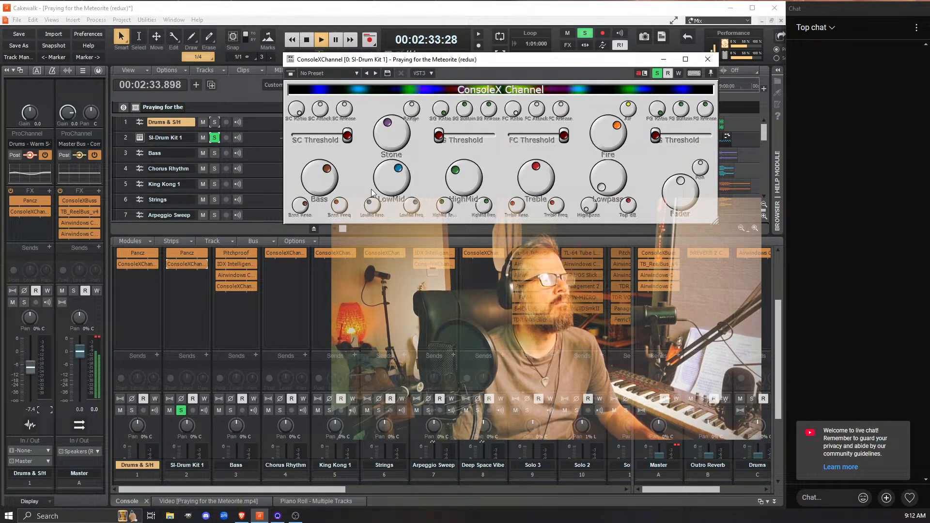
mouse_move(316, 184)
mouse_down()
mouse_move(308, 164)
mouse_move(307, 180)
mouse_up()
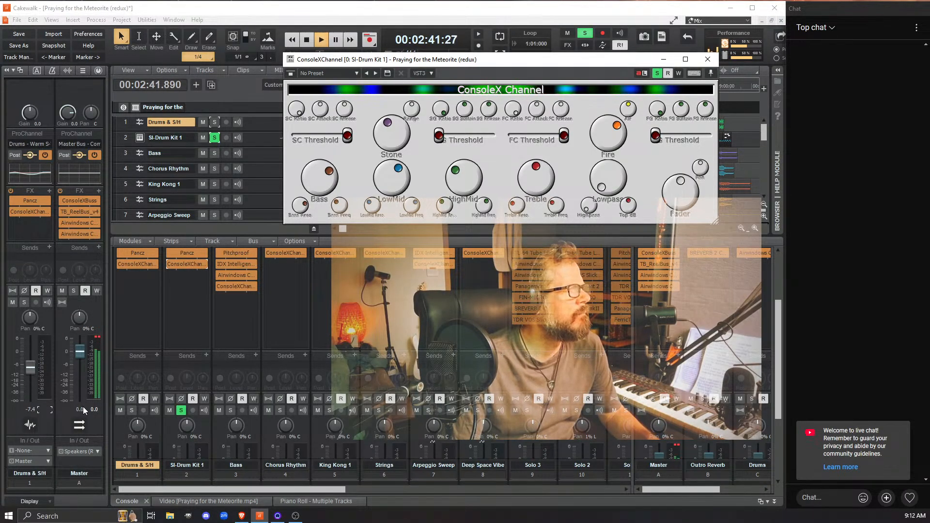
Select the soloed SI-Drum Kit 1 track, play it briefly from the start and close its ConsoleX Channel window.
key(space)
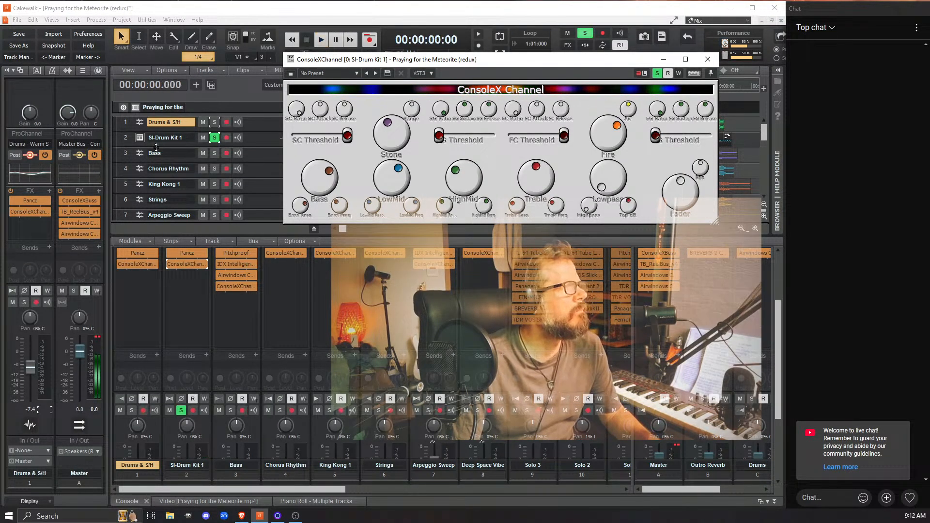
click(267, 139)
key(space)
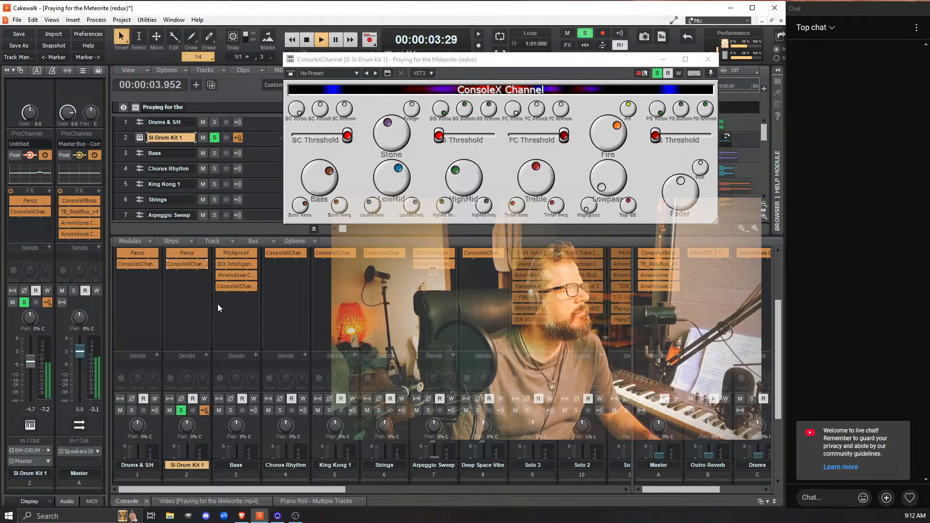
key(space)
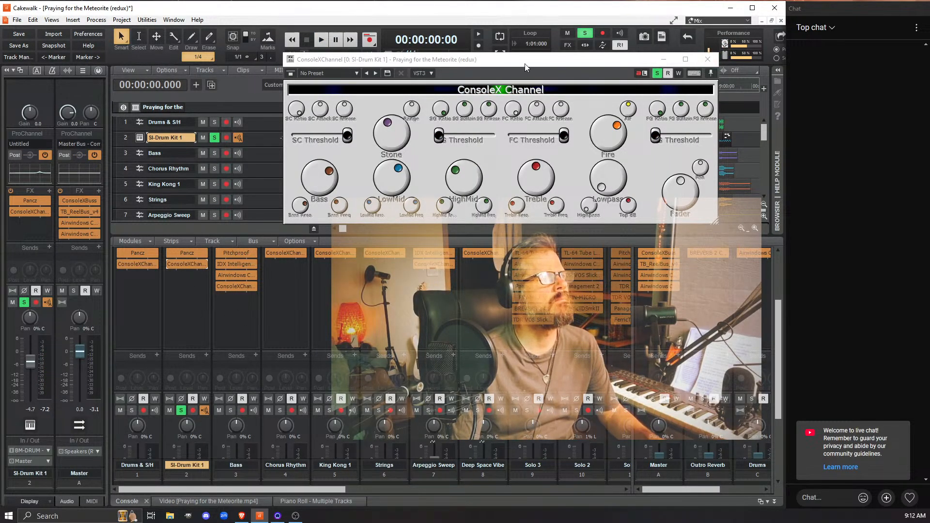
click(708, 59)
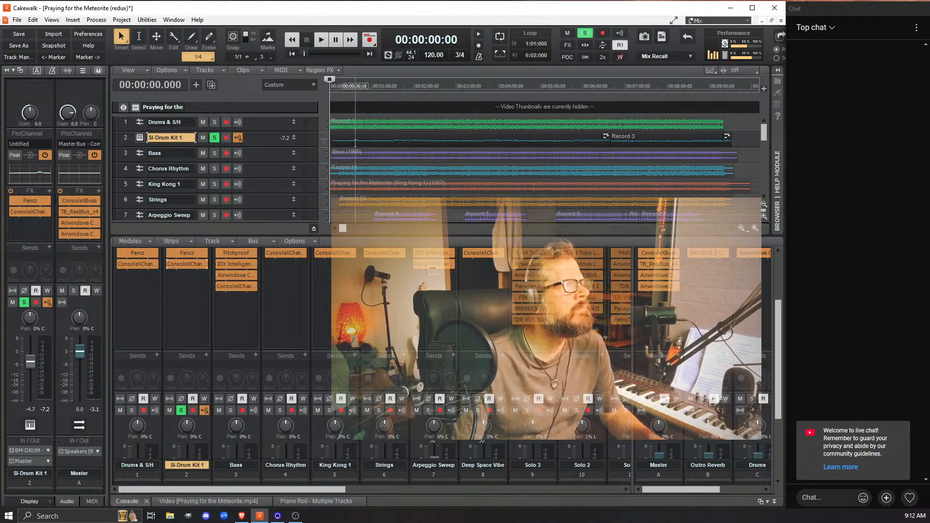
Set the playhead to 00:00:08:23 and audition the soloed SI-Drum Kit 1 from there.
click(755, 230)
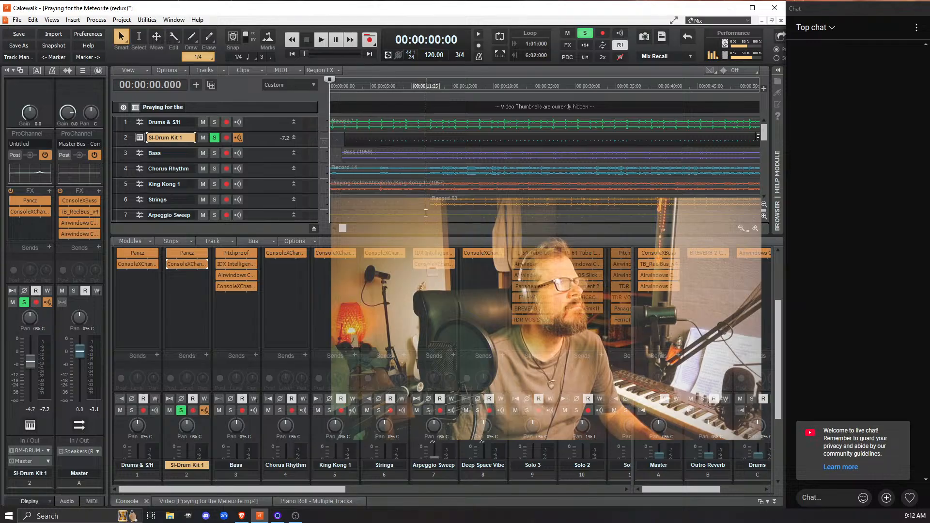
click(401, 214)
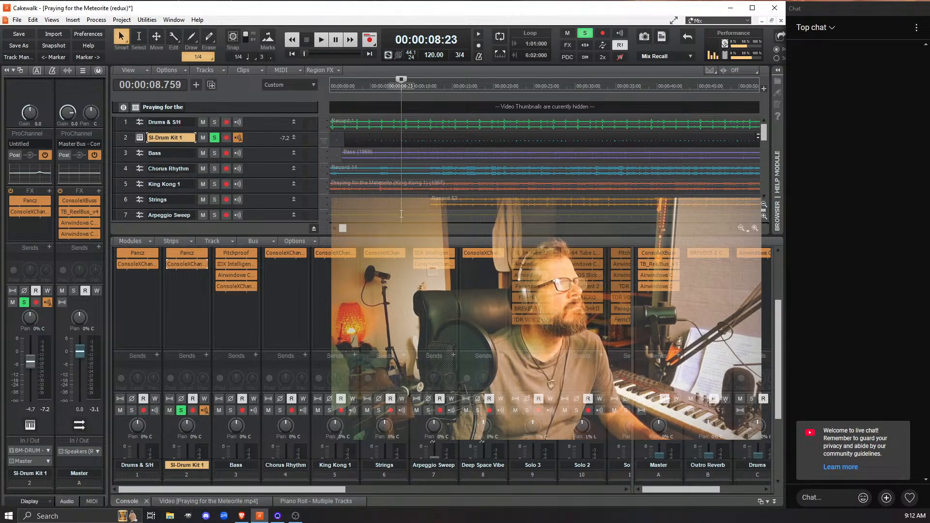
key(space)
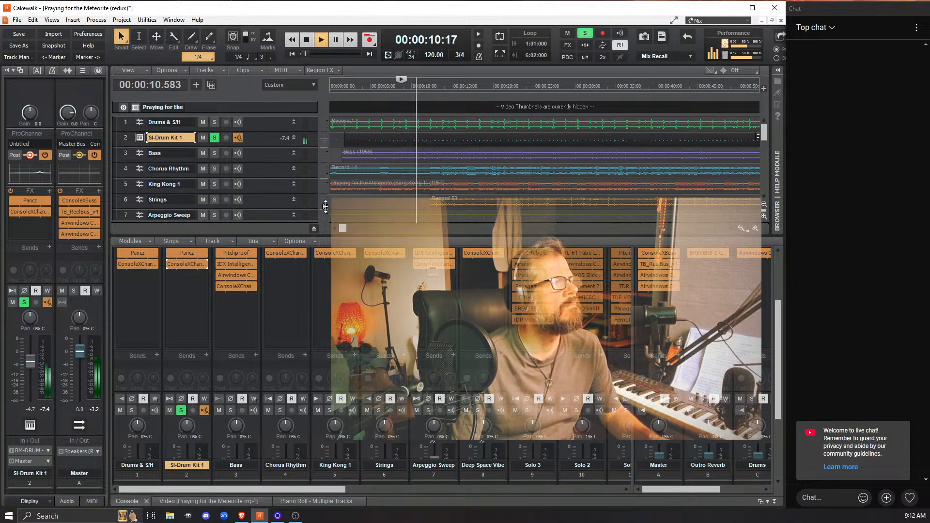
key(space)
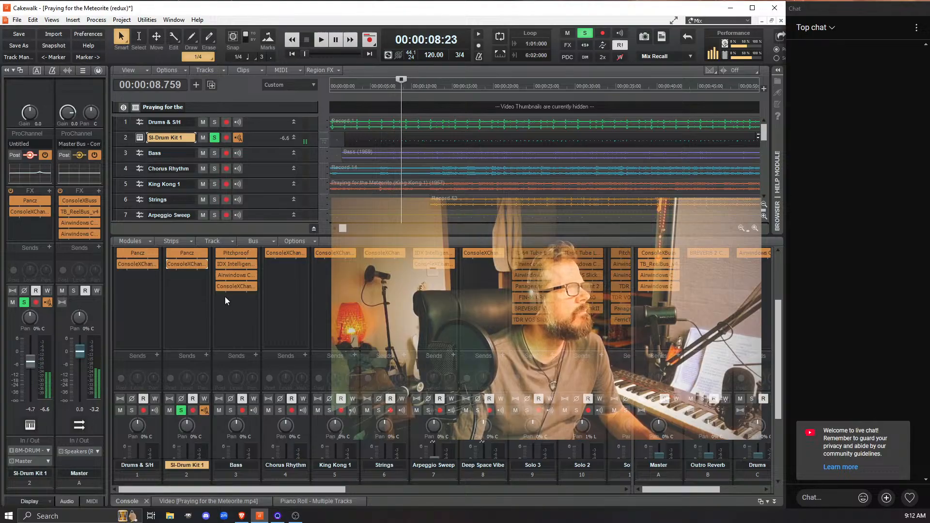
Compare the playback peak level of SI-Drum Kit 1 with its ConsoleX Channel bypassed and enabled.
click(170, 264)
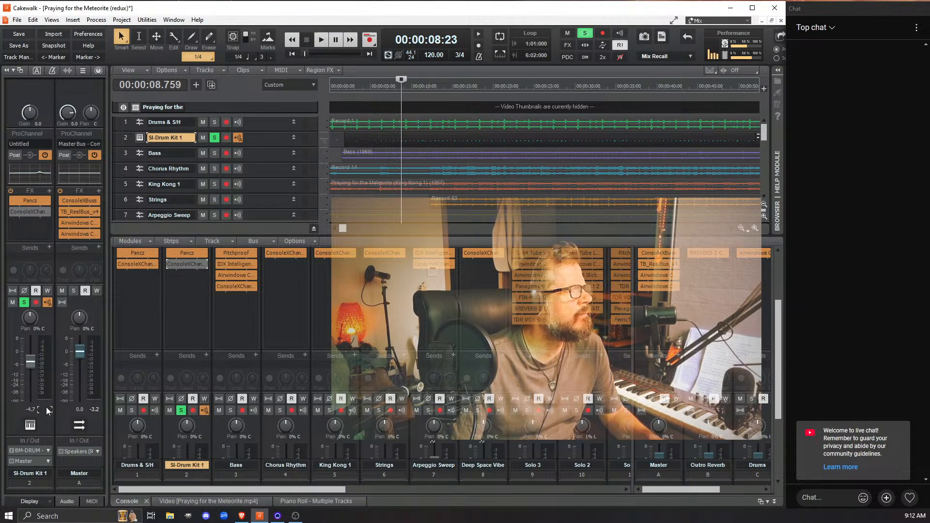
key(space)
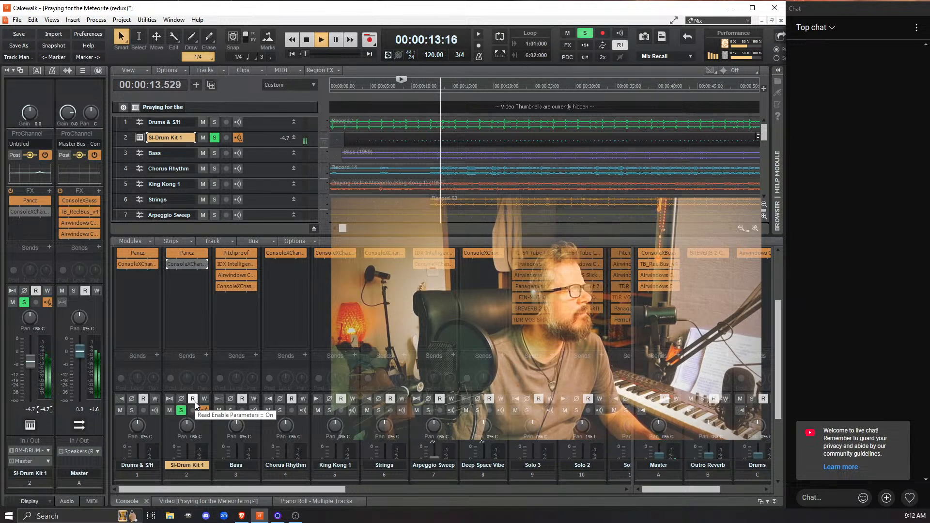
key(space)
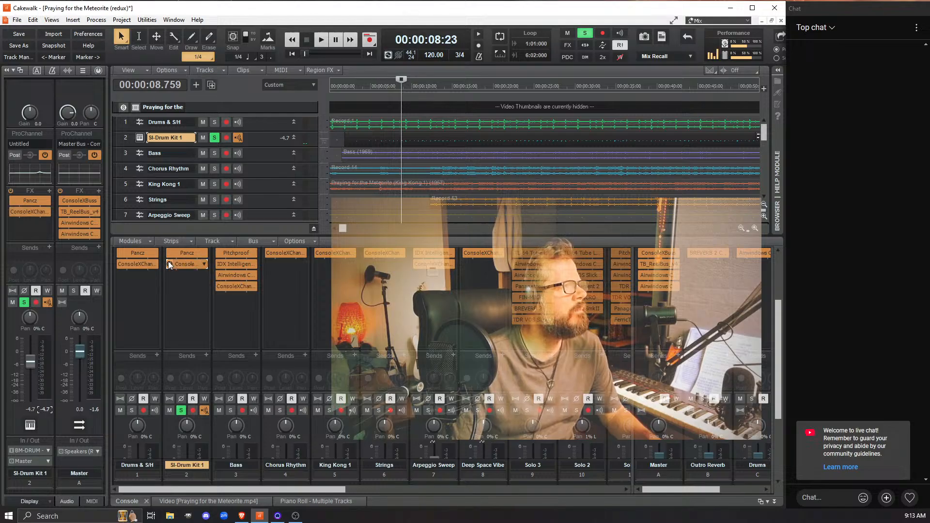
key(space)
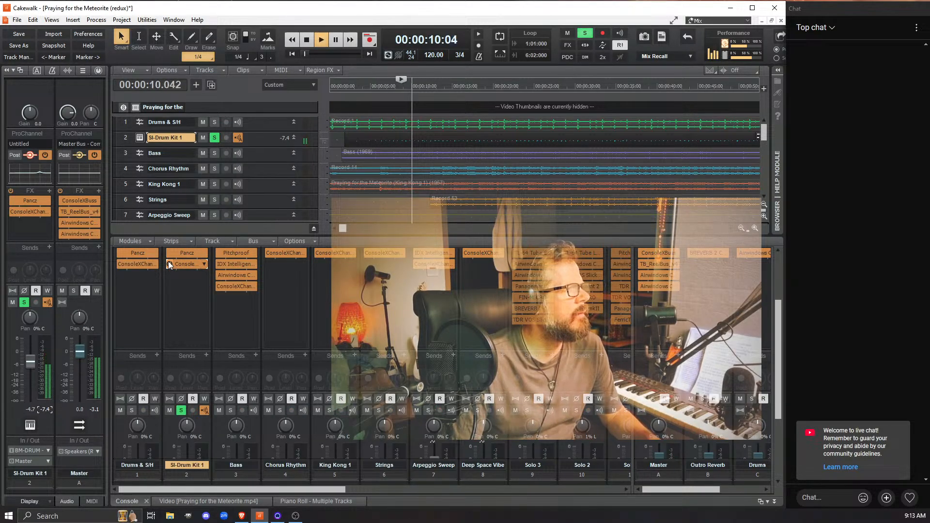
key(space)
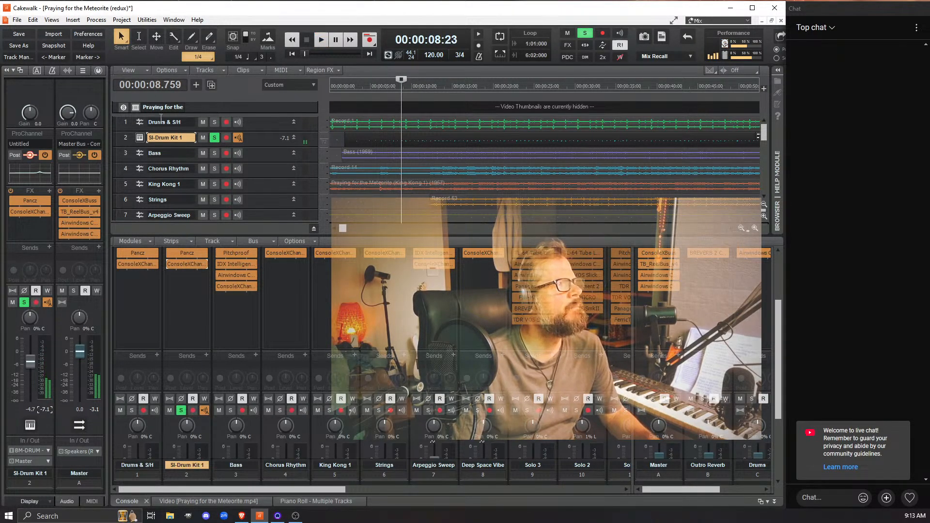
Raise the ConsoleX Channel Fader on SI-Drum Kit 1 and recheck the peak level with the plugin enabled and bypassed.
double_click(183, 264)
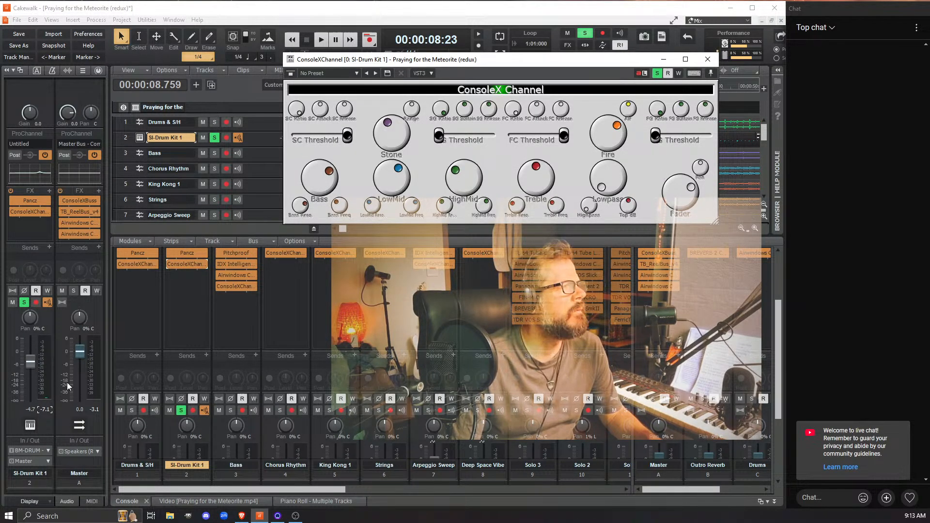
click(46, 409)
key(space)
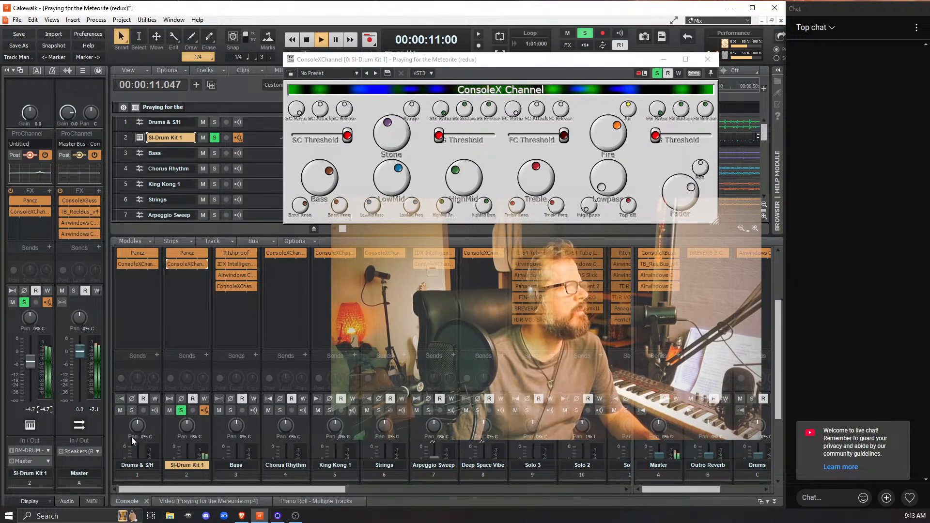
key(space)
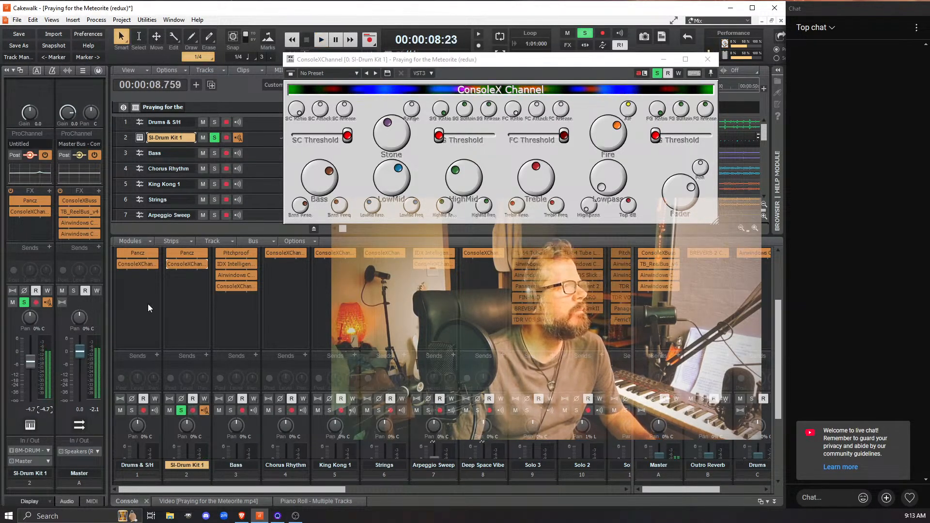
click(168, 264)
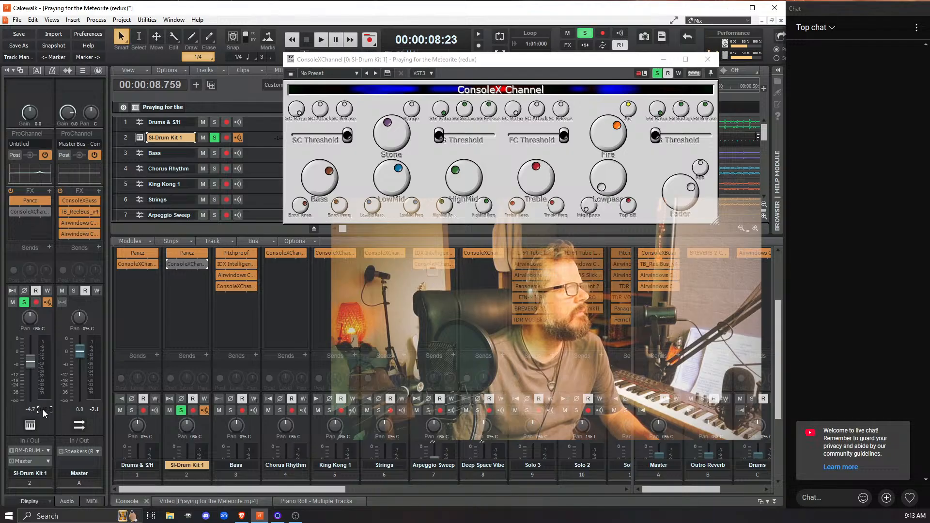
key(space)
key(space)
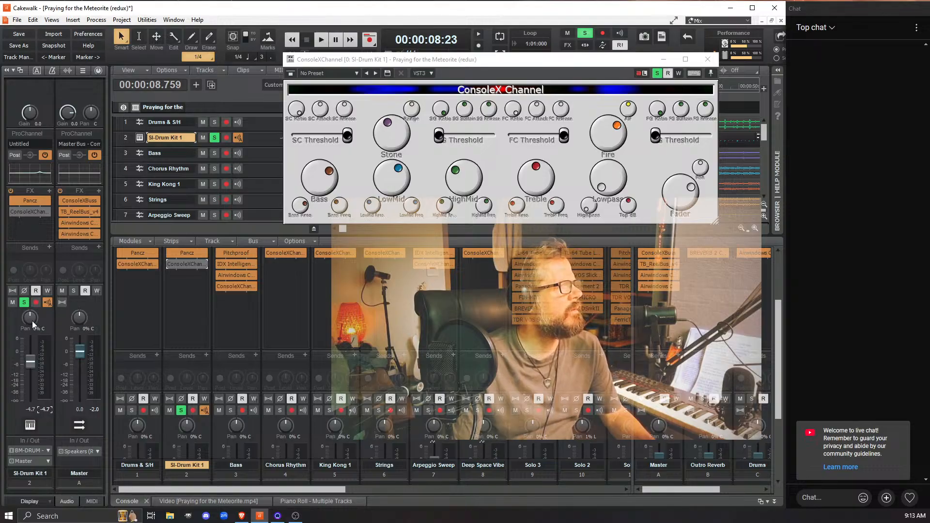
Unsolo SI-Drum Kit 1, compare its ConsoleX Channel bypassed and enabled in the full mix, and leave the plugin enabled.
click(25, 302)
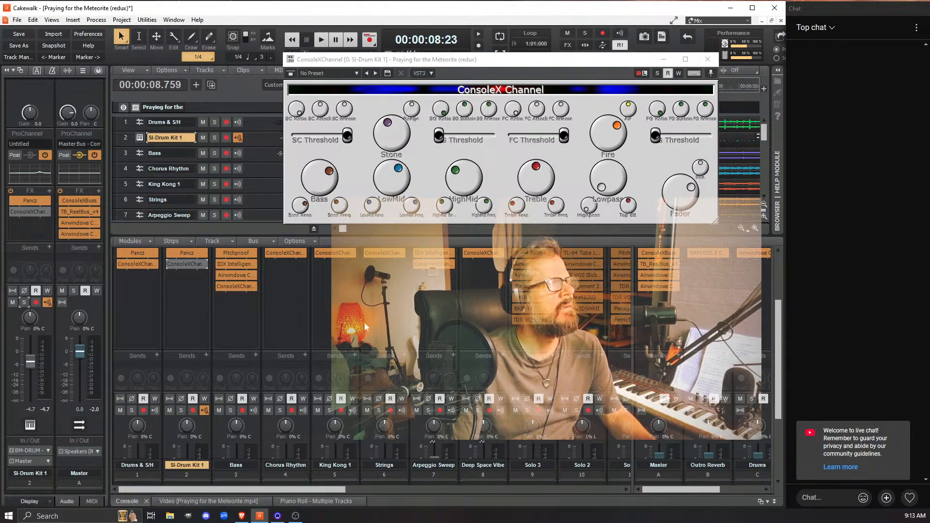
key(space)
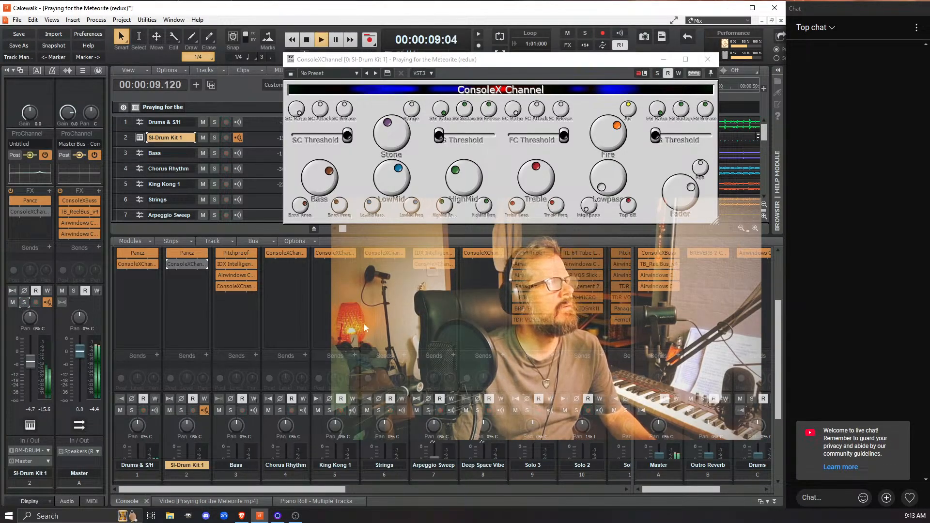
click(169, 263)
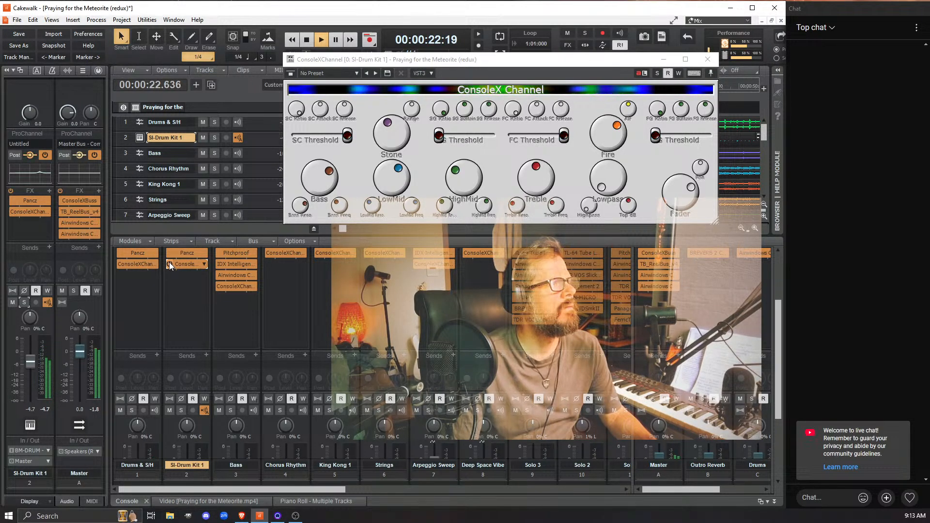
click(170, 264)
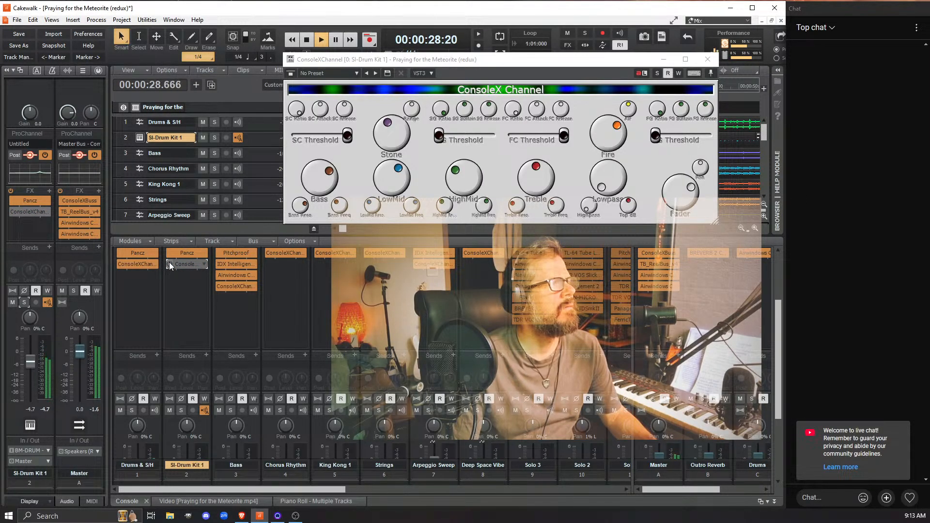
click(169, 264)
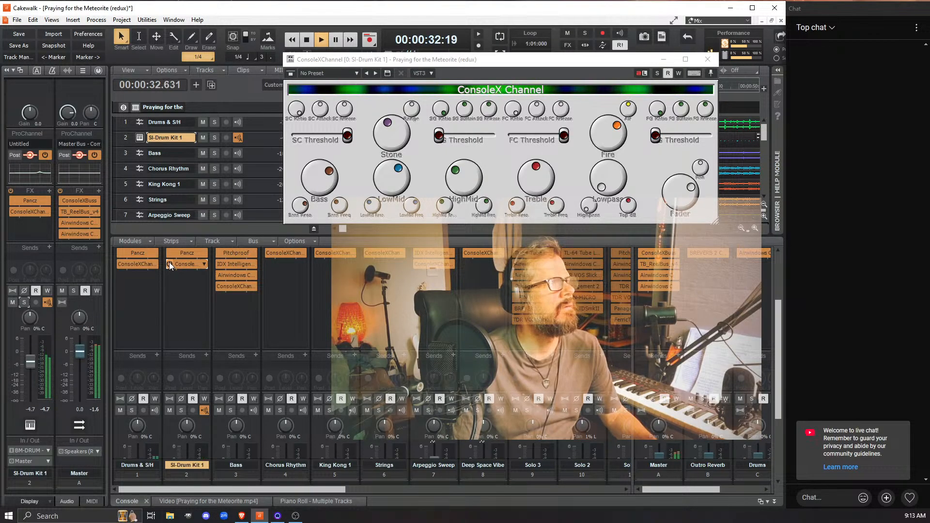
key(space)
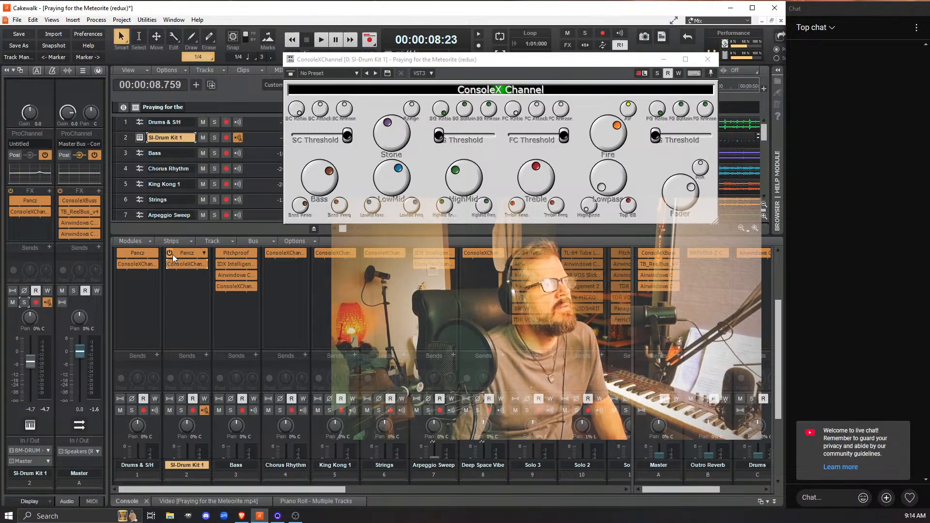
click(707, 59)
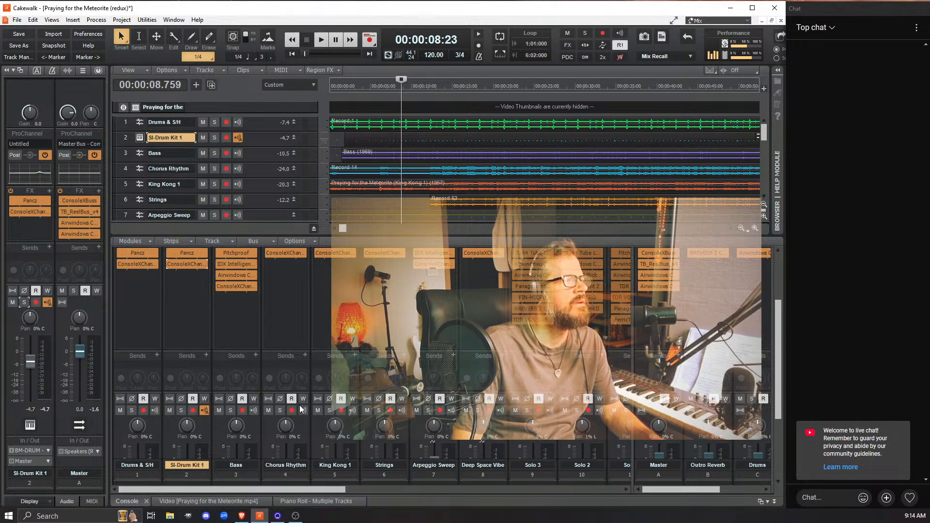
Select the Chorus Rhythm track and return the playhead to the start of the project.
click(266, 475)
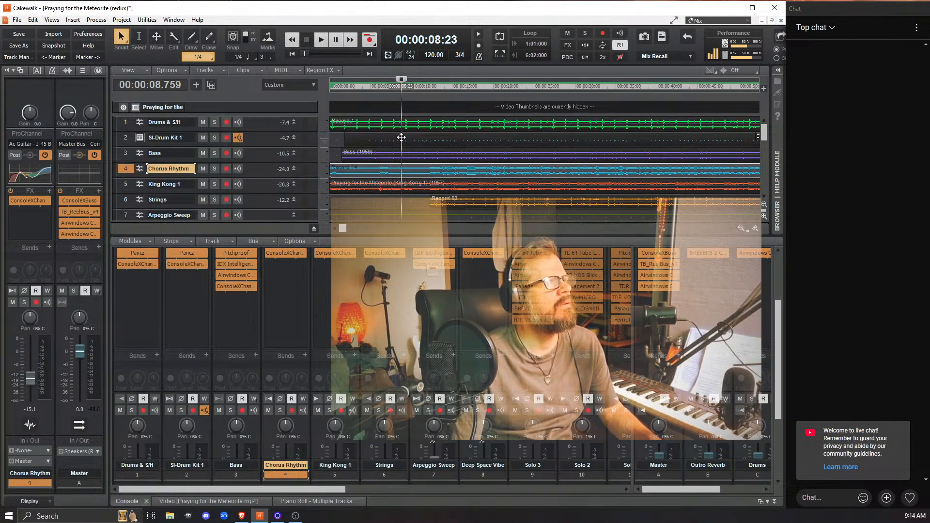
click(293, 40)
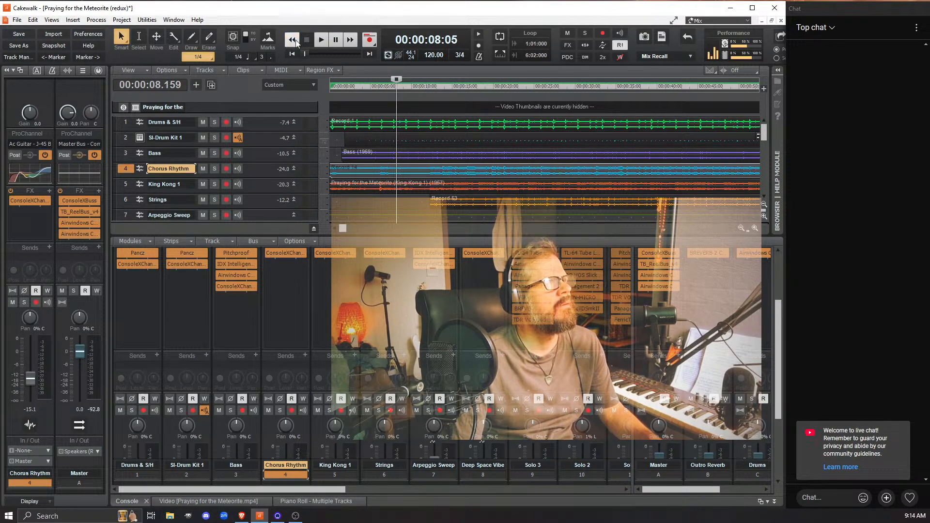
click(293, 55)
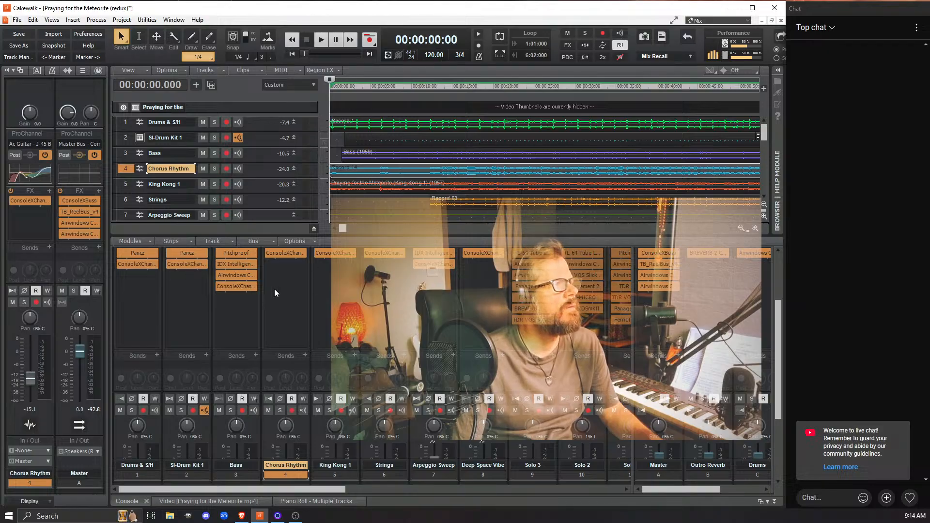
Bypass ConsoleX Channel on Chorus Rhythm, play the project from the start and solo the track.
scroll(276, 266, up, 1)
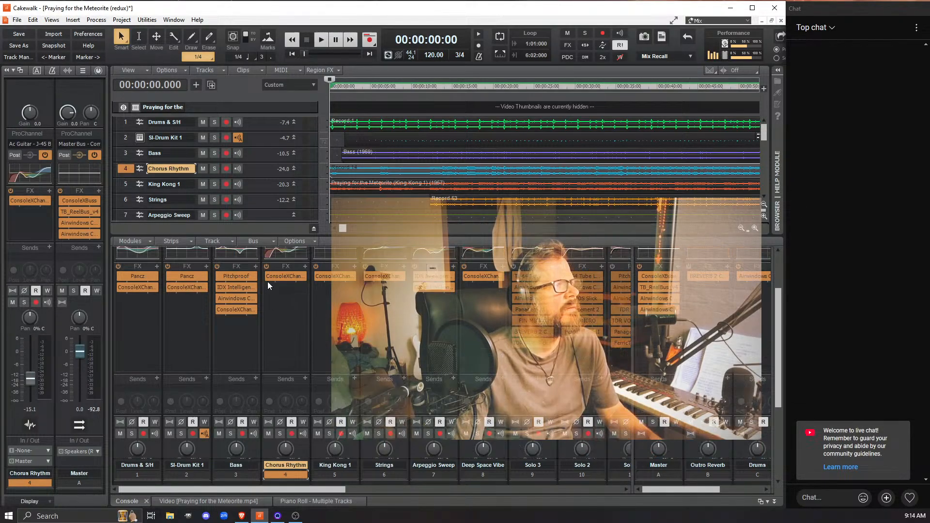
click(268, 274)
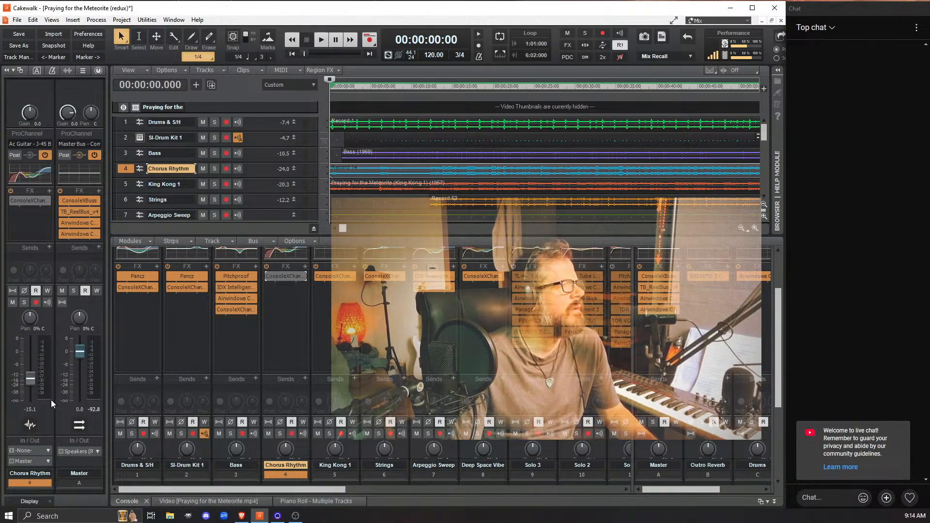
key(space)
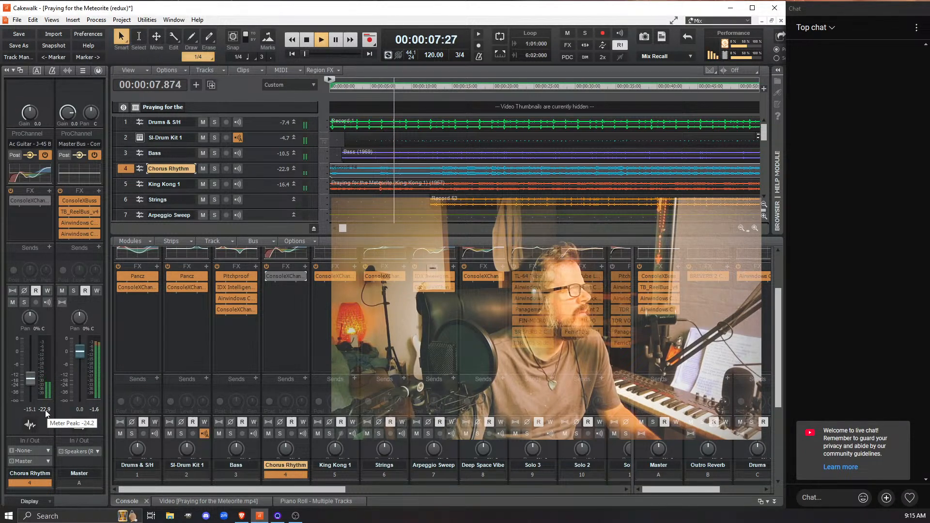
click(24, 302)
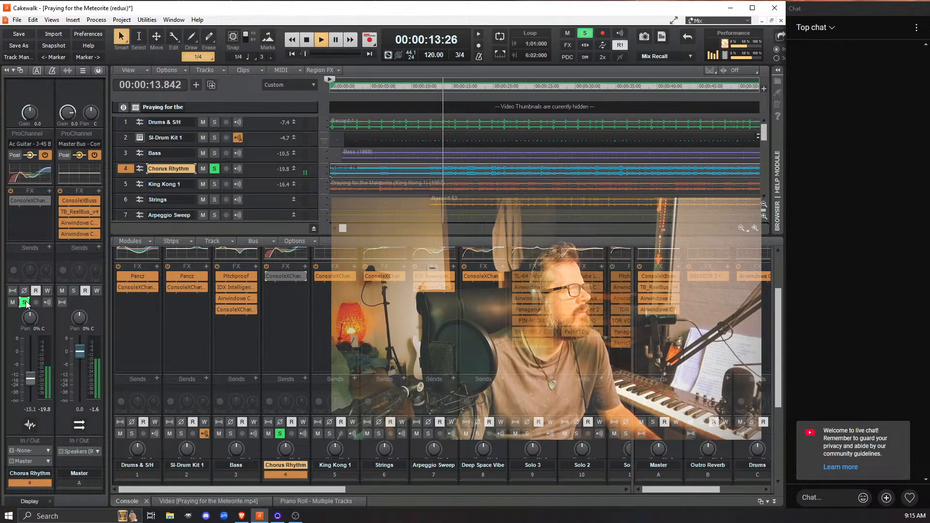
Replay the soloed Chorus Rhythm from the start and again from 00:00:12:00 to check its bypassed peak level.
key(w)
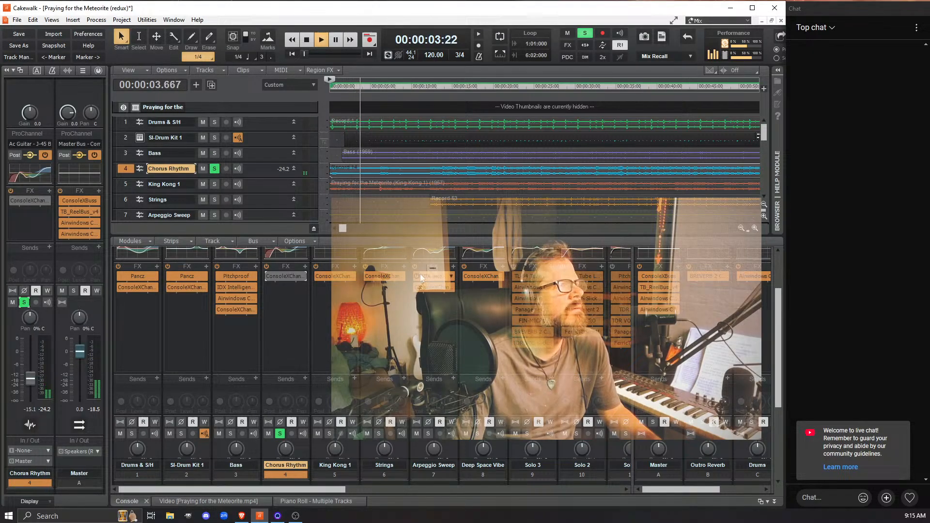
click(428, 201)
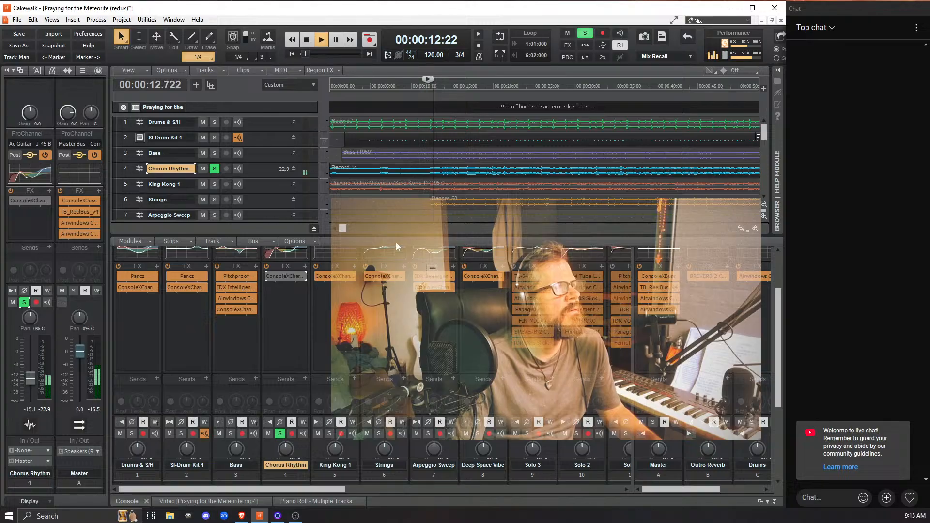
key(space)
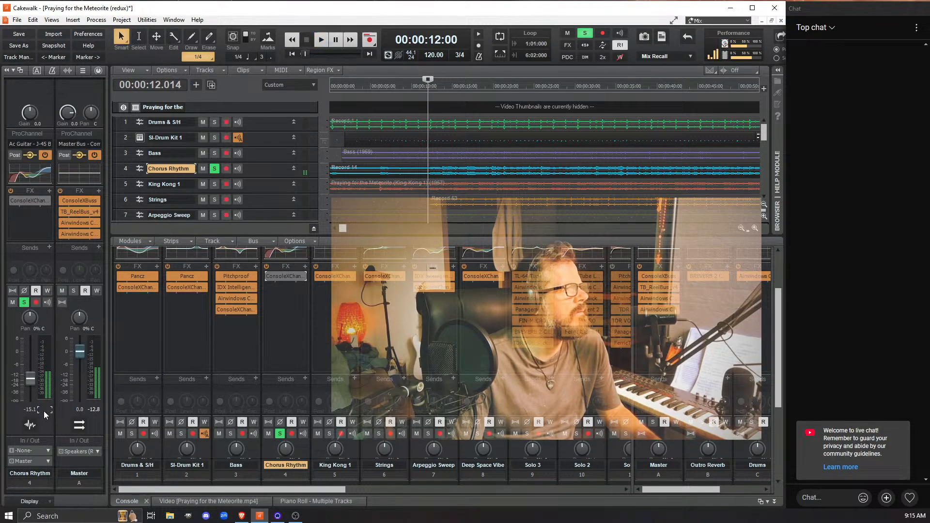
Replay the soloed Chorus Rhythm, and insert IDX Intelligent Dynamics Stereo on it ahead of the bypassed ConsoleX Channel.
key(space)
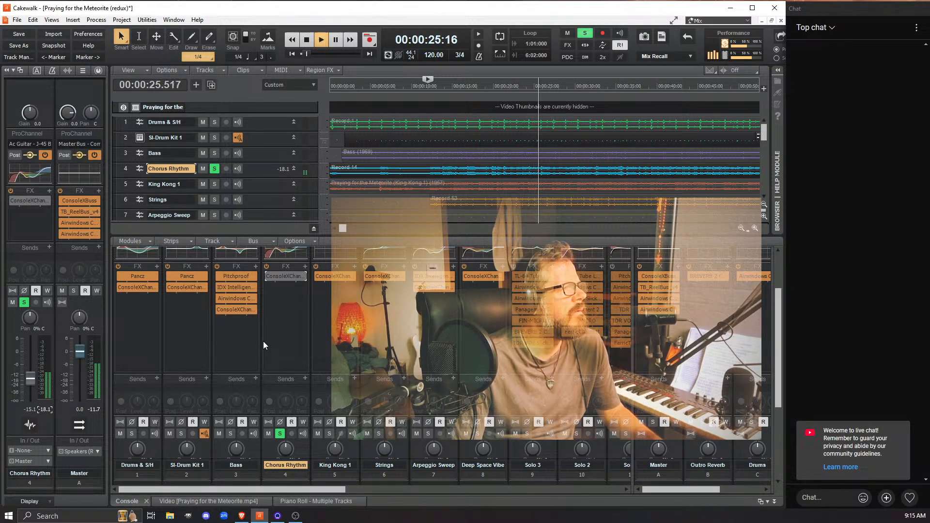
key(space)
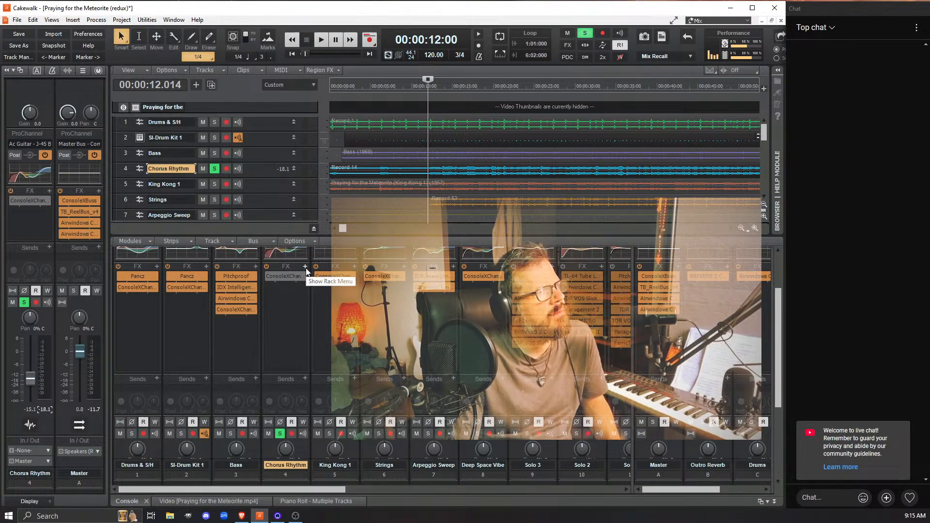
click(305, 270)
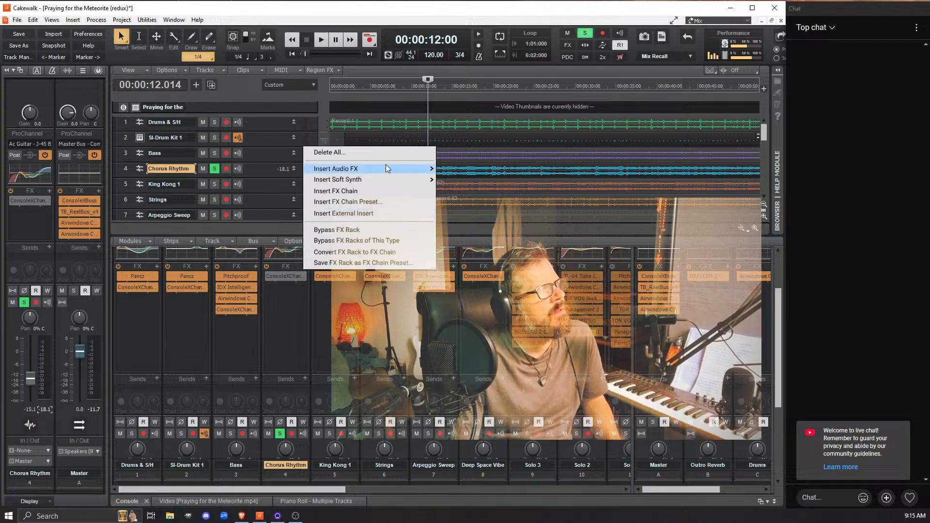
mouse_move(386, 166)
mouse_move(625, 479)
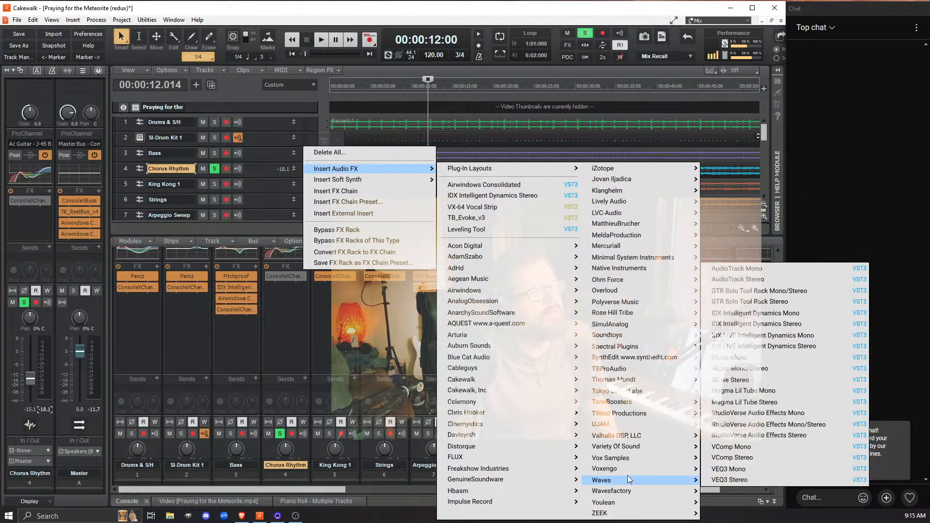
click(787, 324)
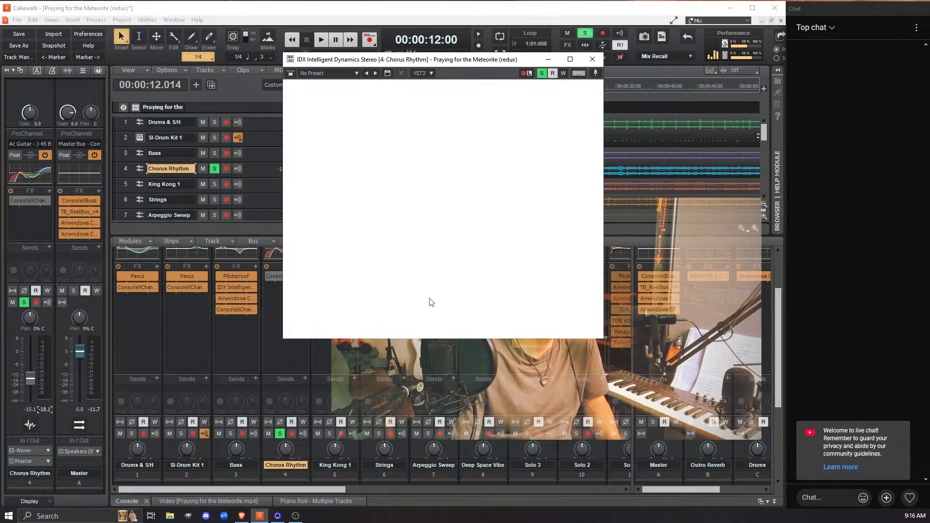
drag(276, 289, 277, 277)
During playback, set the IDX dynamics amount on Chorus Rhythm to -17.9, fine-tune its Speed, and close the plugin window.
key(space)
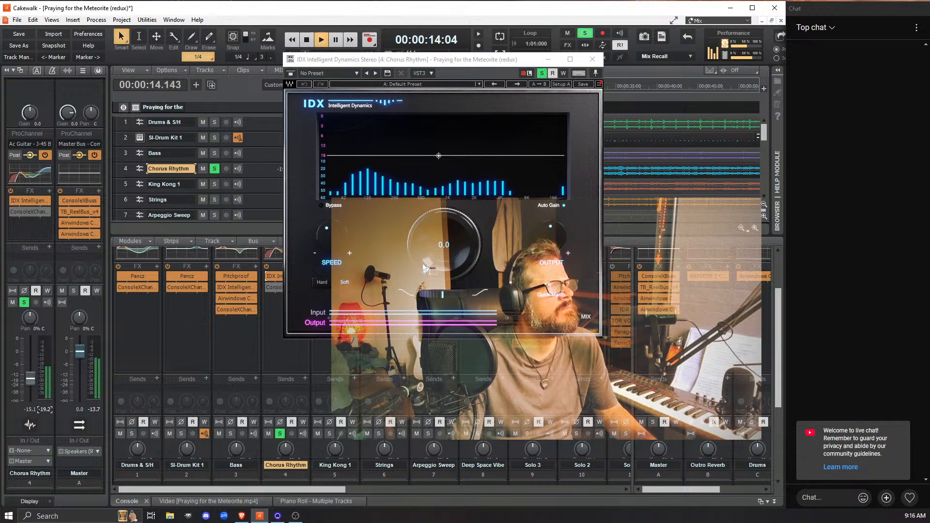
drag(425, 268, 424, 290)
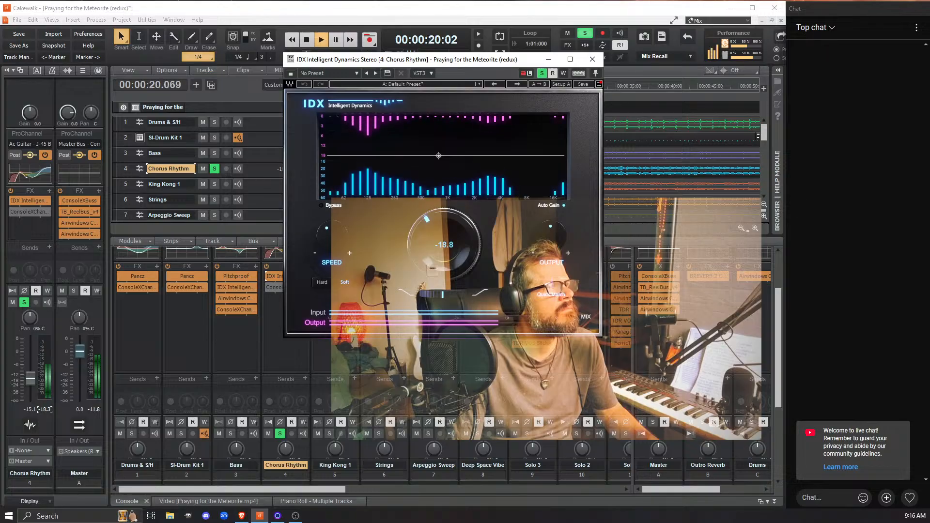
drag(424, 268, 425, 267)
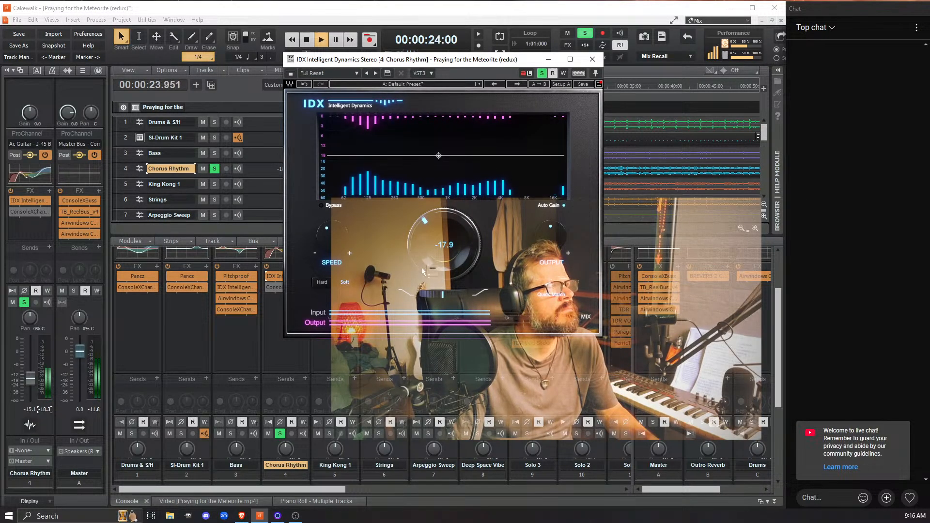
drag(333, 237, 332, 223)
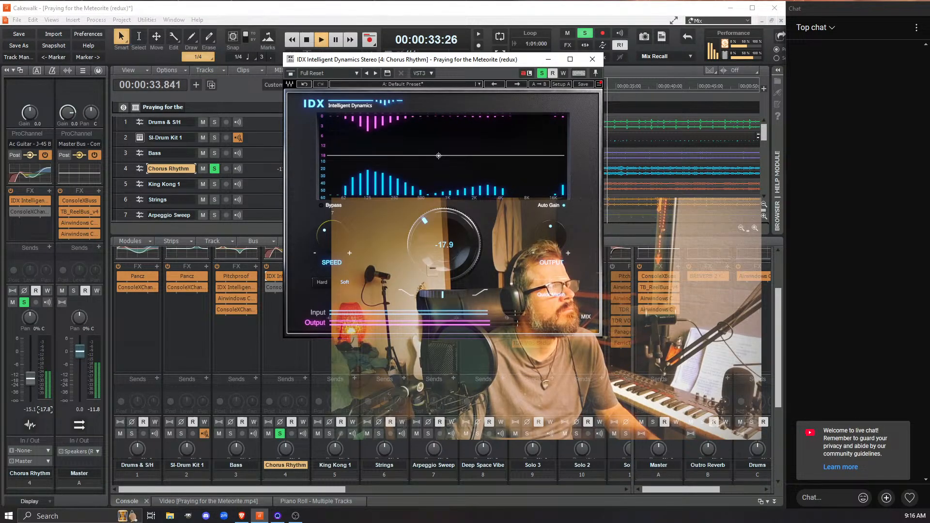
key(space)
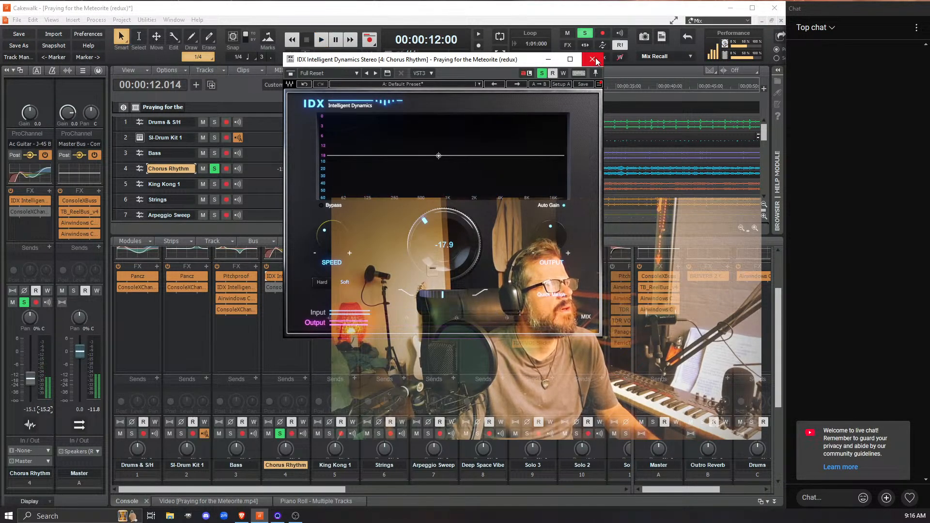
click(592, 59)
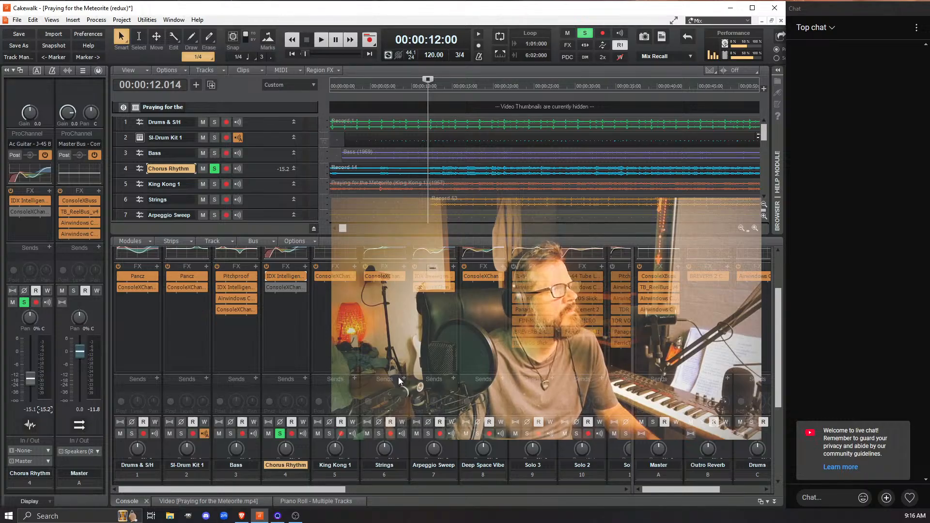
Reset the Chorus Rhythm peak reading and replay from 00:00:12:00 to check its level with ConsoleX Channel bypassed.
click(44, 409)
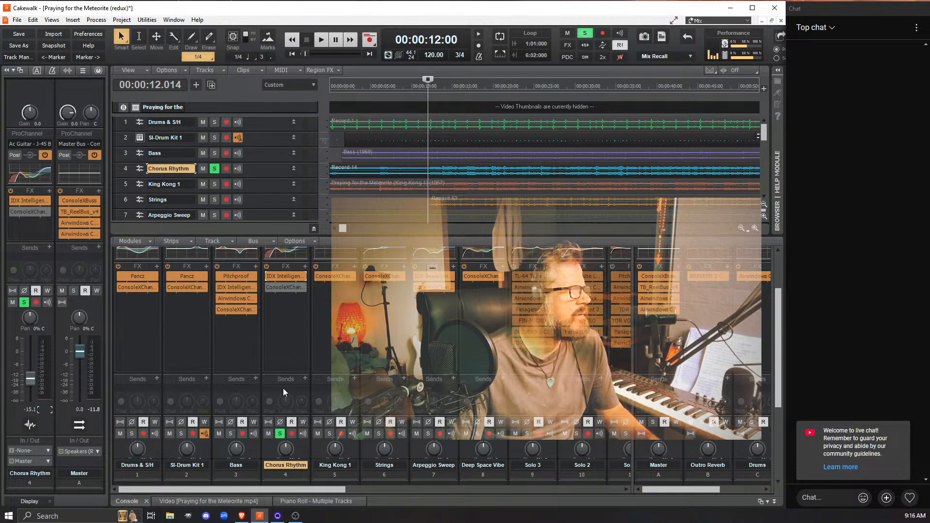
key(space)
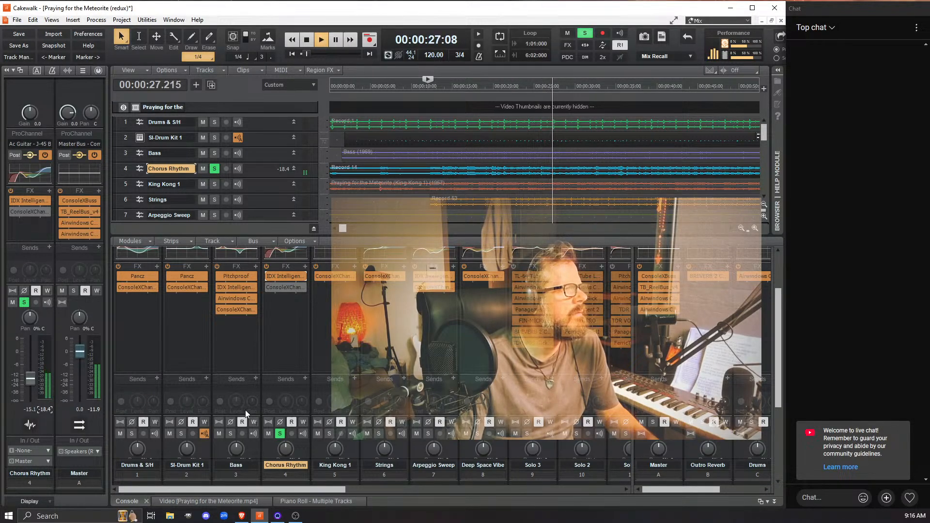
key(space)
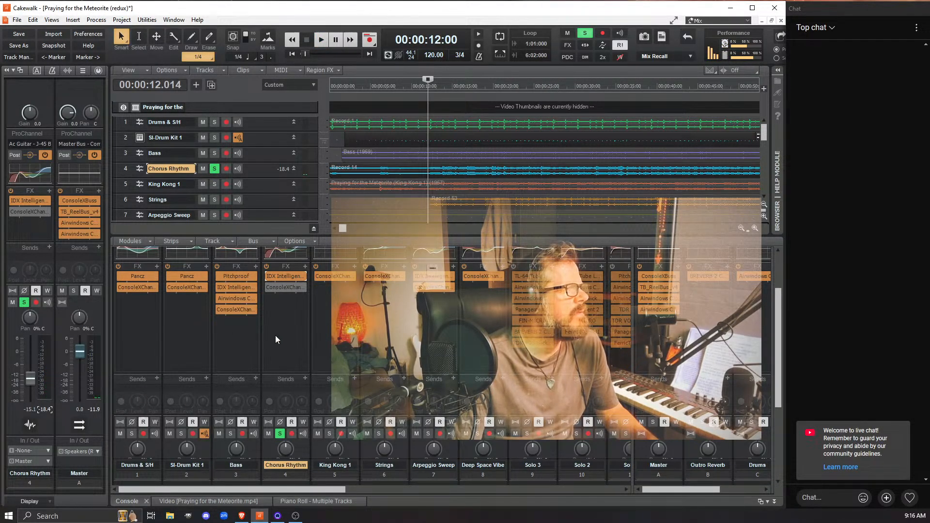
Enable ConsoleX Channel on Chorus Rhythm and raise its Fader to the same position as on the Bass track's ConsoleX Channel.
click(268, 287)
key(space)
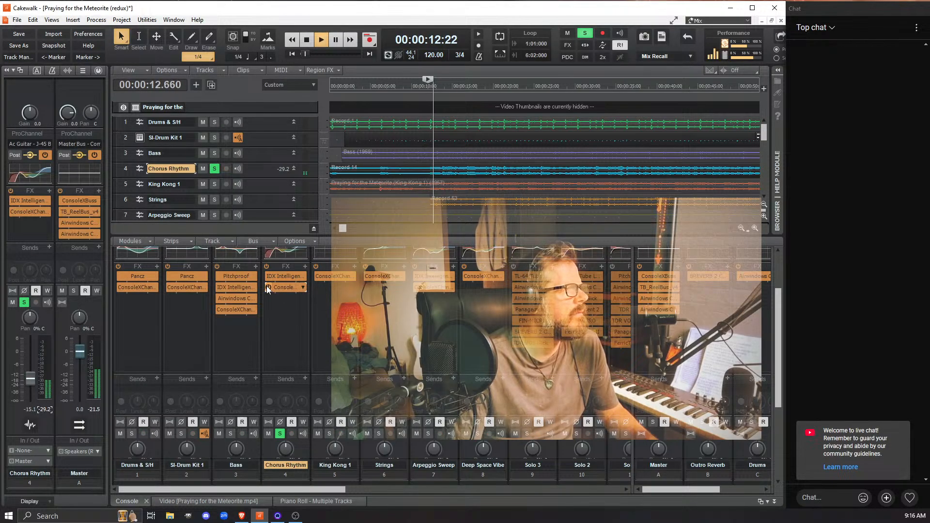
double_click(240, 312)
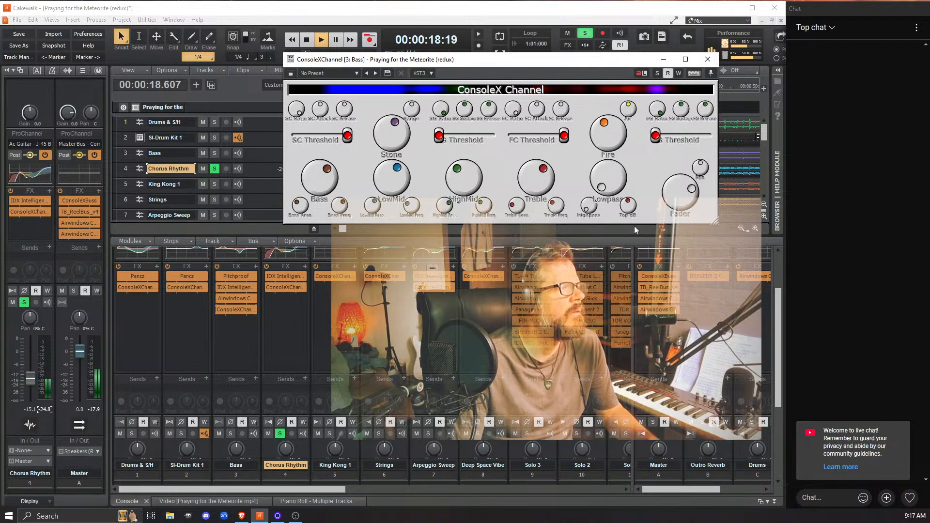
click(701, 60)
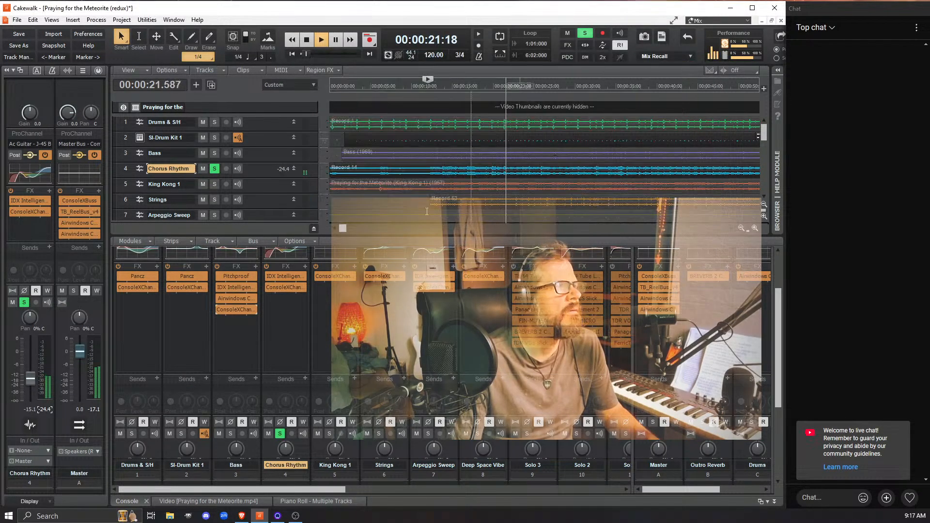
double_click(286, 287)
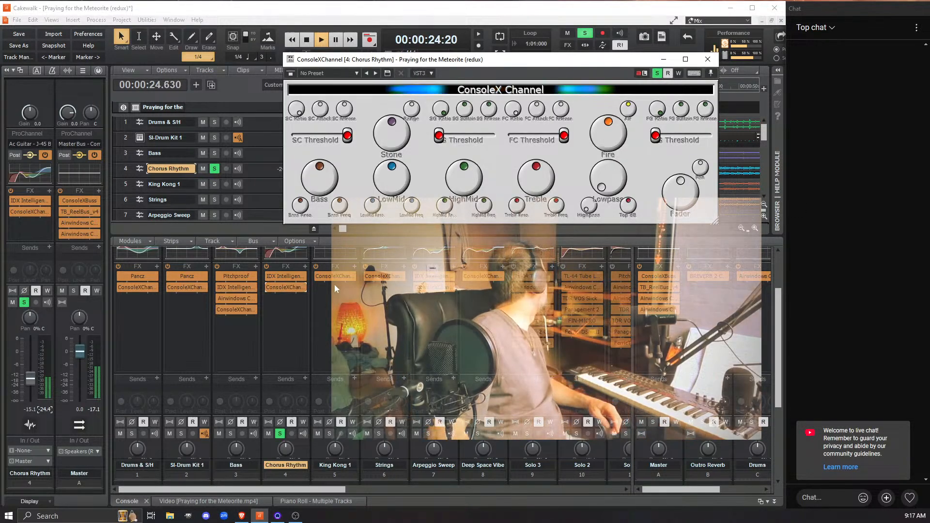
drag(693, 194, 678, 167)
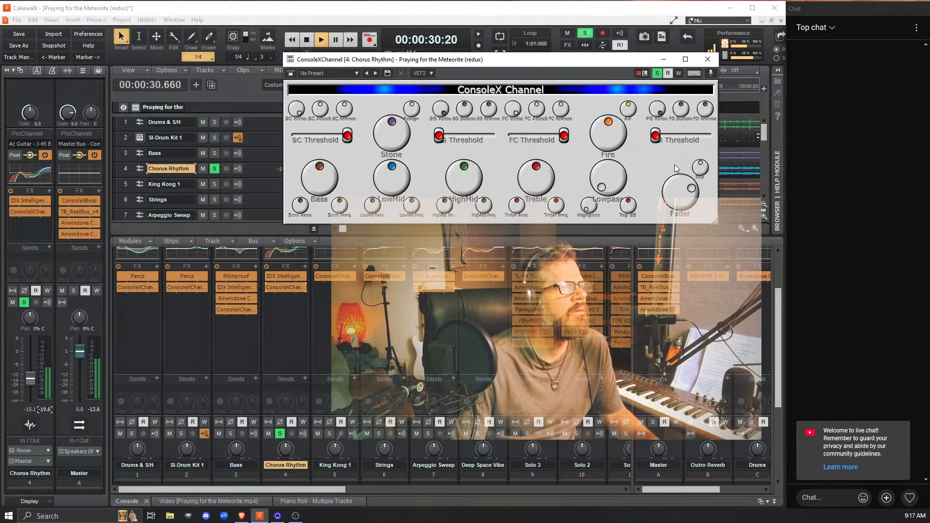
Reset the Chorus Rhythm peak reading and replay from 00:00:12:00 to check its level with ConsoleX Channel enabled.
key(space)
click(48, 408)
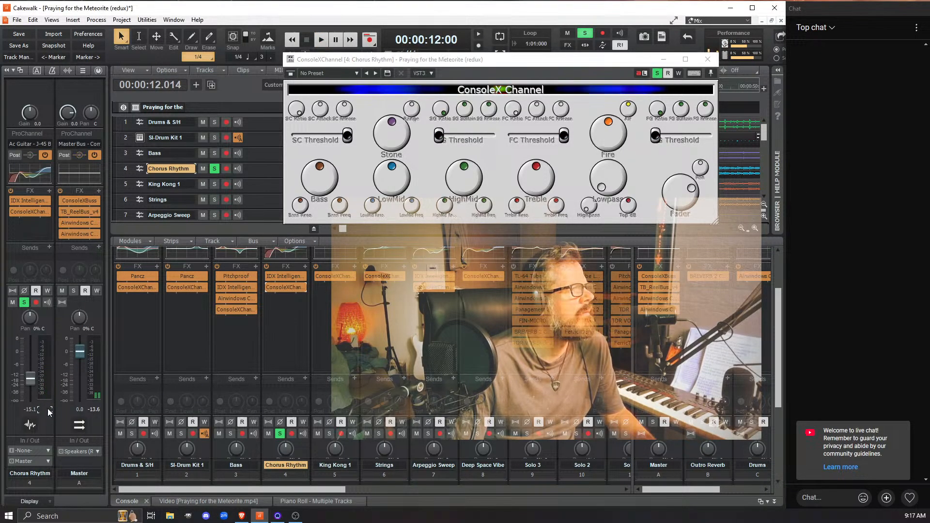
key(space)
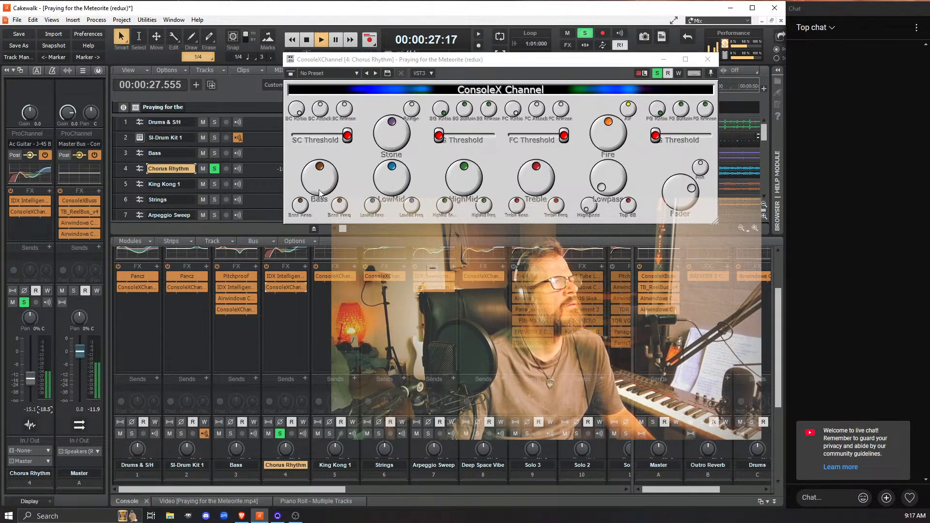
Boost the Bass, LowMid and Treble bands of ConsoleX Channel in turn to tune their frequencies, and return the gains to centre.
mouse_move(325, 193)
mouse_down()
mouse_move(341, 209)
mouse_move(339, 233)
mouse_move(331, 208)
mouse_up()
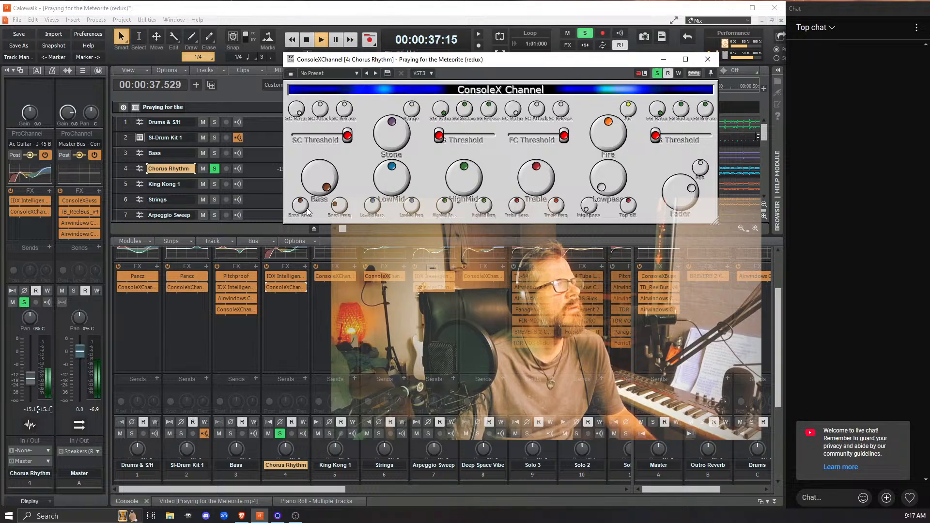
drag(301, 215, 307, 243)
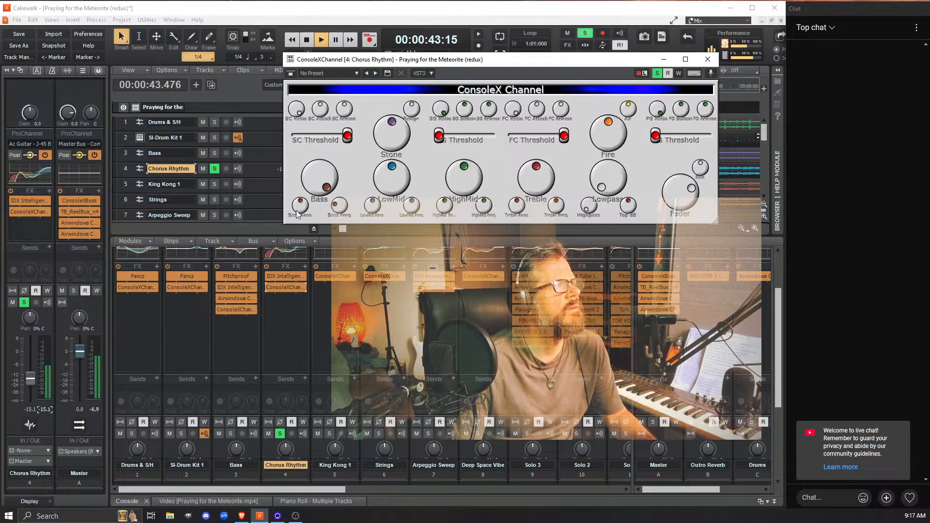
drag(313, 190, 313, 232)
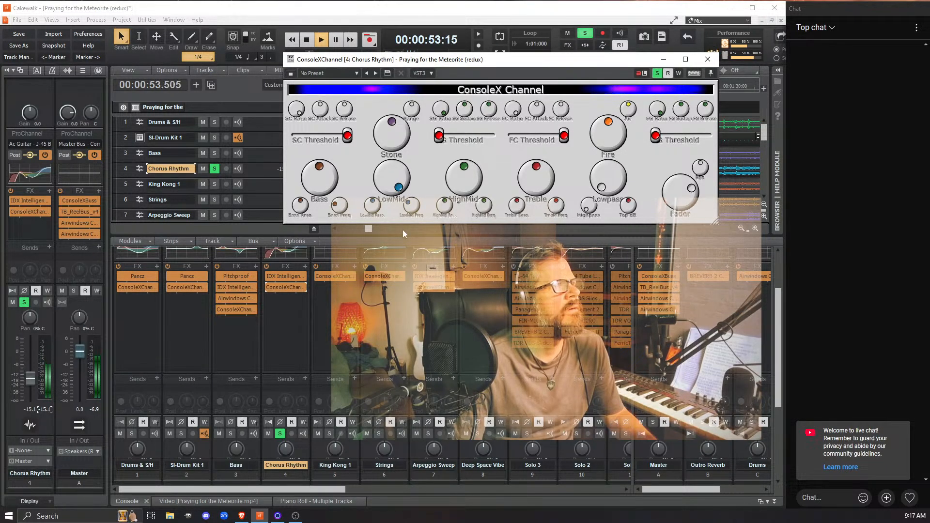
mouse_move(376, 208)
mouse_down()
mouse_move(368, 150)
mouse_move(373, 262)
mouse_move(363, 197)
mouse_up()
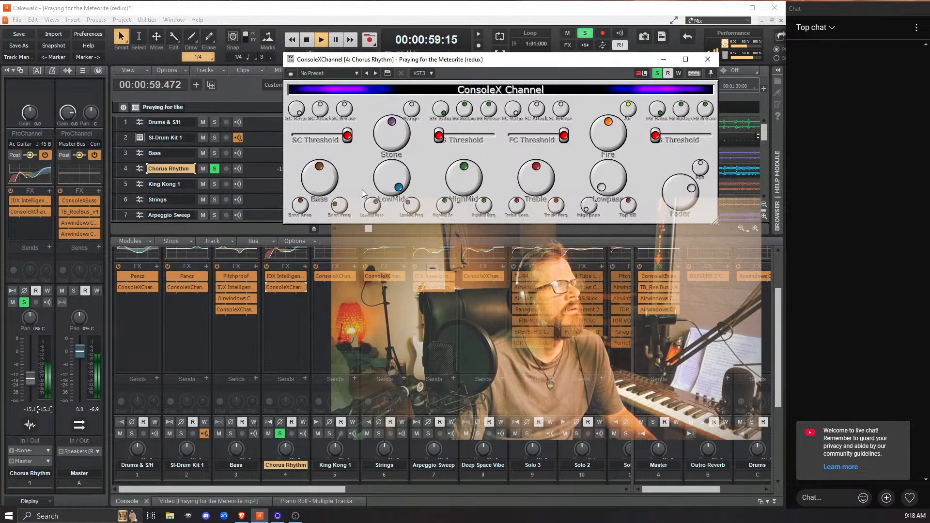
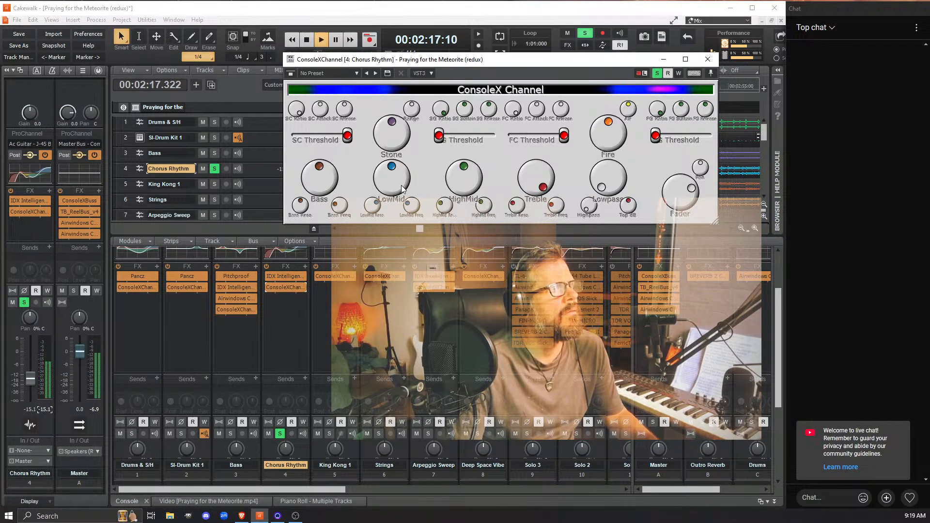
drag(535, 181, 537, 237)
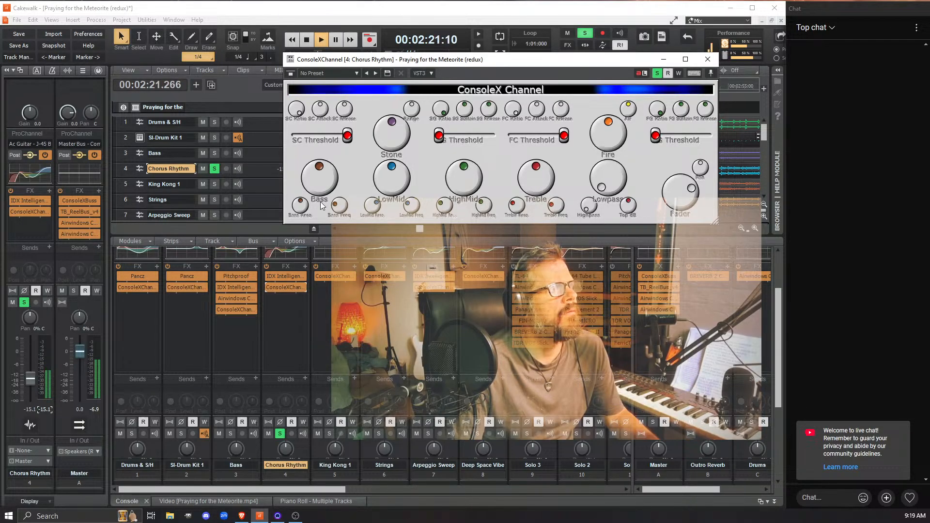
Recheck the Bass band with a full boost, and fine-tune the Bass, LowMid and HighMid gains close to centre.
drag(317, 182, 319, 87)
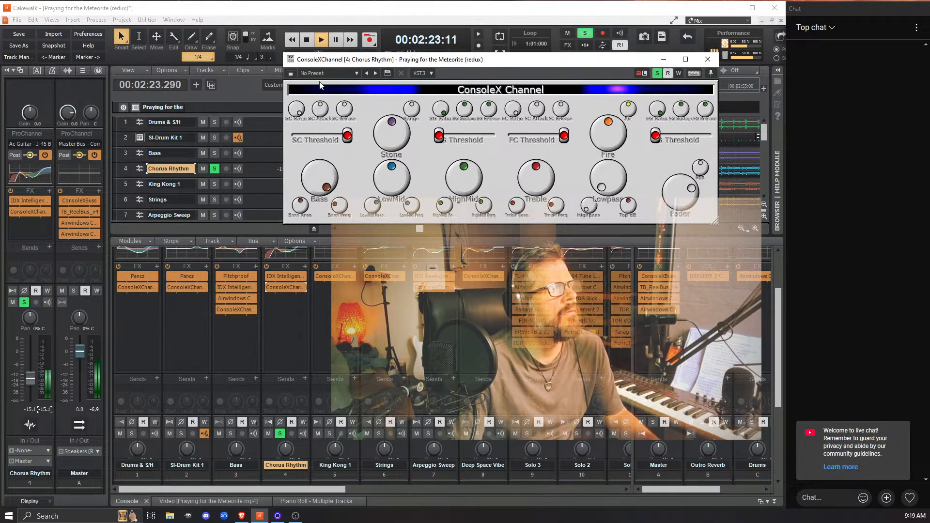
drag(328, 207, 317, 184)
drag(386, 185, 336, 182)
drag(455, 179, 375, 181)
Lower Stone slightly, raise Fire slightly and try the Air control in Chorus Rhythm's ConsoleX Channel.
drag(383, 136, 395, 163)
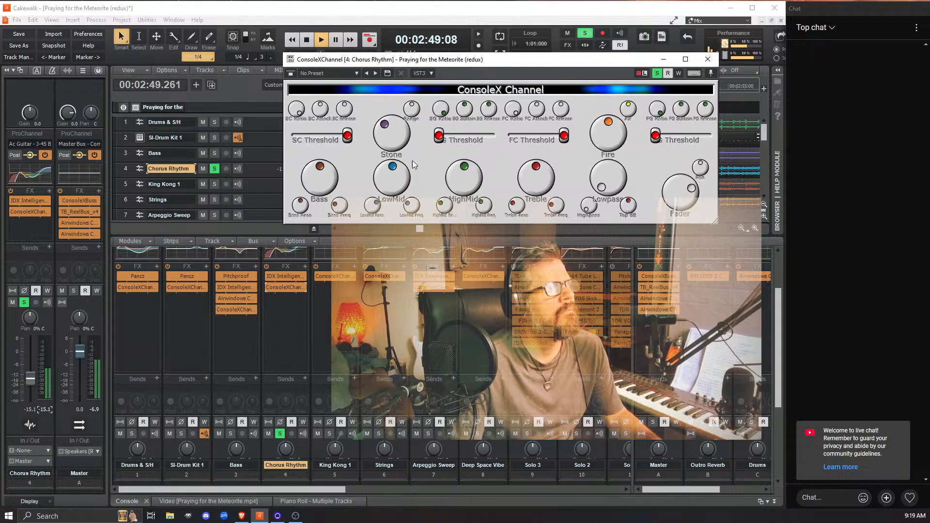
drag(596, 144, 597, 125)
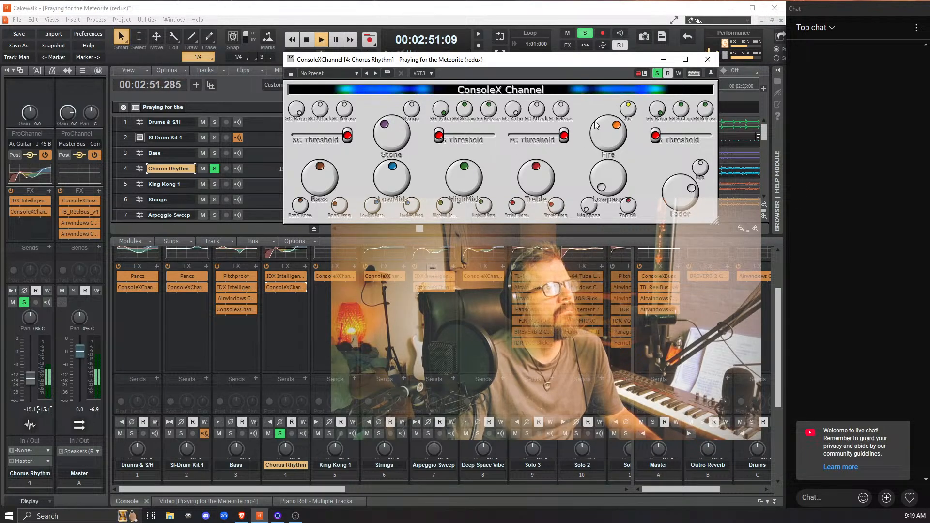
mouse_move(626, 98)
mouse_down()
mouse_move(616, 38)
mouse_move(623, 188)
mouse_move(622, 104)
mouse_up()
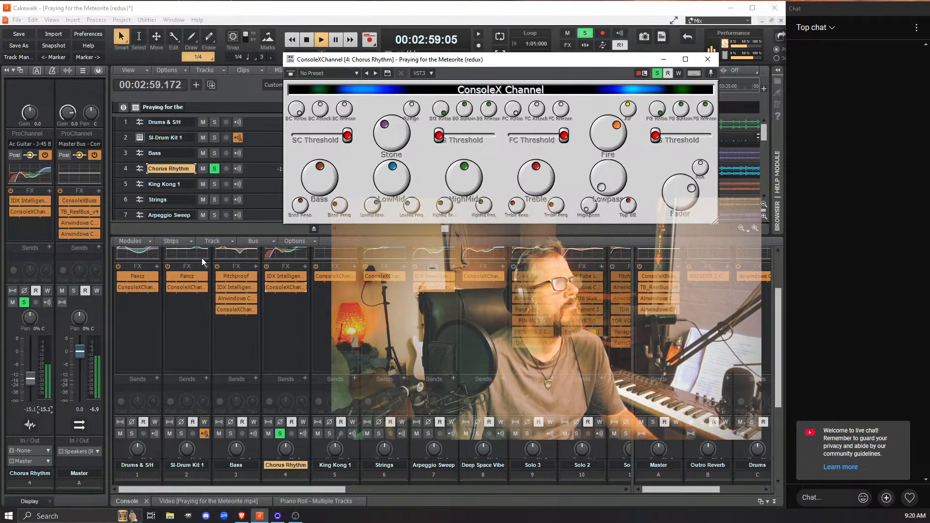
Unsolo Chorus Rhythm and lower the SI-Drum Kit 1 volume to about -11.3 dB in the full mix, stopping playback at the end.
click(215, 168)
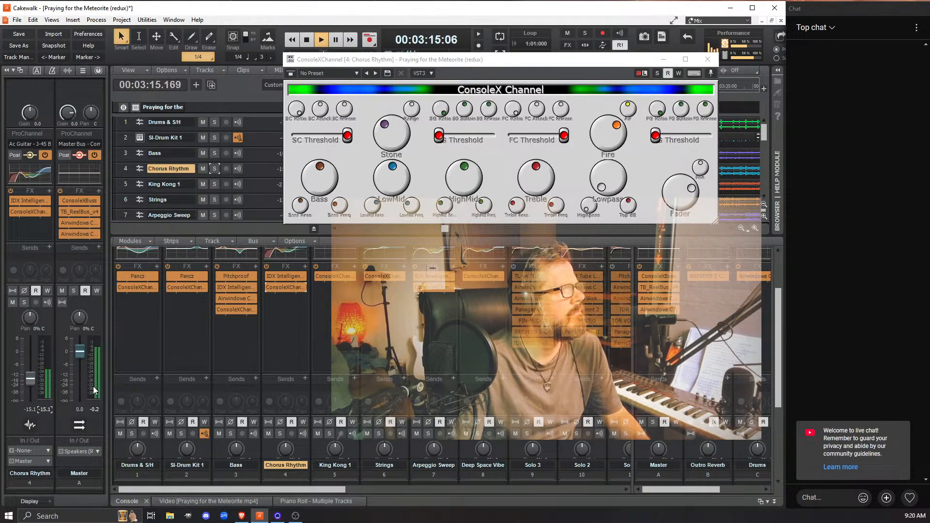
click(204, 452)
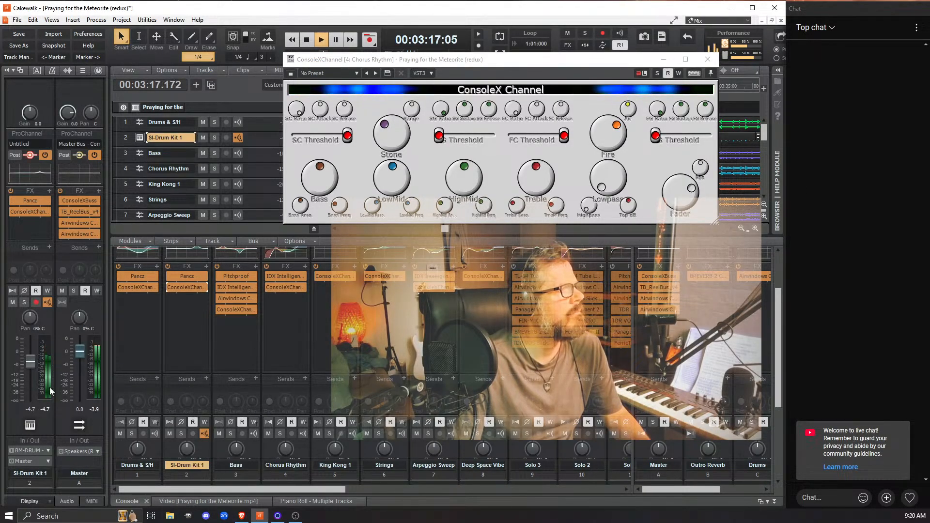
drag(33, 362, 33, 372)
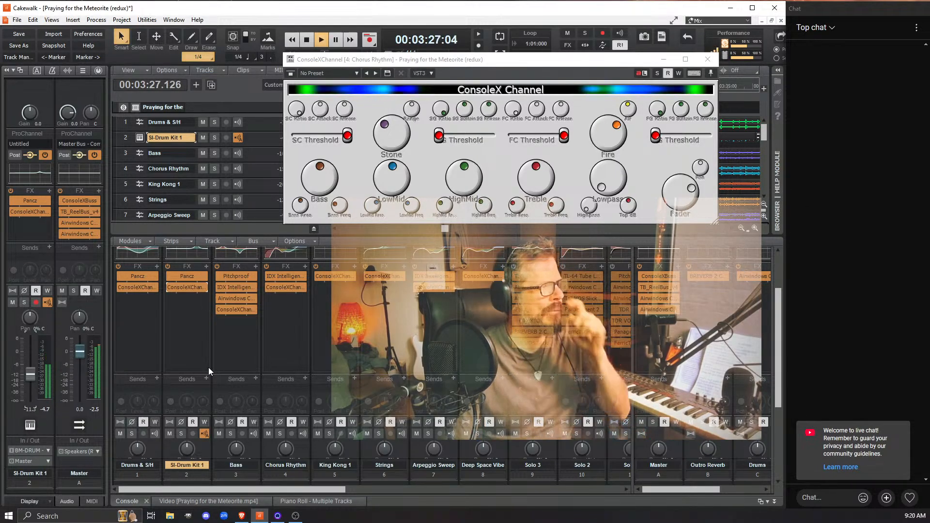
key(space)
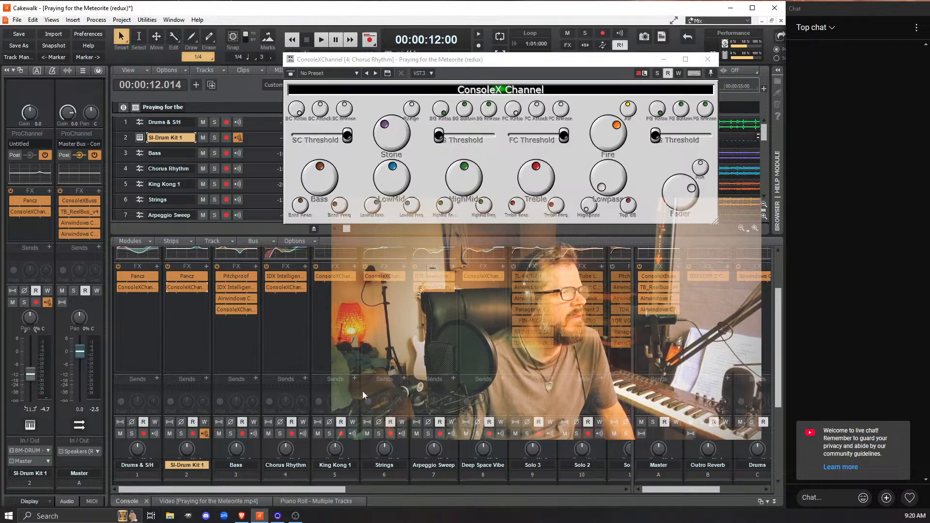
scroll(333, 347, down, 1)
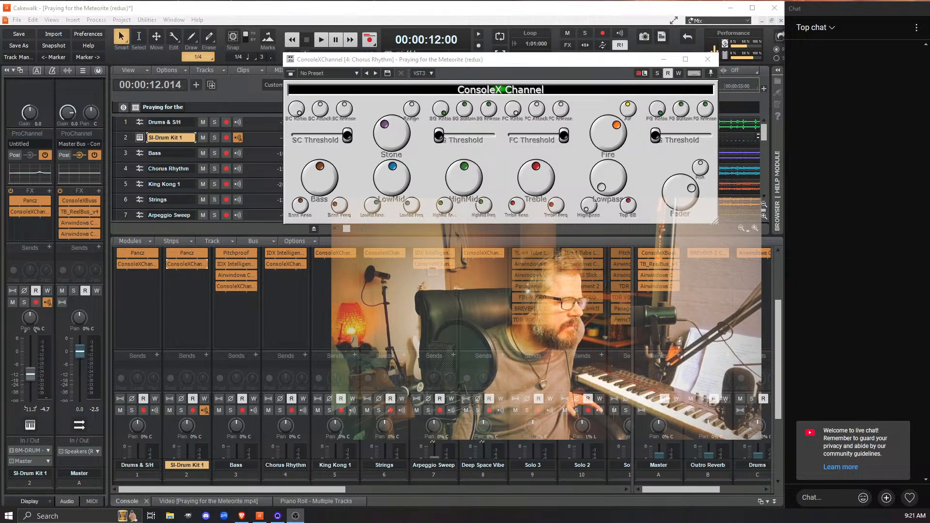
key(alt+Tab)
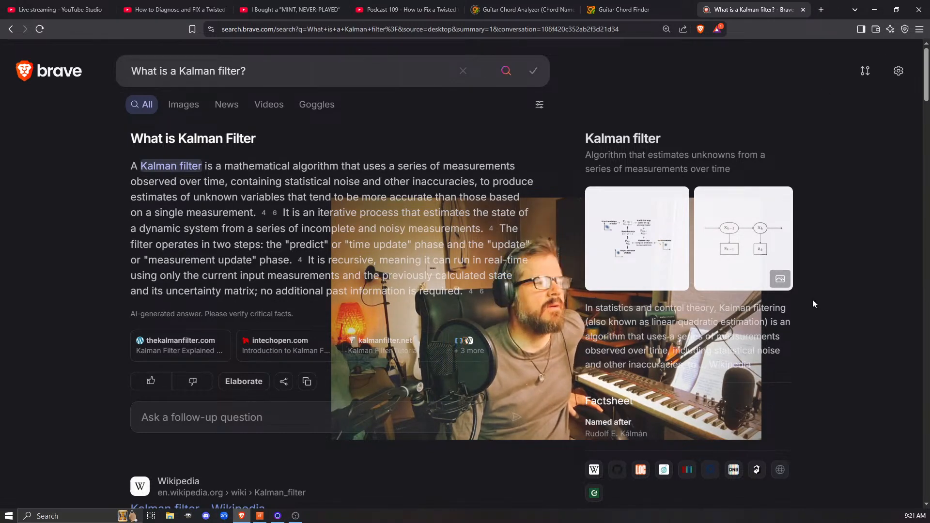
key(alt+Tab)
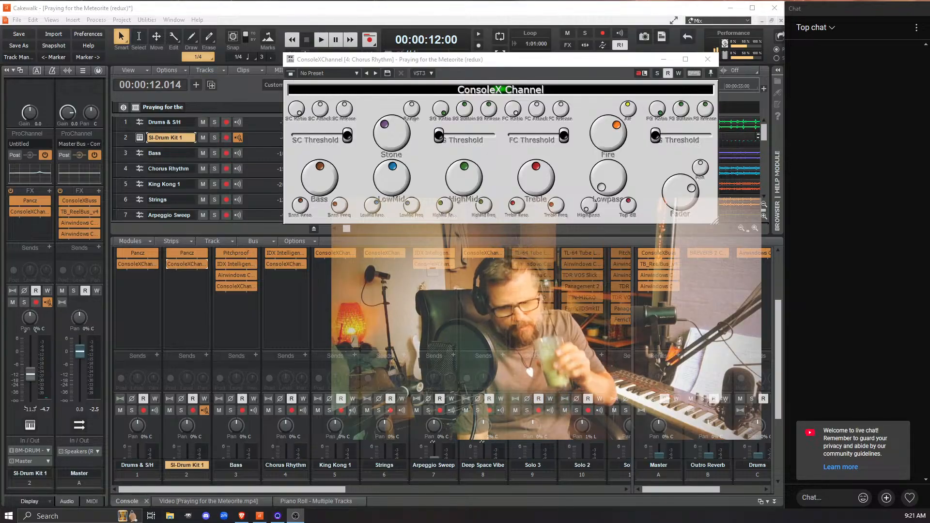
Close Chorus Rhythm's ConsoleX Channel window and play King Kong 1 soloed.
click(704, 63)
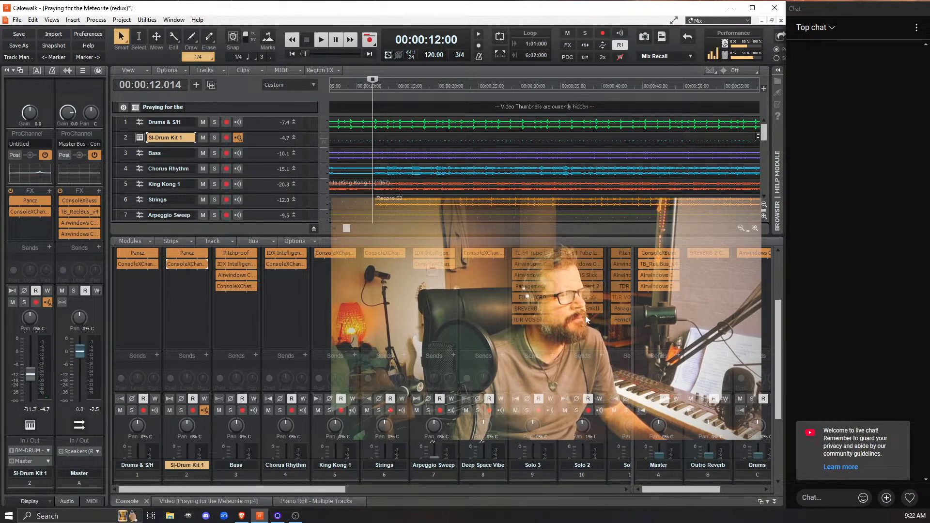
click(325, 332)
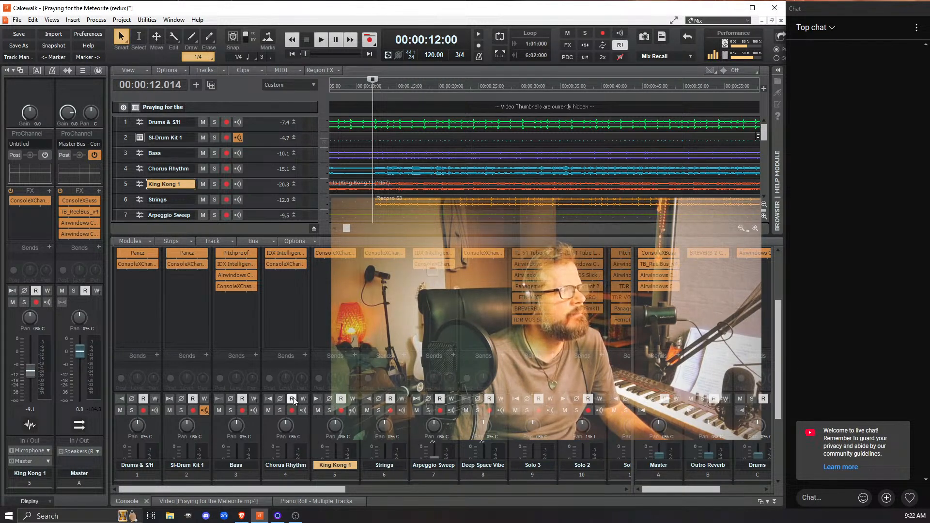
click(329, 411)
key(space)
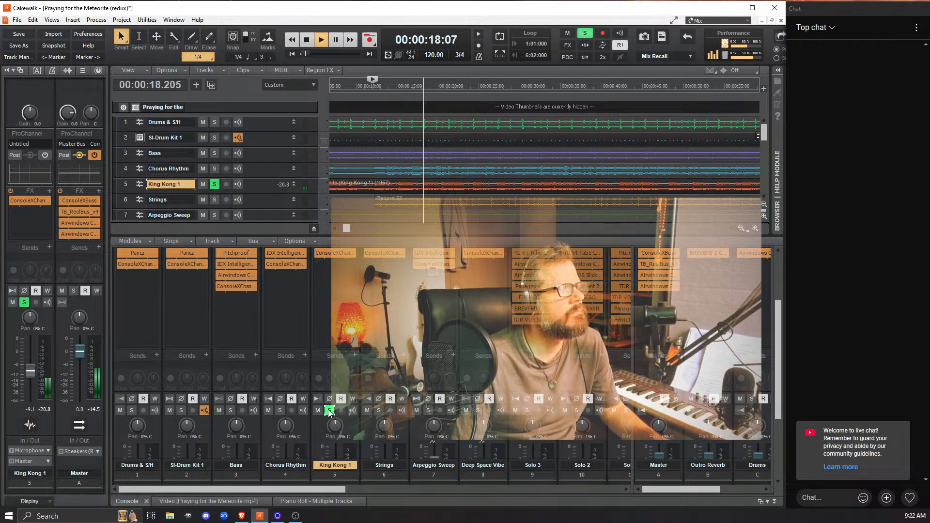
scroll(340, 300, up, 2)
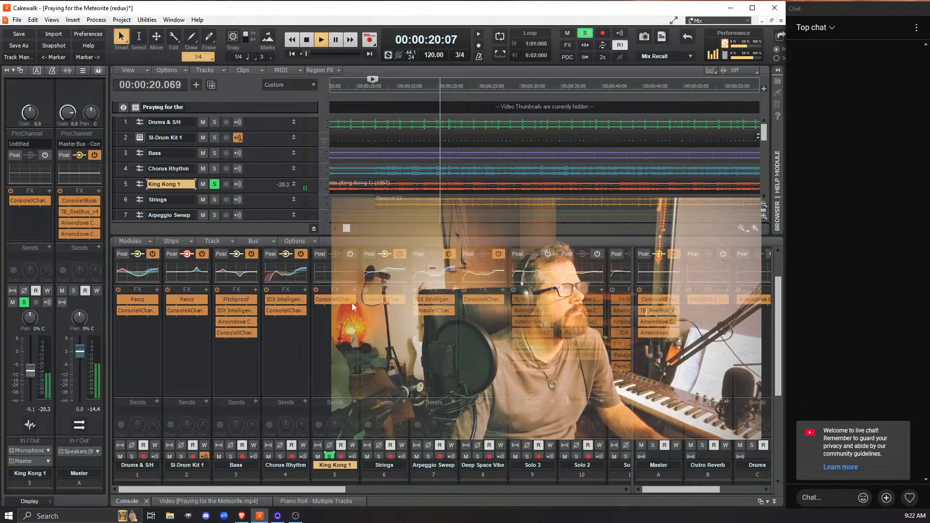
Bypass ConsoleXChannel on King Kong 1 and replay the soloed track to check its unprocessed peak level.
click(318, 300)
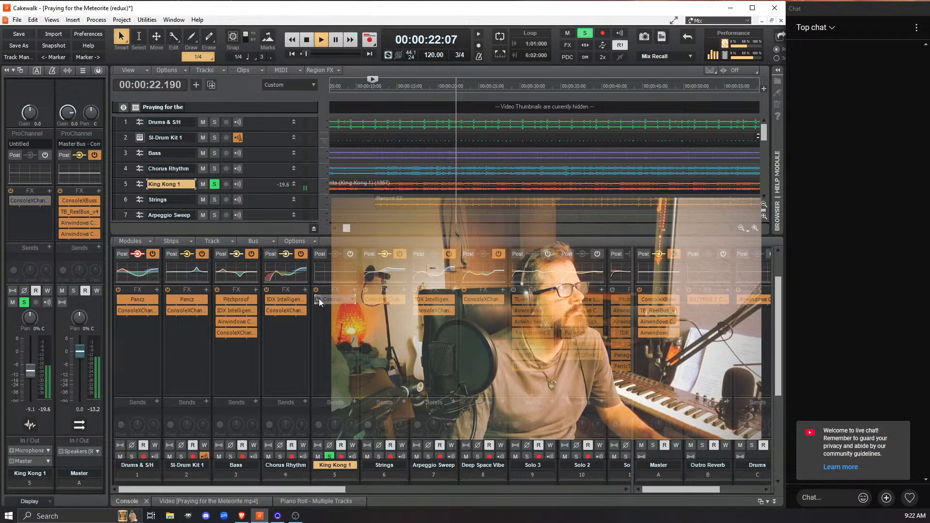
key(space)
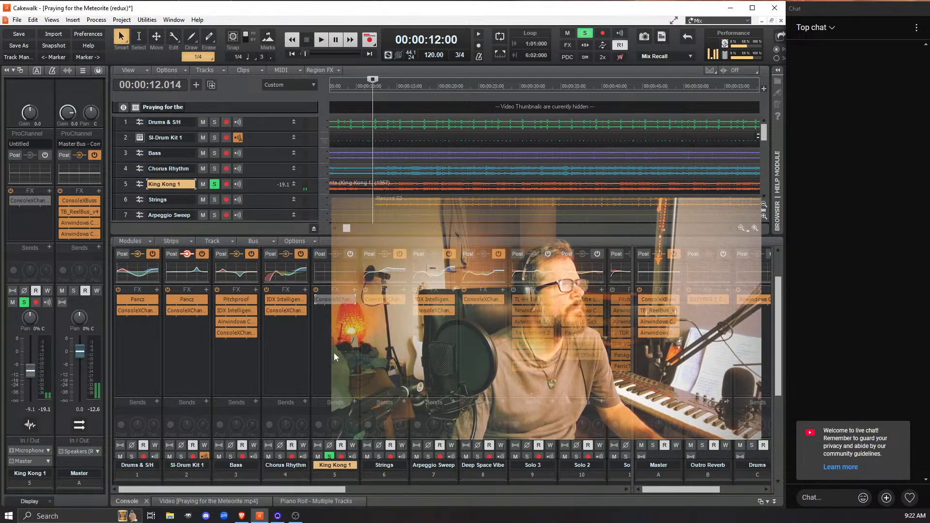
key(space)
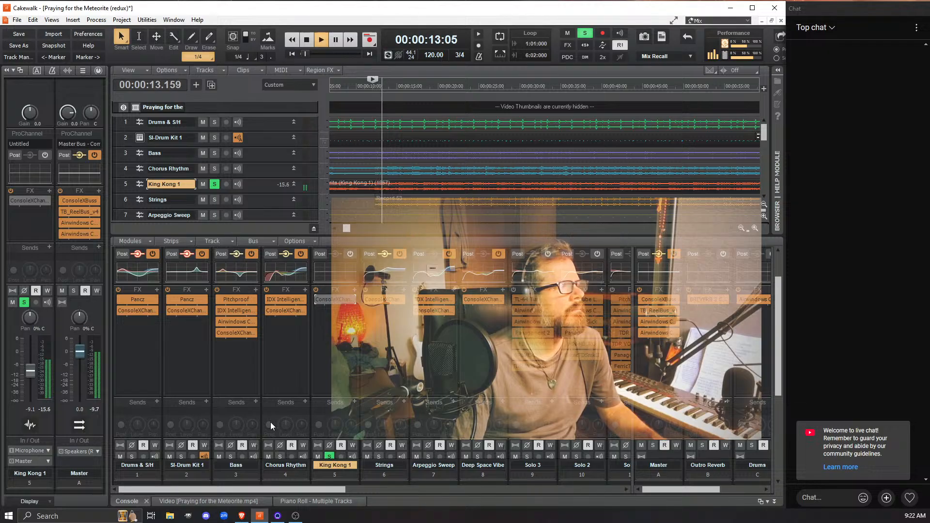
key(space)
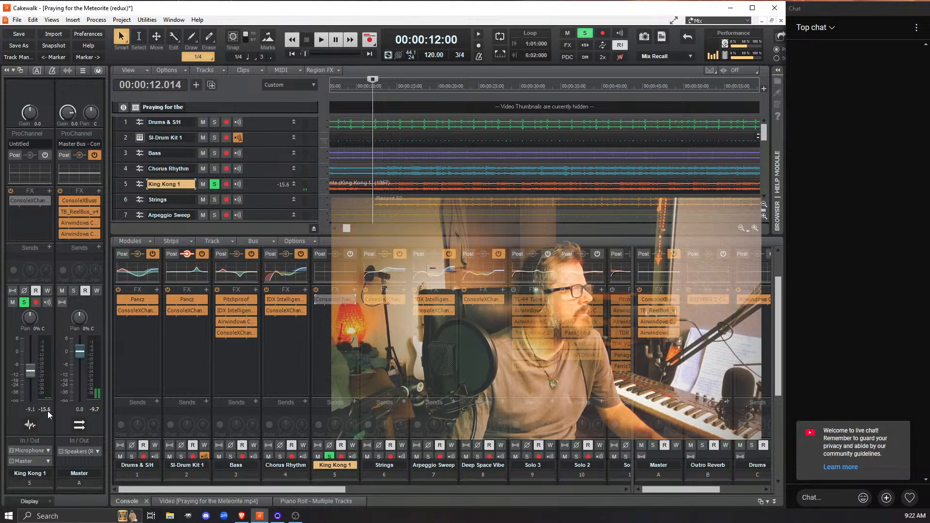
key(space)
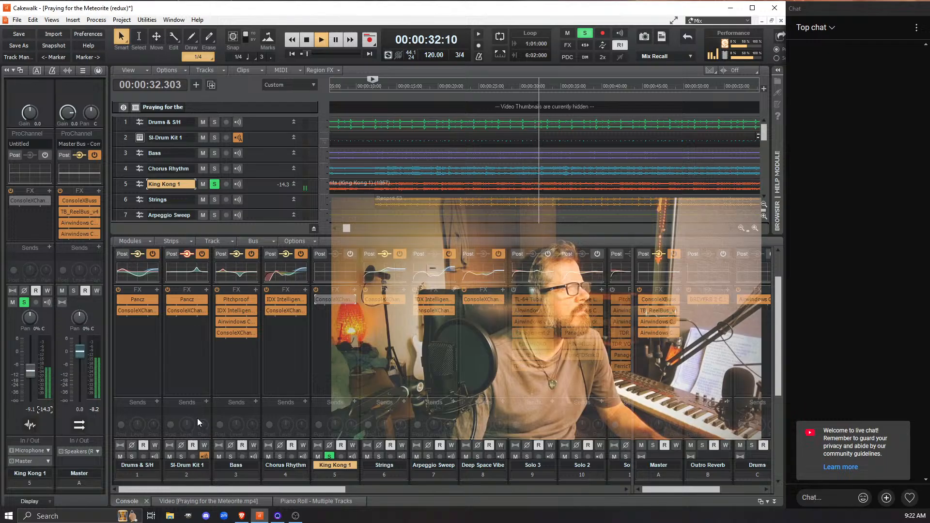
key(space)
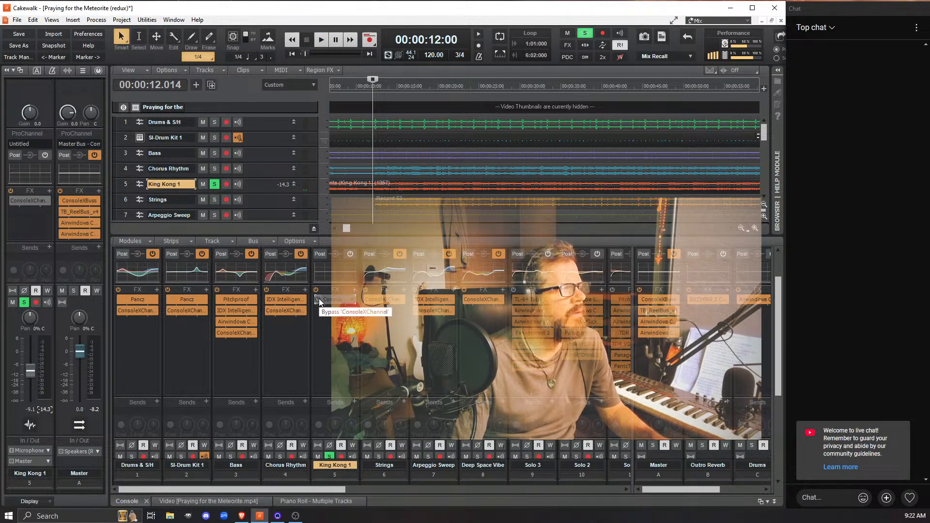
Open and re-enable ConsoleX Channel on King Kong 1, raise its Fader, and play the track with the peak reading reset.
double_click(322, 299)
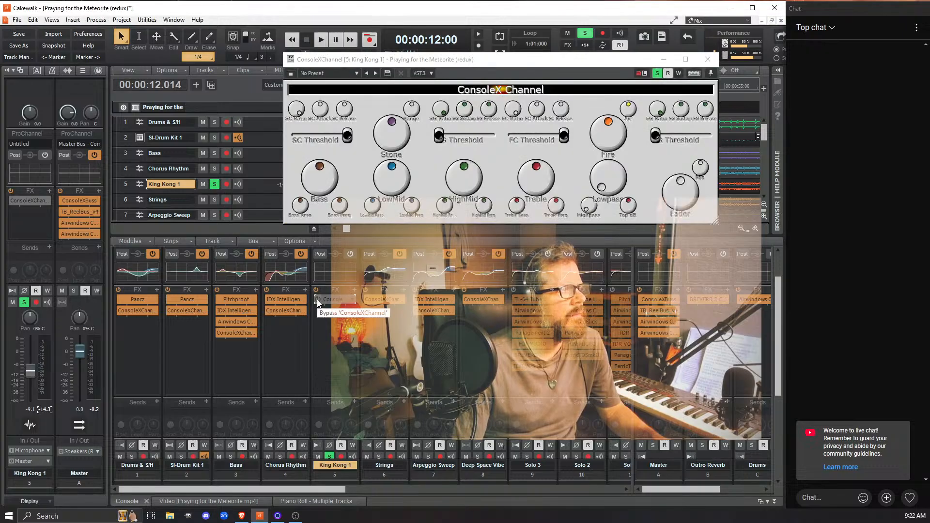
drag(684, 201, 674, 171)
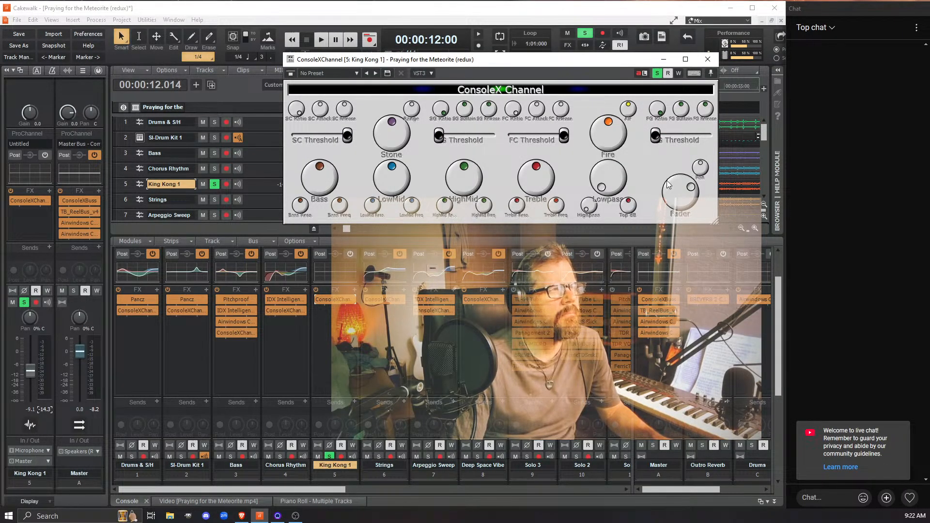
click(46, 409)
key(space)
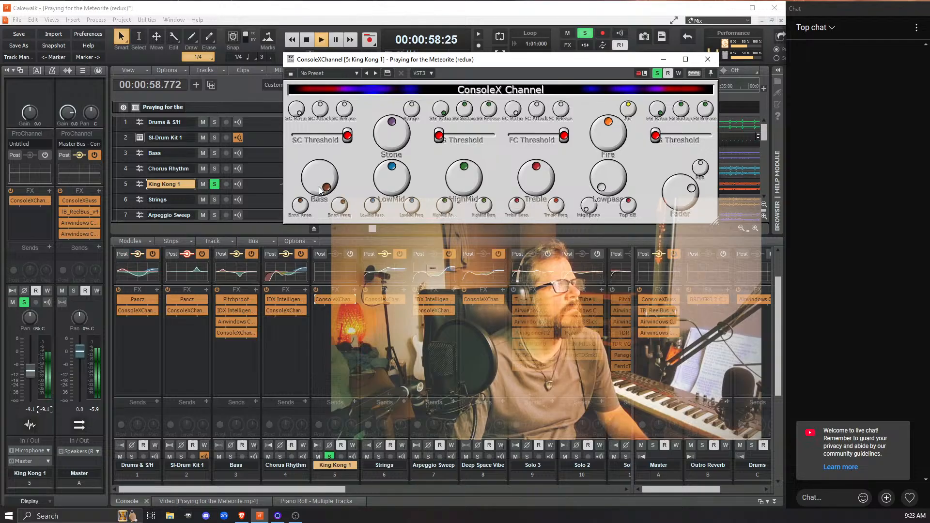
Boost King Kong 1's Bass and LowMid bands in turn to tune their frequency and resonance, returning both gains to centre.
drag(299, 211, 334, 195)
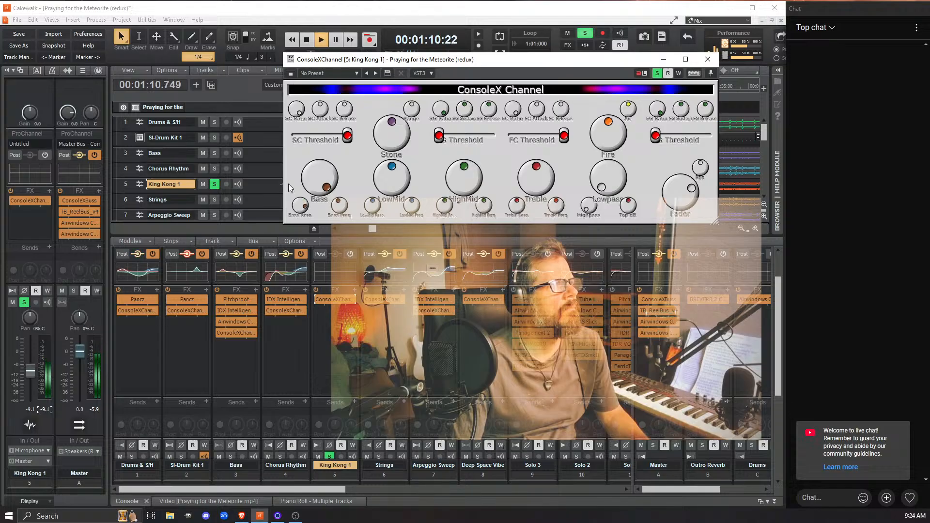
drag(295, 201, 310, 265)
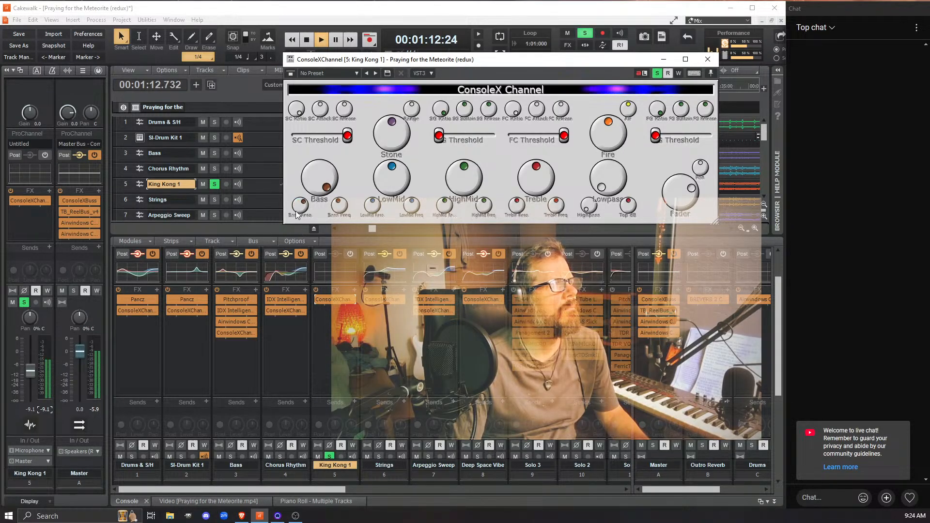
drag(309, 177, 314, 231)
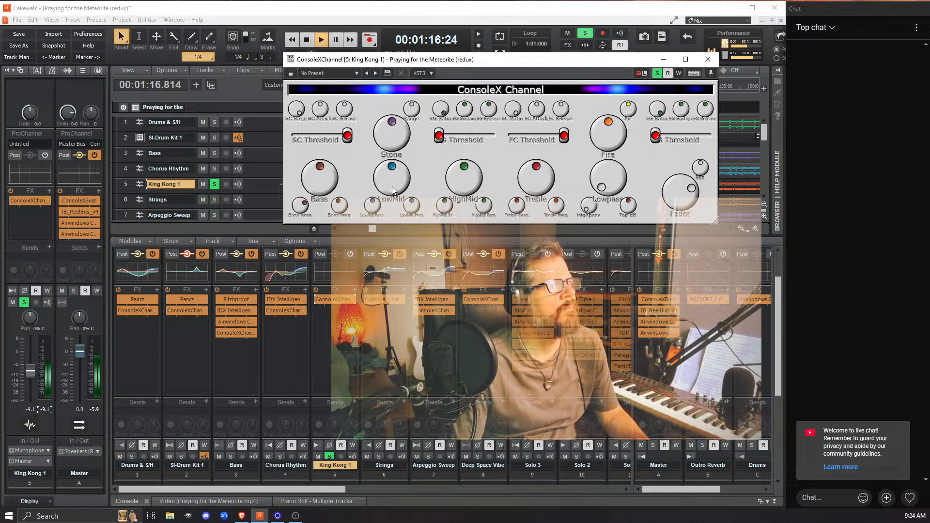
drag(392, 189, 359, 30)
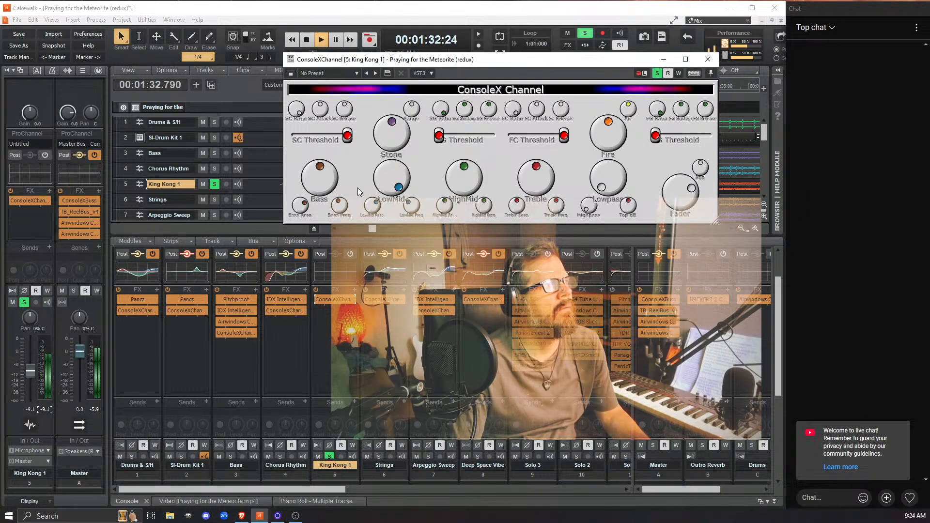
drag(388, 189, 399, 250)
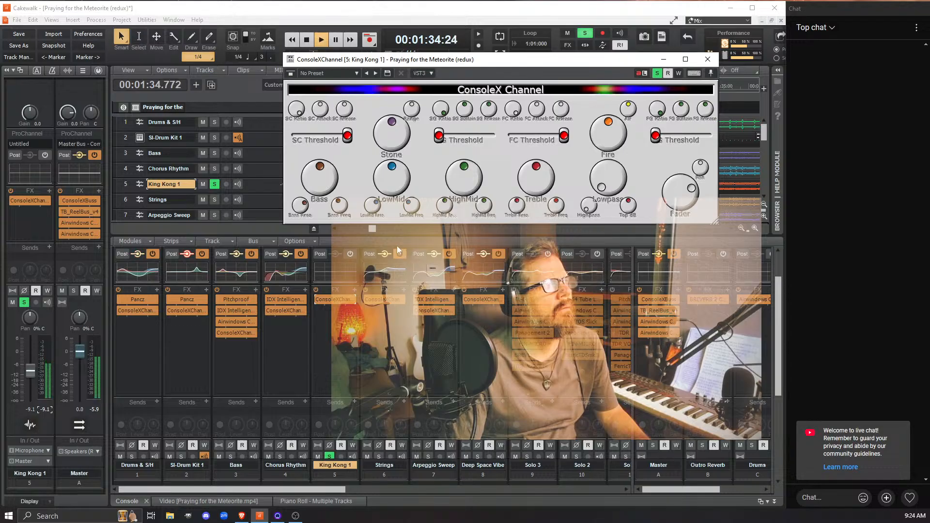
Boost King Kong 1's HighMid and Treble bands in turn to tune their frequency and resonance, and return both gains to about centre.
drag(467, 188, 486, 228)
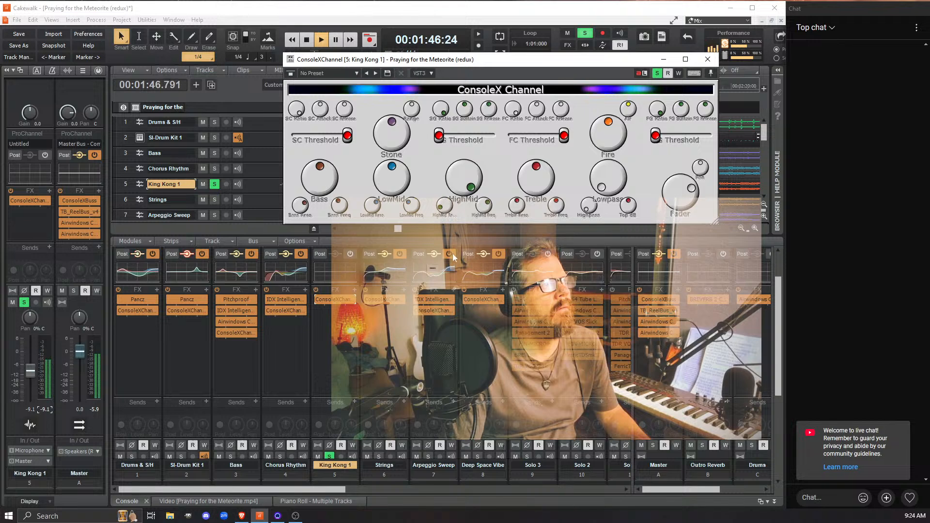
drag(461, 182, 470, 243)
drag(533, 184, 546, 164)
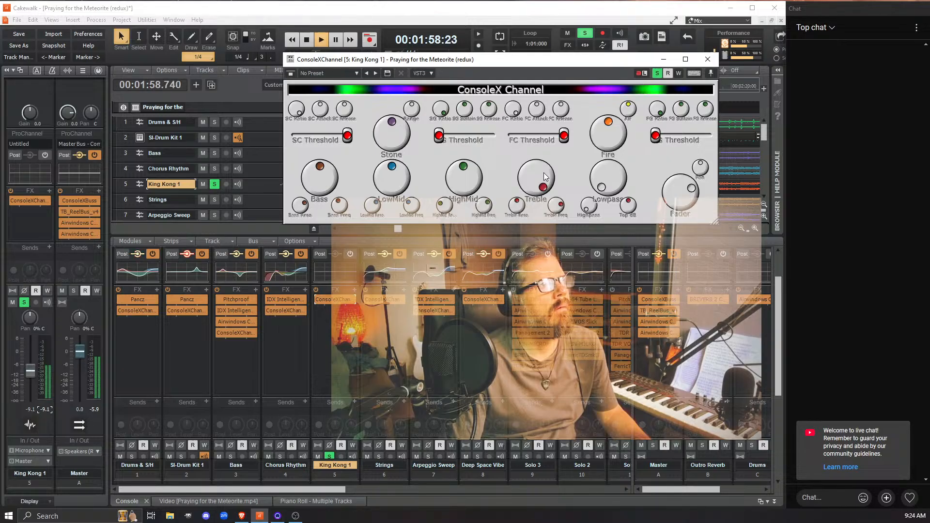
drag(545, 178, 545, 286)
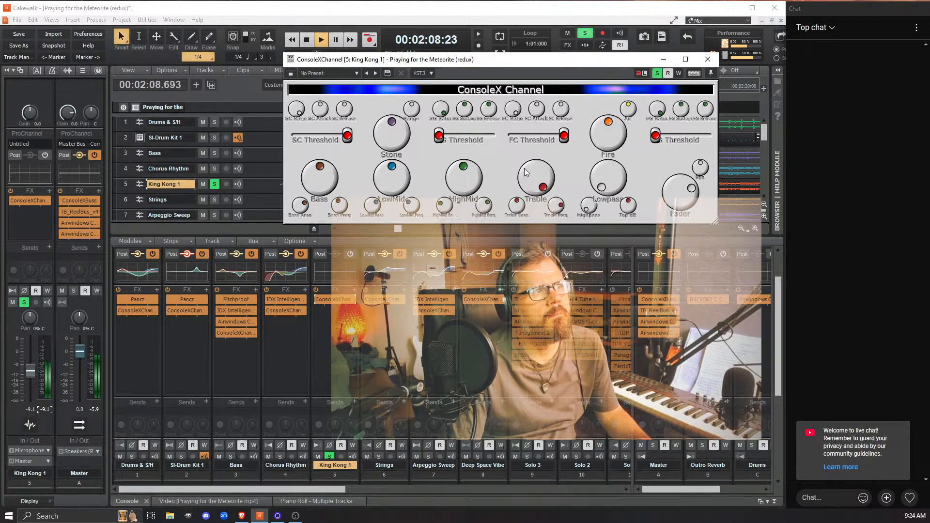
drag(516, 210, 498, 231)
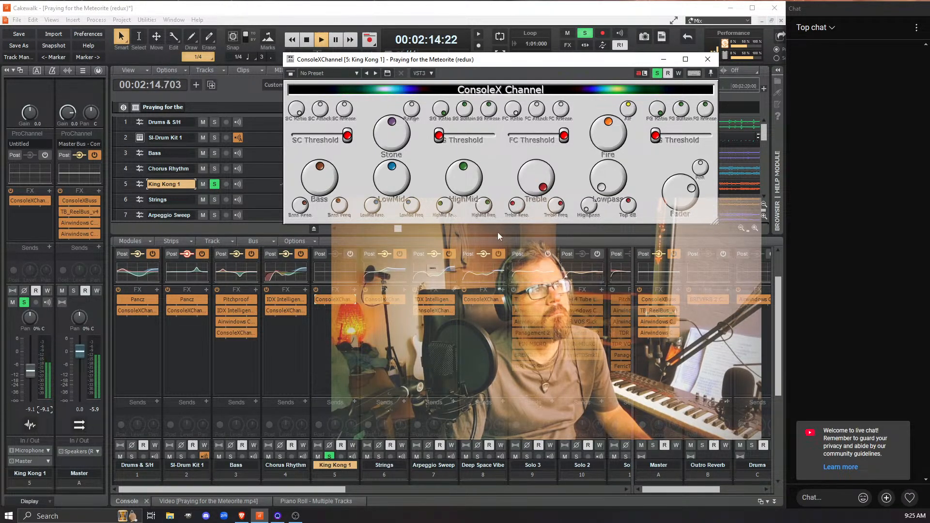
drag(540, 166, 547, 231)
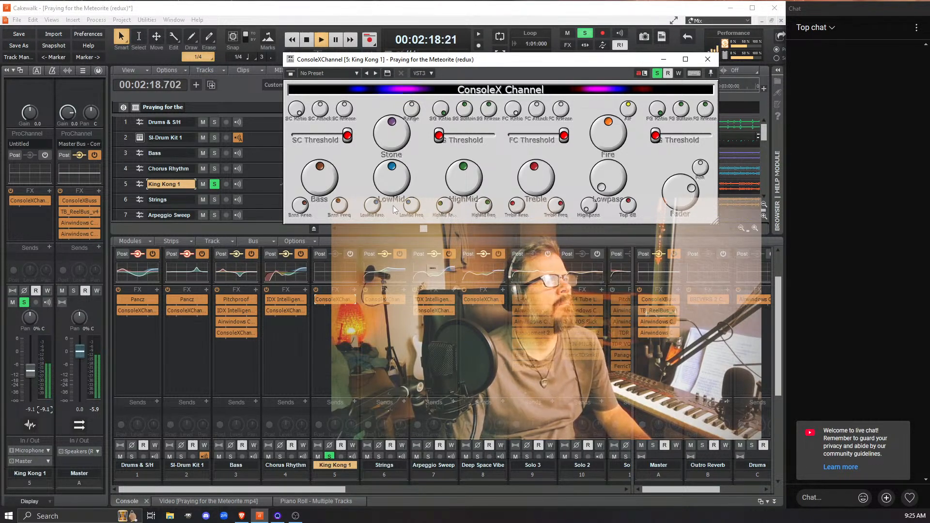
Raise the Bass gain and cut LowMid slightly in King Kong 1's ConsoleX Channel, and unsolo the track.
mouse_move(316, 175)
mouse_down()
mouse_move(307, 153)
mouse_move(336, 243)
mouse_move(314, 186)
mouse_up()
drag(306, 149, 307, 158)
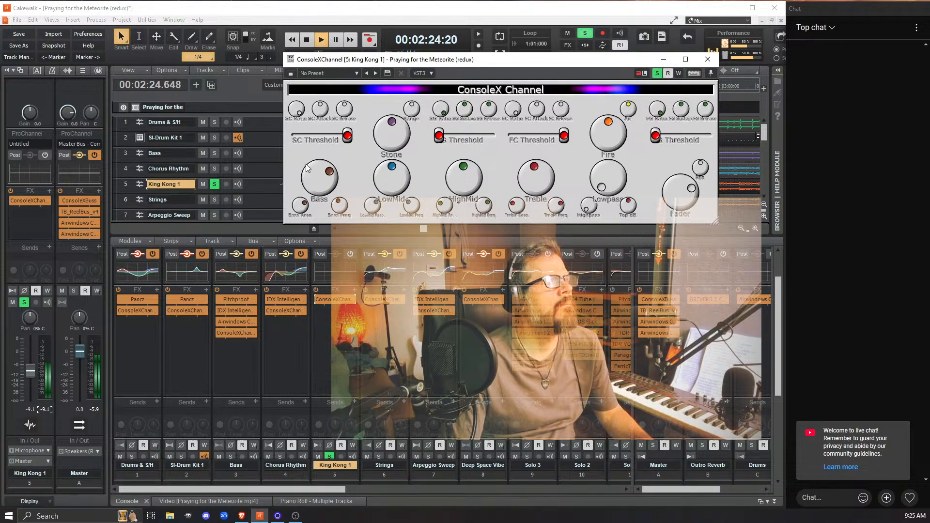
drag(386, 180, 385, 208)
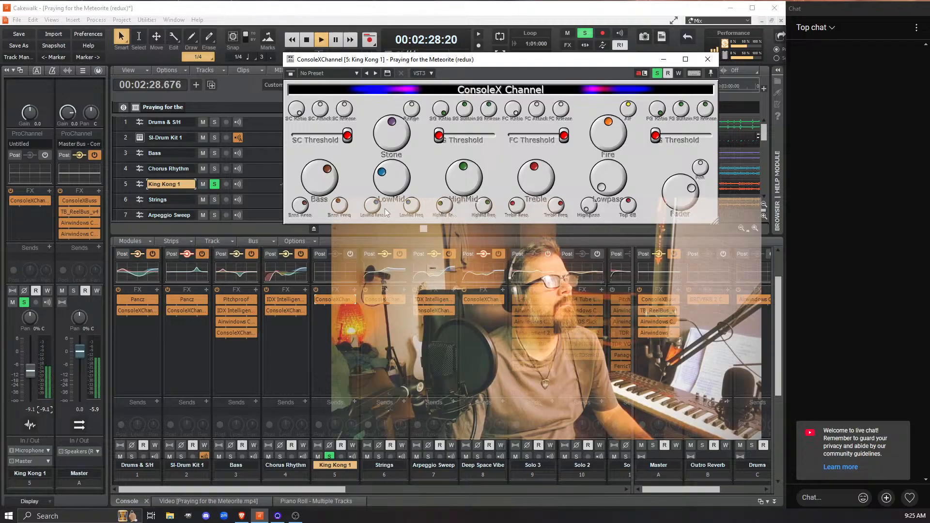
click(214, 184)
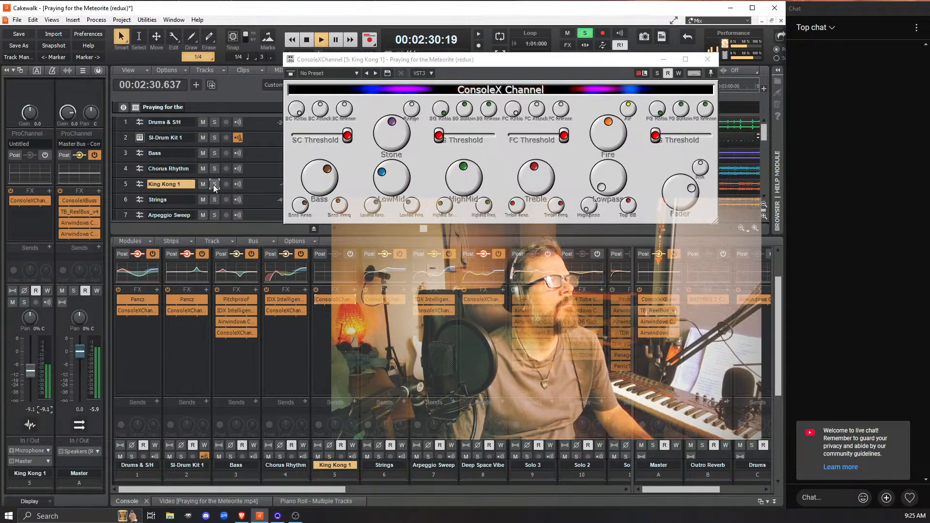
Raise King Kong 1's HighMid and Treble gains slightly in the full mix and bring the Bass gain back to about centre.
click(390, 190)
drag(465, 189, 460, 173)
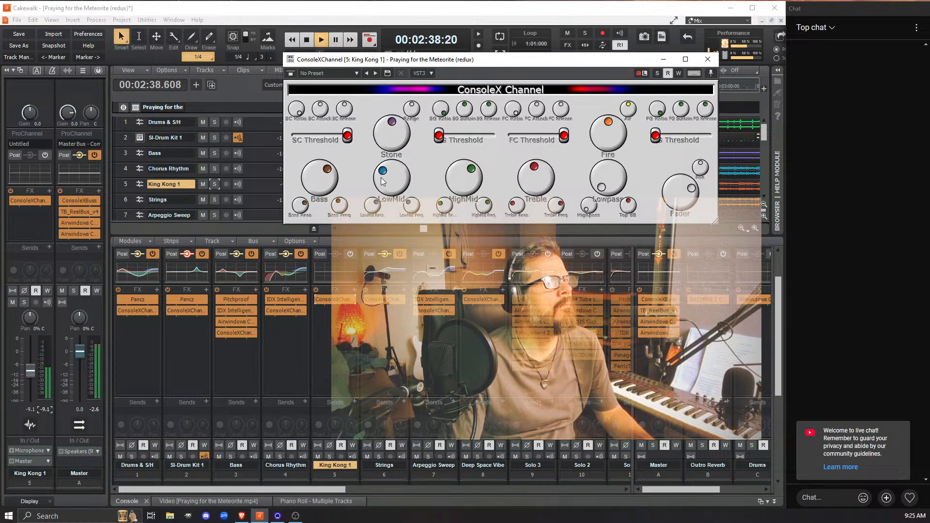
drag(533, 181, 523, 162)
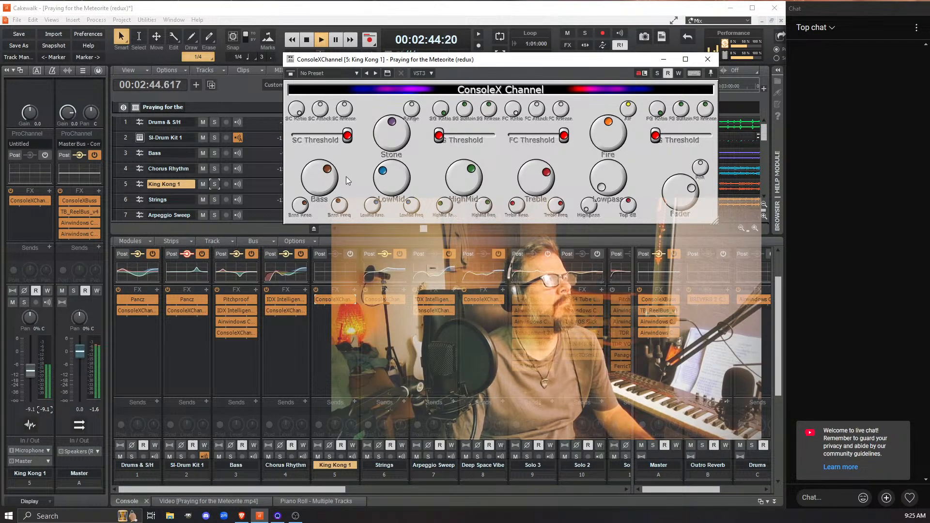
drag(322, 191, 324, 211)
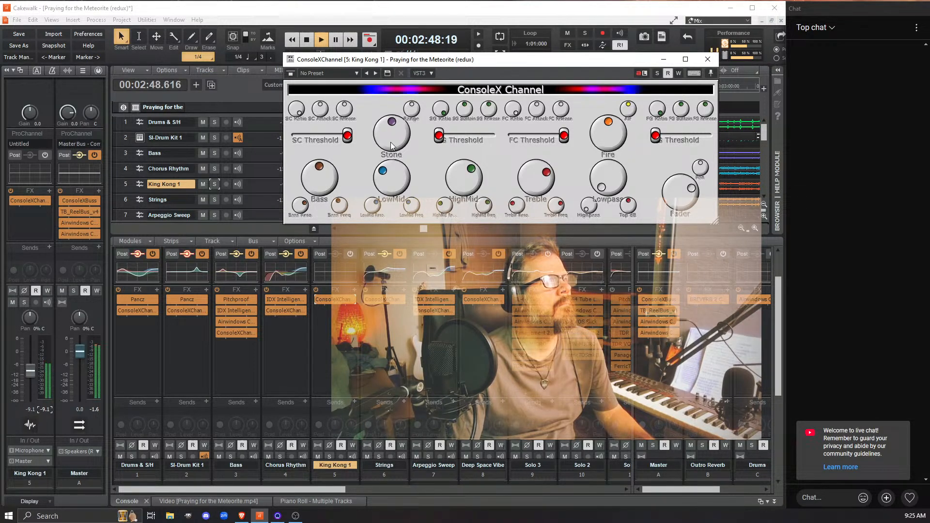
Lower Stone slightly and raise Fire slightly in King Kong 1's ConsoleX Channel.
drag(391, 141, 397, 155)
drag(610, 142, 606, 132)
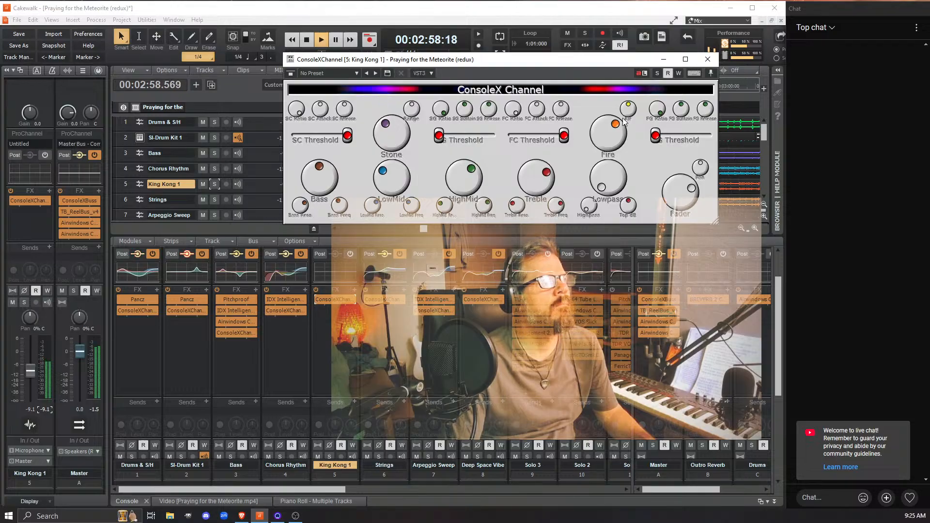
drag(605, 144, 602, 139)
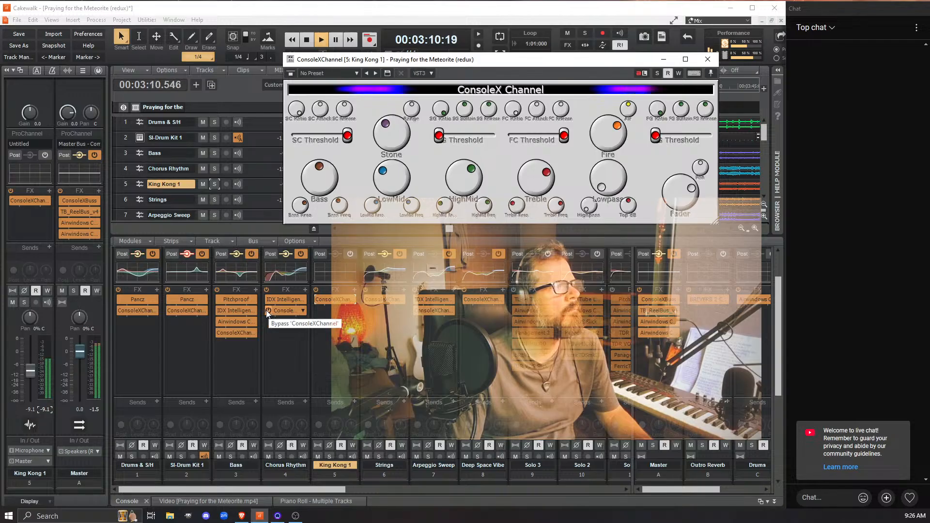
Bypass King Kong 1's ConsoleXChannel and replay the full mix from 00:00:12:00 to compare the unprocessed sound.
click(317, 299)
key(space)
key(space)
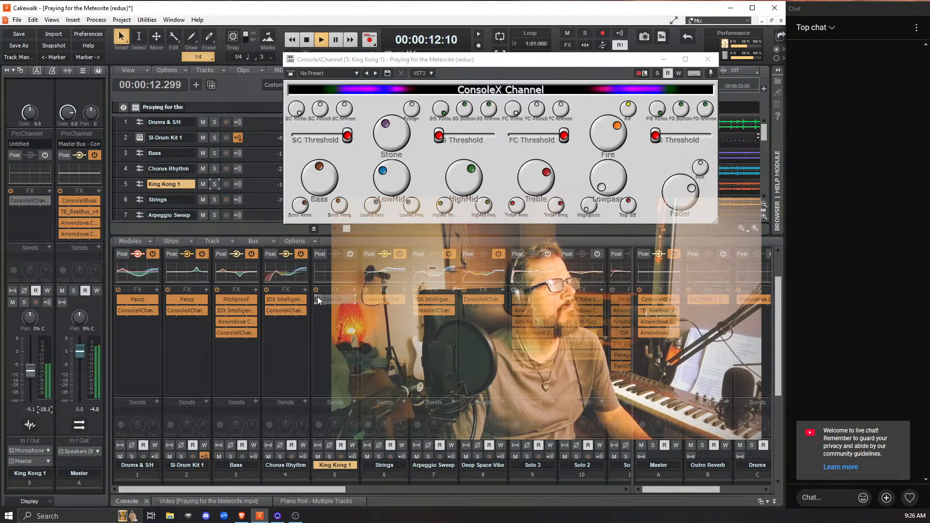
Finish auditioning the bypassed sound, then re-enable King Kong 1's ConsoleXChannel and replay the mix from 00:00:12:00.
key(space)
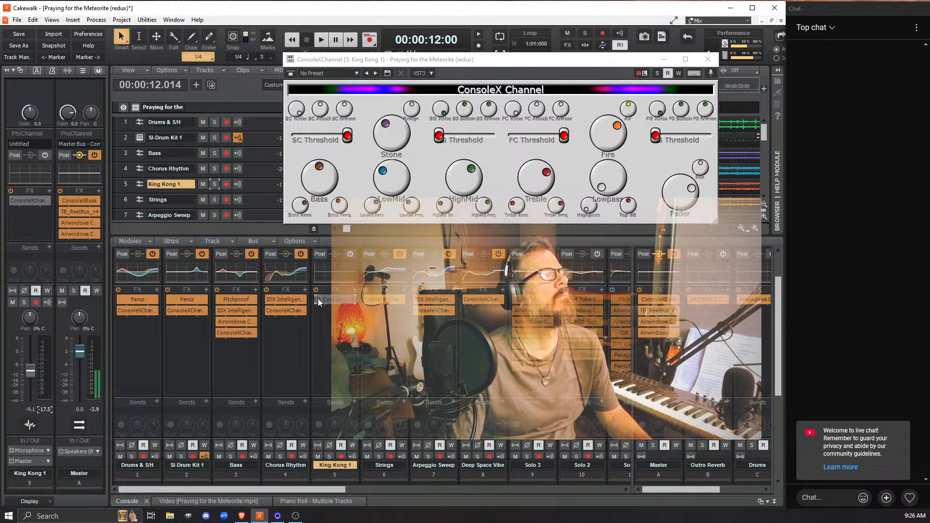
key(space)
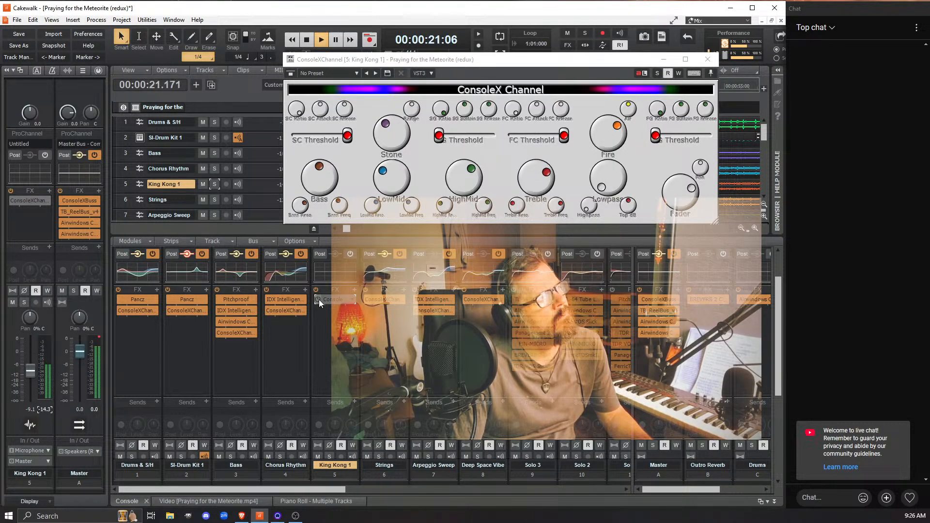
key(space)
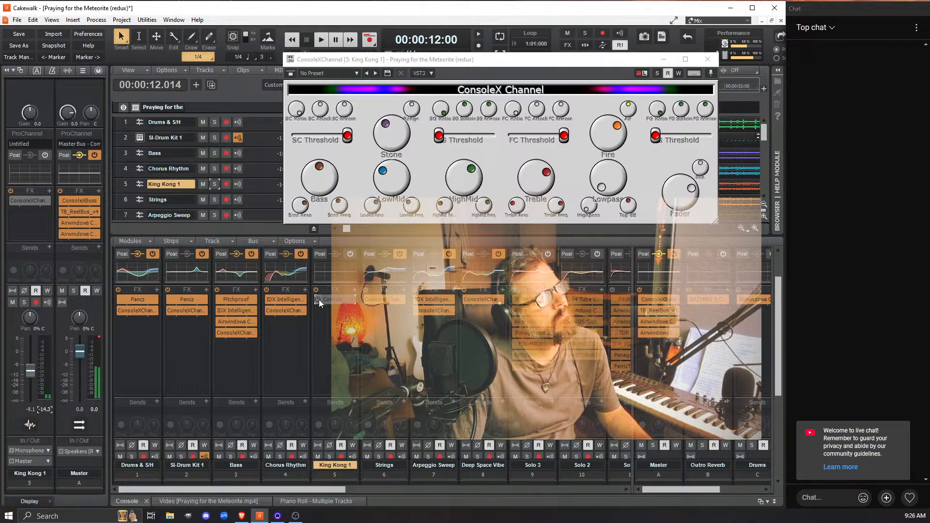
click(318, 299)
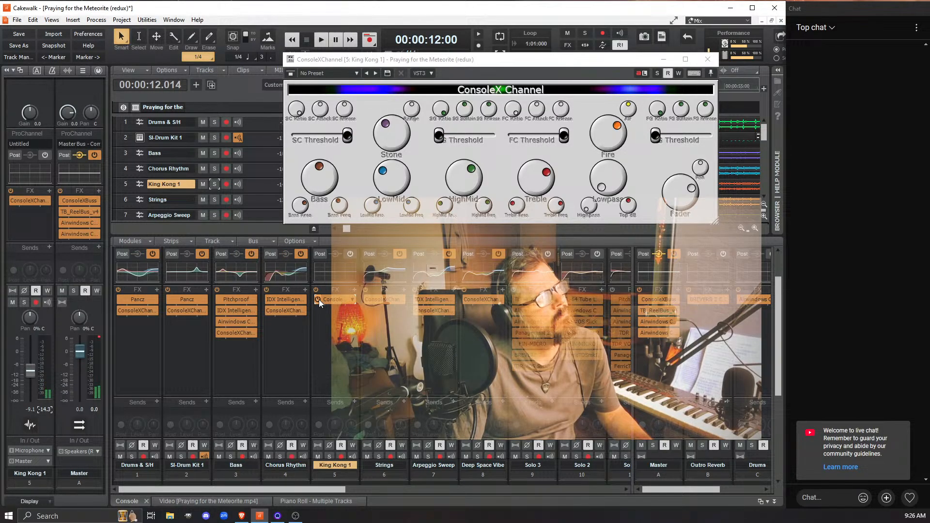
key(space)
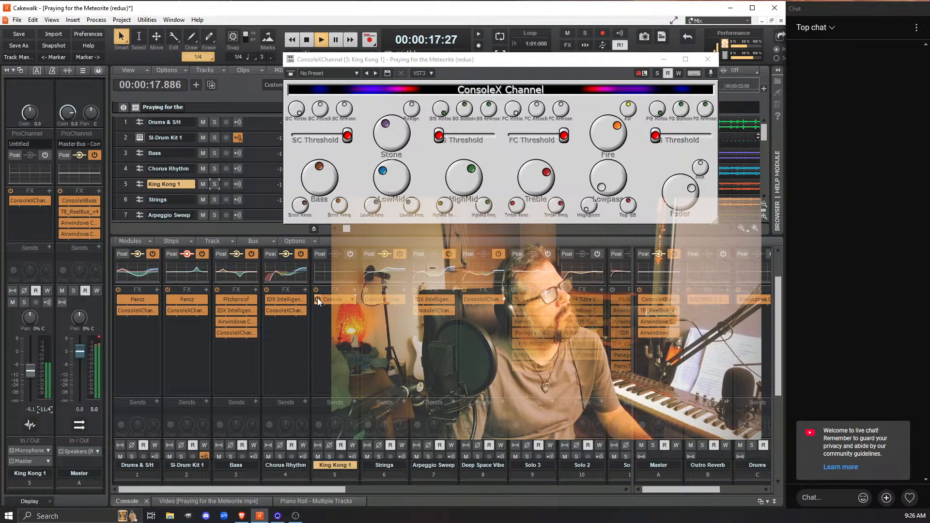
Reset the Master peak reading and replay the mix from 00:00:12:00 to check the Master level.
click(95, 409)
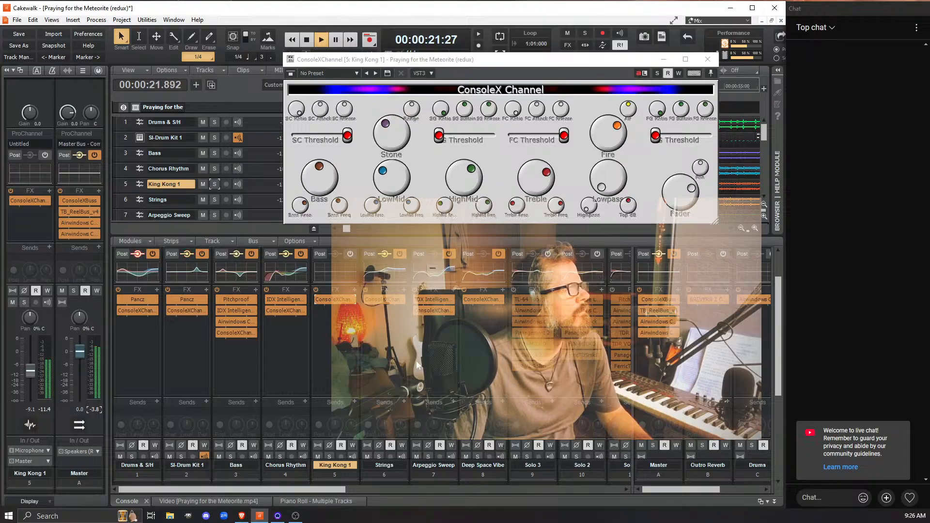
key(space)
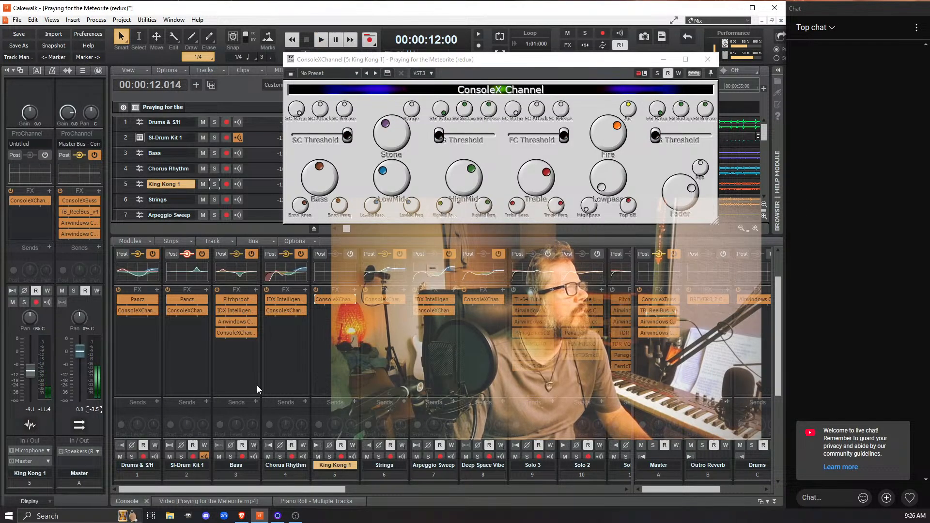
key(space)
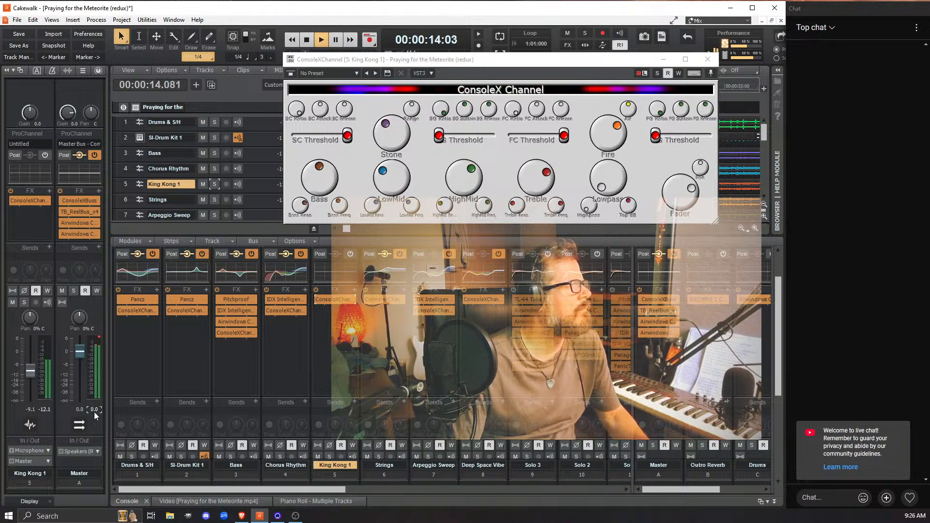
key(space)
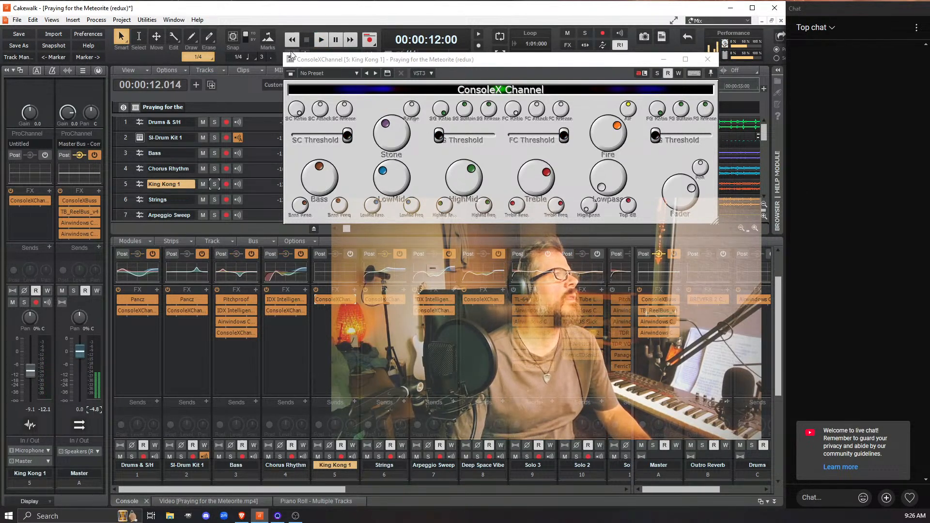
Play the full mix from the start while lowering Fire and raising Stone slightly in King Kong 1's ConsoleX Channel.
drag(328, 62, 328, 72)
click(292, 54)
key(space)
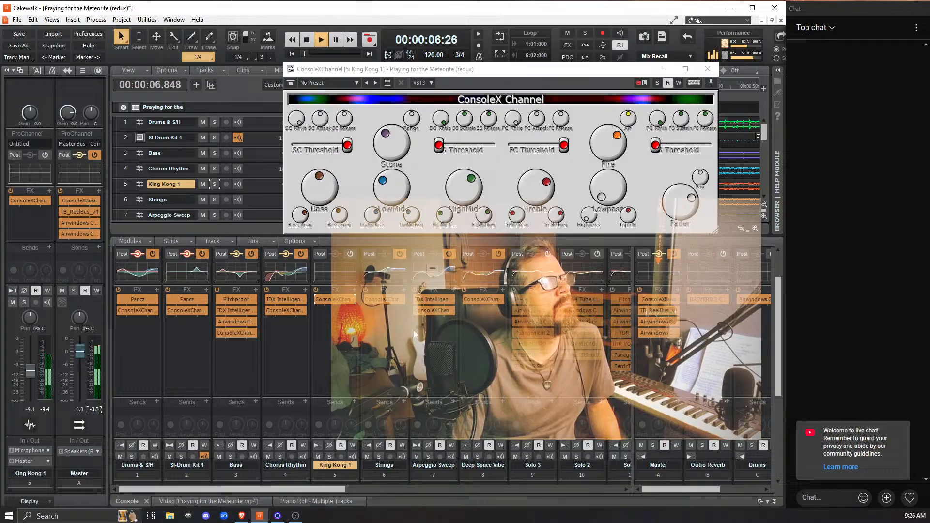
click(610, 149)
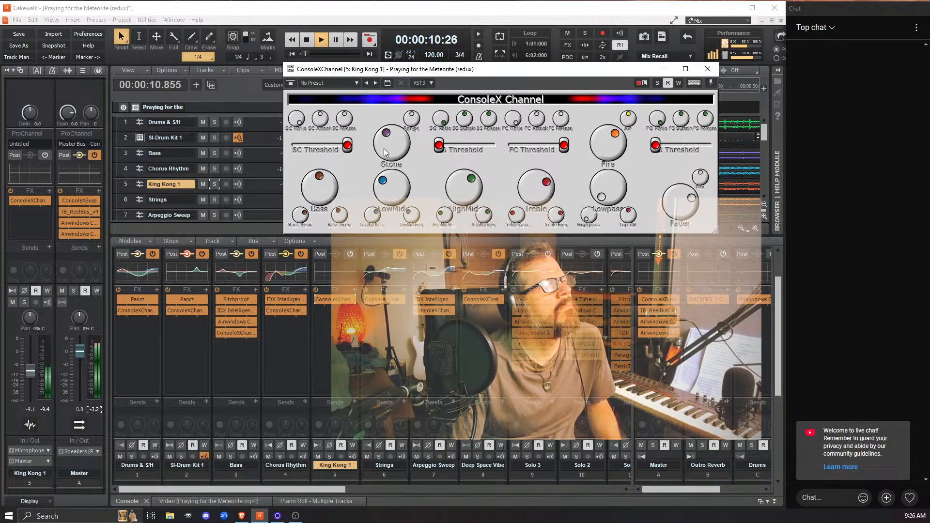
key(space)
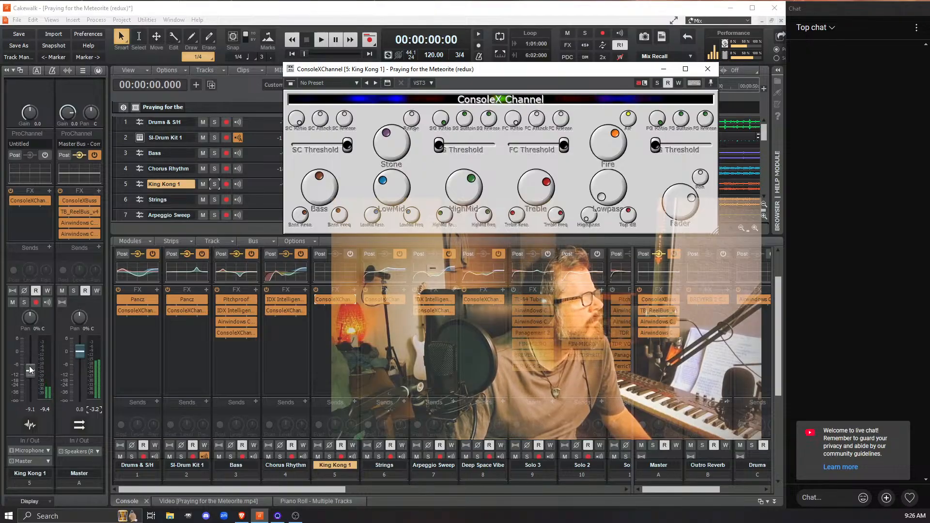
Lower King Kong 1's track volume to -11.9 dB and replay the mix from the start.
drag(30, 367, 31, 372)
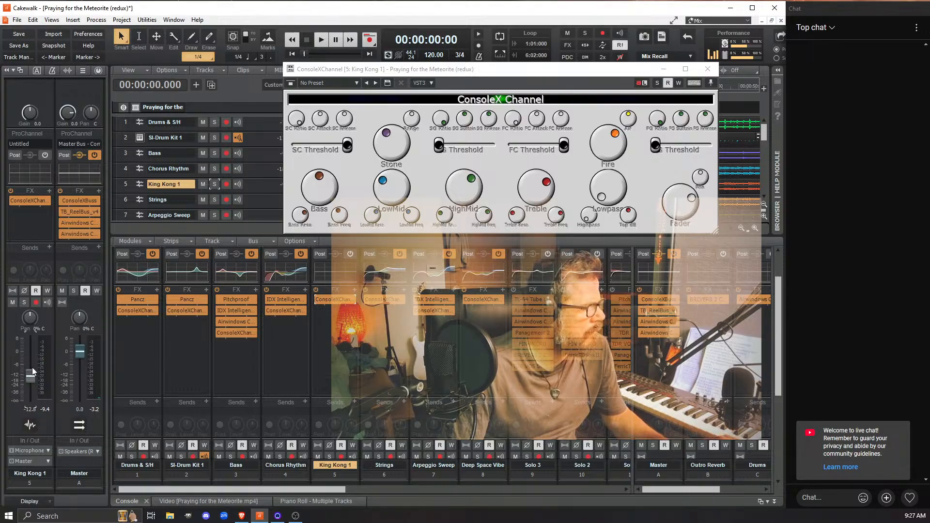
drag(31, 375, 31, 376)
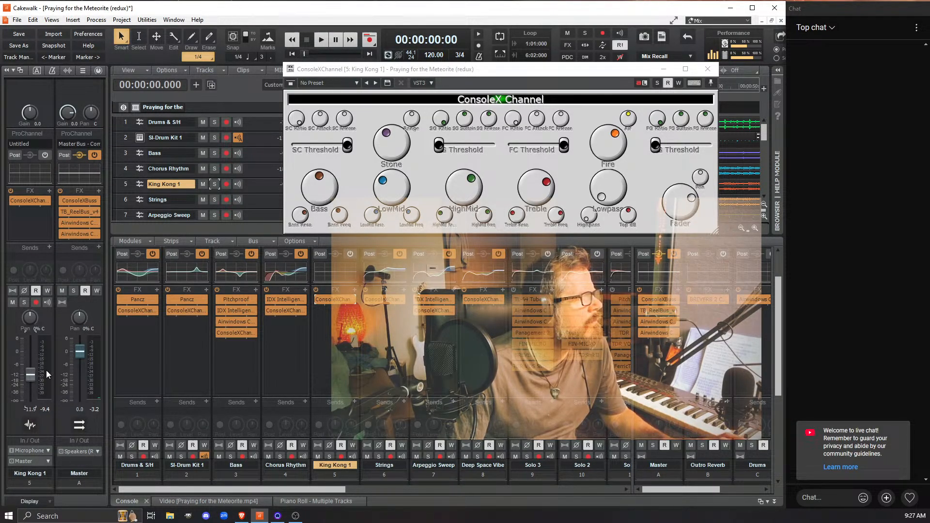
key(space)
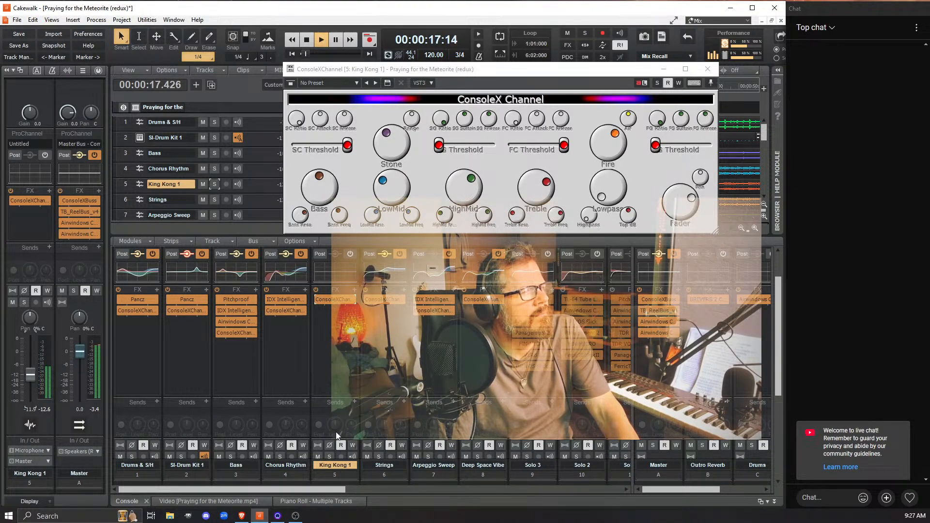
Raise the Main Vocal track volume to -10.0 dB during playback and close King Kong 1's ConsoleXChannel window.
drag(323, 488, 673, 489)
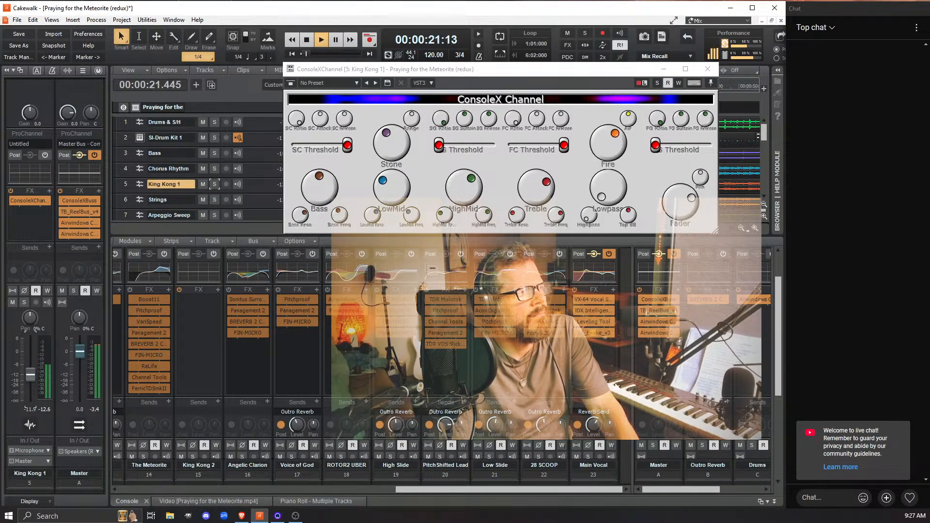
click(573, 469)
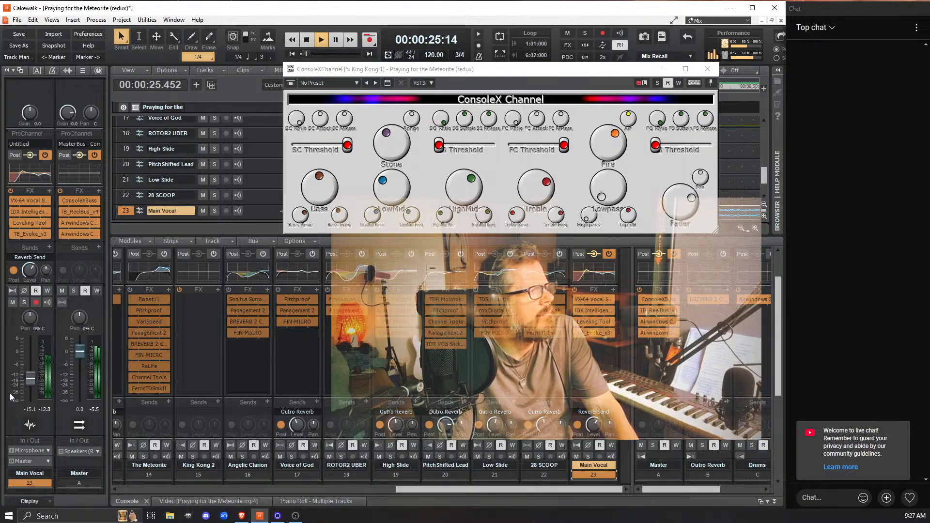
drag(28, 387, 27, 377)
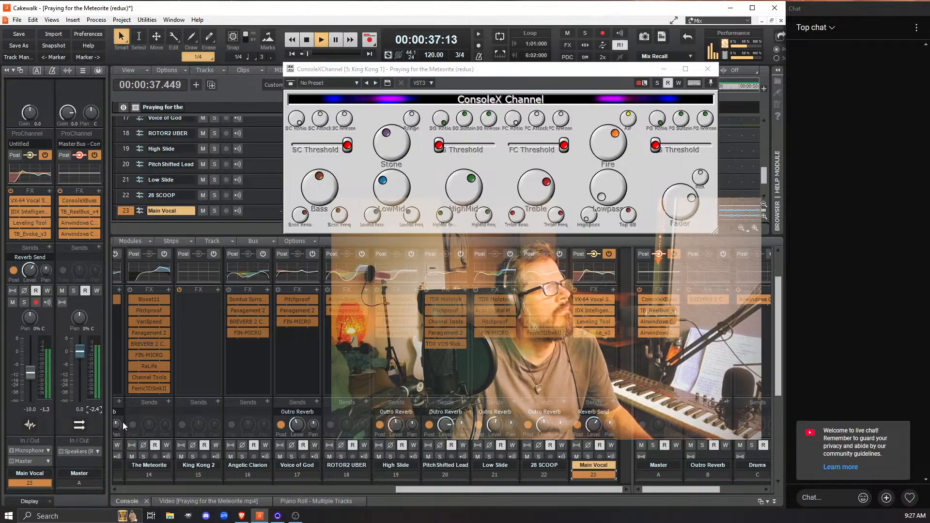
click(706, 70)
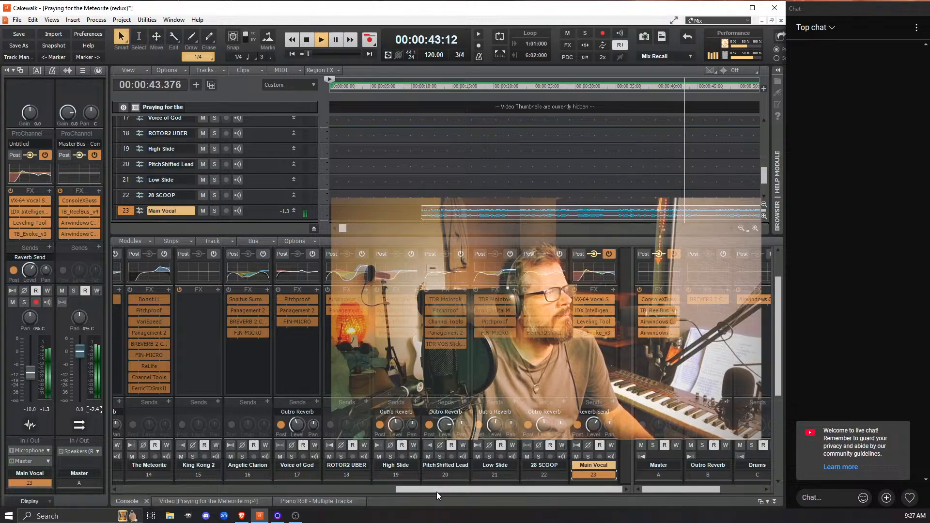
Stop playback, select the Arpeggio Sweep track and place the playhead at 00:01:02:24, where its first clip begins.
drag(434, 490, 156, 490)
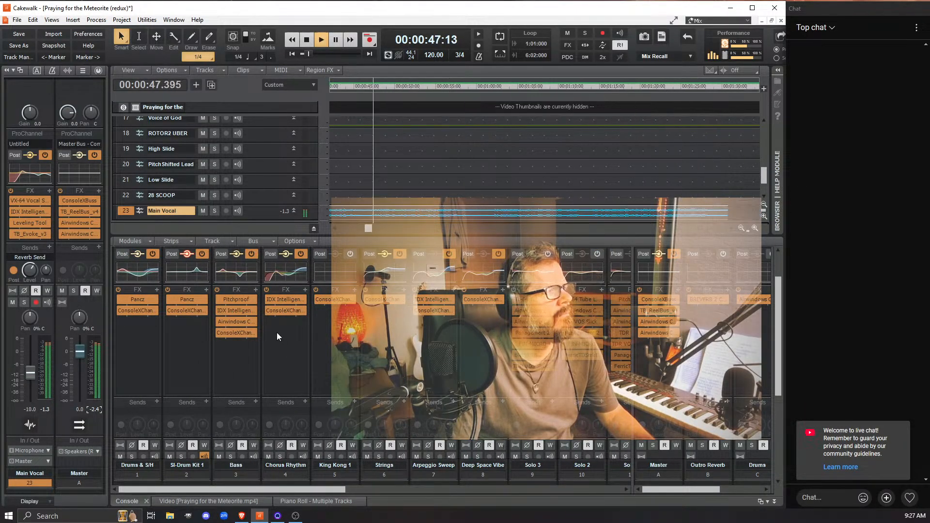
key(space)
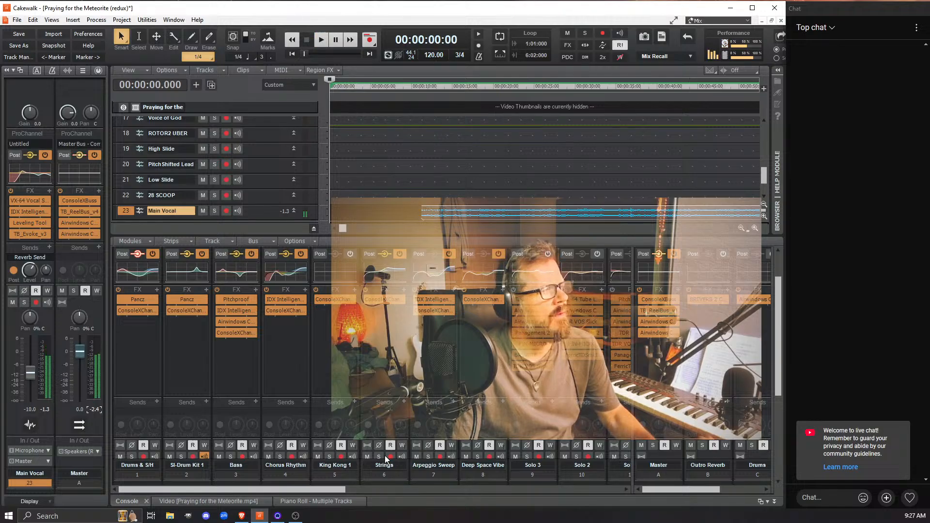
drag(288, 493, 357, 483)
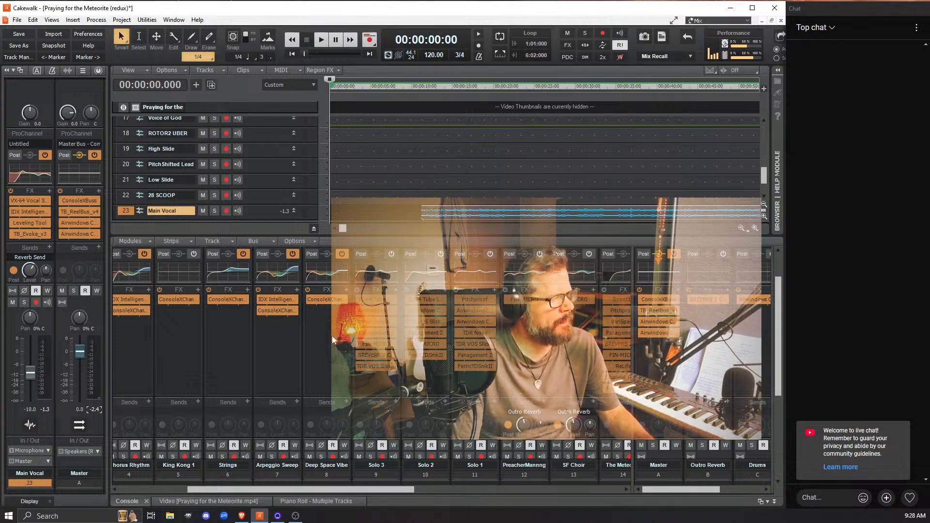
click(278, 351)
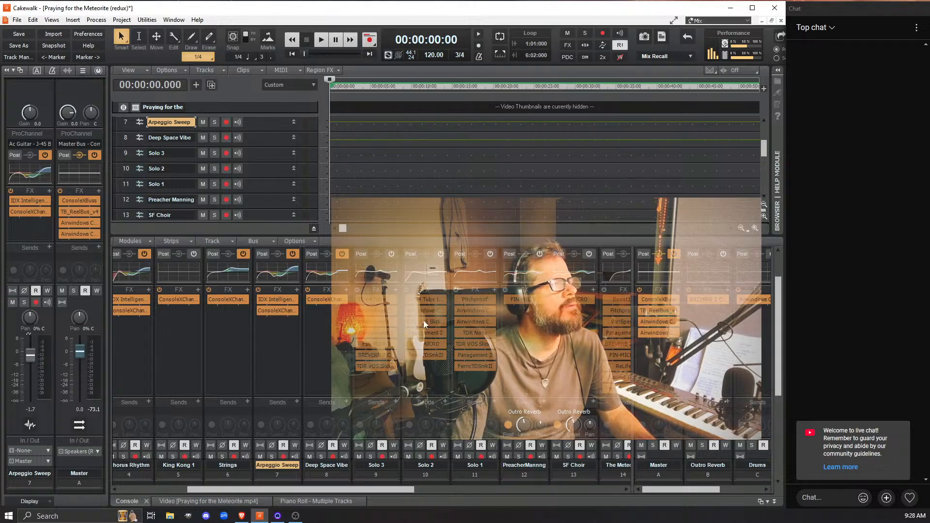
click(739, 229)
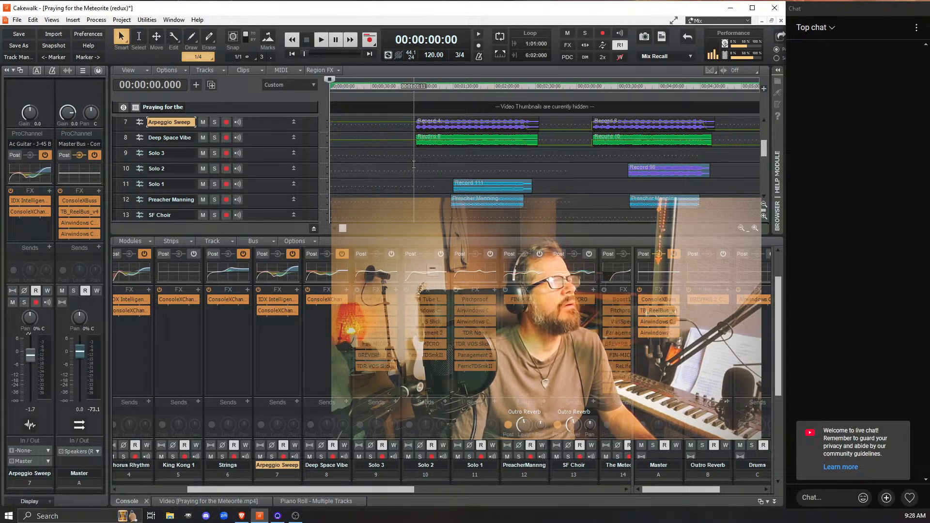
click(416, 164)
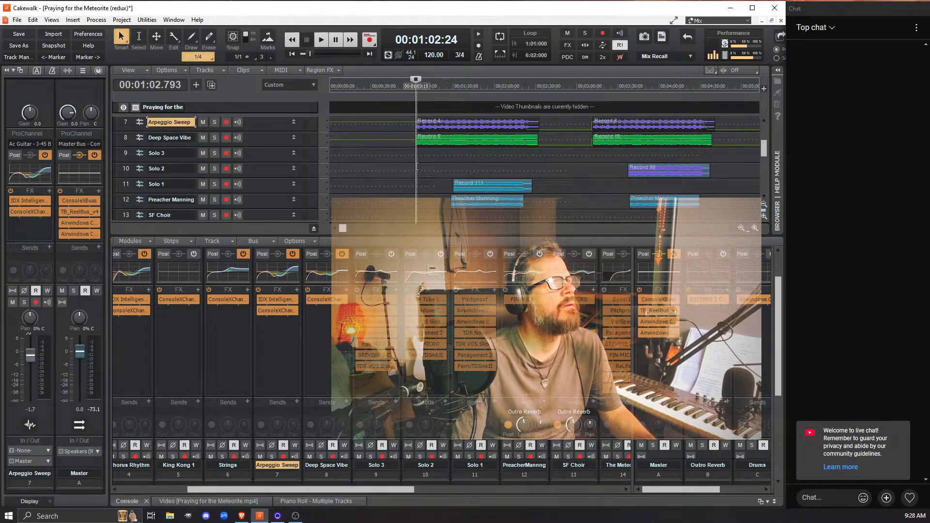
key(space)
key(space)
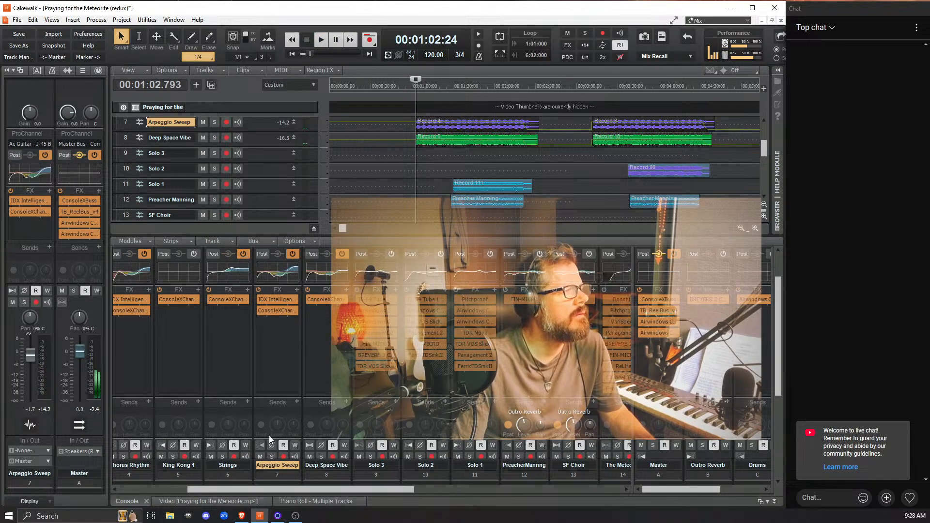
Solo Arpeggio Sweep and play it from 00:01:02:24 to check its peak level with the ConsoleXChannel active.
click(272, 456)
key(space)
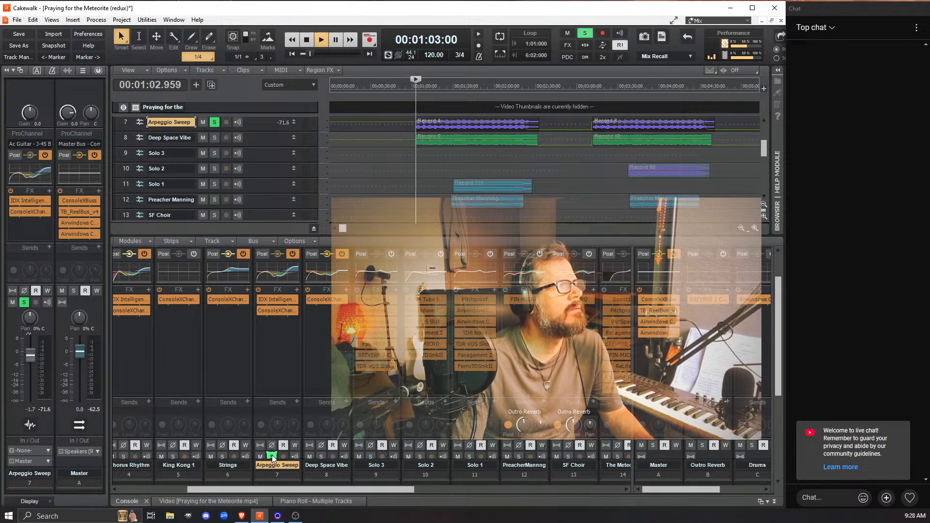
key(space)
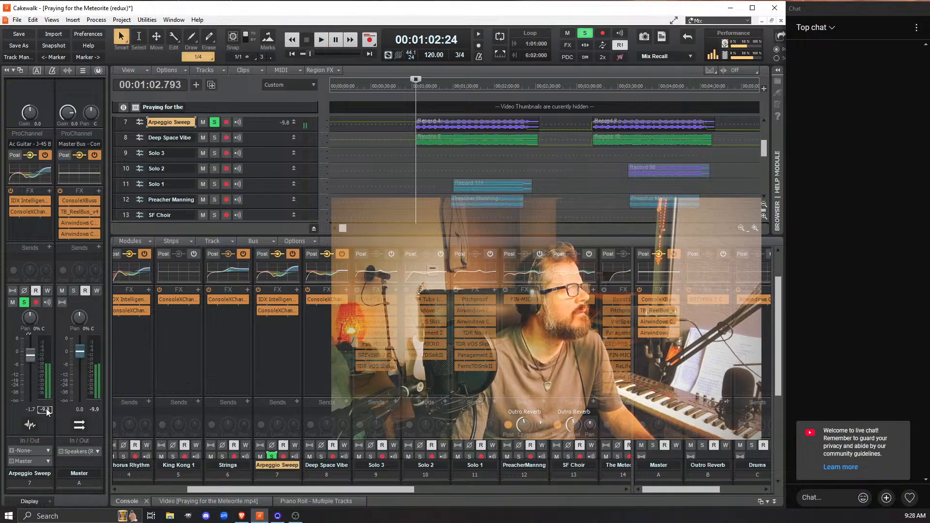
key(space)
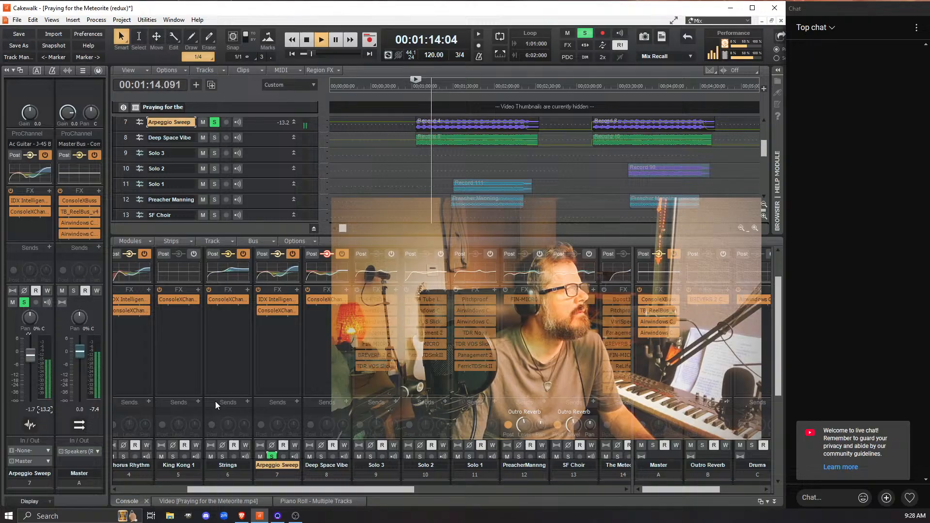
key(space)
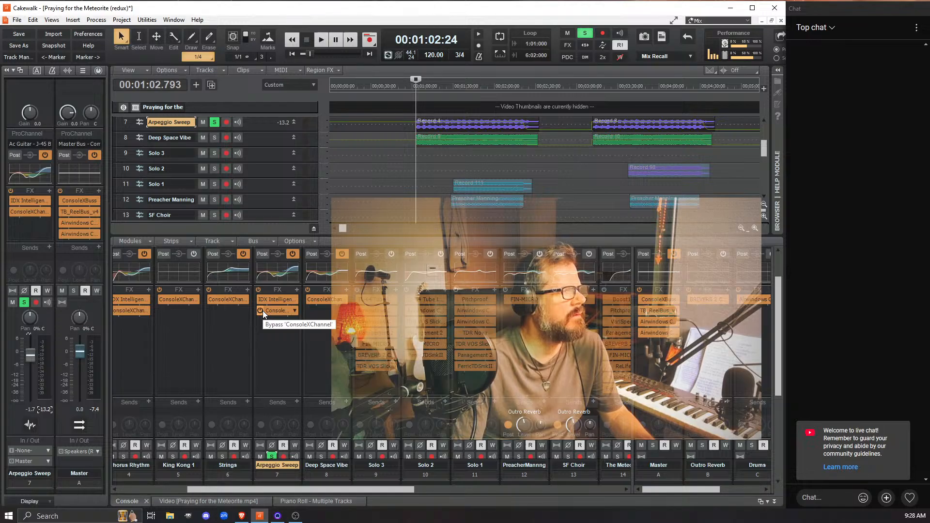
Bypass Arpeggio Sweep's ConsoleXChannel and replay the soloed track to check its unprocessed peak level.
click(262, 311)
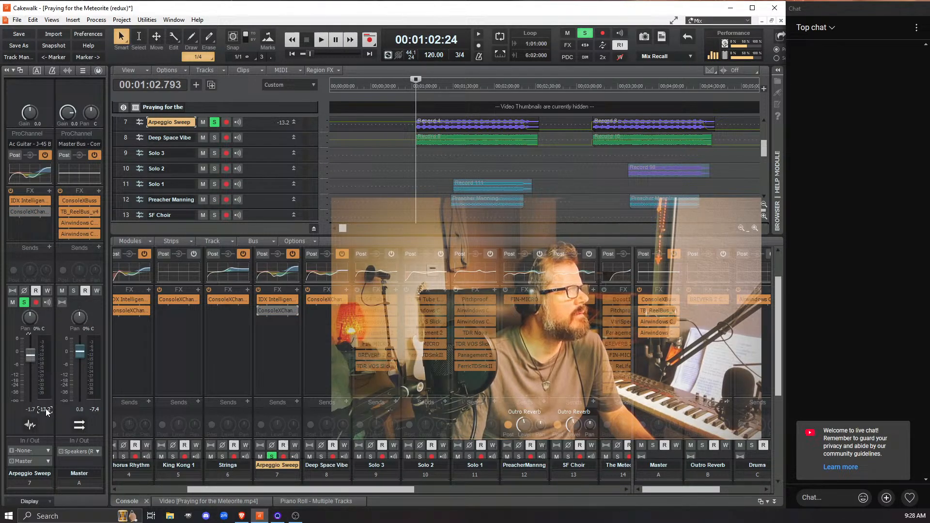
key(space)
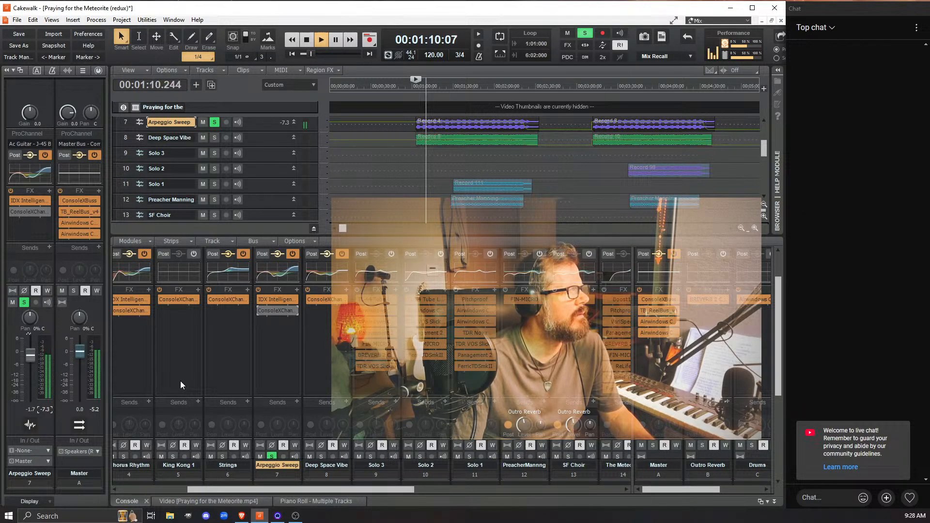
key(space)
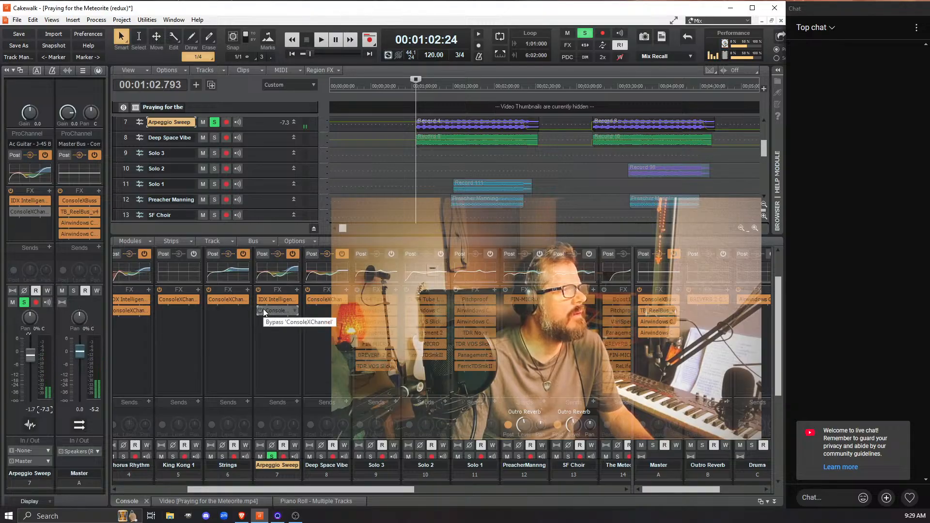
Re-enable Arpeggio Sweep's ConsoleXChannel, open it and raise its Fader to match the unprocessed level.
click(262, 310)
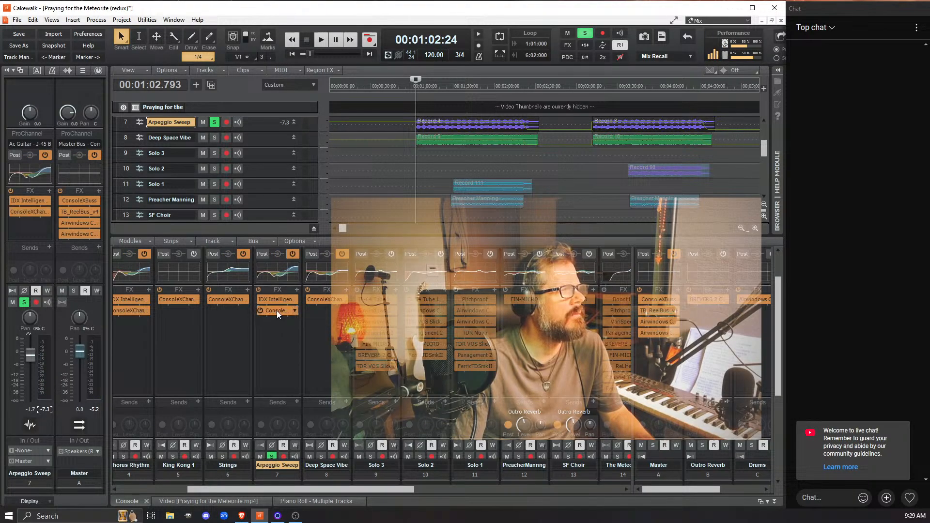
double_click(277, 310)
drag(672, 211, 670, 180)
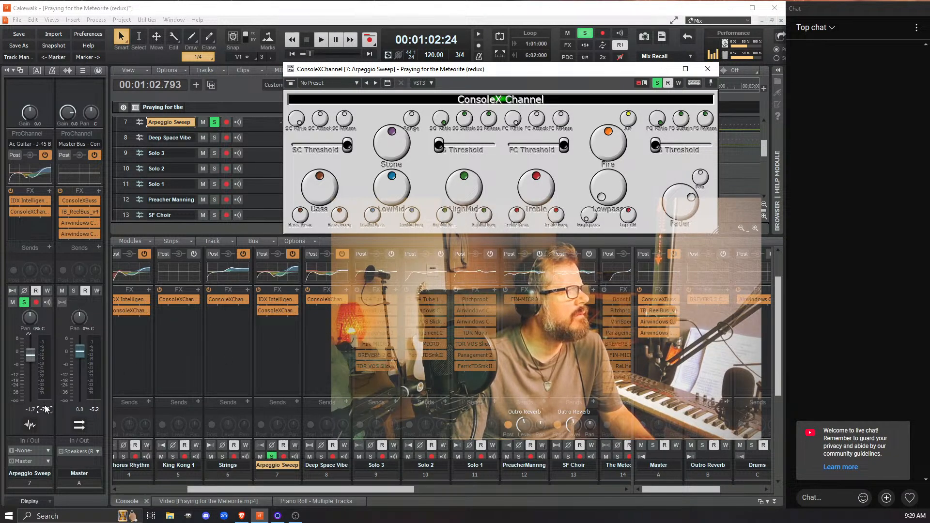
Play soloed Arpeggio Sweep and tune the frequency and resonance of its Bass and LowMid bands, returning both band gains to centre.
key(space)
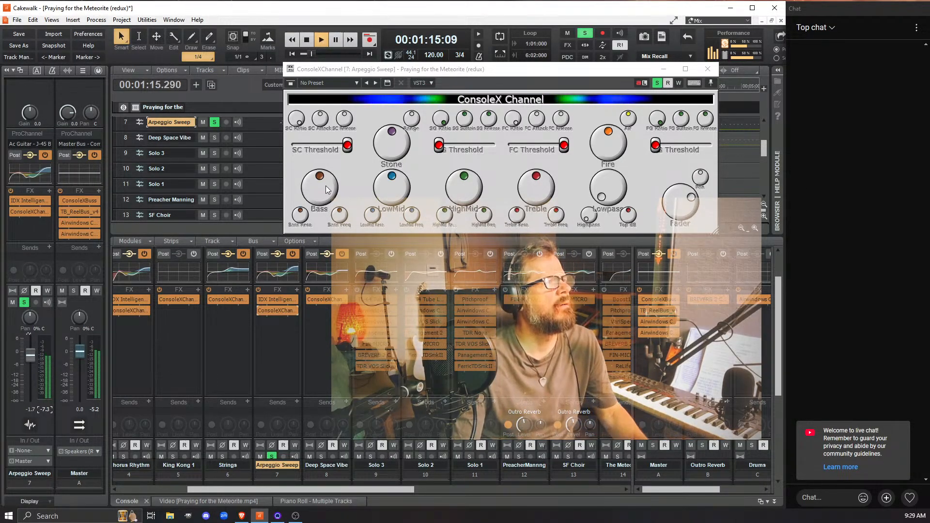
drag(326, 188, 345, 213)
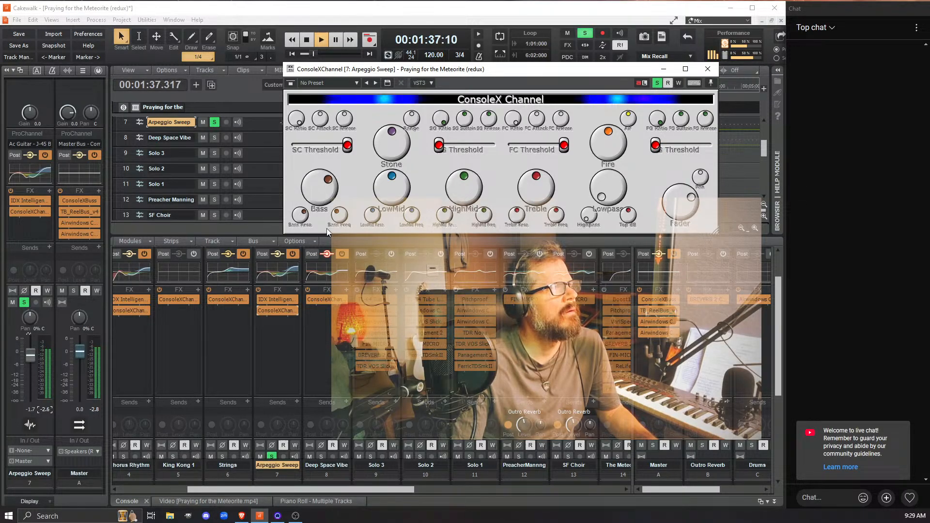
drag(332, 251, 330, 245)
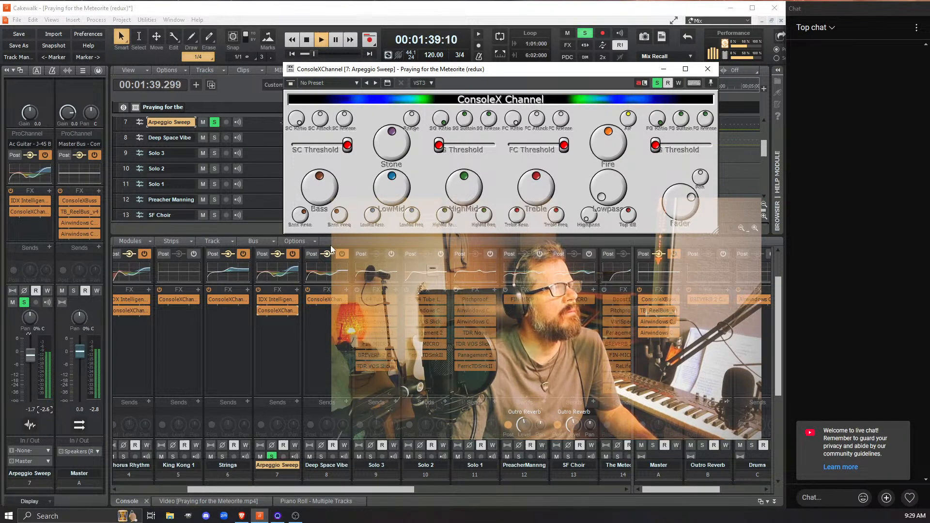
drag(398, 201, 399, 187)
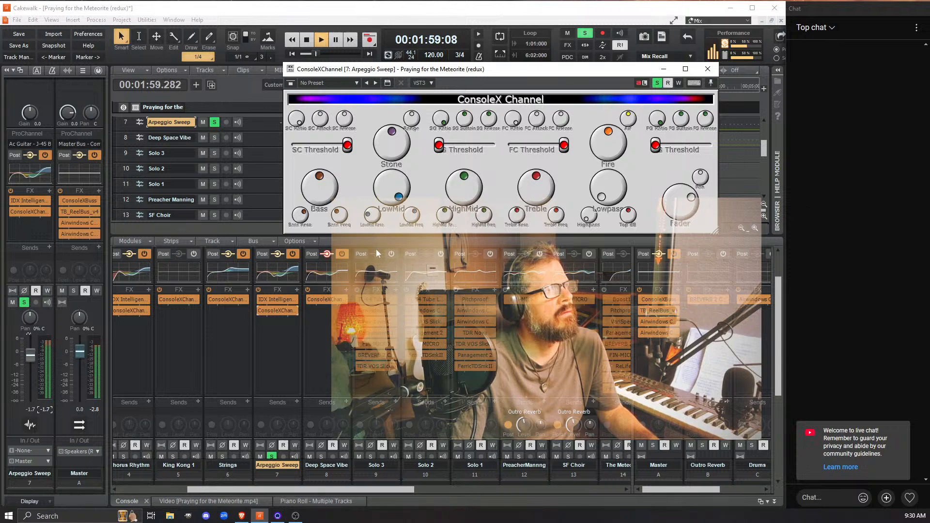
mouse_move(371, 216)
mouse_down()
mouse_move(361, 185)
mouse_move(362, 217)
mouse_up()
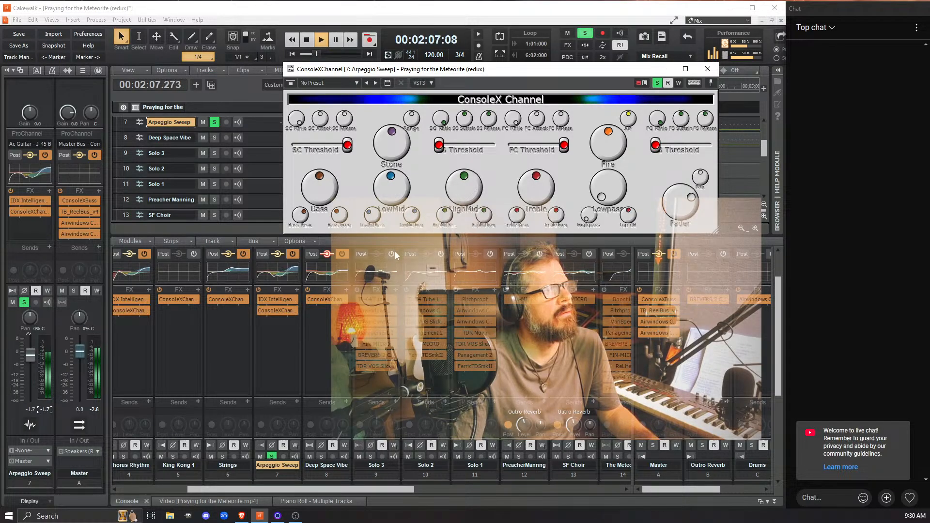
Replay the soloed track and tune the frequency and resonance of the HighMid and Treble bands, returning both band gains to about centre.
key(space)
key(space)
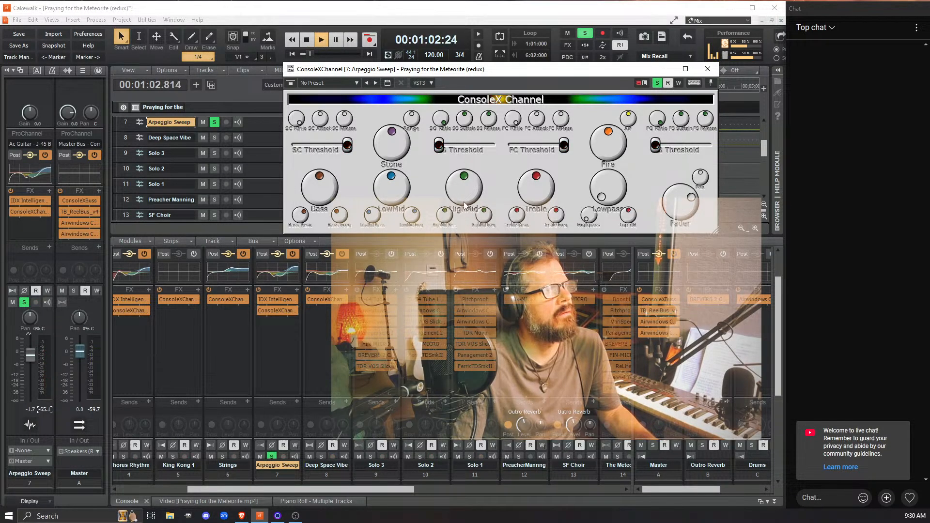
drag(457, 174, 450, 155)
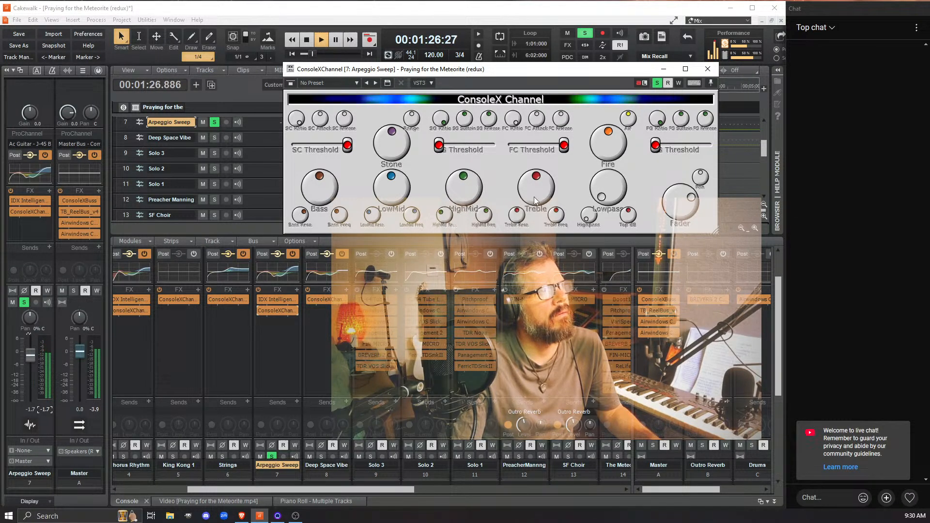
key(space)
key(space)
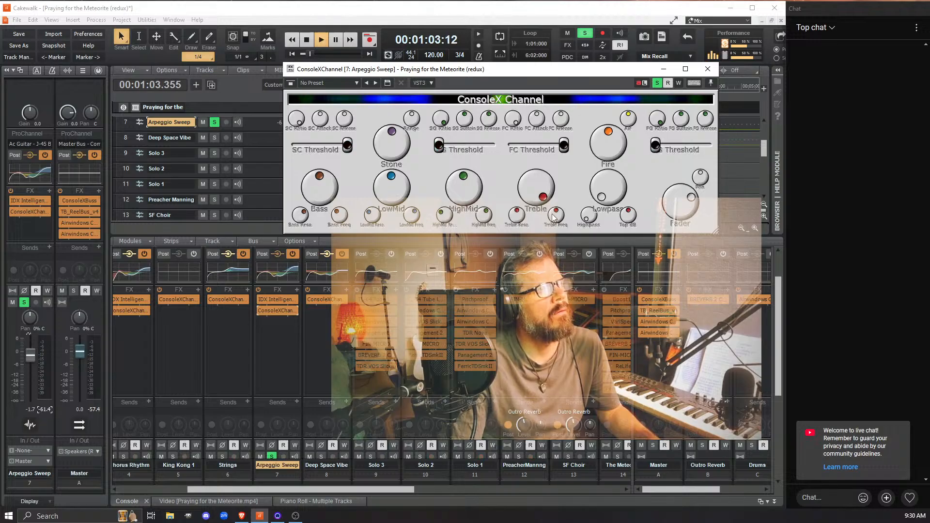
drag(554, 217, 530, 168)
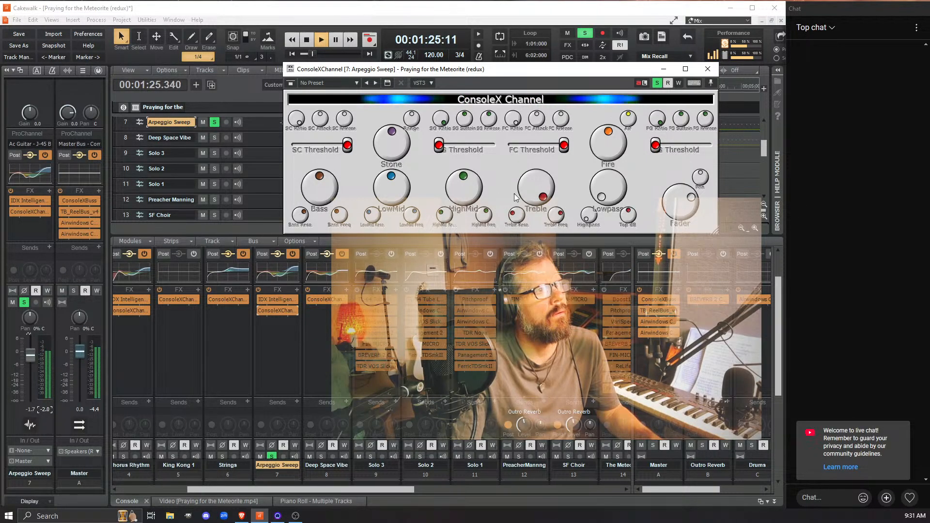
drag(526, 198, 543, 251)
Unsolo Arpeggio Sweep and play it from 00:01:02:24 within the full mix.
key(space)
key(space)
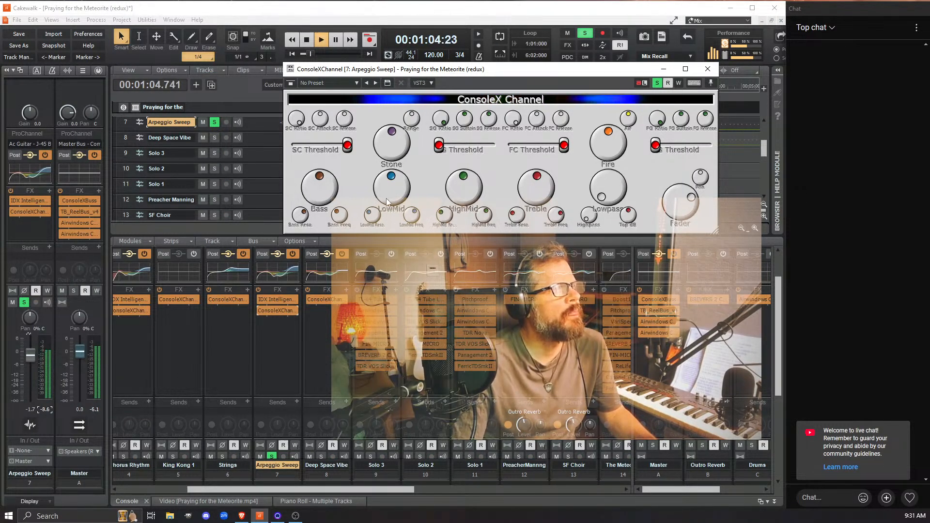
key(space)
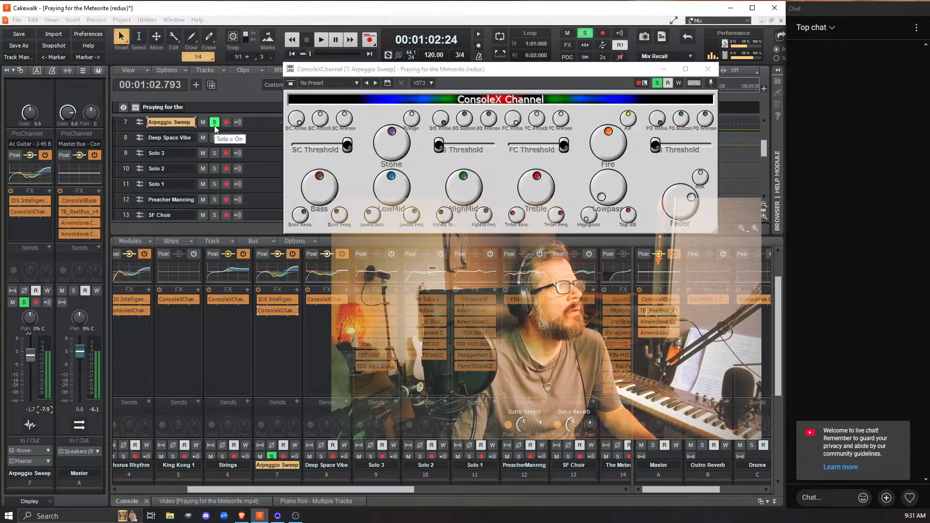
click(214, 126)
key(space)
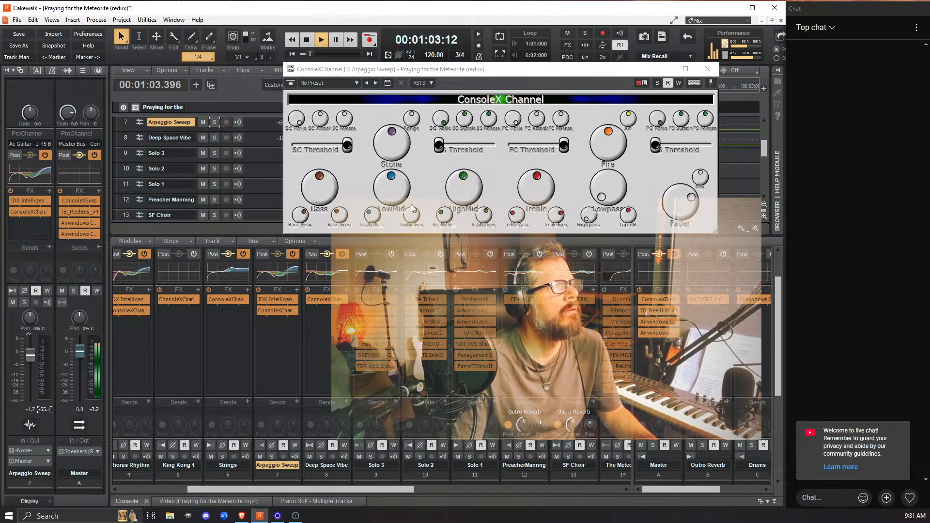
click(389, 203)
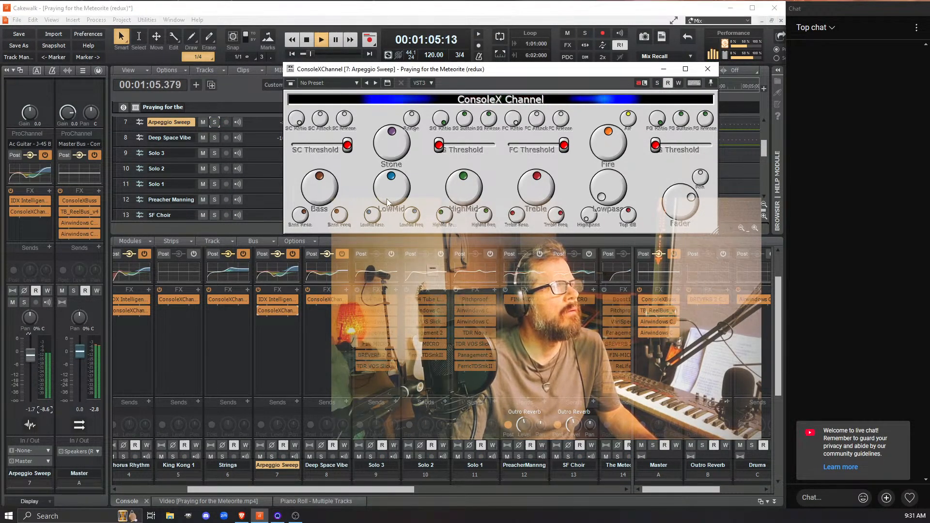
Boost Arpeggio Sweep's Bass and HighMid gains and trim its Treble very slightly while the full mix plays.
drag(327, 192, 319, 178)
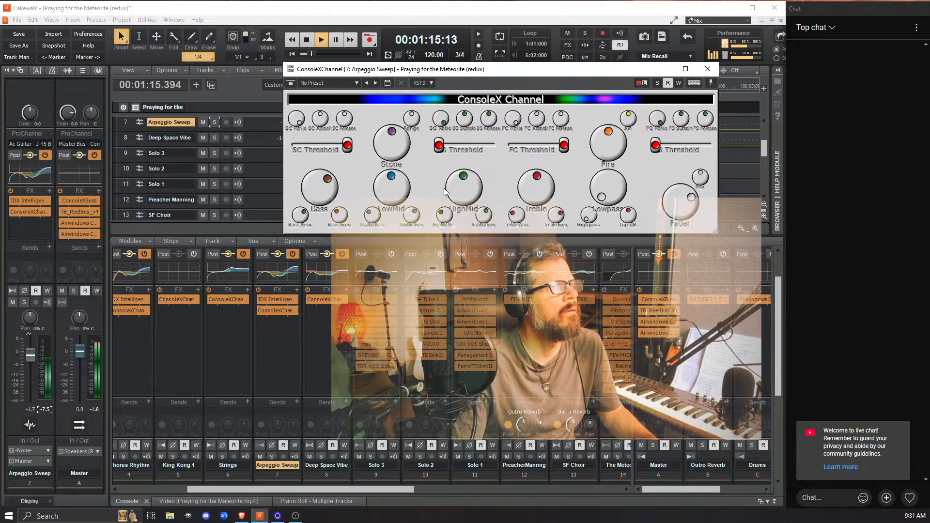
drag(461, 189, 456, 164)
mouse_move(527, 181)
mouse_down()
mouse_move(533, 211)
mouse_move(532, 193)
mouse_up()
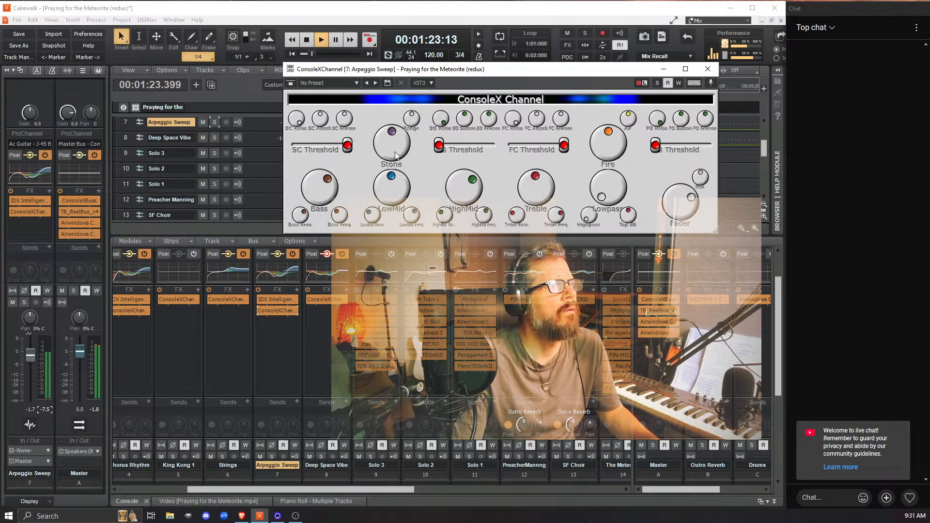
Audition Stone and Fire changes in the mix, setting Stone slightly below centre and Fire slightly above centre.
drag(394, 153, 390, 138)
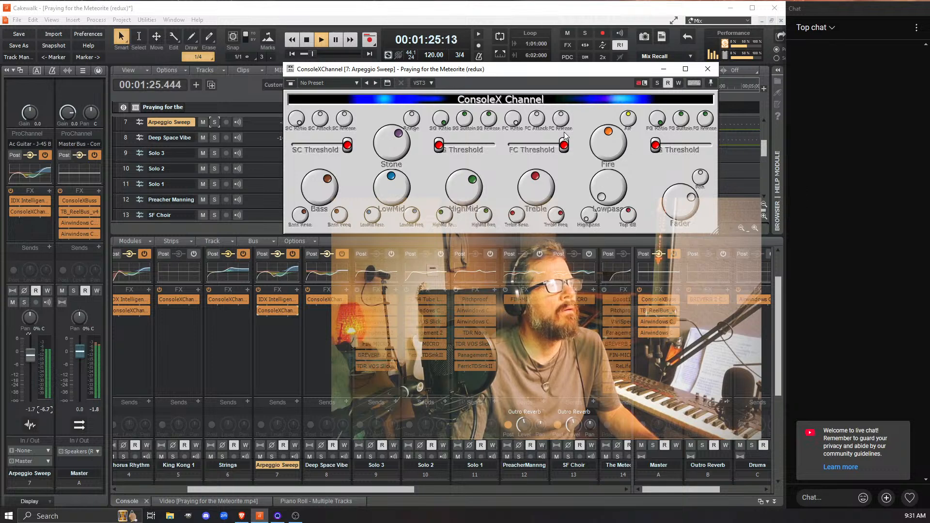
drag(605, 143, 610, 162)
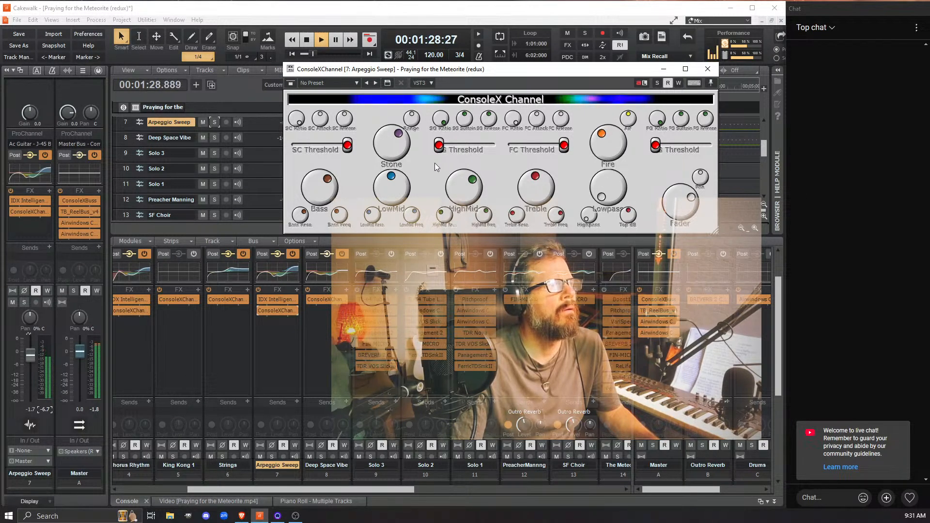
key(space)
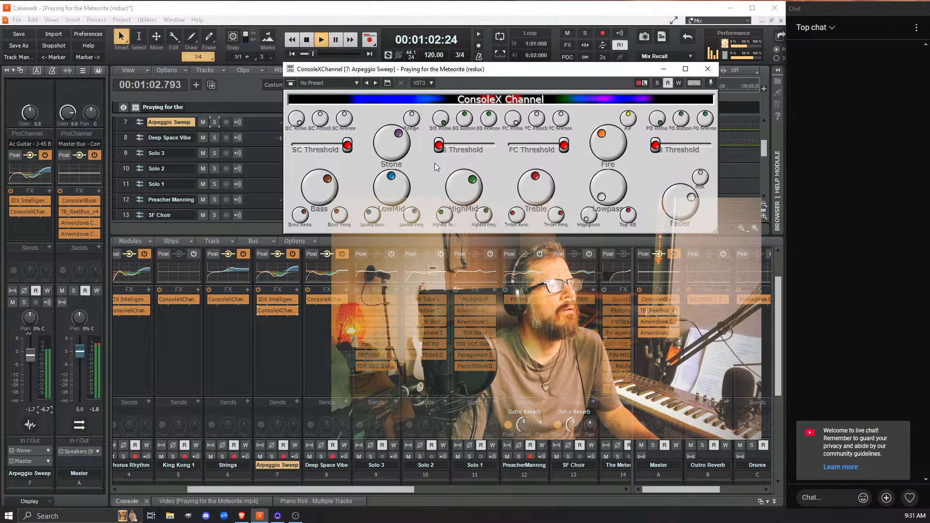
key(space)
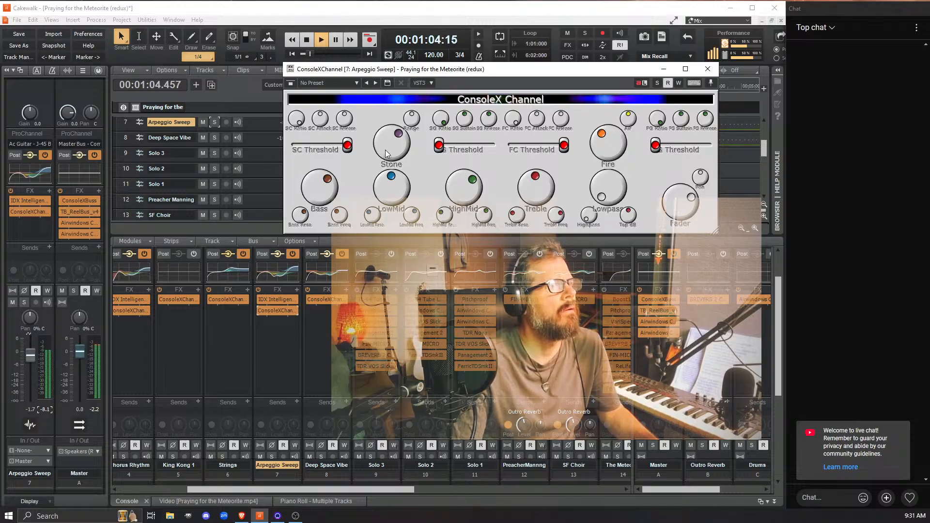
drag(386, 153, 393, 176)
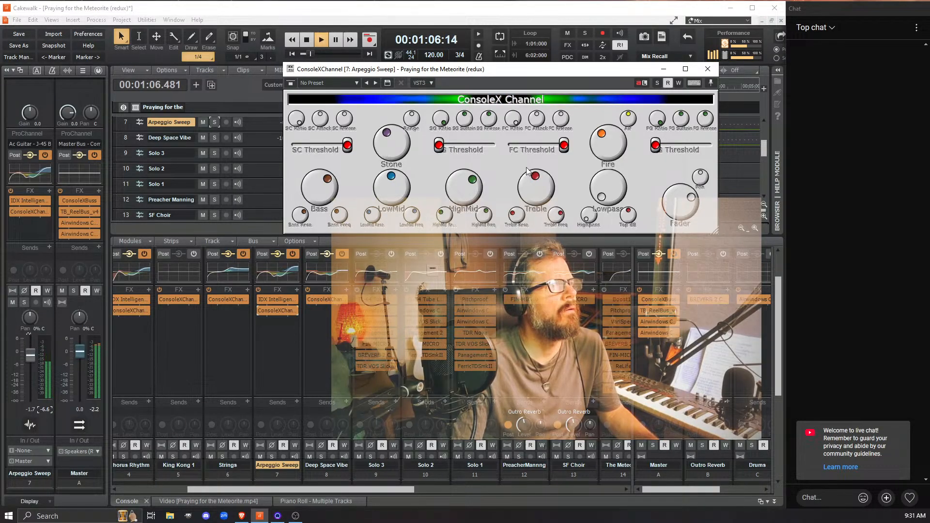
drag(601, 158, 590, 119)
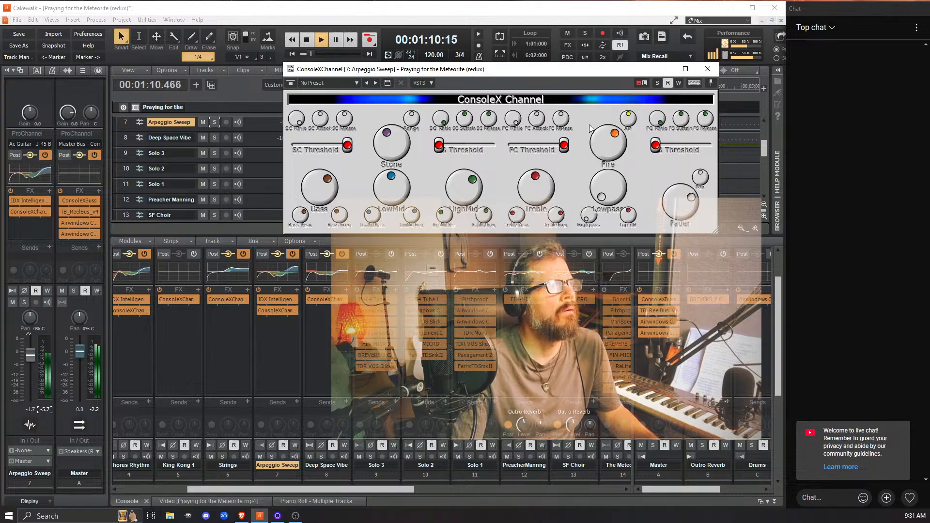
Refine Arpeggio Sweep's EQ gains: slightly more Bass, a small LowMid cut, a little less HighMid and a small Treble cut.
mouse_move(322, 199)
mouse_down()
mouse_move(318, 183)
mouse_move(322, 194)
mouse_up()
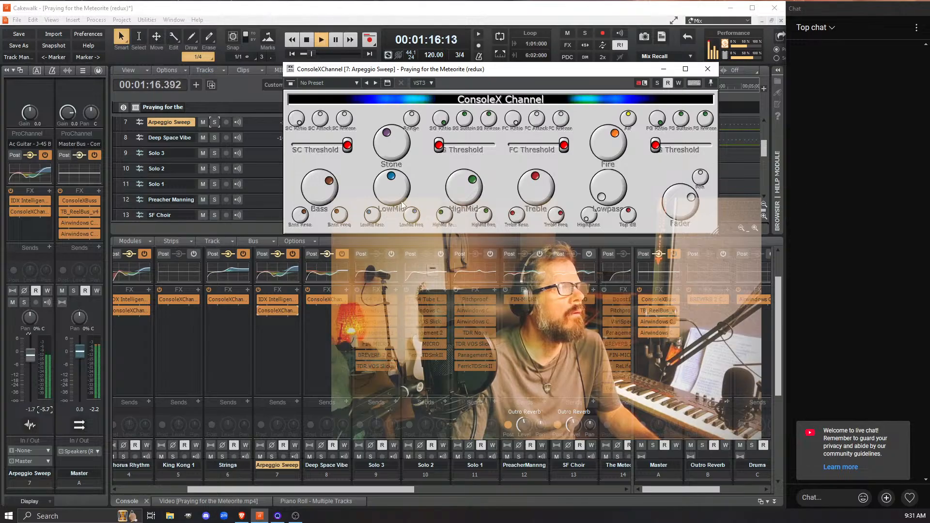
drag(396, 195, 390, 208)
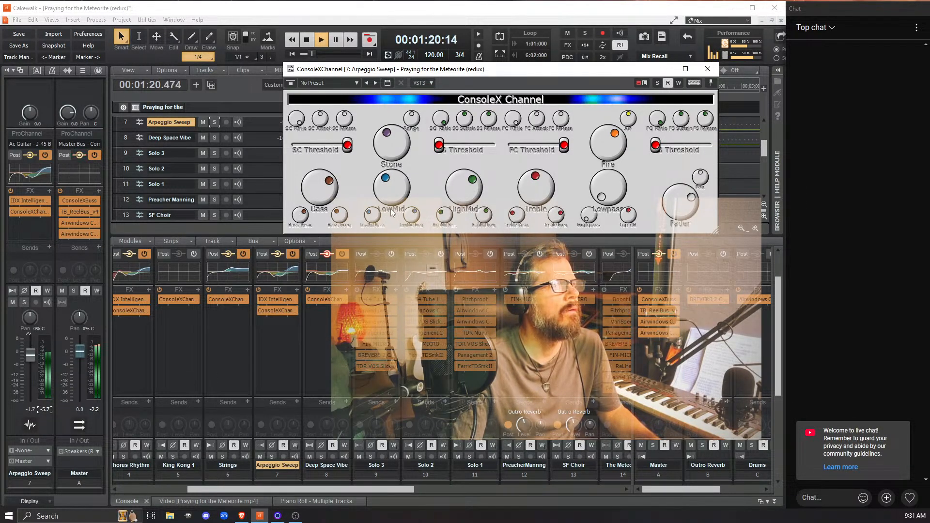
drag(453, 193, 454, 198)
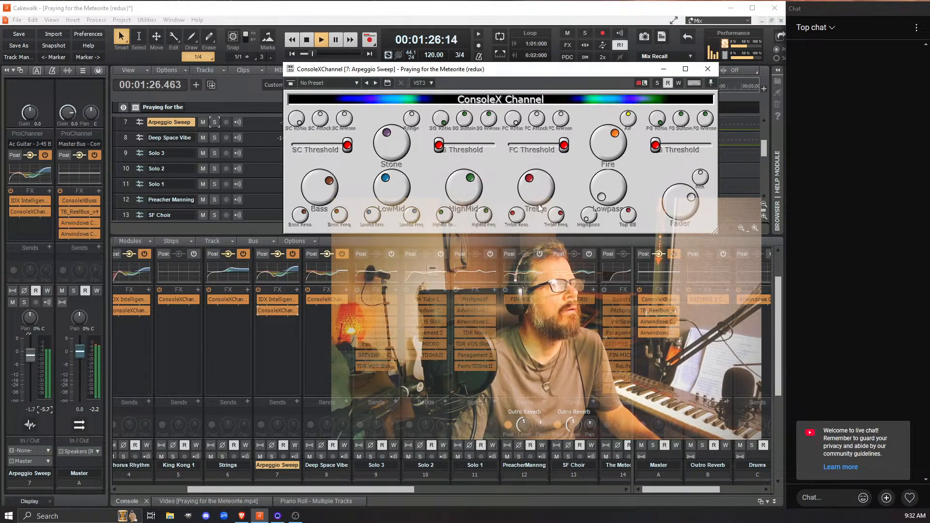
drag(533, 192, 531, 187)
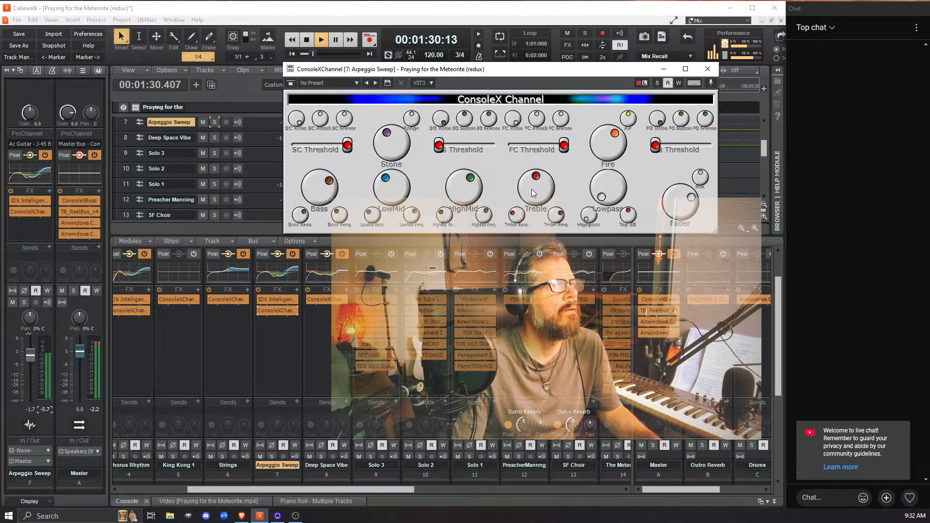
drag(531, 189, 536, 208)
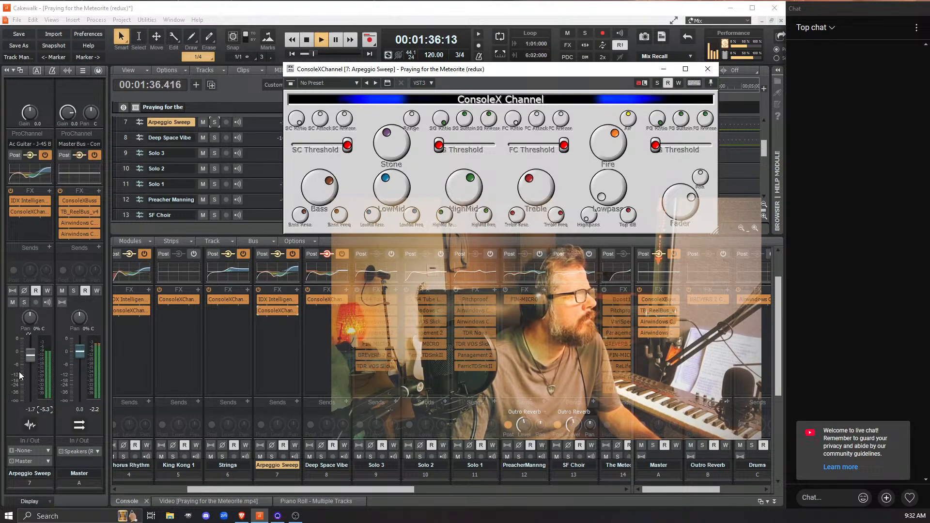
Try Arpeggio Sweep's track volume at about -4.9 dB, return it to -1.7 dB, and replay the mix to check the balance.
click(30, 357)
drag(30, 364, 30, 361)
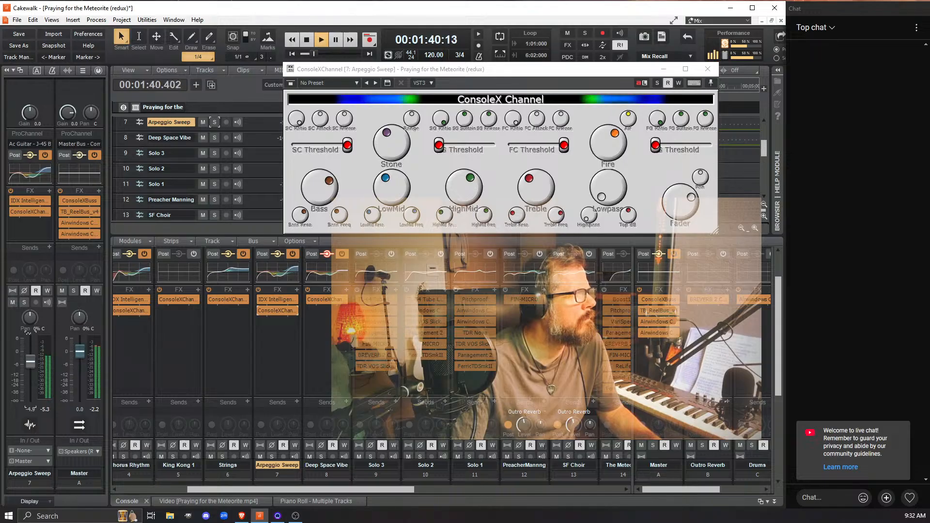
drag(30, 360, 30, 355)
key(space)
key(space)
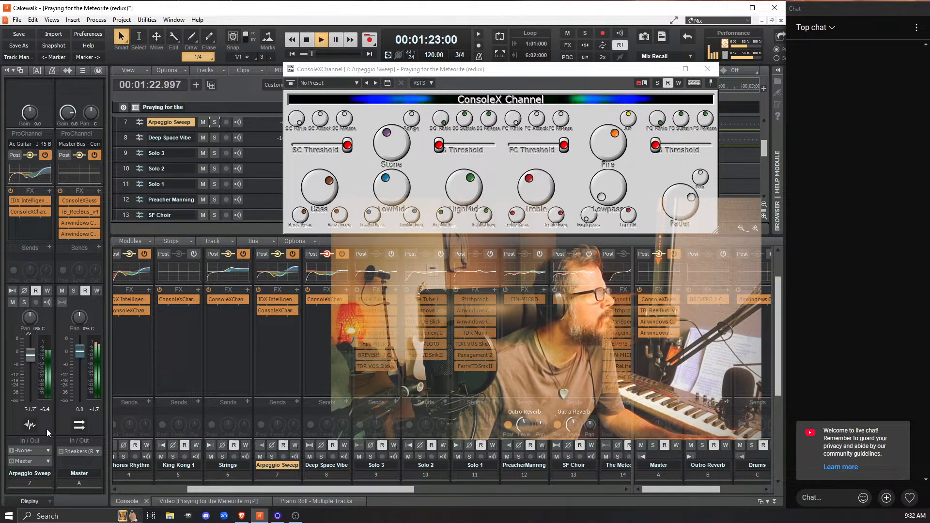
drag(29, 357, 29, 359)
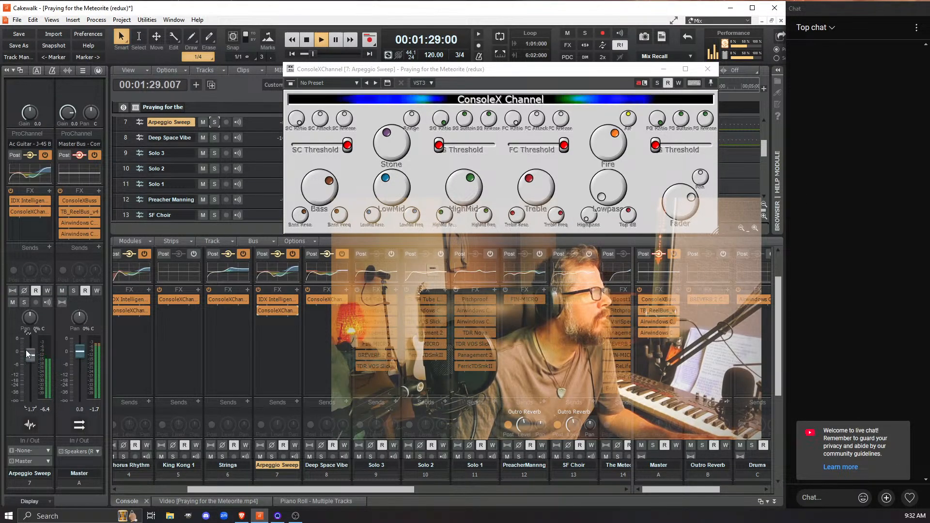
key(space)
key(space)
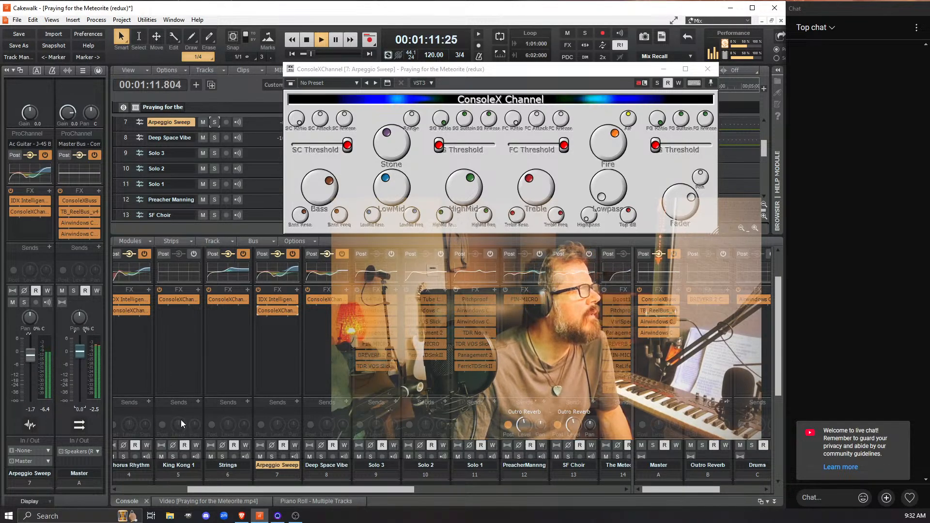
key(space)
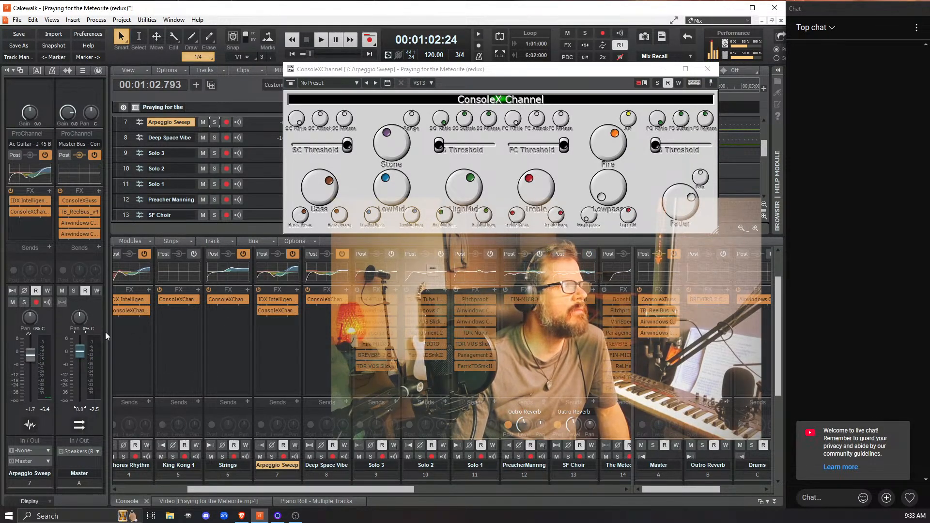
Close Arpeggio Sweep's ConsoleXChannel window and collapse the Console view to show the full track list from track 1.
click(708, 69)
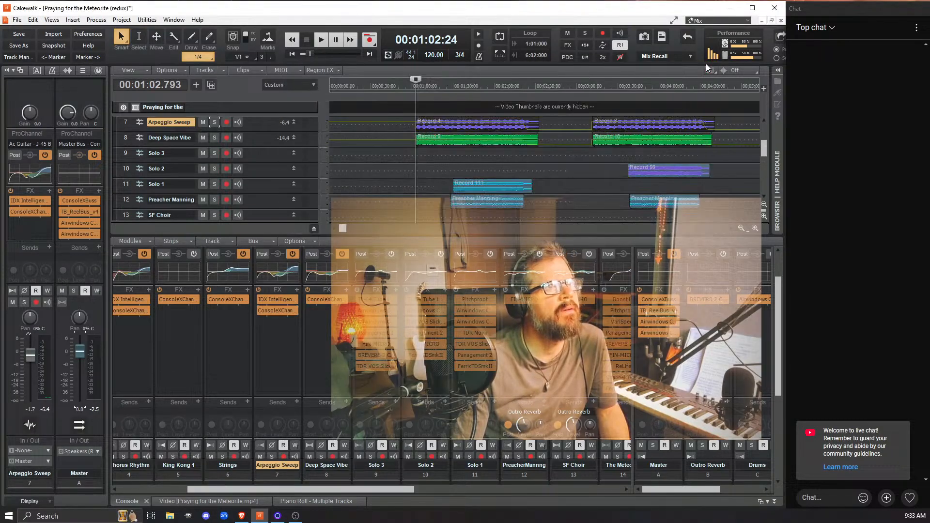
click(775, 502)
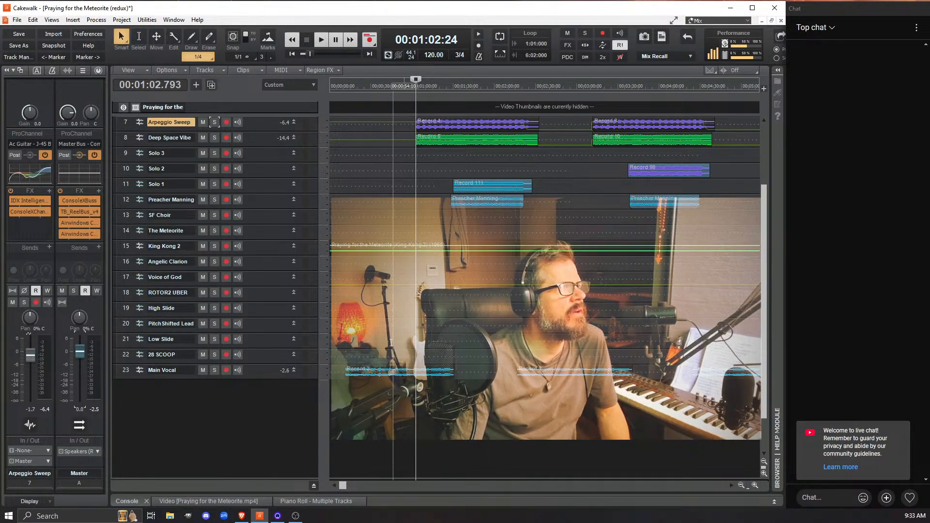
scroll(287, 265, up, 3)
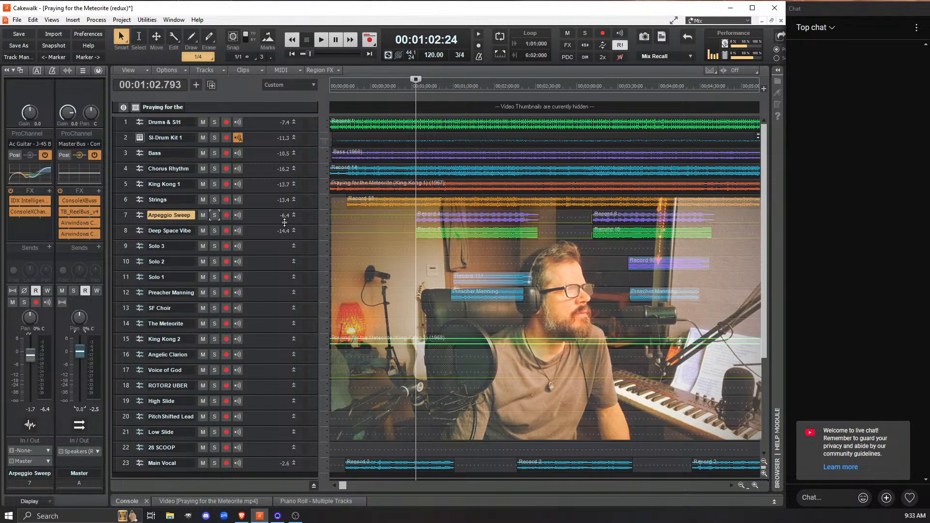
Enlarge the Arpeggio Sweep track and show its Volume automation lane beneath the clips.
drag(292, 226, 283, 272)
right_click(265, 215)
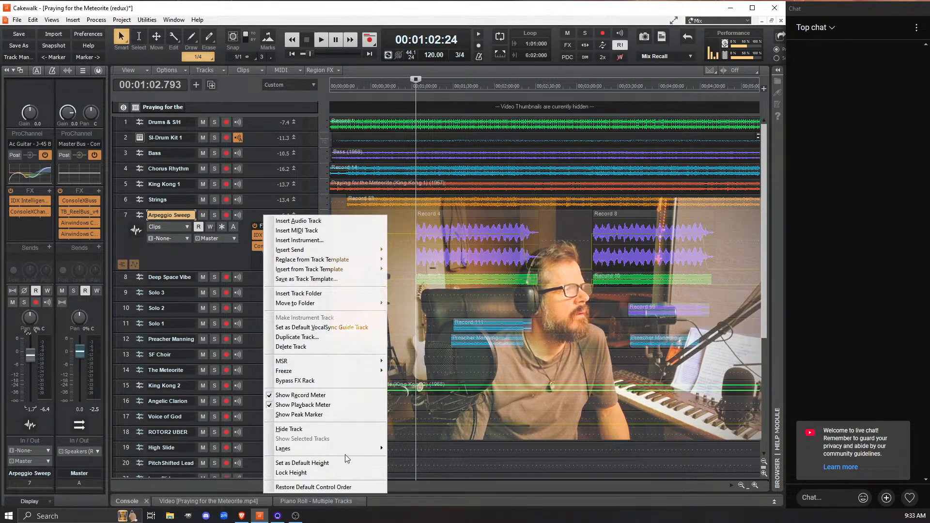
mouse_move(349, 449)
click(450, 459)
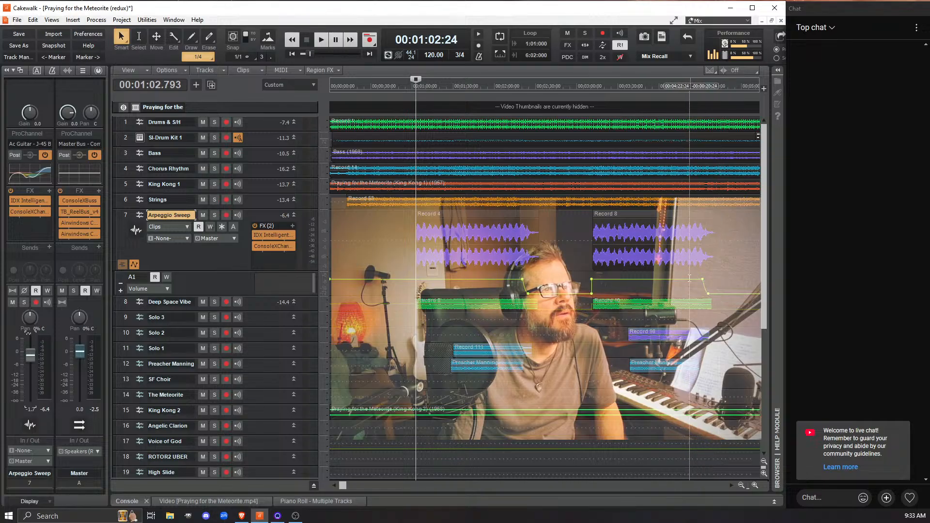
Lower Arpeggio Sweep's Volume envelope so its active sections sit at about -3.0 dB, and restore the Console view.
drag(583, 279, 459, 285)
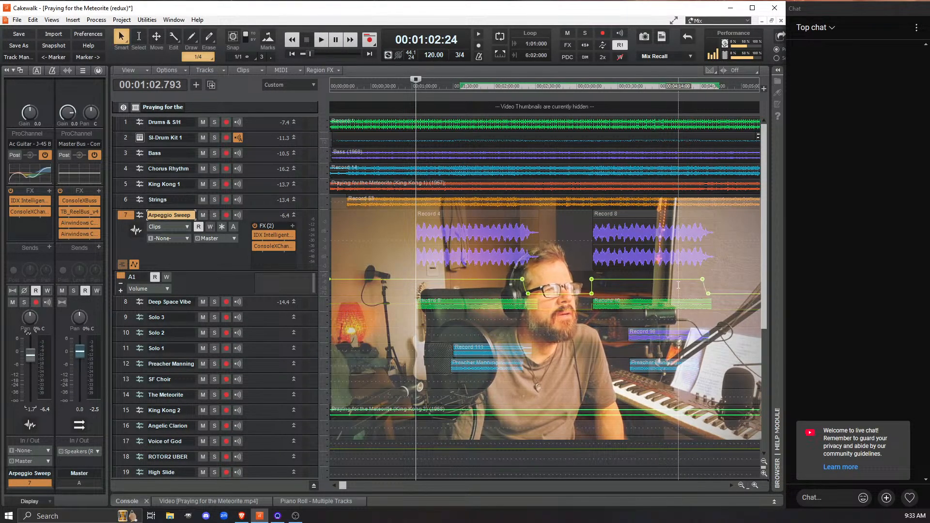
click(730, 286)
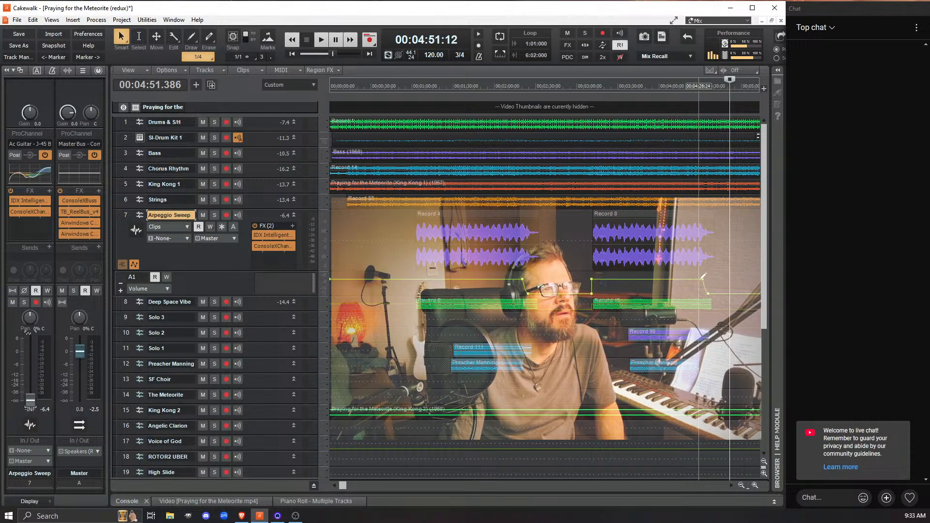
click(702, 281)
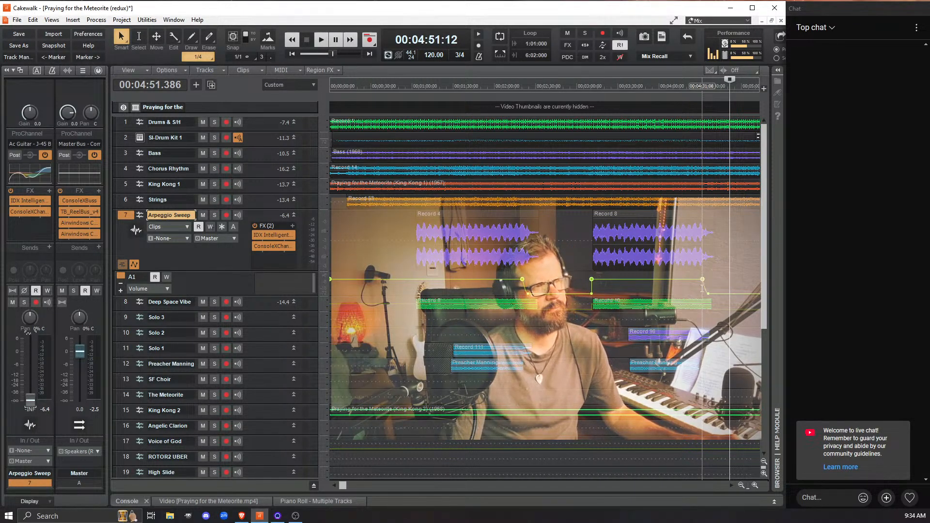
drag(701, 280, 703, 283)
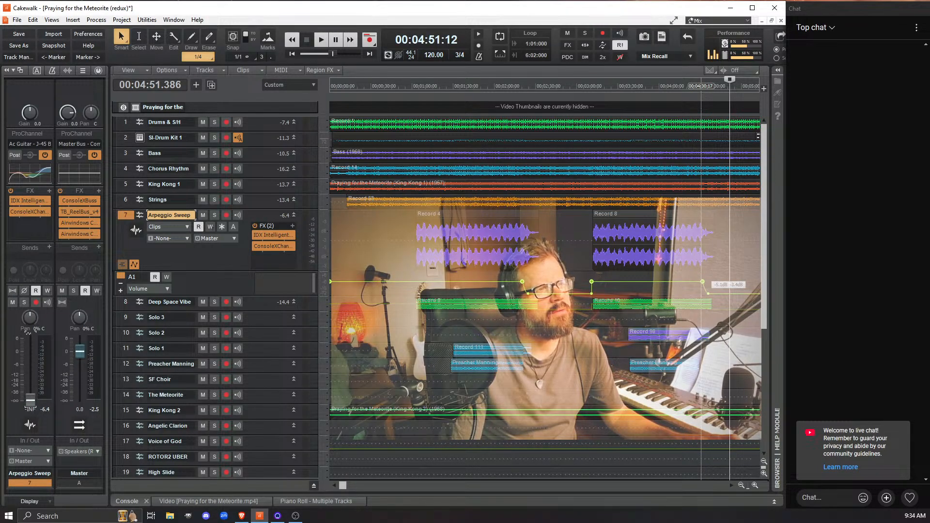
drag(702, 283, 702, 280)
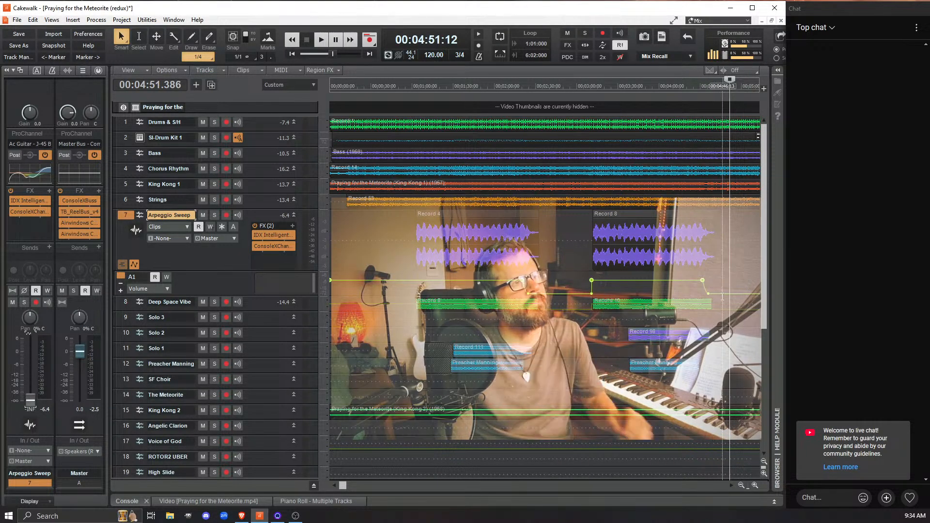
click(774, 501)
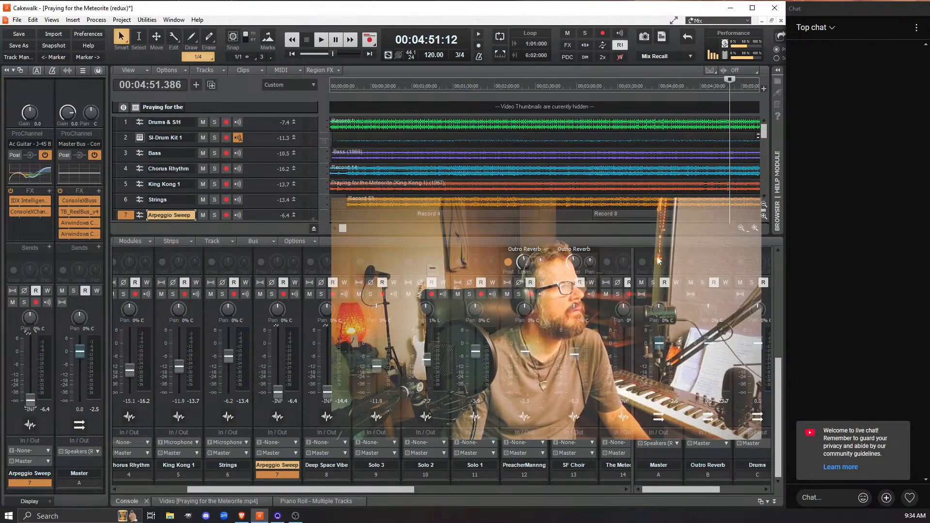
Play the mix from just before Arpeggio Sweep's first clip to check its lowered automation level.
key(space)
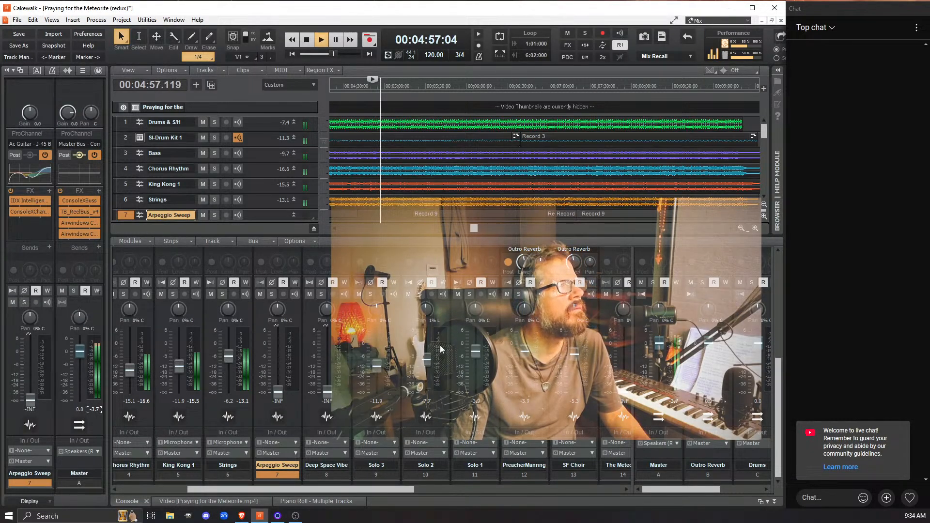
key(space)
scroll(478, 219, down, 3)
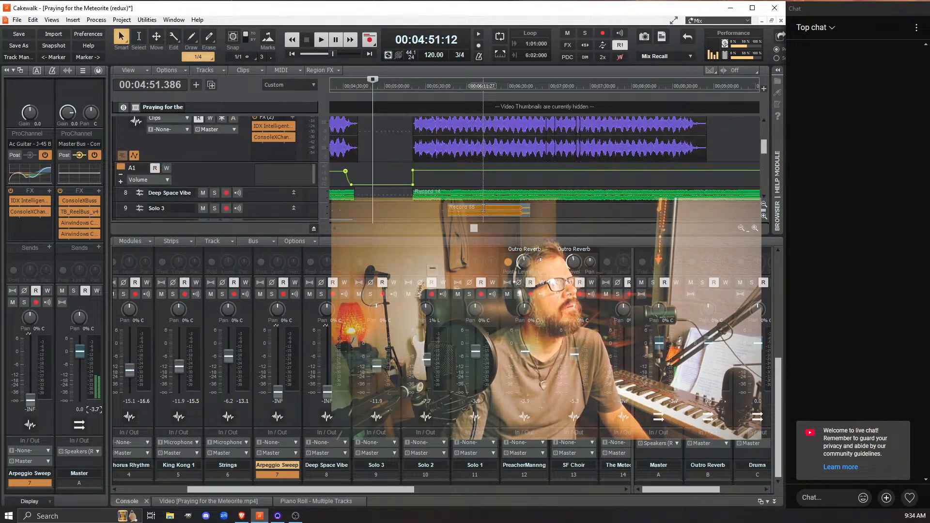
drag(473, 230, 331, 230)
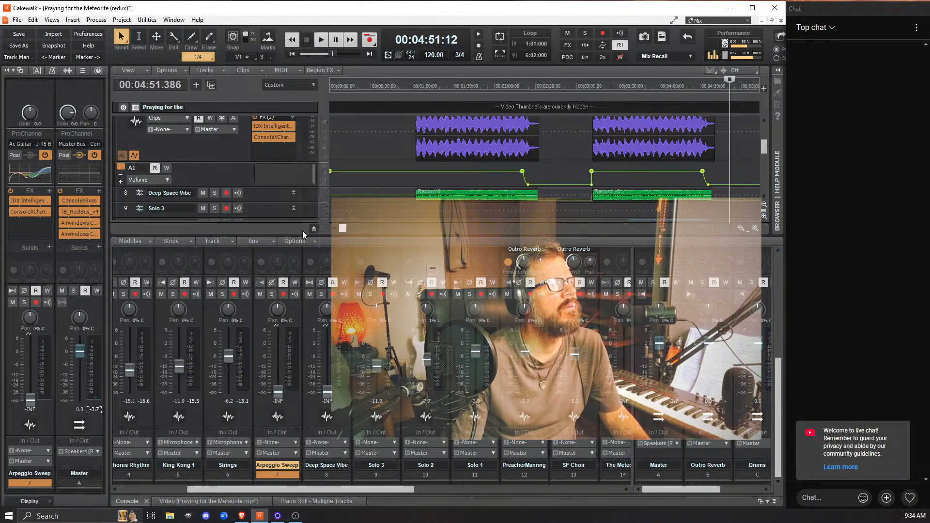
click(410, 178)
key(space)
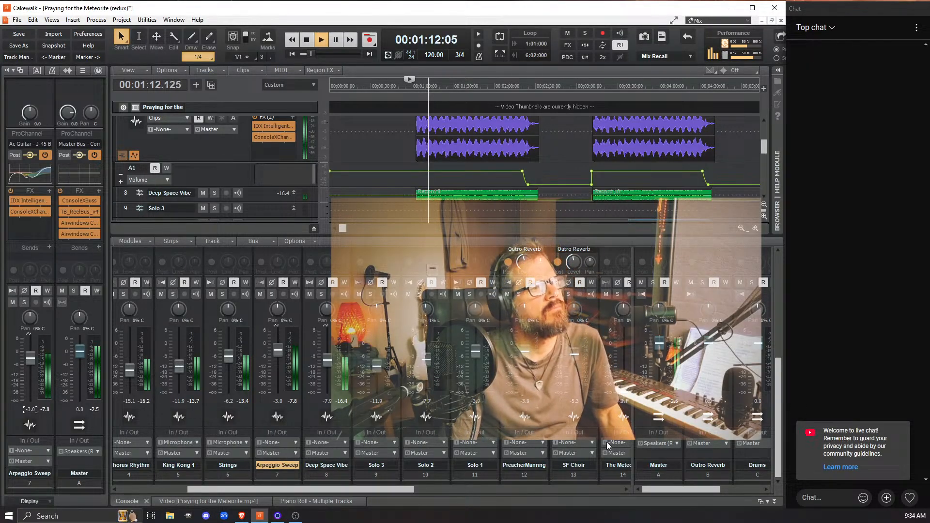
key(space)
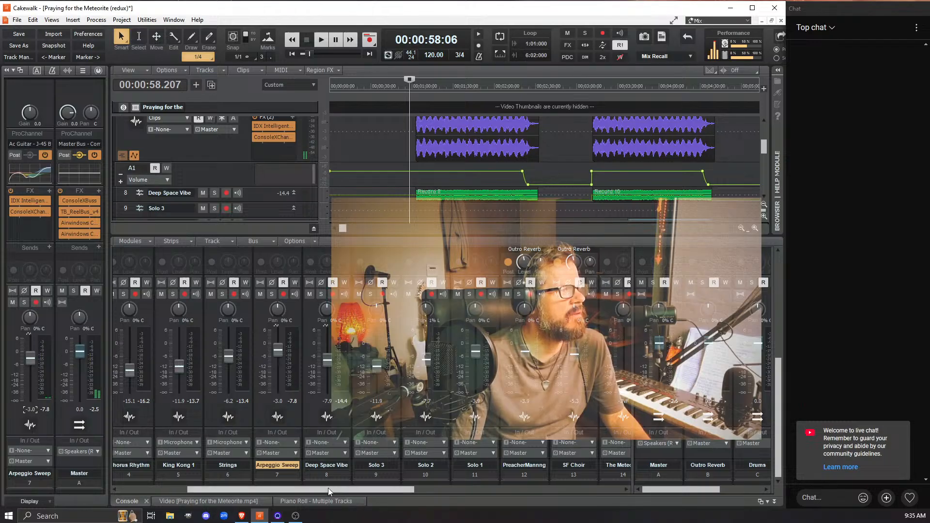
Open Deep Space Vibe's ConsoleXChannel plugin, bypass it, and select and solo the track.
drag(327, 488, 338, 489)
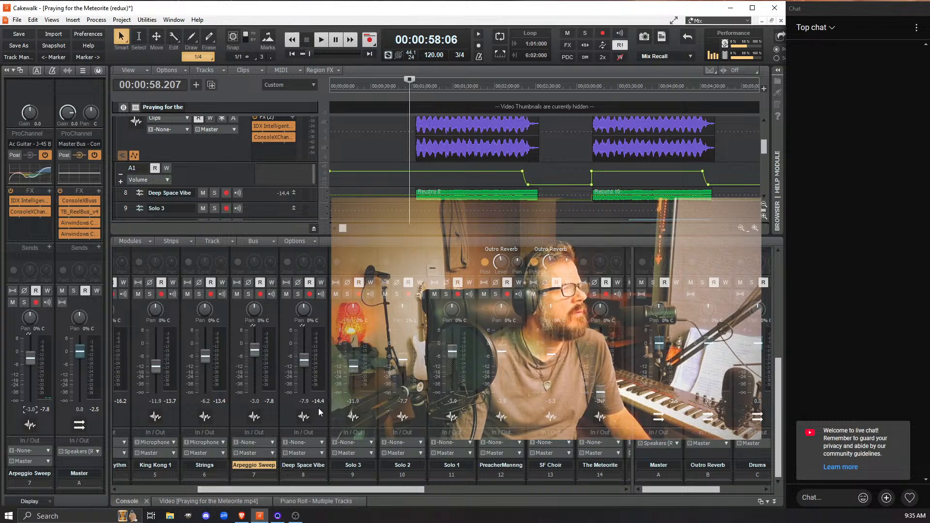
scroll(328, 340, up, 5)
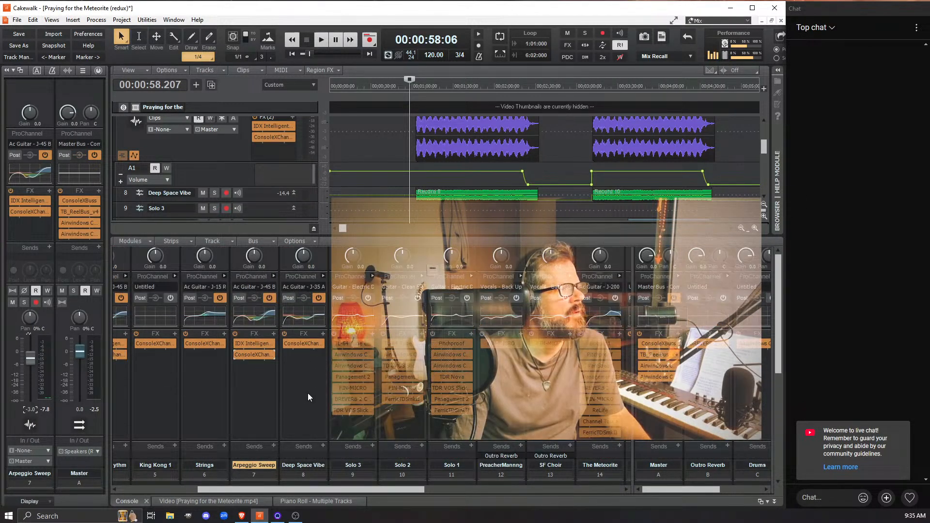
double_click(299, 345)
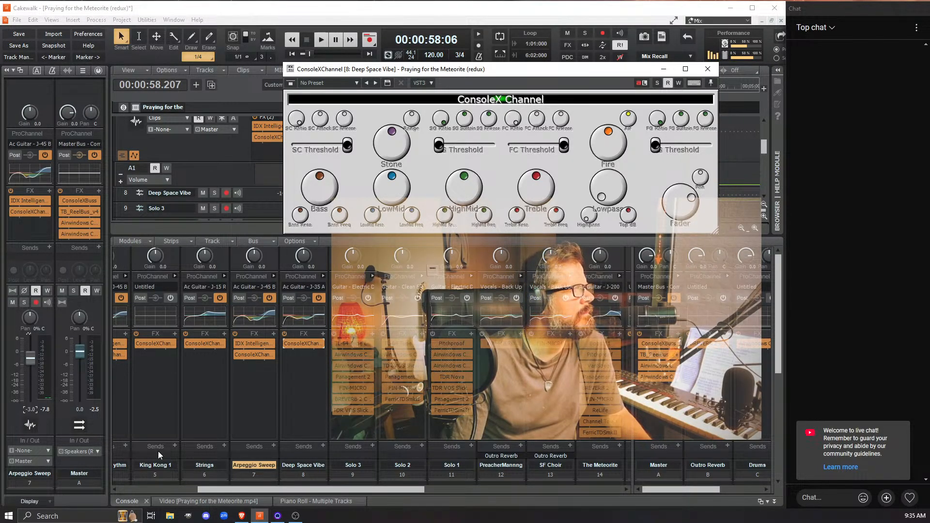
click(302, 456)
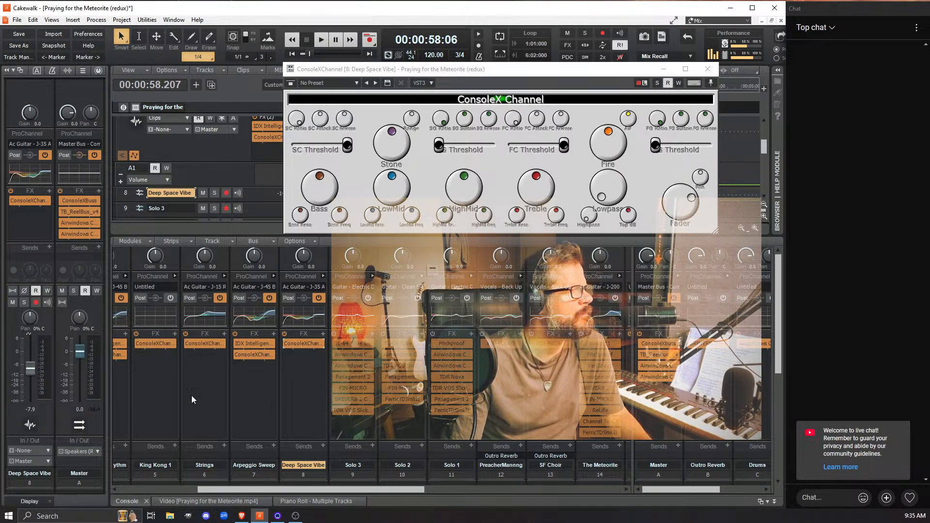
click(285, 344)
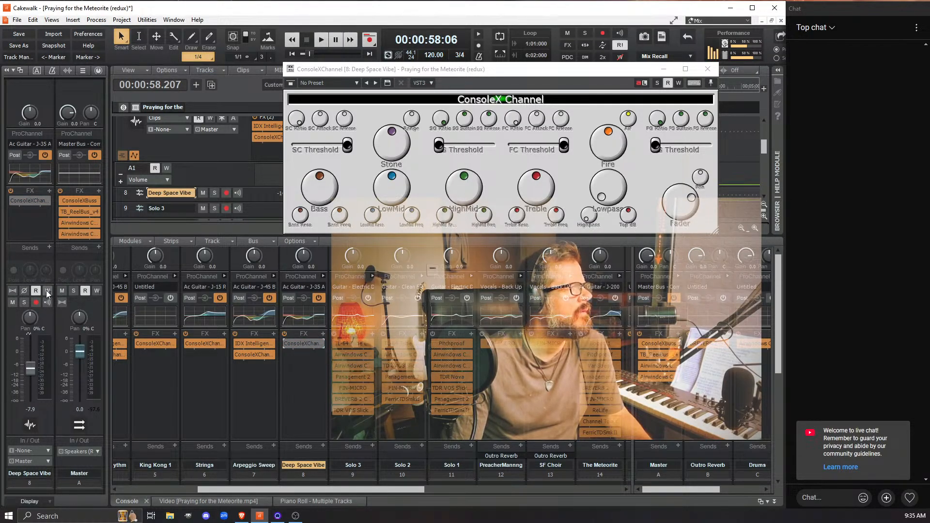
click(25, 302)
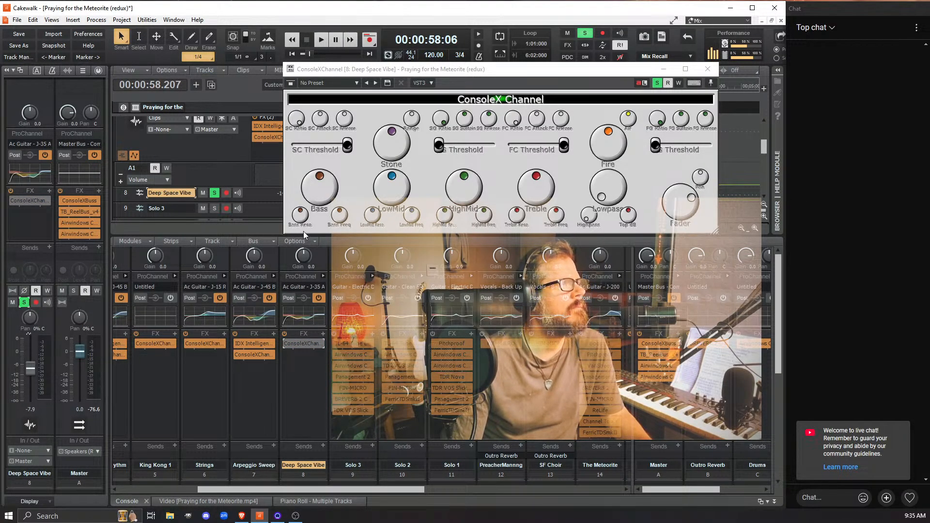
Play the soloed, bypassed Deep Space Vibe from around the start of its first clip to check its peak level.
key(space)
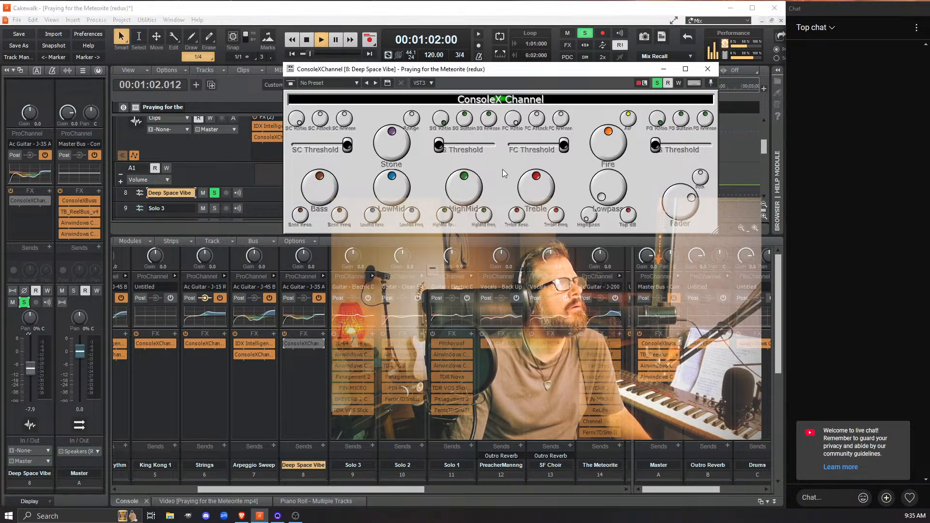
drag(429, 74, 505, 167)
key(space)
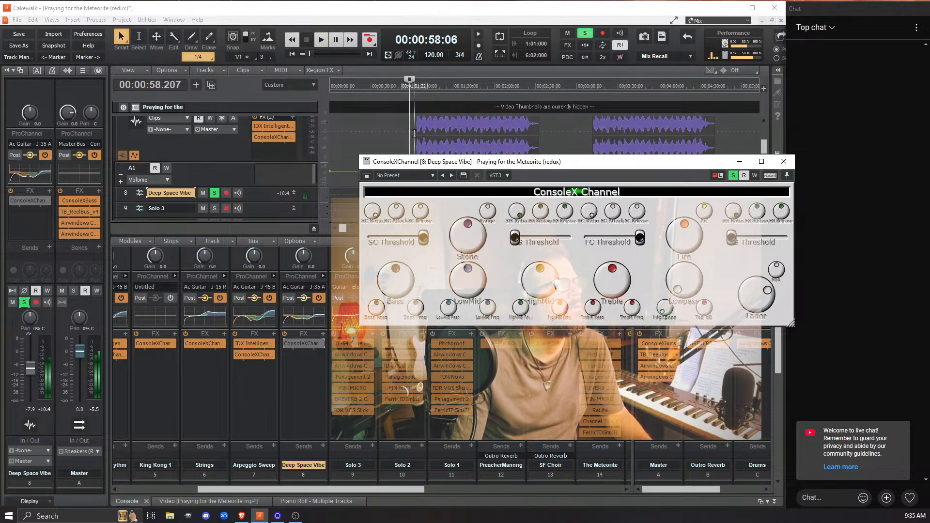
click(414, 139)
key(space)
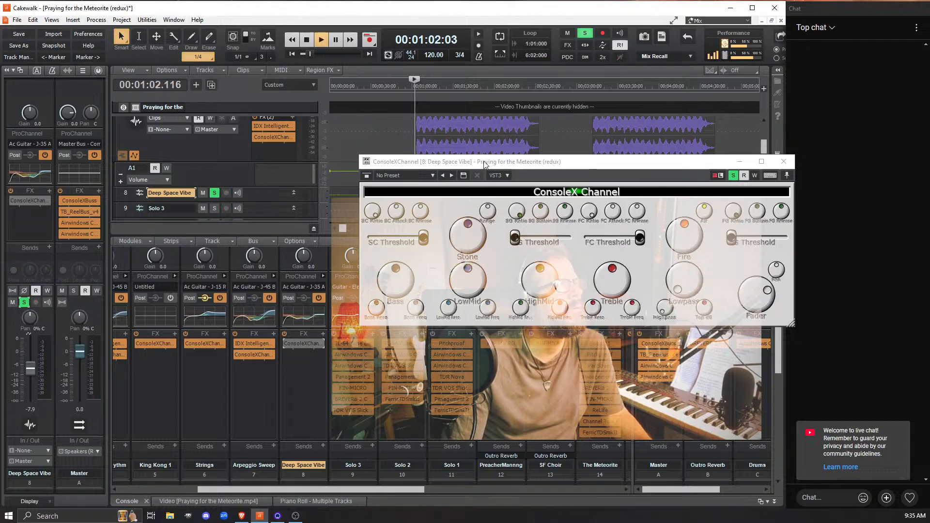
drag(486, 162, 478, 97)
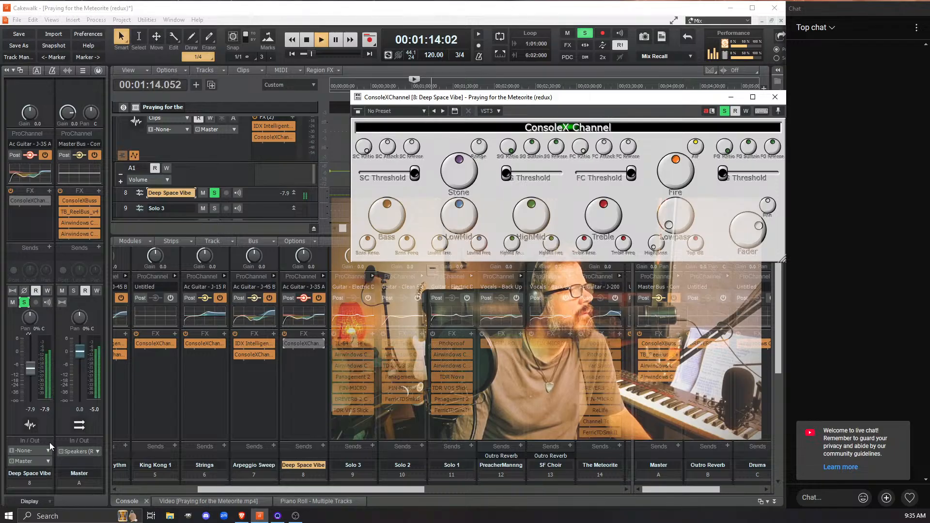
key(space)
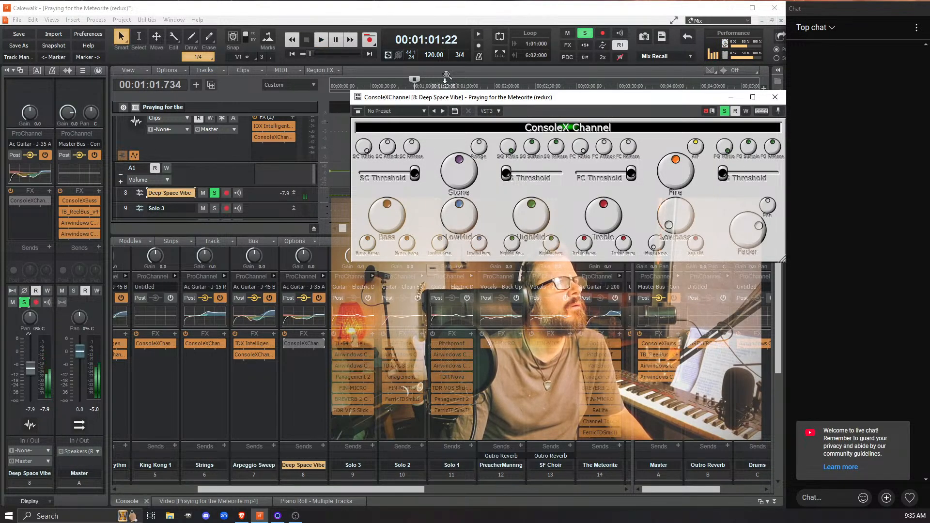
Zoom in on the timeline around the first clips and set the playback start to 00:01:02:09.
drag(440, 97, 333, 81)
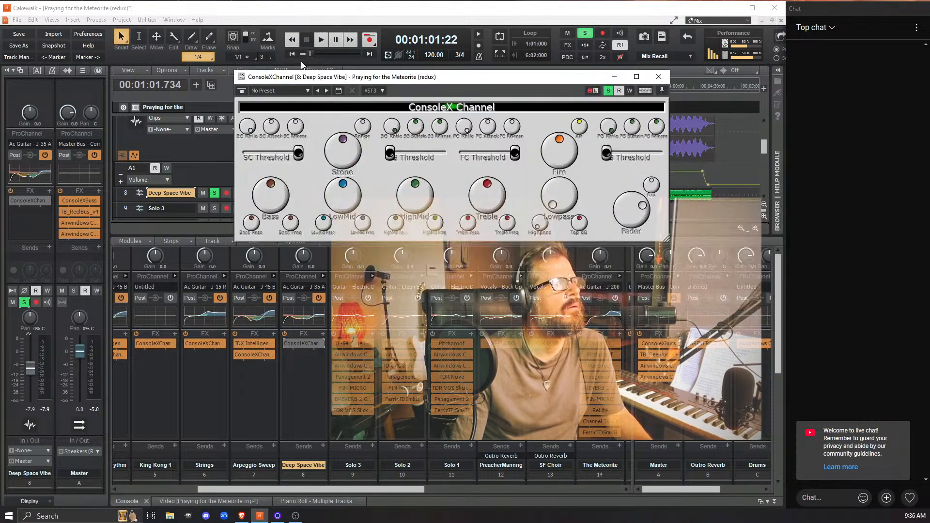
click(754, 228)
drag(464, 81, 544, 142)
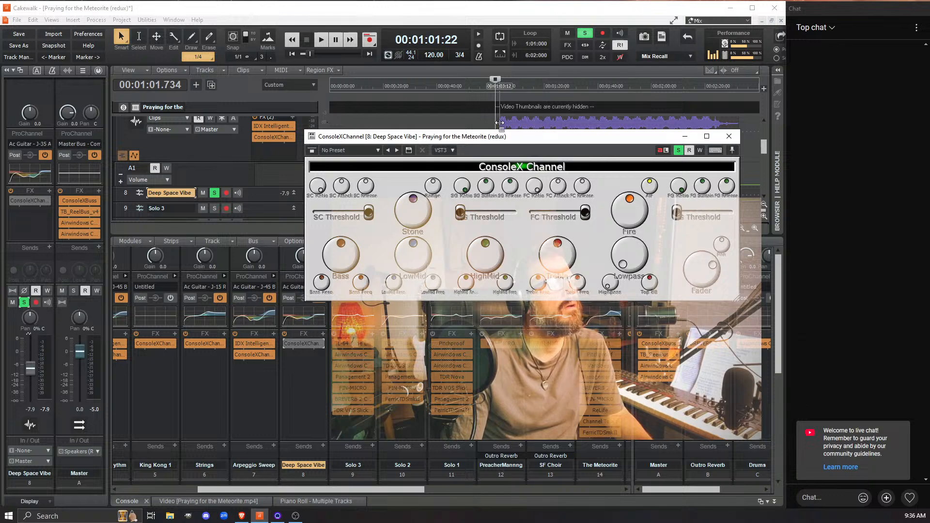
click(496, 86)
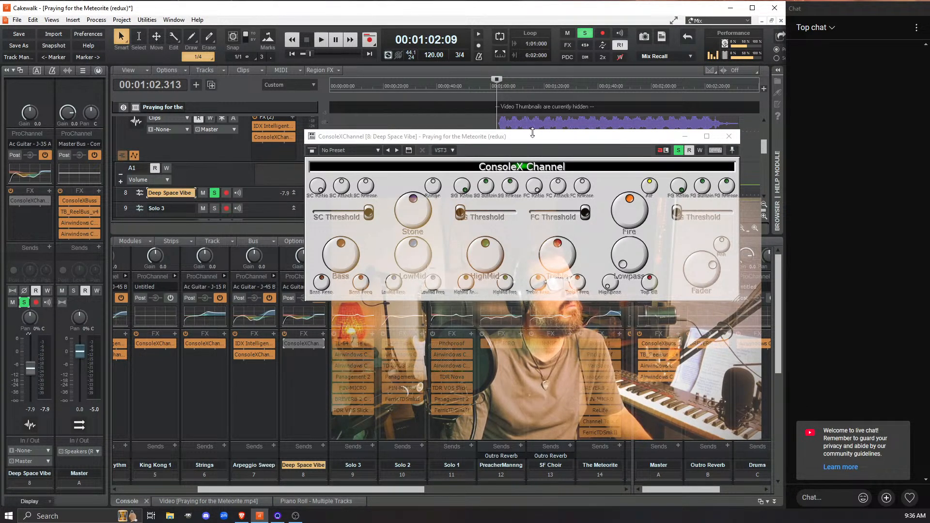
drag(533, 139, 514, 81)
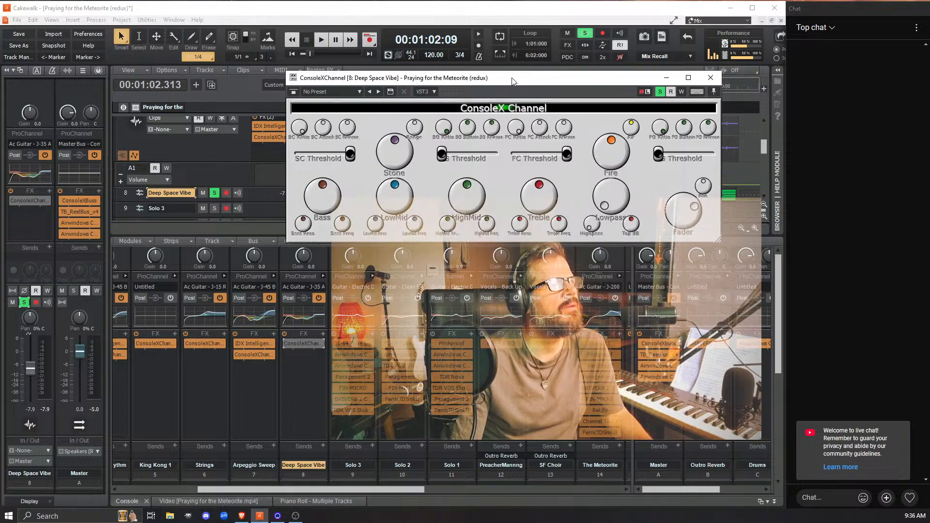
Reset Deep Space Vibe's peak meter and replay its first section to measure the bypassed level.
key(space)
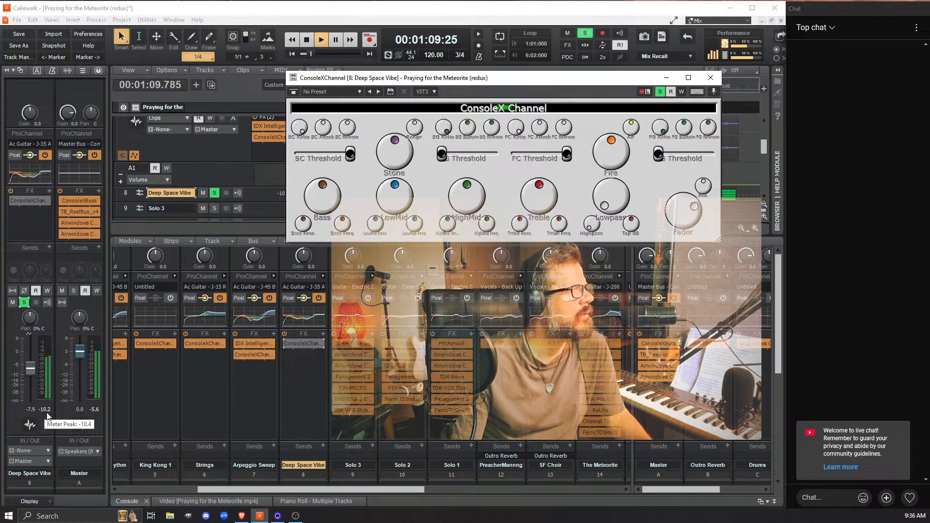
key(space)
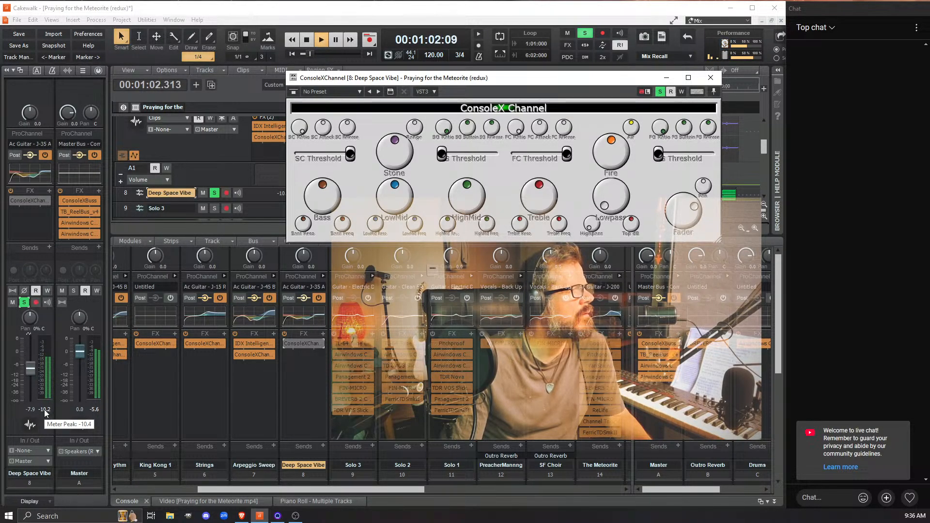
click(45, 410)
key(space)
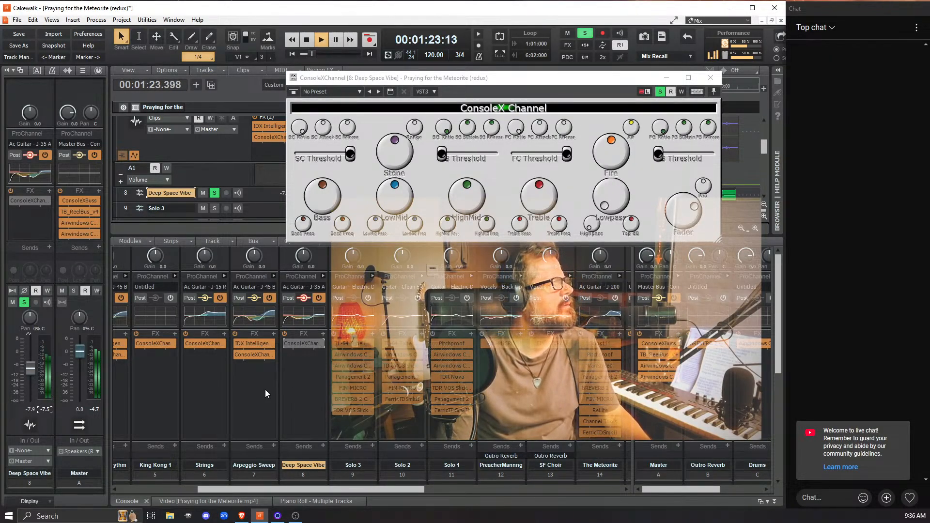
key(space)
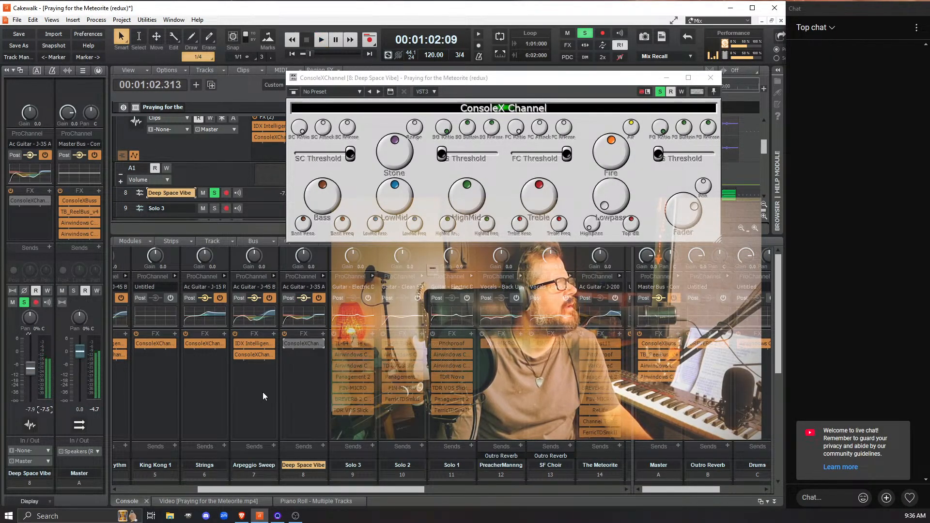
Re-enable Deep Space Vibe's ConsoleXChannel and nudge its Fader up slightly during playback to match the bypassed level.
click(287, 343)
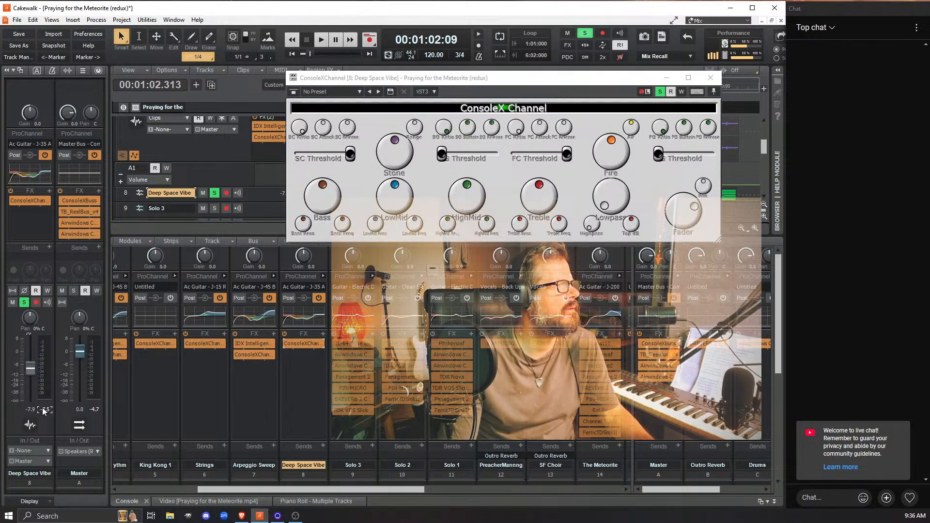
key(space)
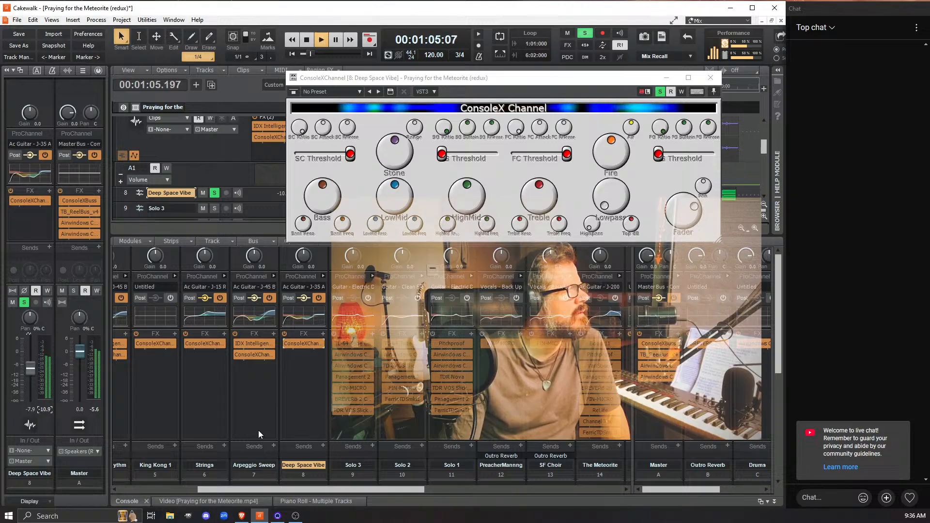
click(680, 216)
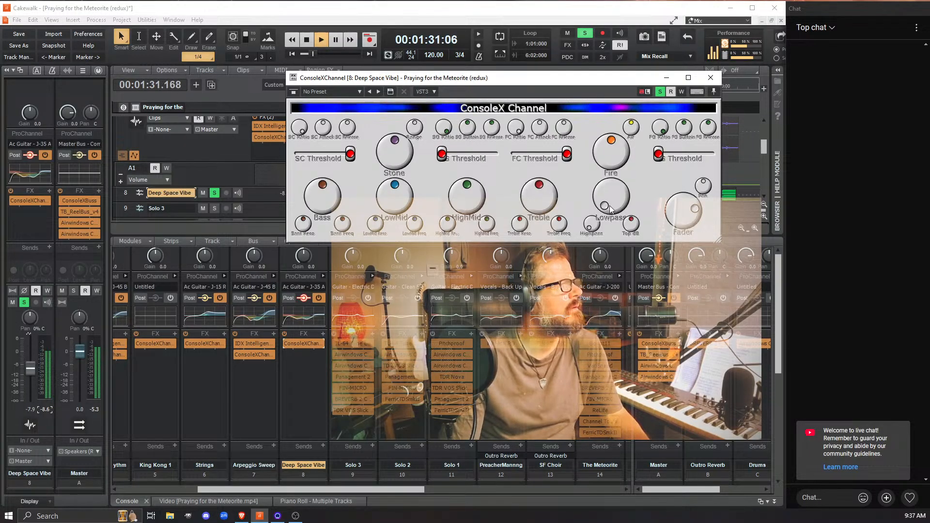
Replay Deep Space Vibe from the playback start, boost the Bass band to audition its resonance and frequency, and return its gain to neutral.
key(space)
key(space)
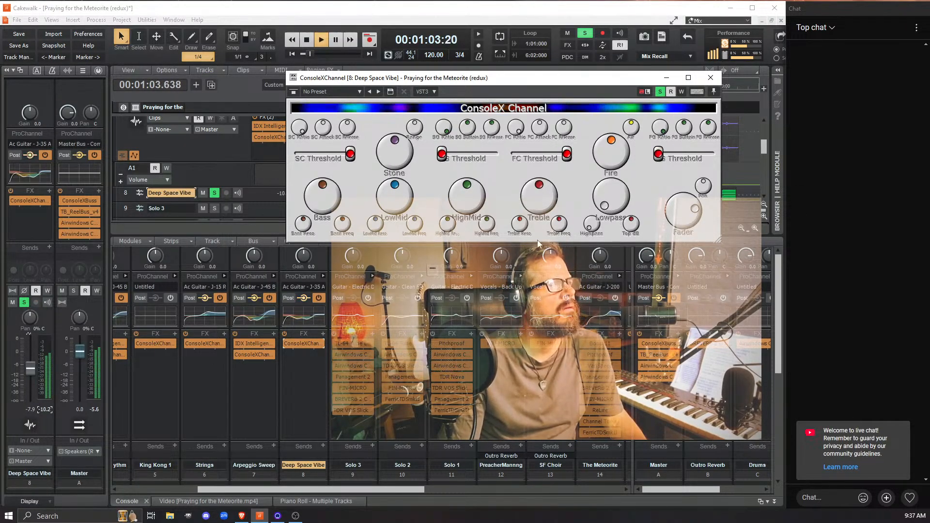
drag(325, 207, 323, 141)
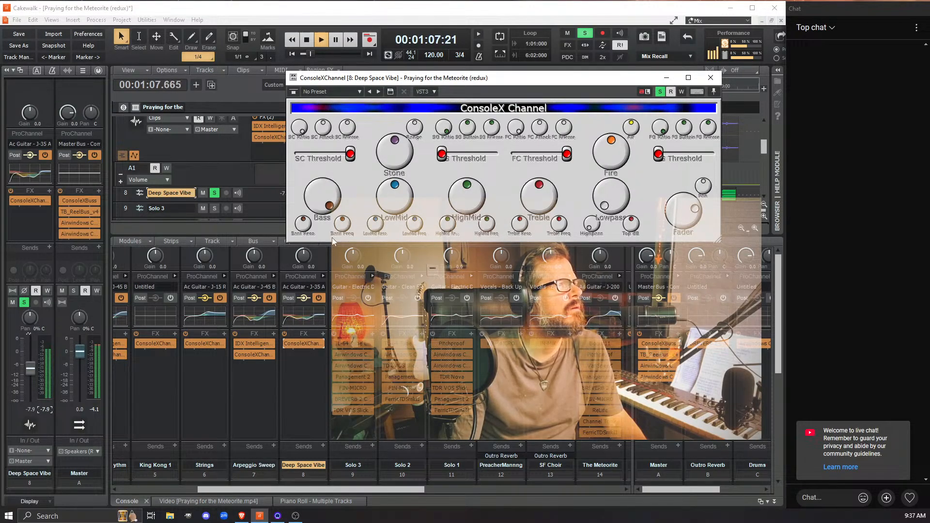
drag(303, 228, 292, 193)
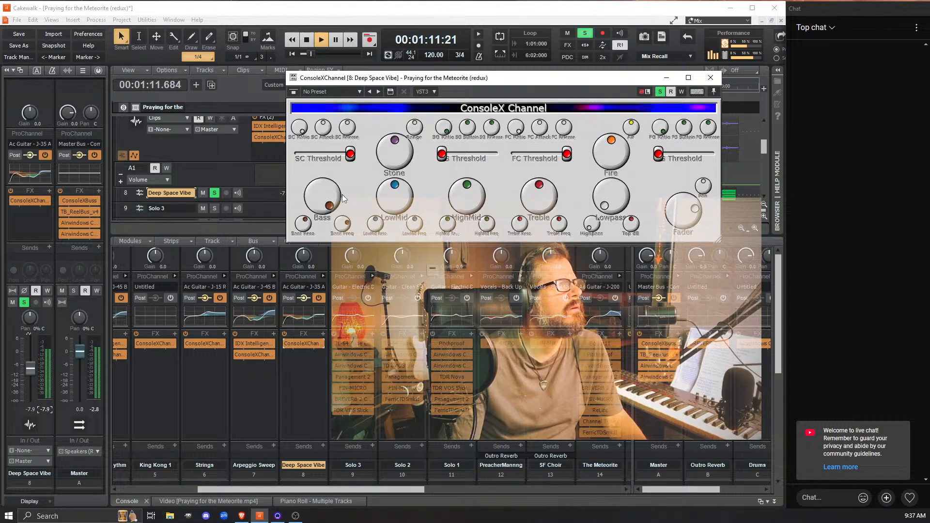
drag(342, 203, 341, 256)
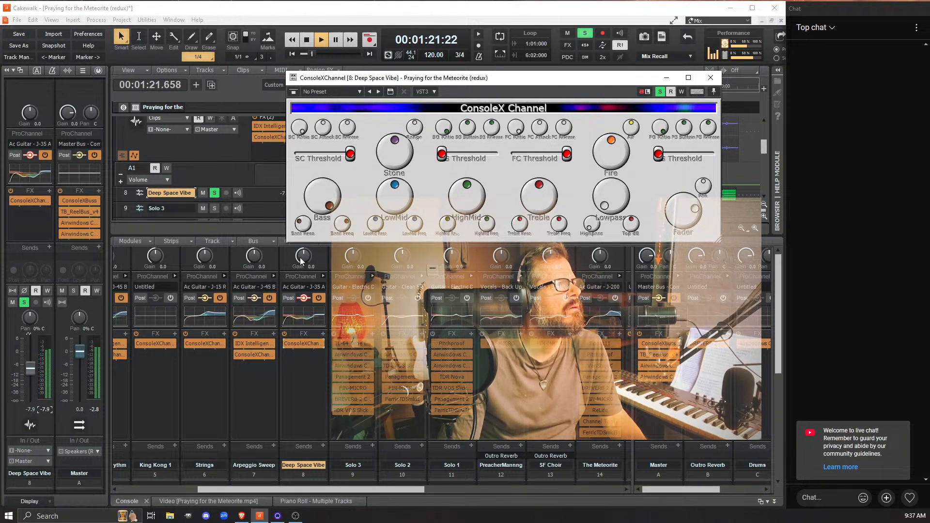
drag(298, 206, 327, 269)
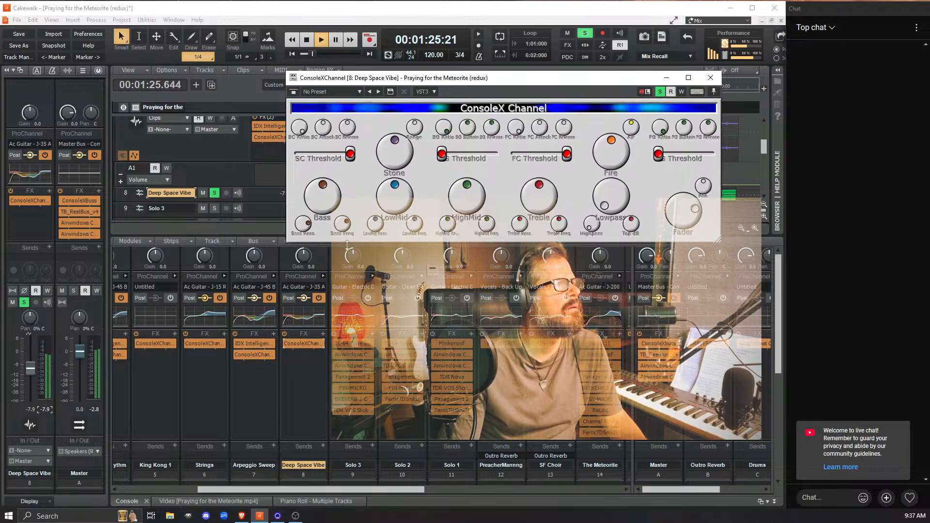
Restart playback and boost the LowMid band to audition its resonance and frequency, returning its gain to neutral.
key(space)
key(space)
drag(400, 204, 388, 153)
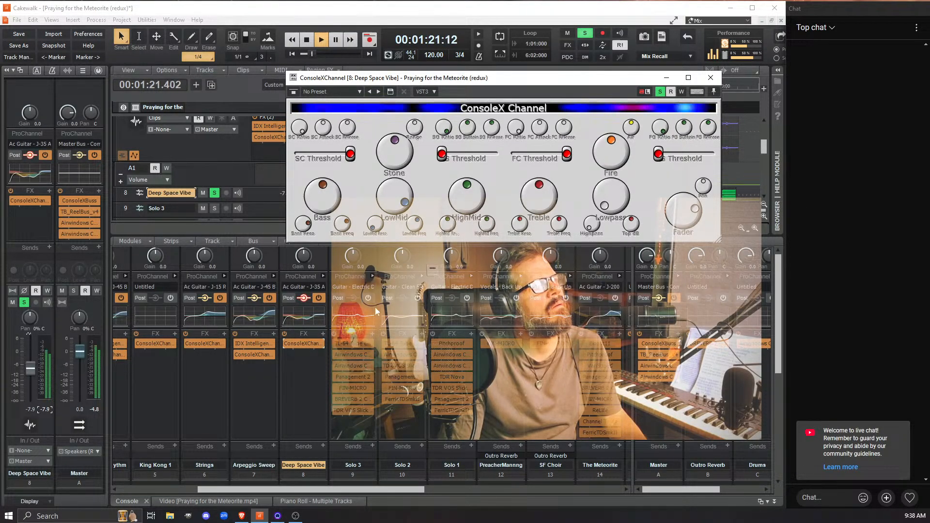
click(391, 189)
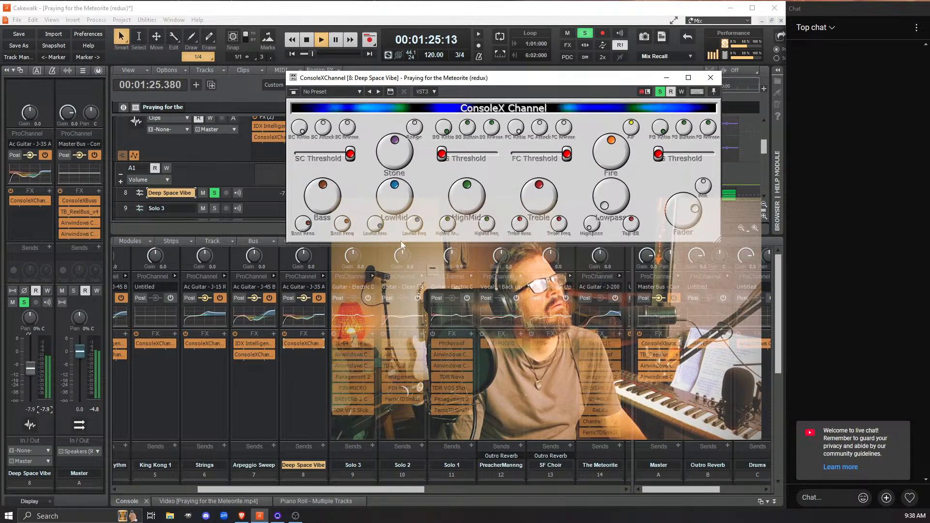
Boost the HighMid band and adjust its resonance and frequency while replaying the section, returning its gain to neutral.
click(476, 211)
key(space)
key(space)
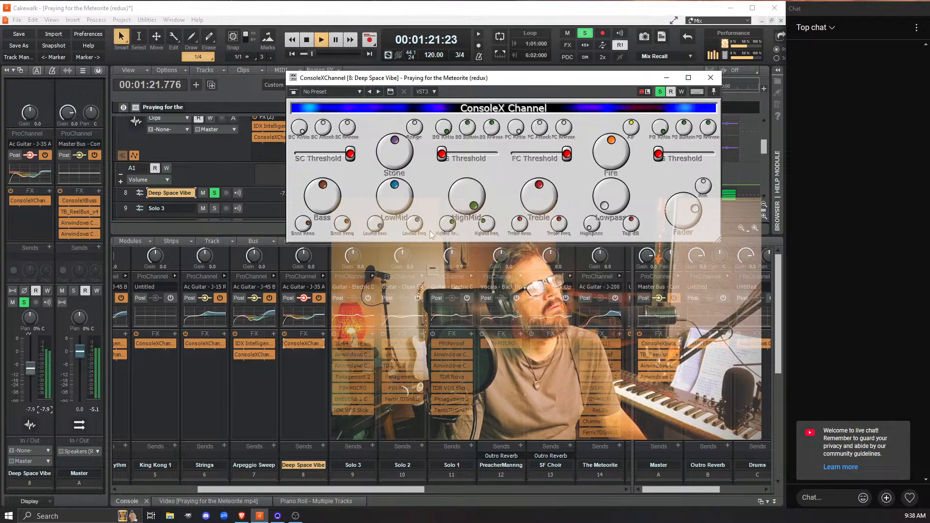
drag(470, 196, 471, 257)
Boost the Treble band strongly and sweep its frequency during playback to audition the highs.
drag(538, 195, 521, 114)
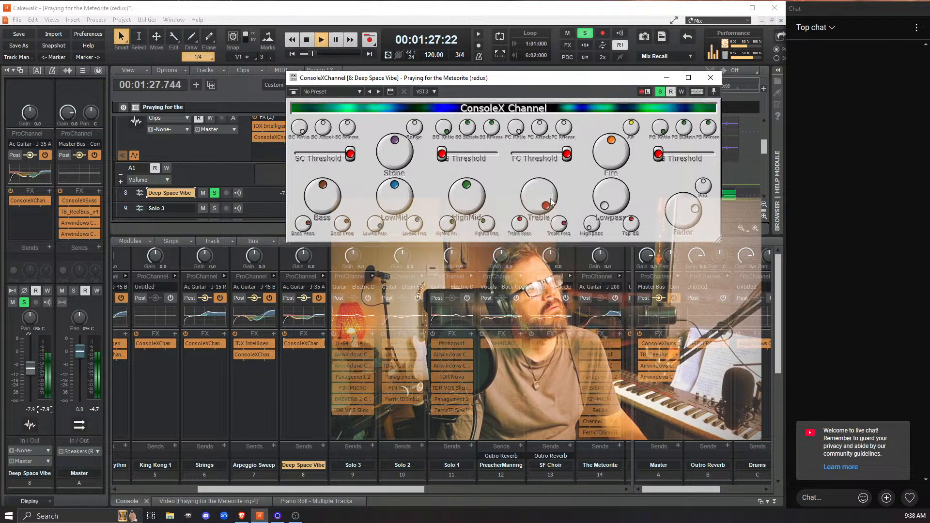
drag(558, 224, 549, 298)
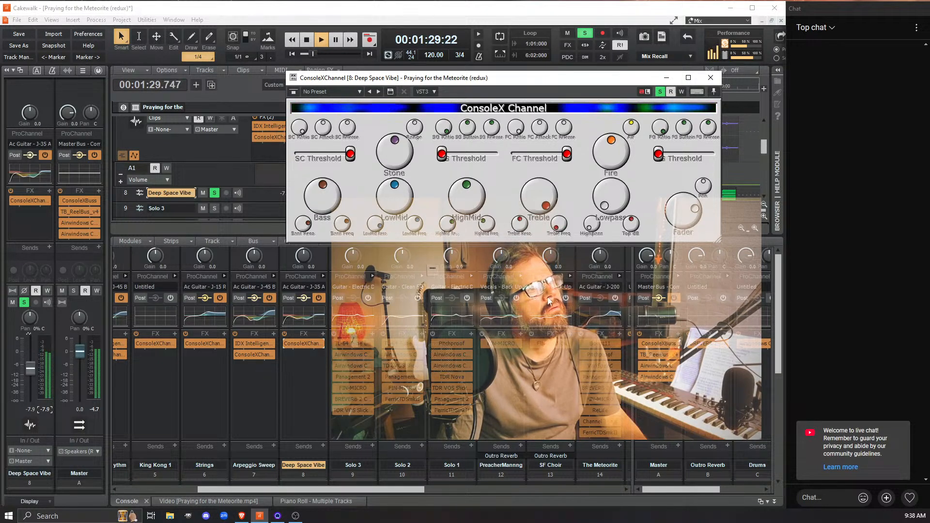